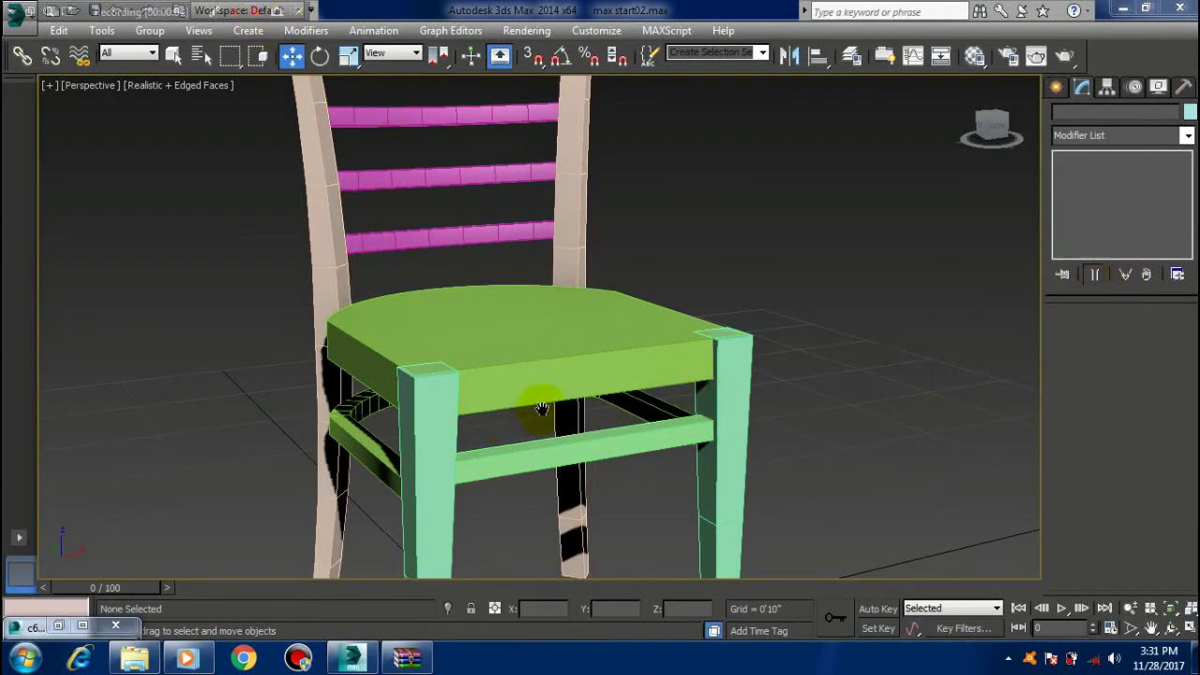
Browse the saved chair renders forward to c9.jpg and back to c7.jpg
{"action": "middle_click_drag", "start_coordinate": [535, 407], "coordinate": [684, 287]}
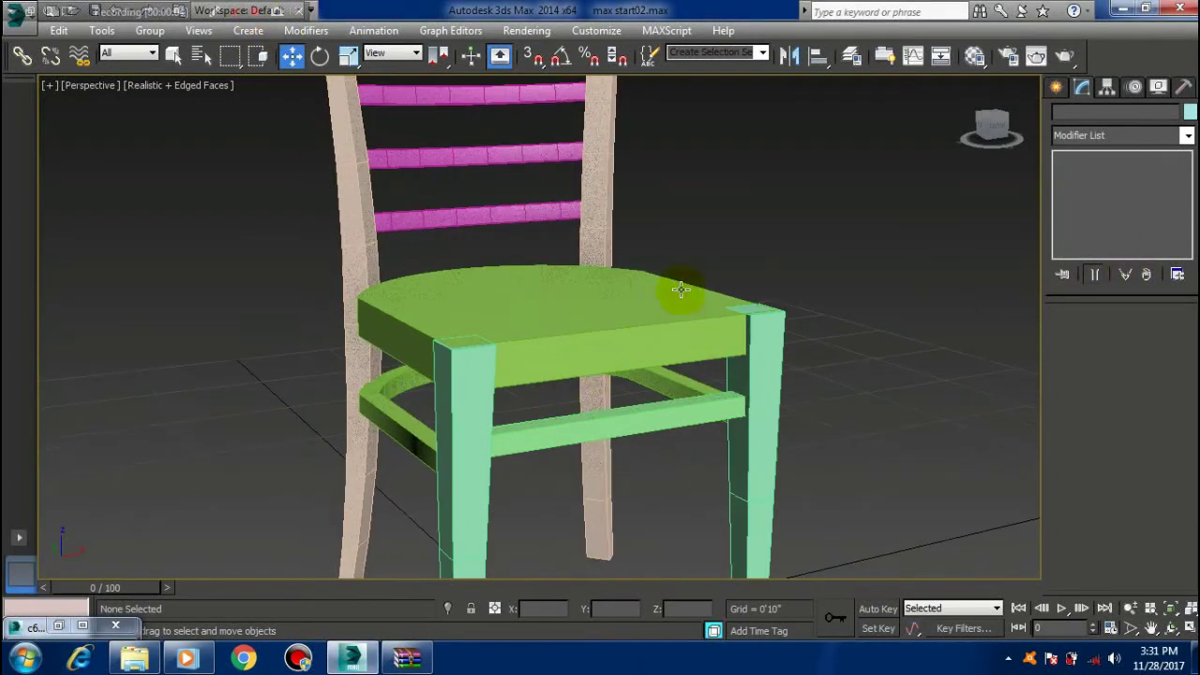
{"action": "left_click", "coordinate": [58, 626]}
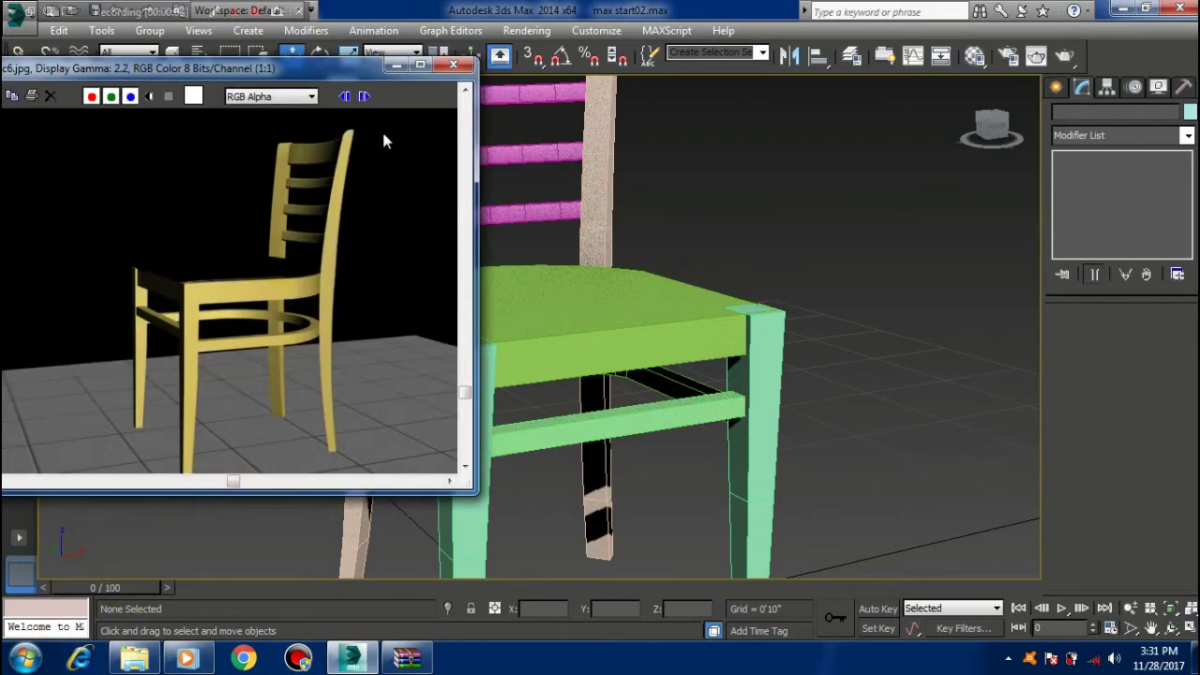
{"action": "left_click", "coordinate": [367, 96]}
{"action": "left_click", "coordinate": [367, 97]}
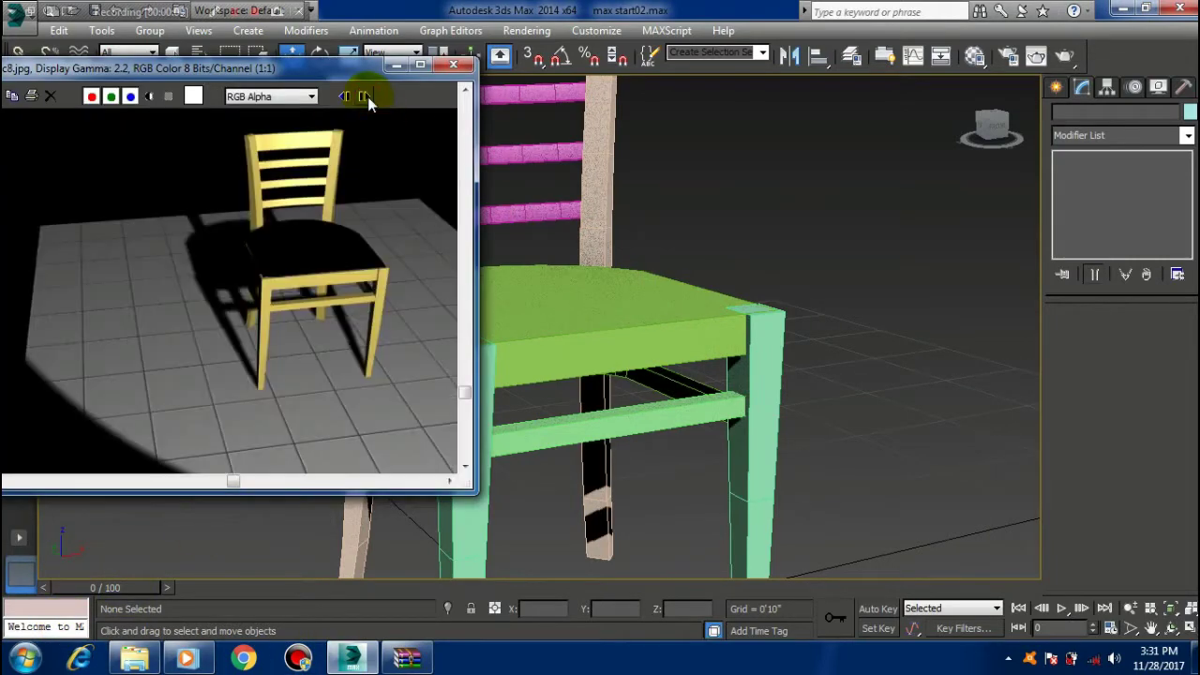
{"action": "left_click", "coordinate": [367, 97]}
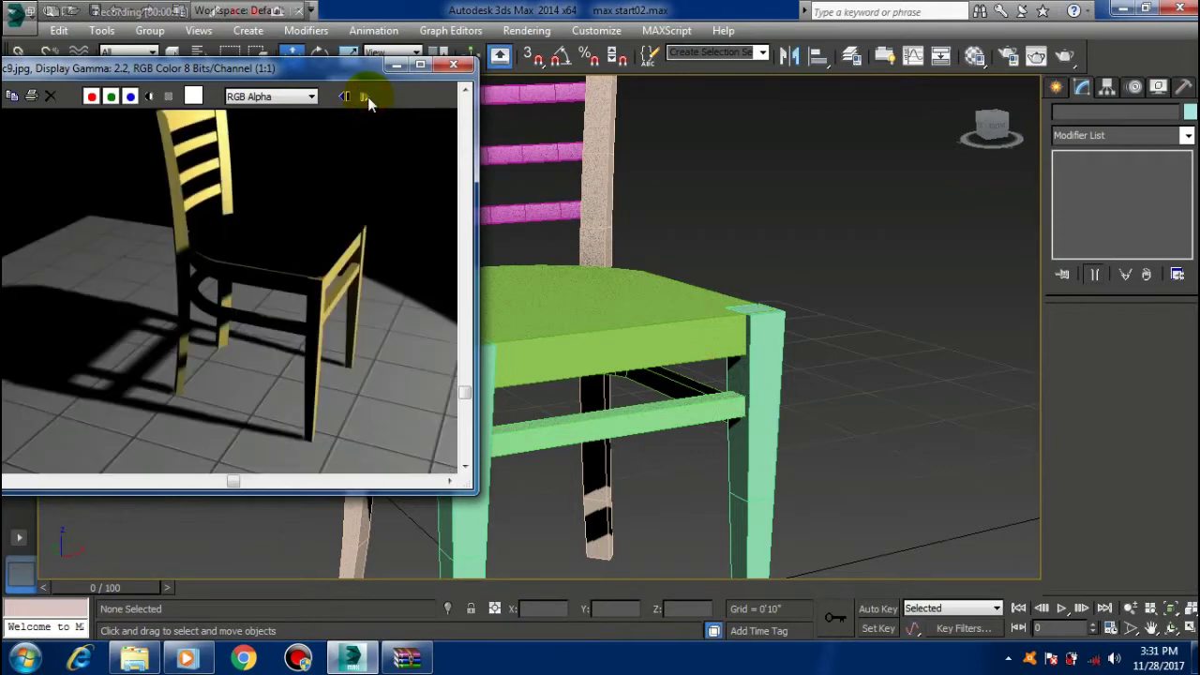
{"action": "left_click", "coordinate": [345, 96]}
{"action": "left_click", "coordinate": [346, 96]}
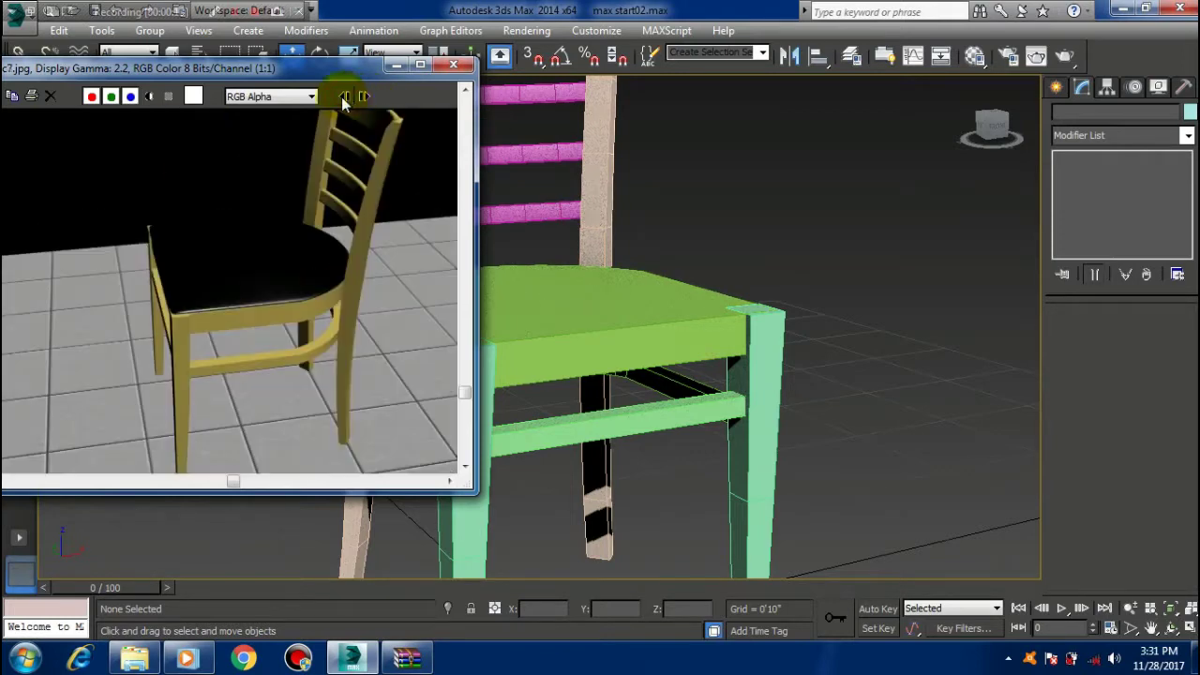
{"action": "left_click", "coordinate": [394, 73]}
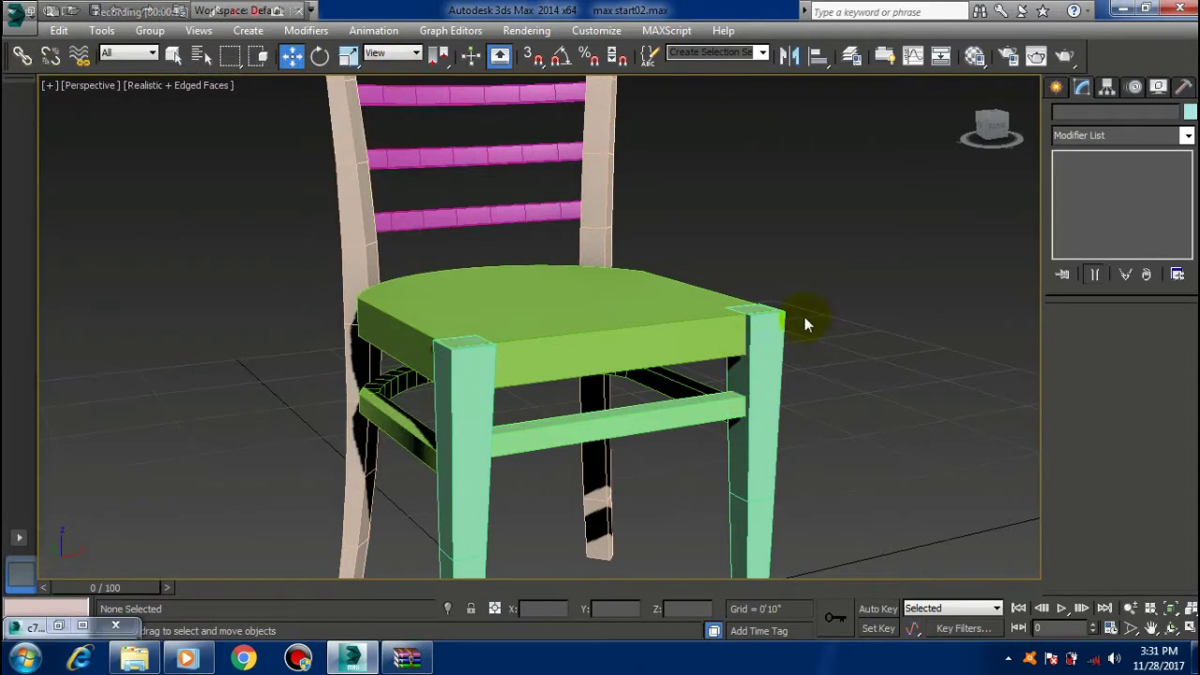
Detach a copy of the seat spline as Shape001 and set its X to -3'0"
{"action": "middle_click_drag", "start_coordinate": [570, 327], "coordinate": [618, 333]}
{"action": "left_click", "coordinate": [630, 346]}
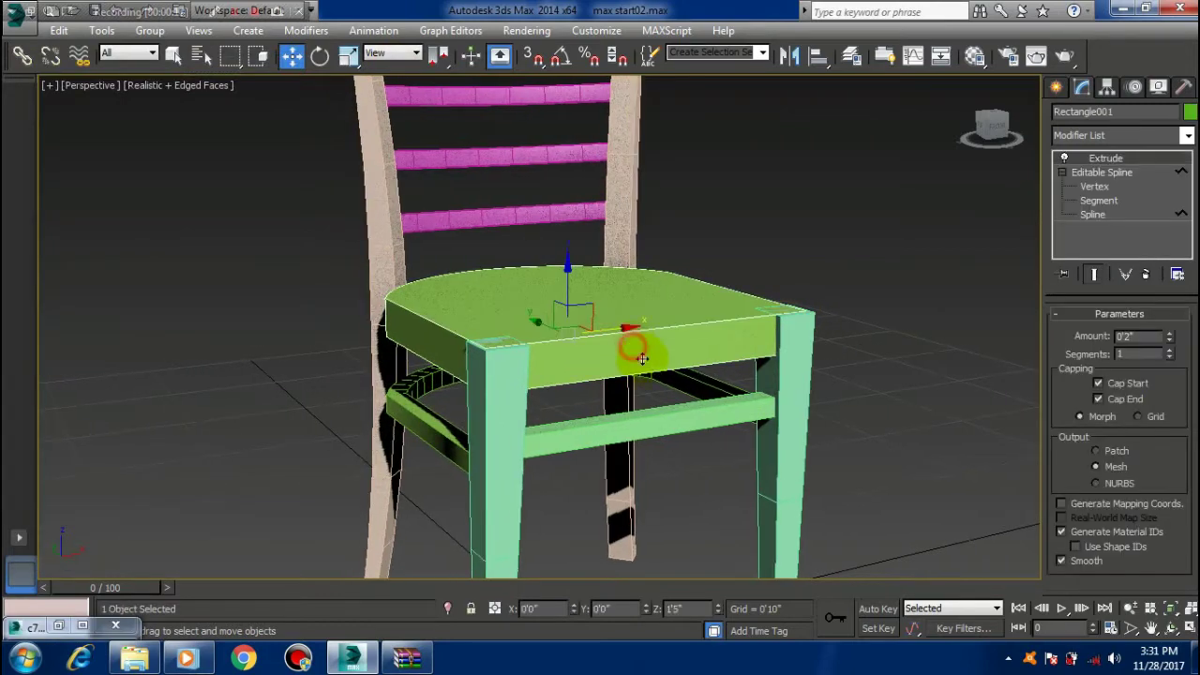
{"action": "left_click", "coordinate": [1093, 215]}
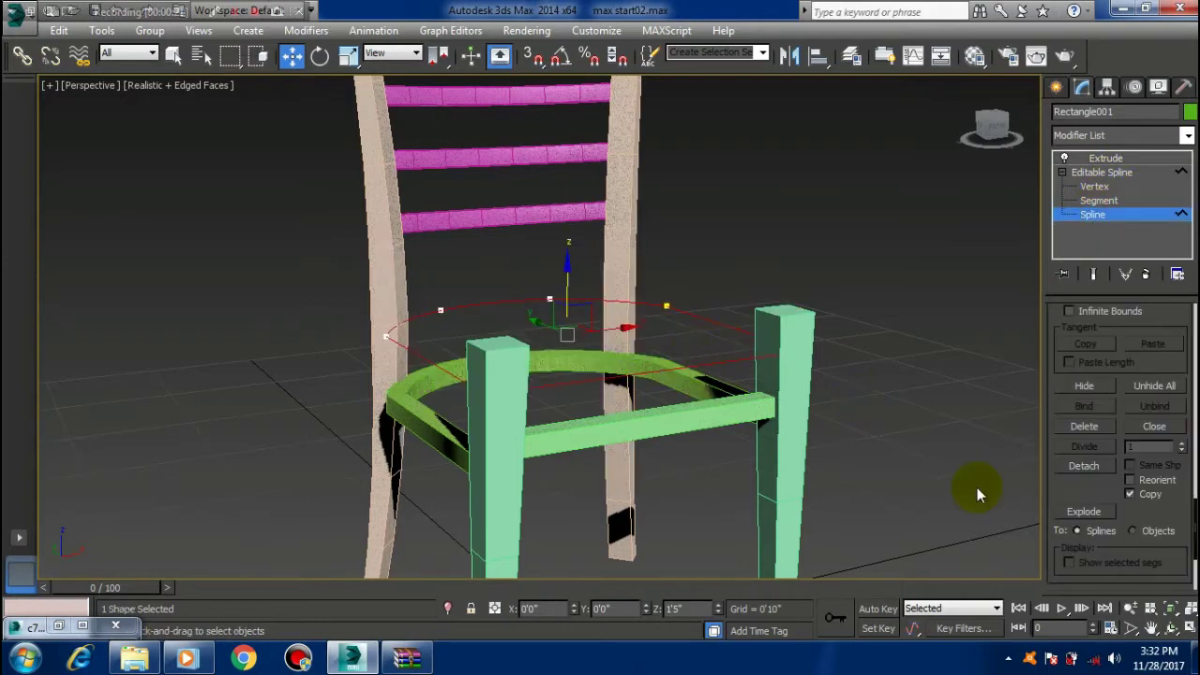
{"action": "left_click", "coordinate": [1095, 467]}
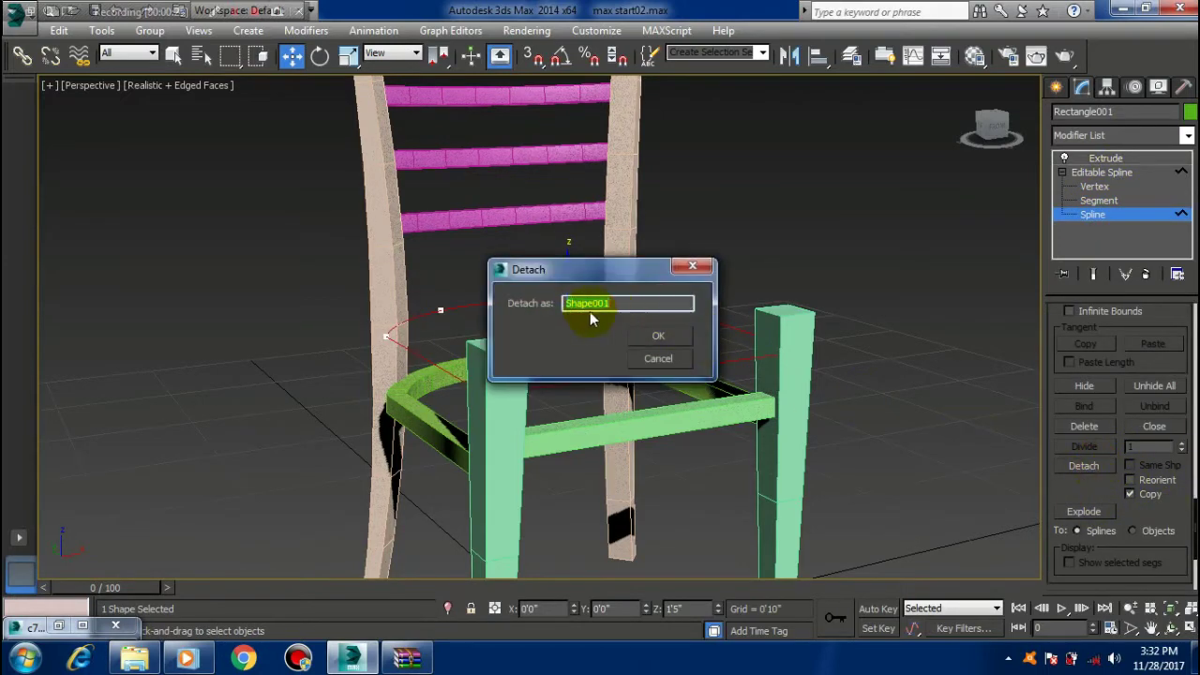
{"action": "left_click", "coordinate": [658, 340]}
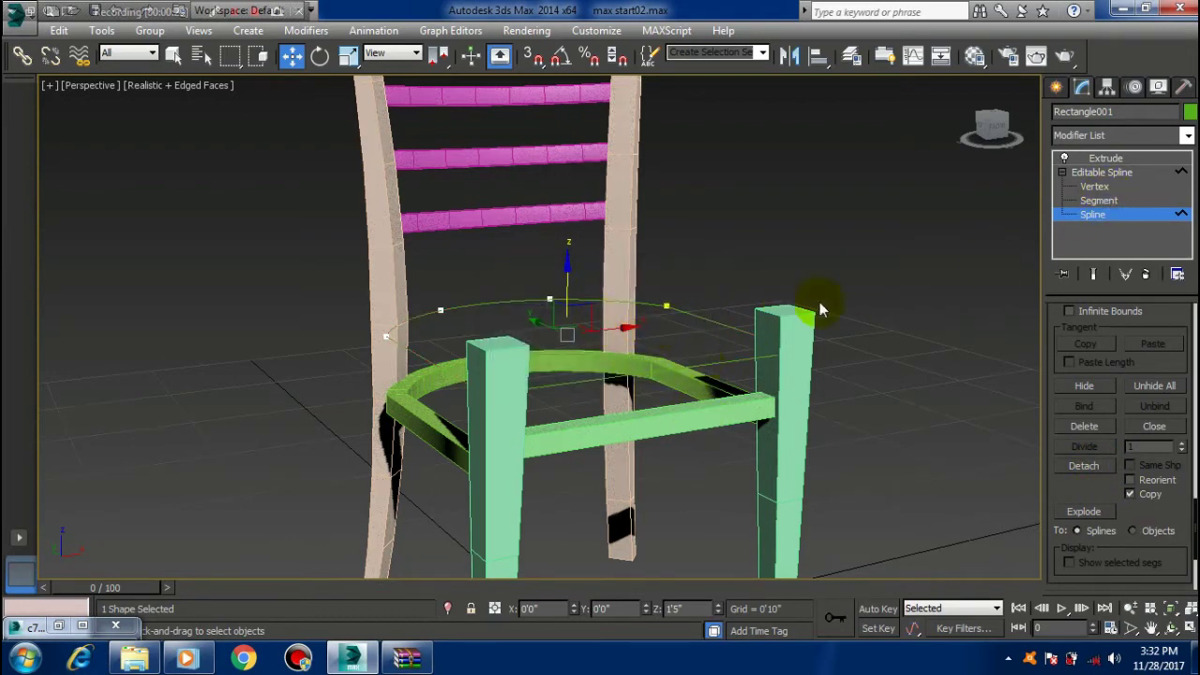
{"action": "left_click", "coordinate": [1106, 157]}
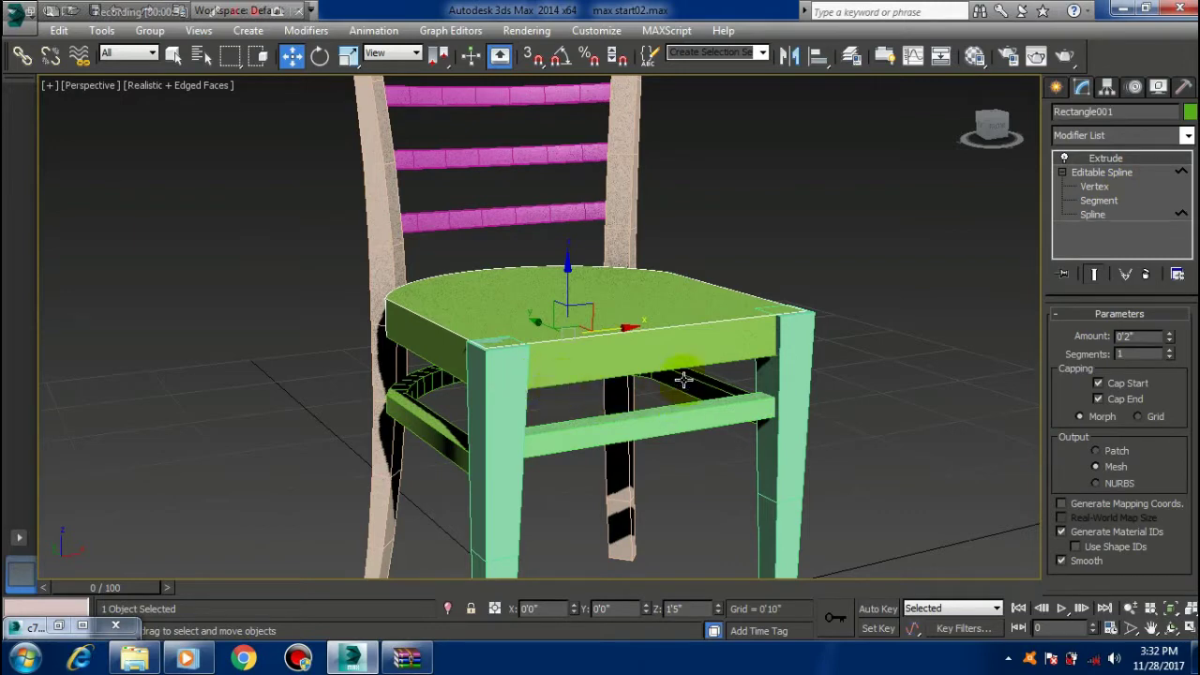
{"action": "left_click", "coordinate": [734, 362]}
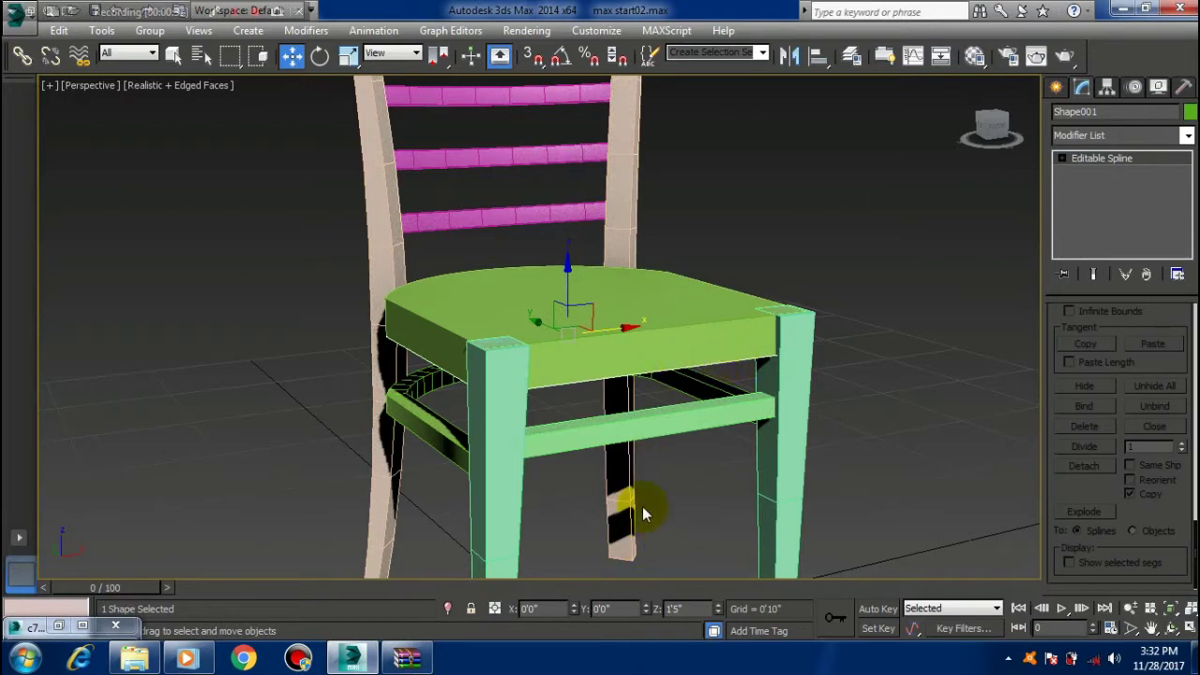
{"action": "left_click", "coordinate": [557, 611]}
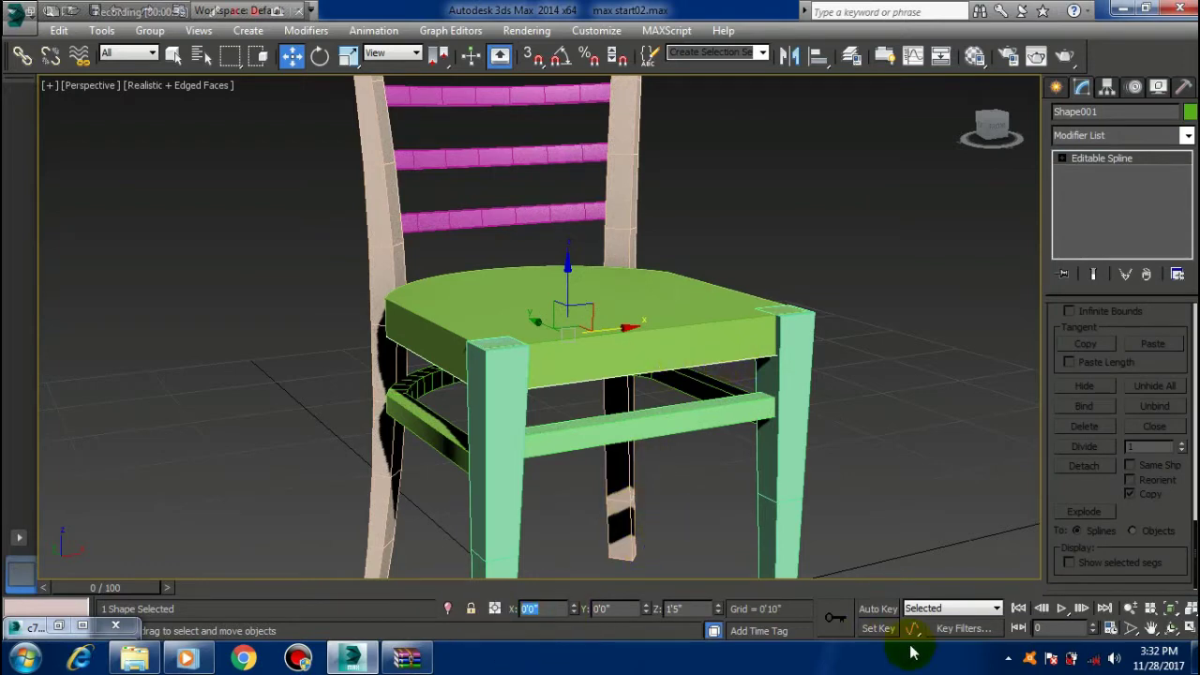
{"action": "type", "text": "-3"}
{"action": "key", "text": "Return"}
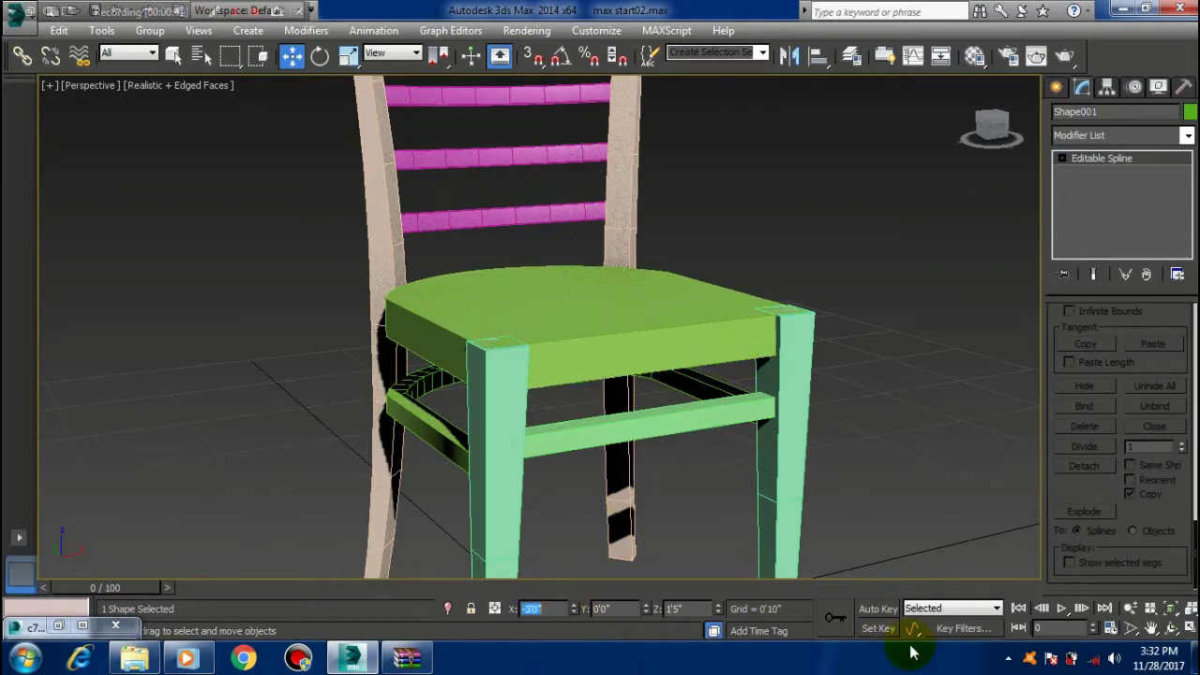
In Top view, draw a circle near the Shape001 seat outline
{"action": "middle_click_drag", "start_coordinate": [557, 396], "coordinate": [661, 366], "text": "alt"}
{"action": "scroll", "coordinate": [661, 366], "scroll_direction": "down", "scroll_amount": 2}
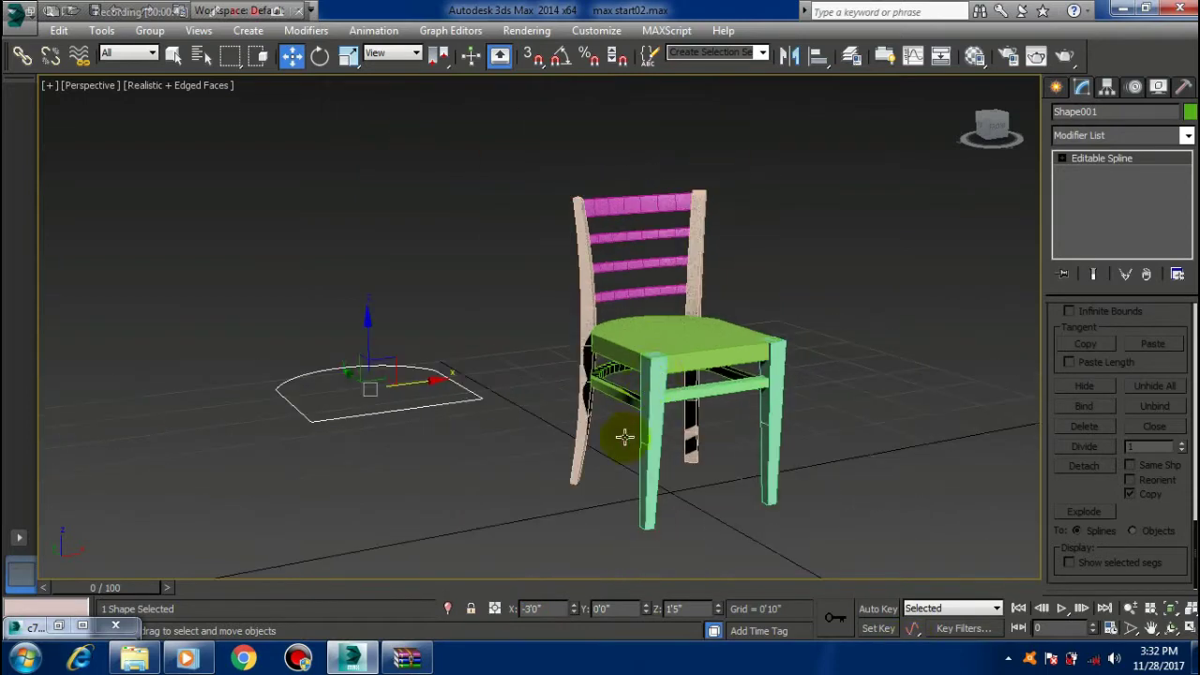
{"action": "middle_click_drag", "start_coordinate": [544, 362], "coordinate": [554, 402], "text": "alt"}
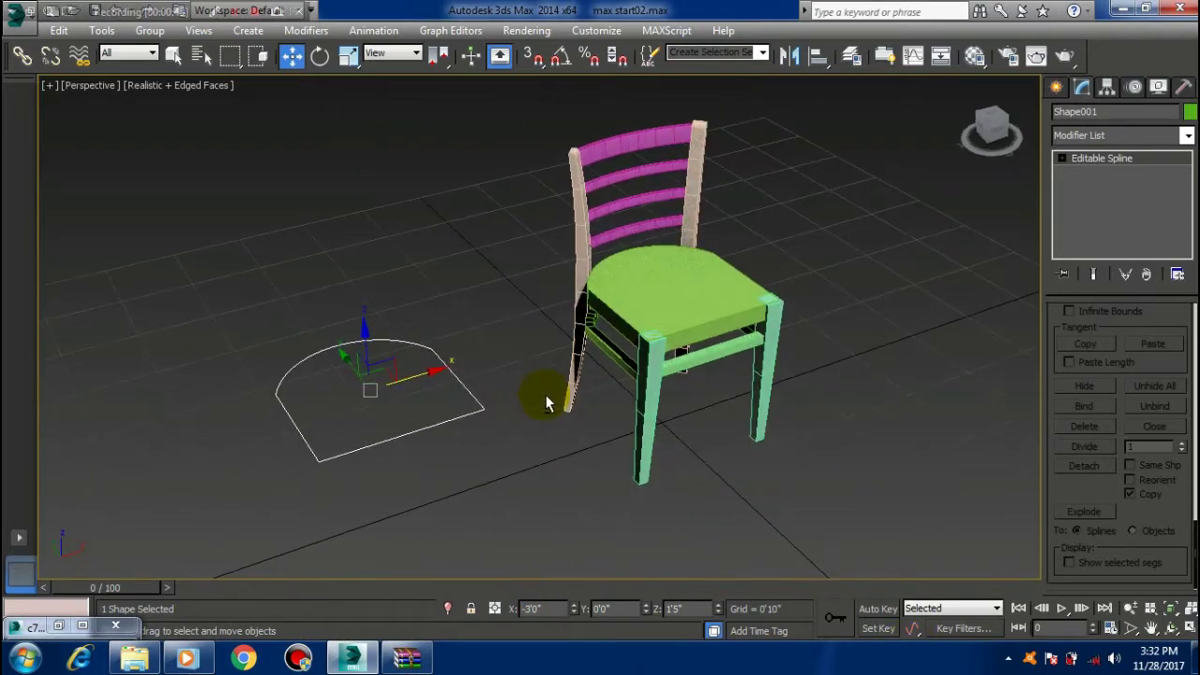
{"action": "key", "text": "t"}
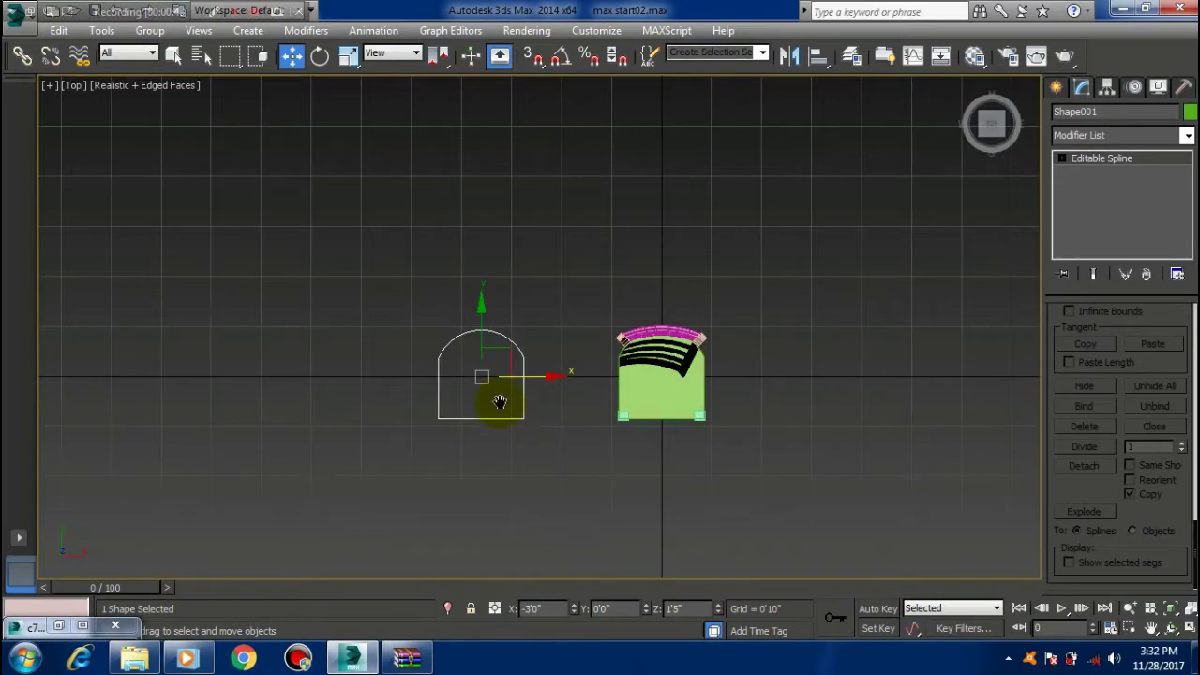
{"action": "scroll", "coordinate": [489, 388], "scroll_direction": "up", "scroll_amount": 3}
{"action": "scroll", "coordinate": [490, 388], "scroll_direction": "up", "scroll_amount": 2}
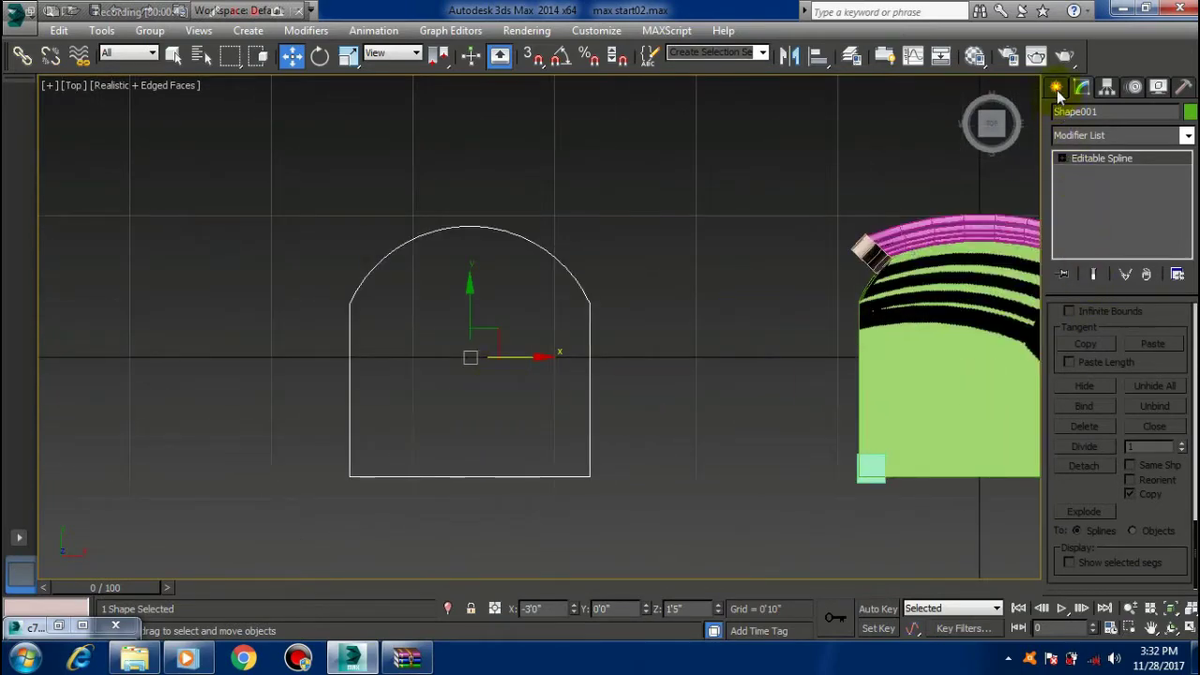
{"action": "left_click", "coordinate": [1057, 88]}
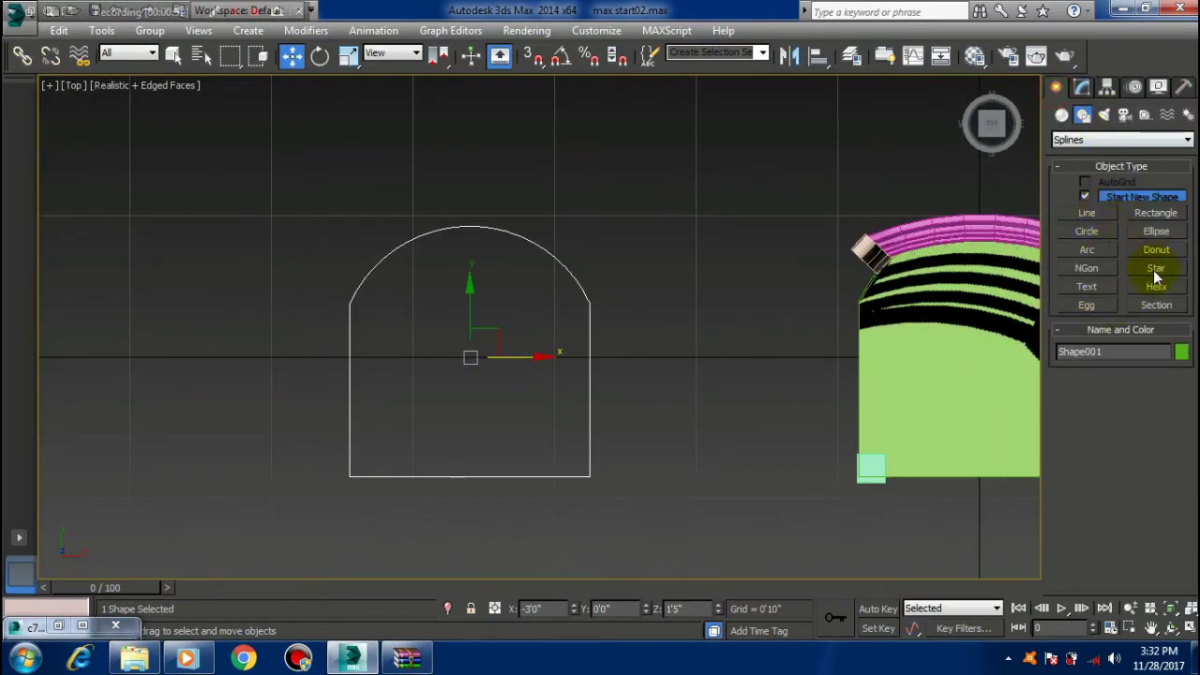
{"action": "left_click", "coordinate": [1088, 232]}
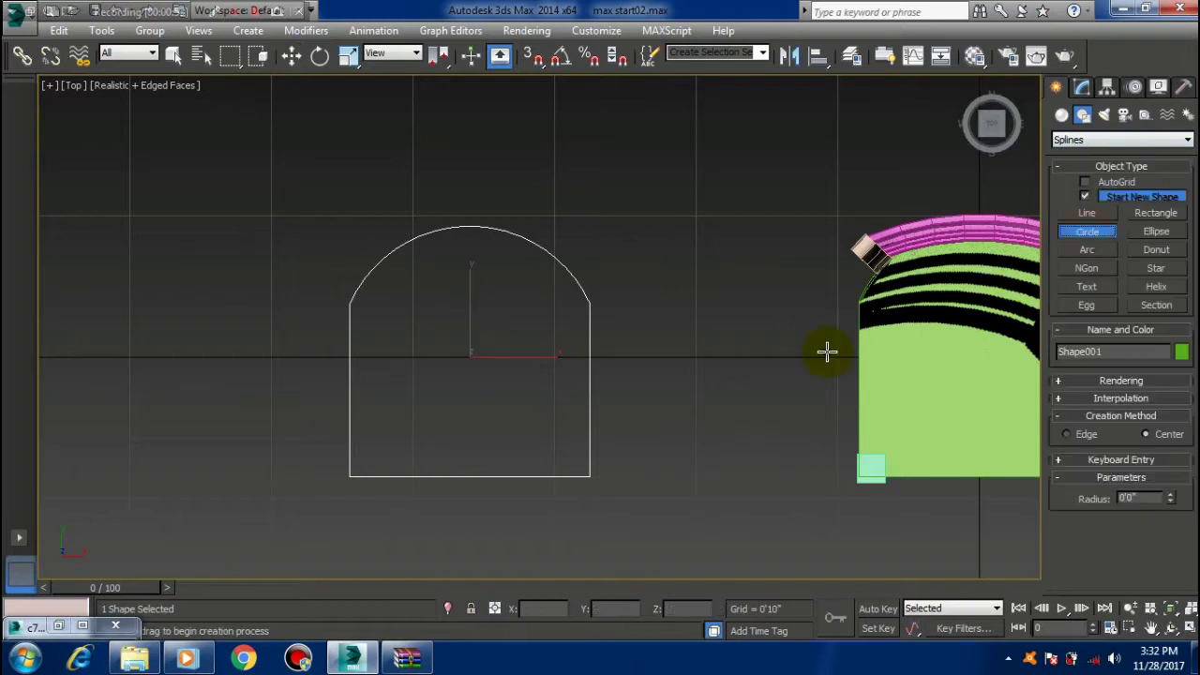
{"action": "left_click_drag", "start_coordinate": [468, 357], "coordinate": [501, 411]}
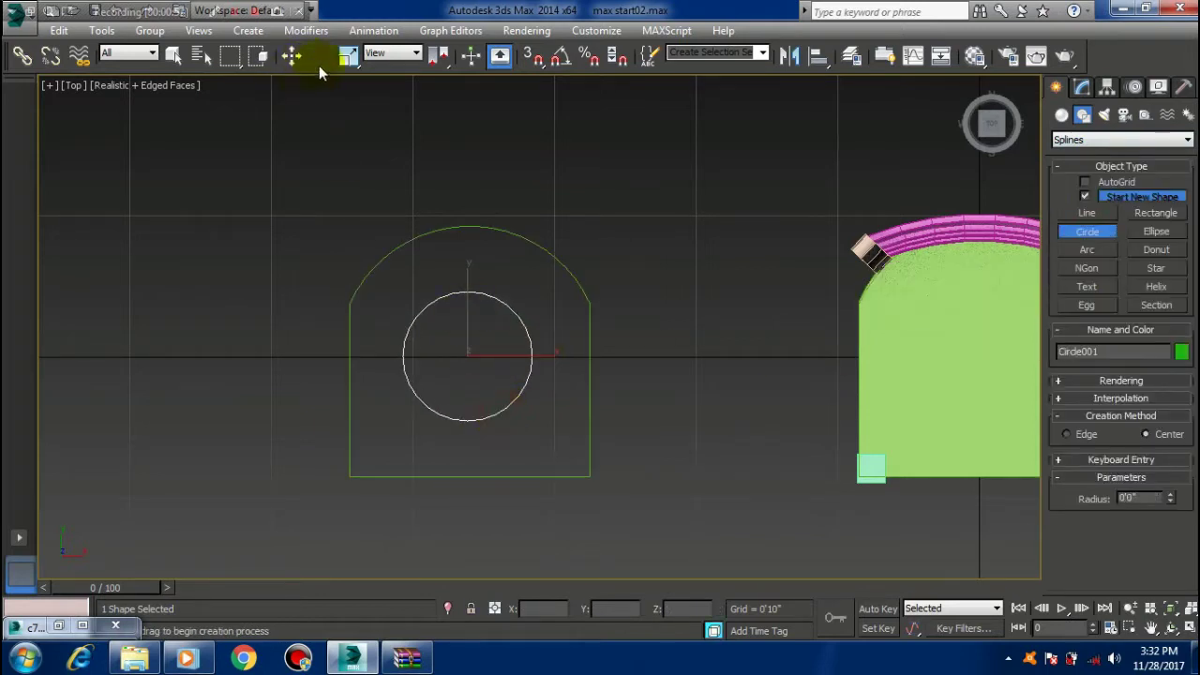
Centre the circle at X -3'0" and set its radius to 0'4 4/16"
{"action": "left_click", "coordinate": [291, 55]}
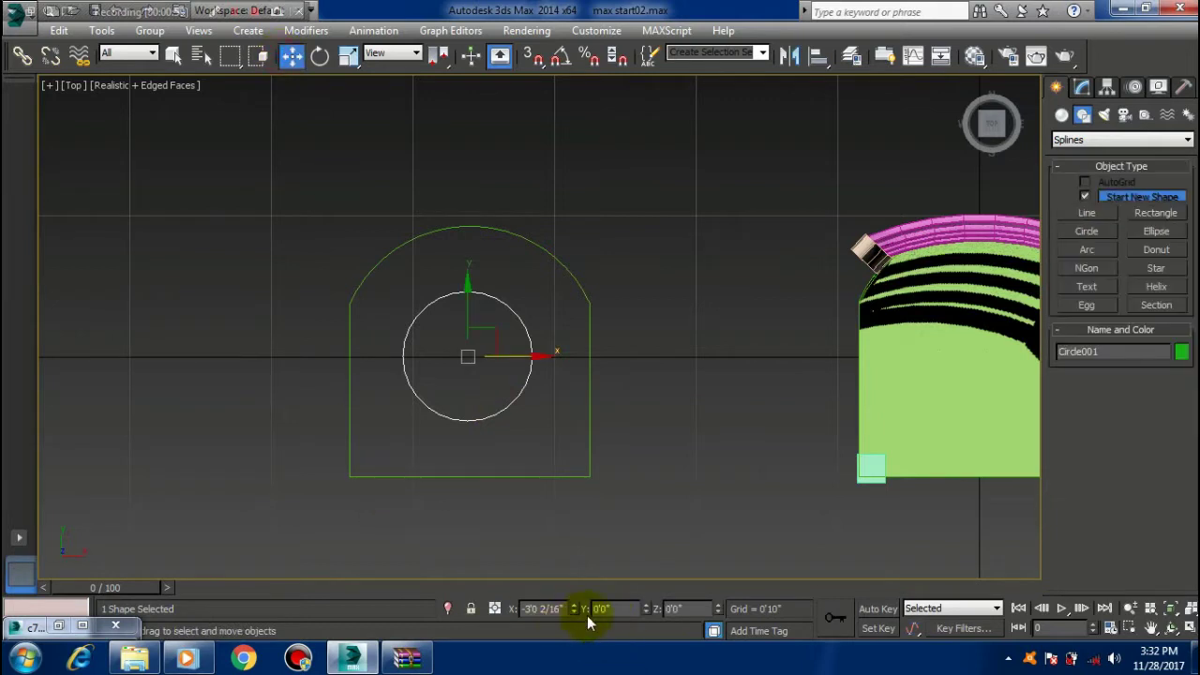
{"action": "right_click", "coordinate": [574, 611]}
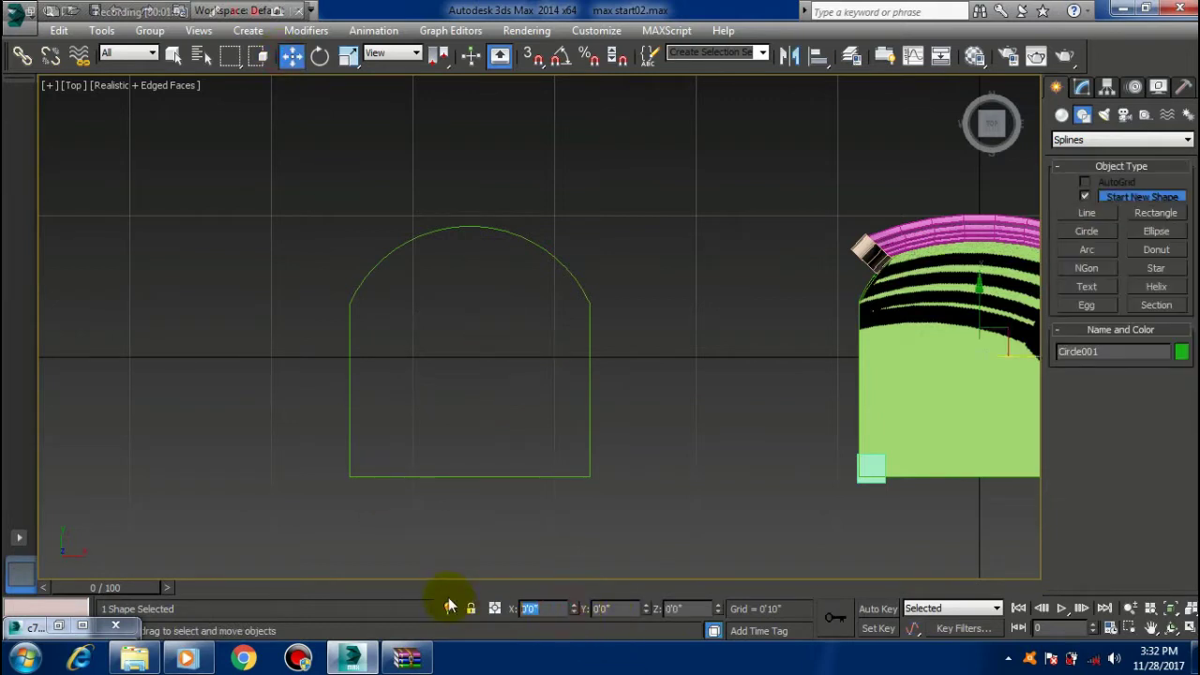
{"action": "type", "text": "-3"}
{"action": "key", "text": "Return"}
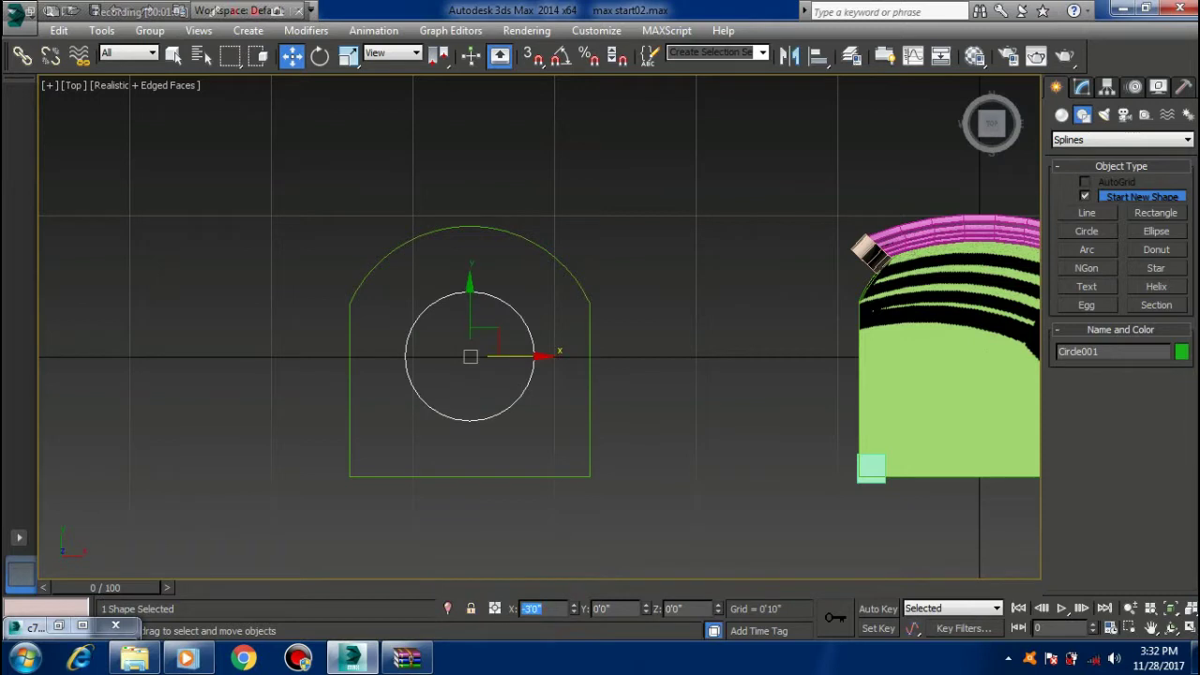
{"action": "left_click", "coordinate": [1082, 88]}
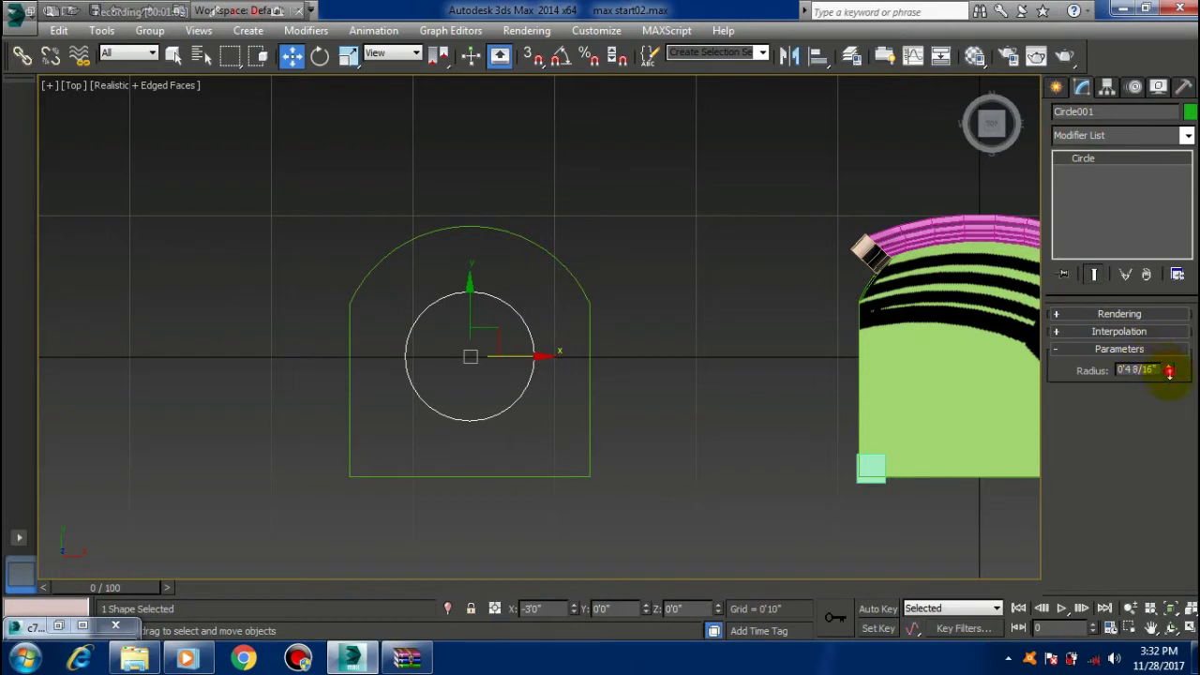
{"action": "left_click_drag", "start_coordinate": [1169, 371], "coordinate": [1169, 377]}
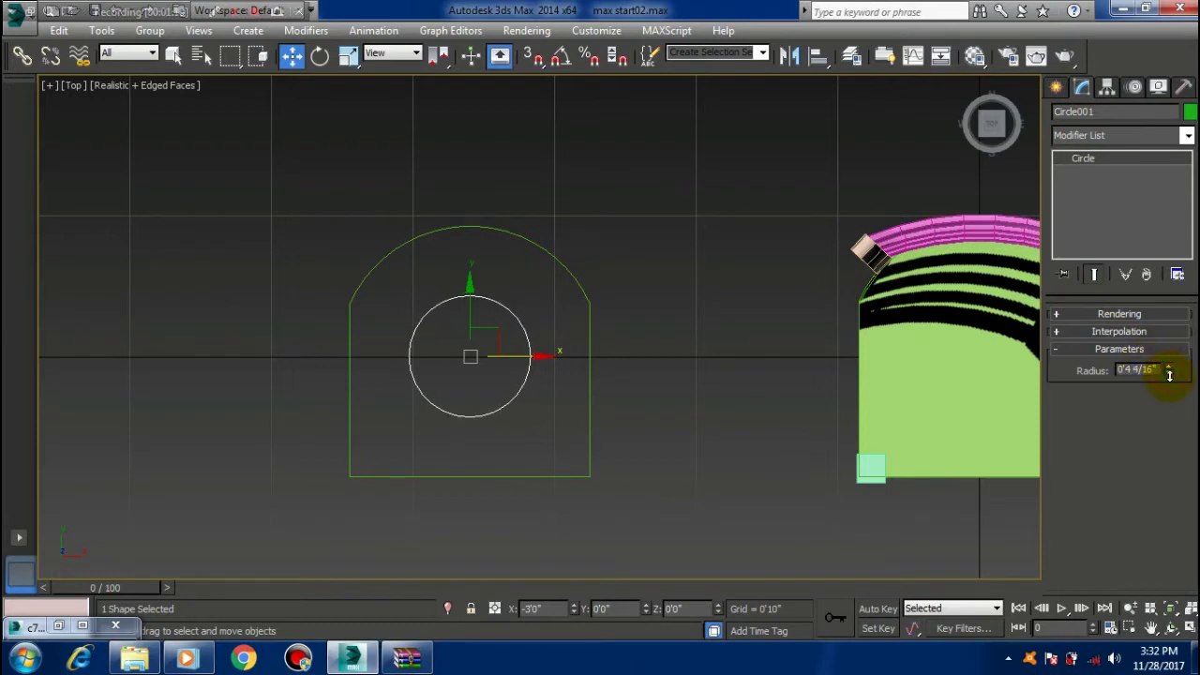
{"action": "left_click", "coordinate": [560, 266]}
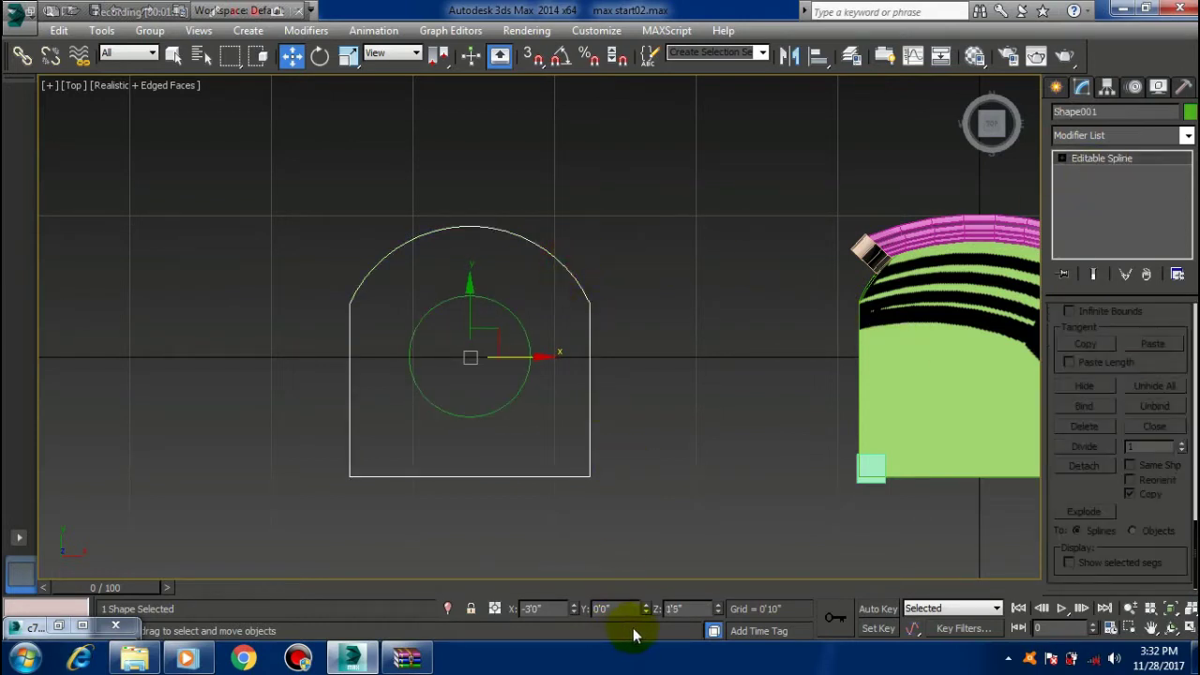
{"action": "left_click", "coordinate": [522, 386]}
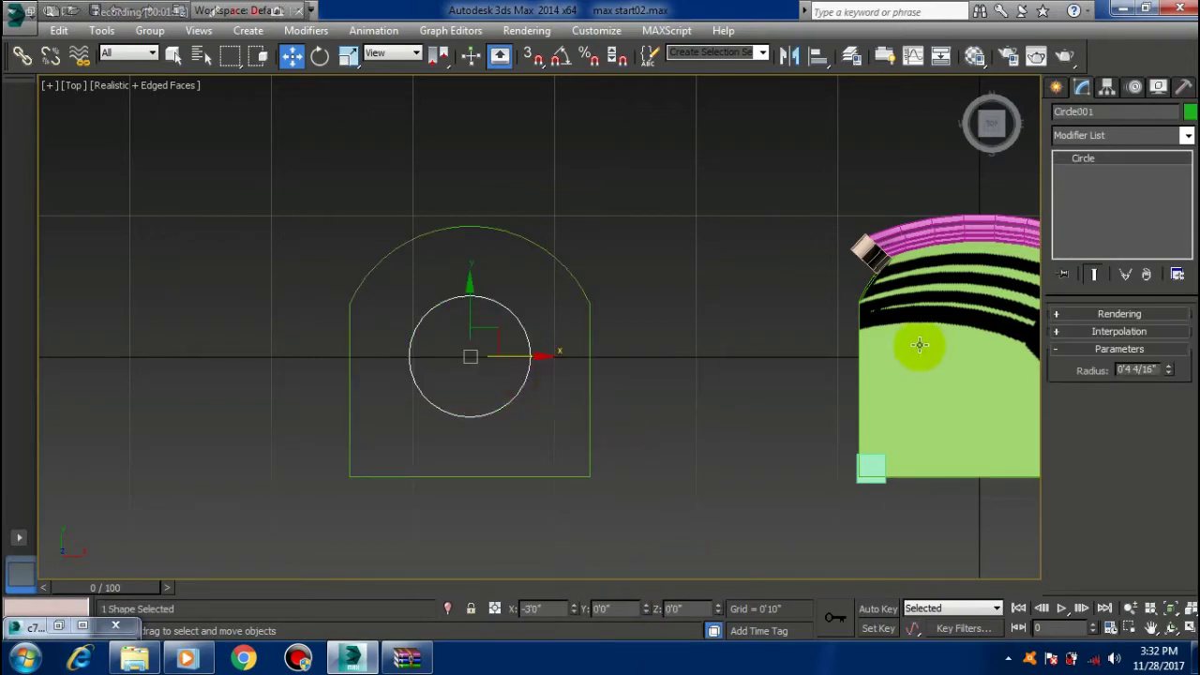
Switch to Front view and zoom in on the seat's top edge
{"action": "mouse_move", "coordinate": [919, 343]}
{"action": "middle_mouse_down"}
{"action": "mouse_move", "coordinate": [796, 321]}
{"action": "mouse_move", "coordinate": [704, 332]}
{"action": "middle_mouse_up"}
{"action": "scroll", "coordinate": [705, 332], "scroll_direction": "up", "scroll_amount": 2}
{"action": "middle_click_drag", "start_coordinate": [808, 342], "coordinate": [803, 375]}
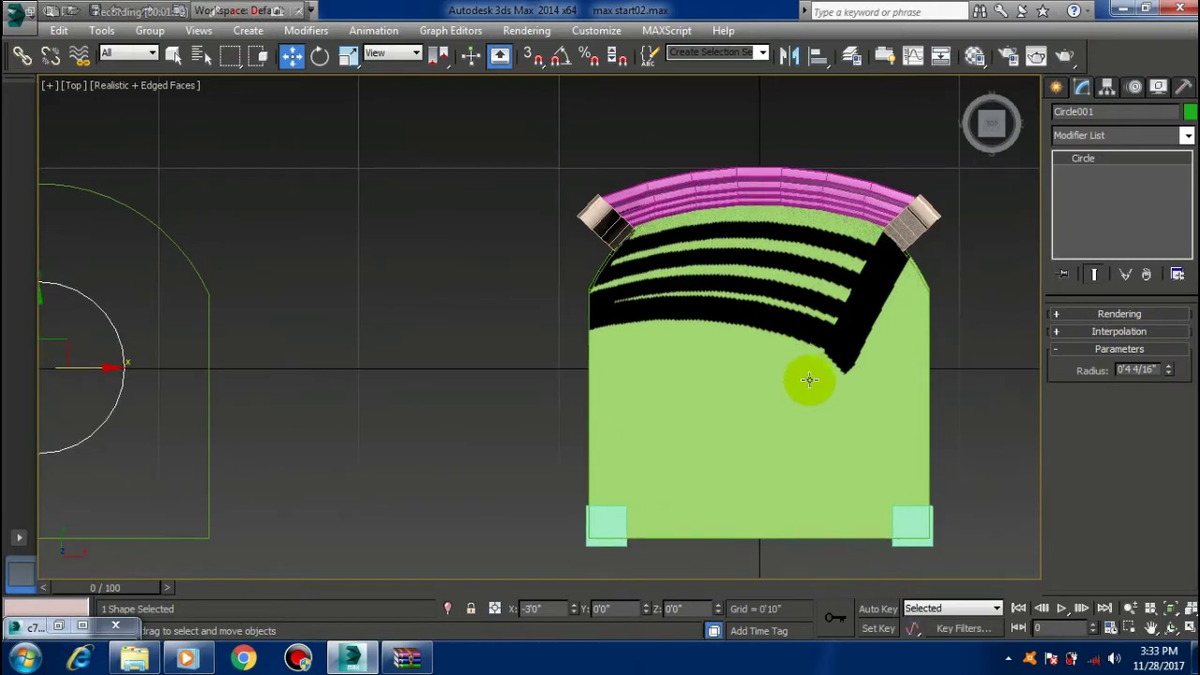
{"action": "key", "text": "f"}
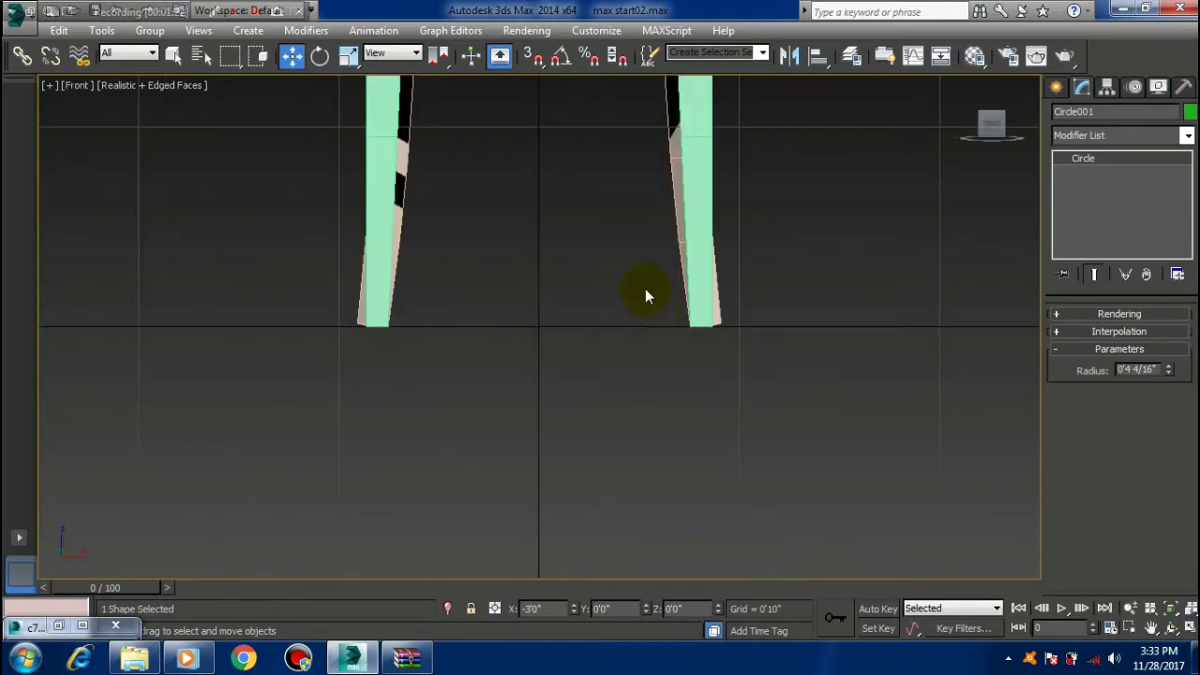
{"action": "scroll", "coordinate": [643, 294], "scroll_direction": "down", "scroll_amount": 3}
{"action": "scroll", "coordinate": [662, 344], "scroll_direction": "up", "scroll_amount": 1}
{"action": "scroll", "coordinate": [694, 419], "scroll_direction": "up", "scroll_amount": 2}
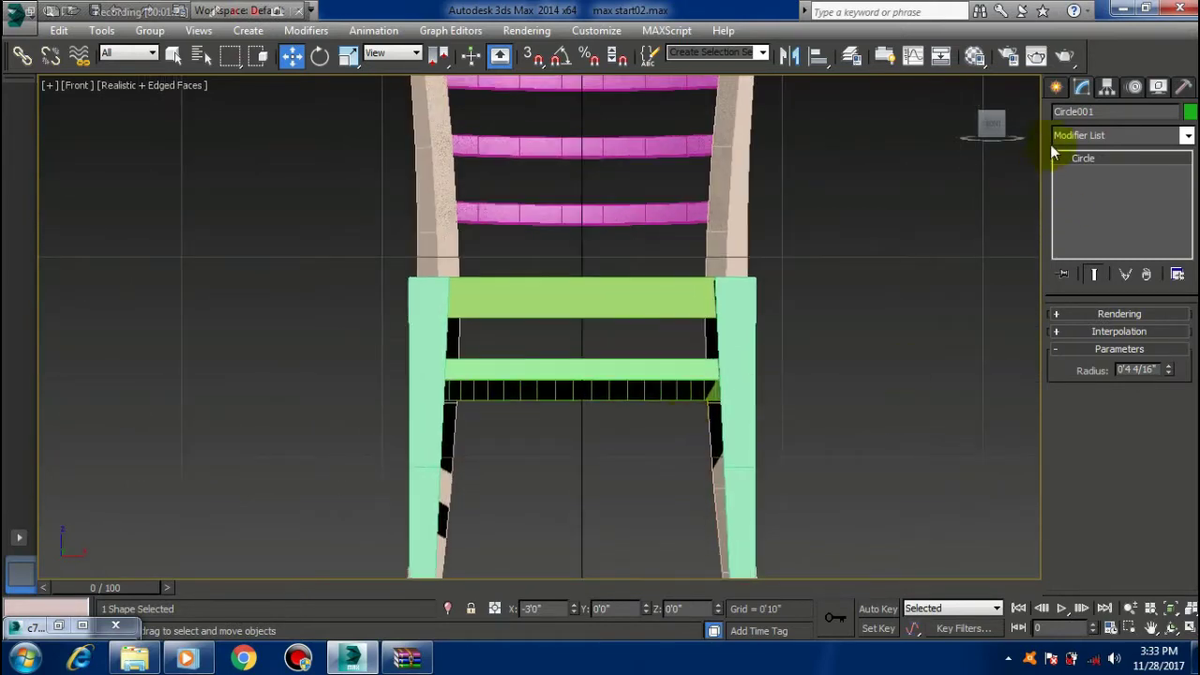
{"action": "left_click", "coordinate": [1056, 86]}
{"action": "scroll", "coordinate": [623, 319], "scroll_direction": "up", "scroll_amount": 1}
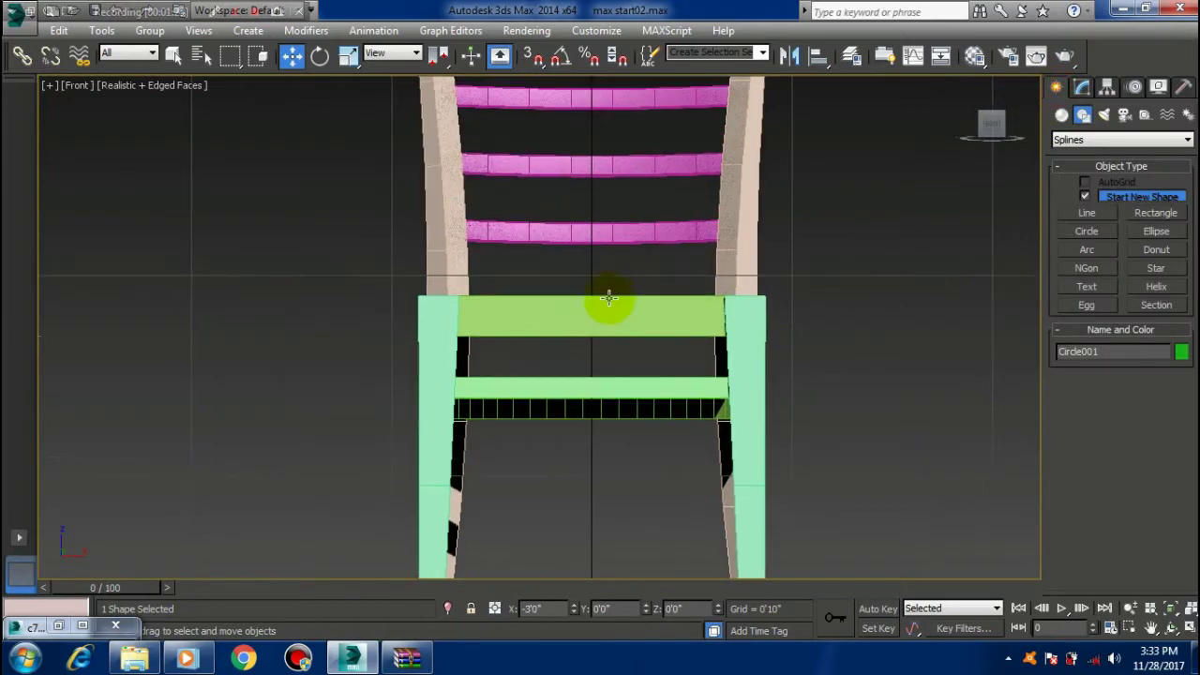
{"action": "scroll", "coordinate": [610, 299], "scroll_direction": "up", "scroll_amount": 2}
{"action": "scroll", "coordinate": [600, 310], "scroll_direction": "up", "scroll_amount": 3}
{"action": "middle_click_drag", "start_coordinate": [668, 338], "coordinate": [647, 376]}
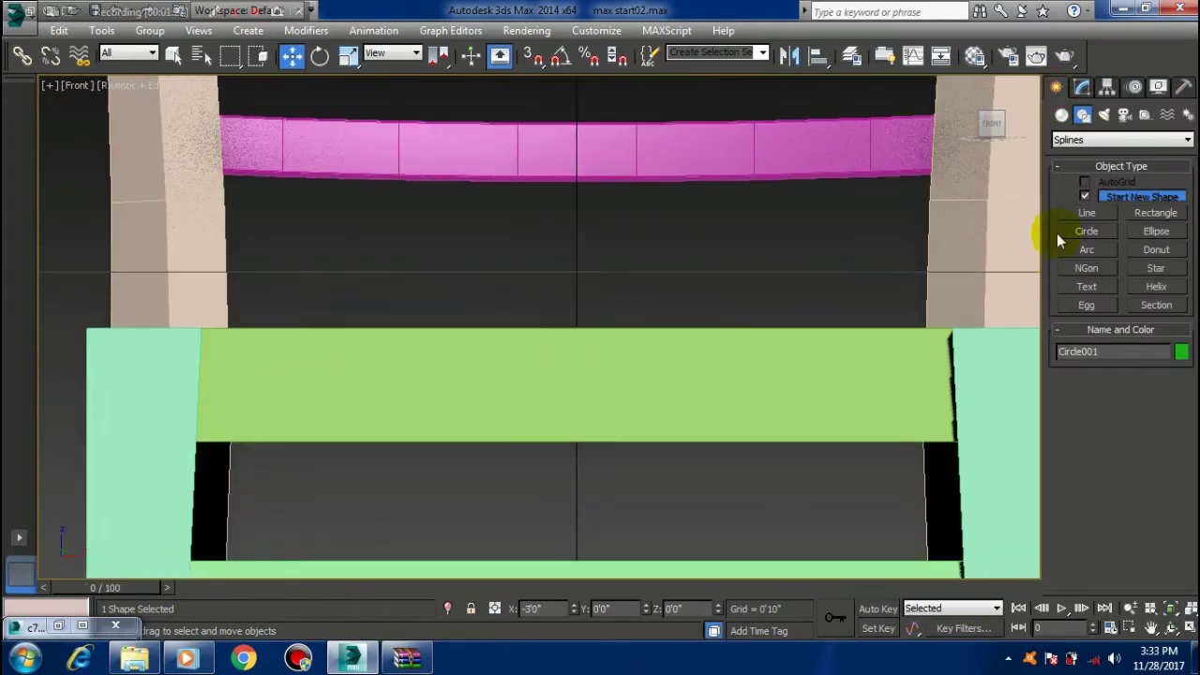
Draw Line001 straight up from the centre of the seat's top edge
{"action": "left_click", "coordinate": [1086, 213]}
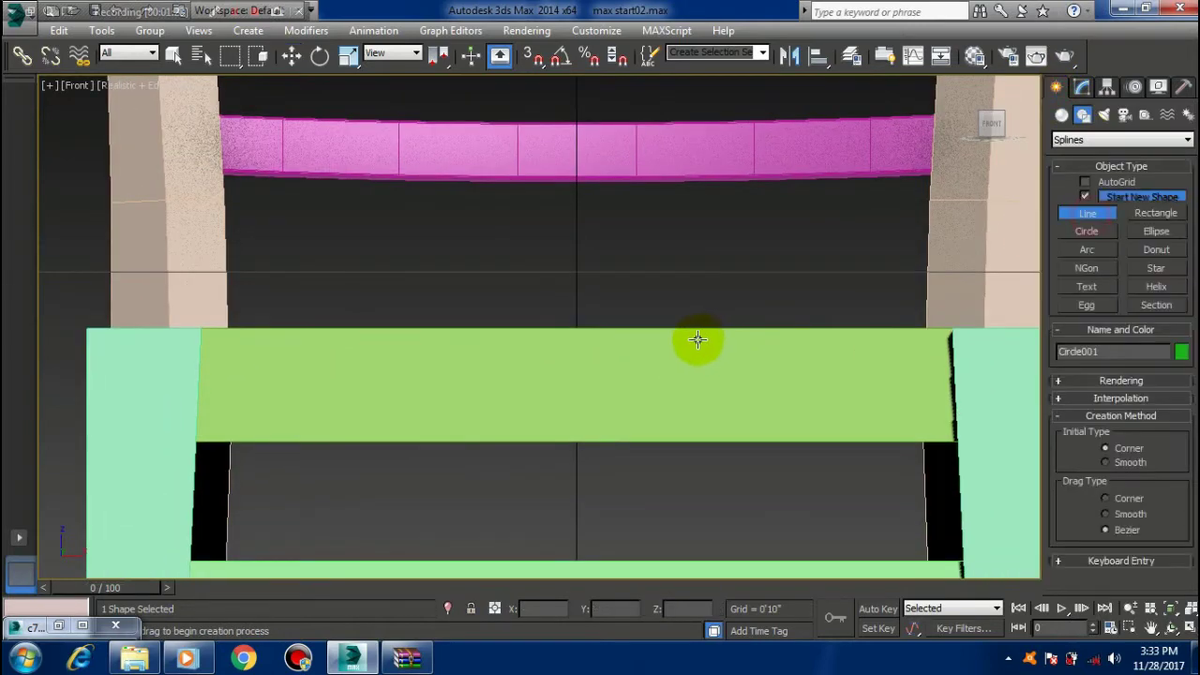
{"action": "left_click", "coordinate": [577, 328]}
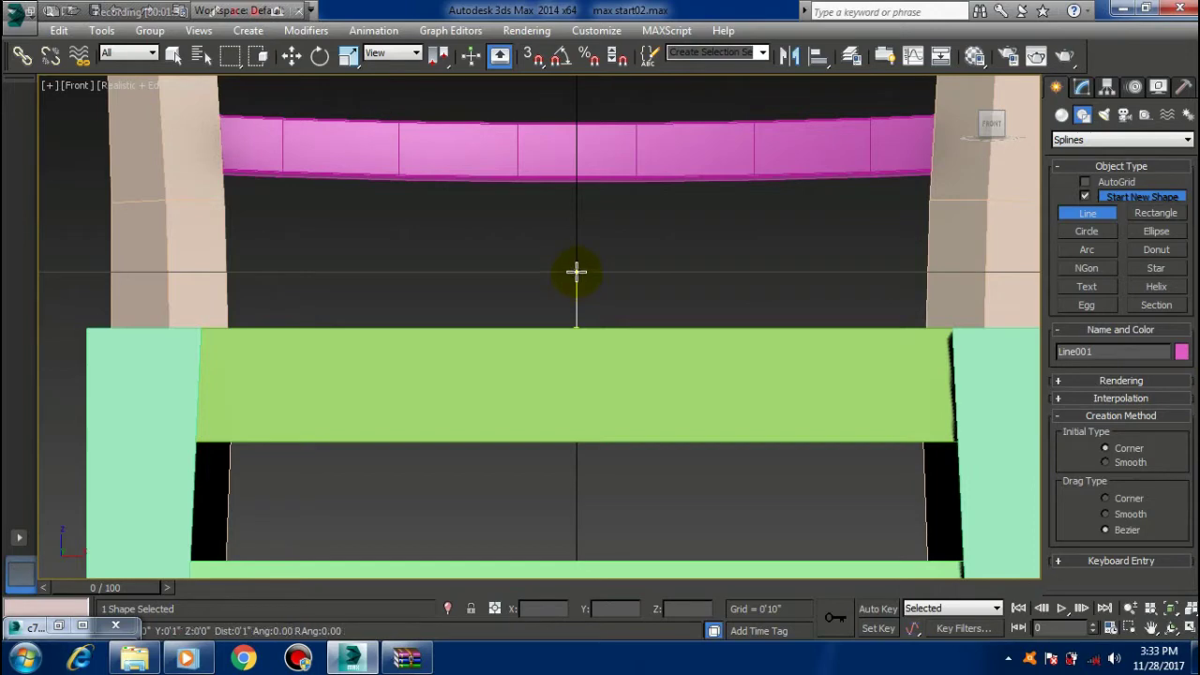
{"action": "left_click", "coordinate": [577, 272]}
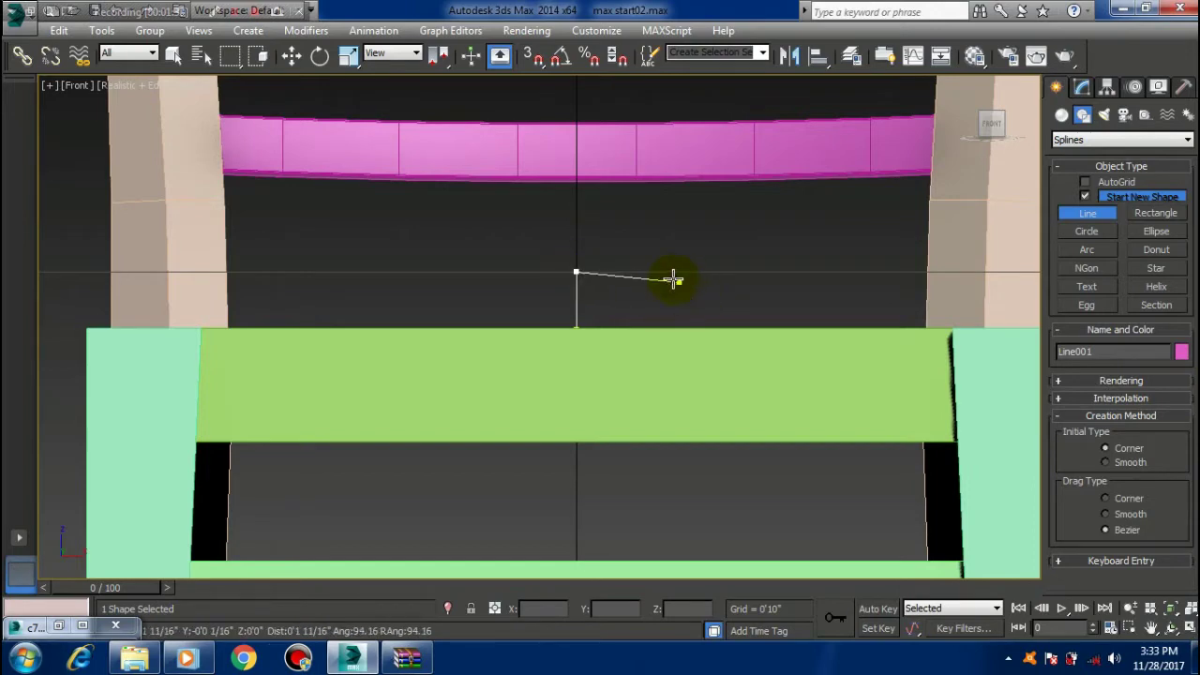
{"action": "right_click", "coordinate": [681, 306]}
{"action": "scroll", "coordinate": [609, 340], "scroll_direction": "down", "scroll_amount": 1}
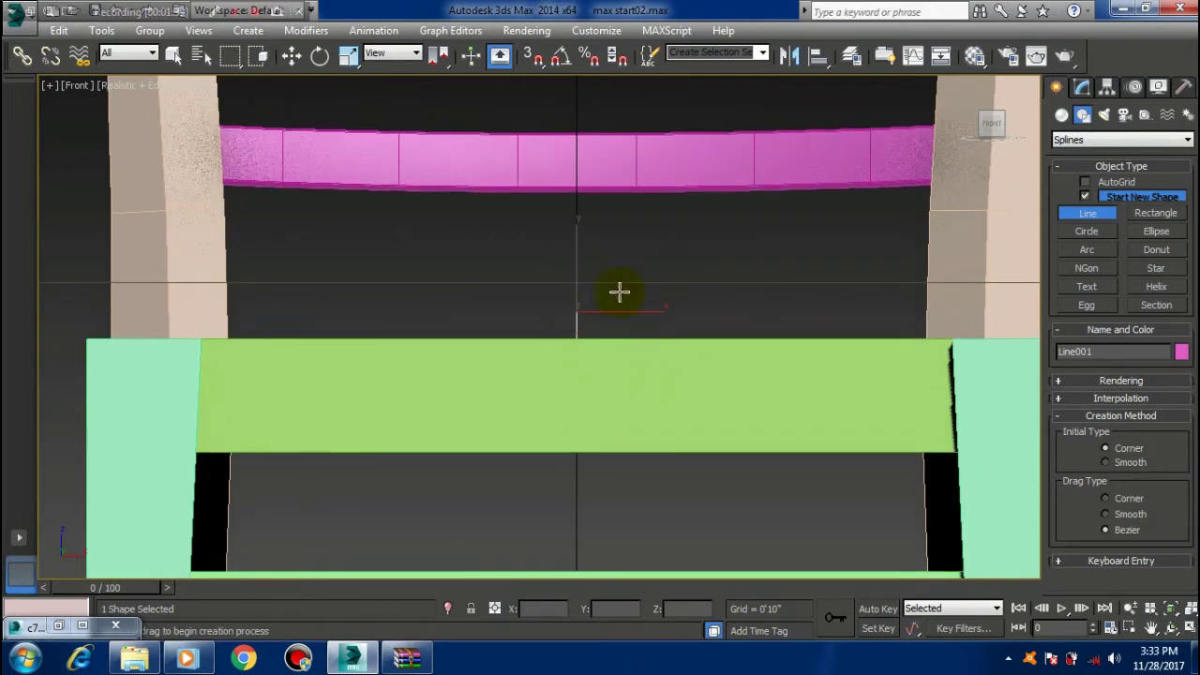
{"action": "scroll", "coordinate": [657, 295], "scroll_direction": "down", "scroll_amount": 3}
{"action": "scroll", "coordinate": [683, 302], "scroll_direction": "up", "scroll_amount": 2}
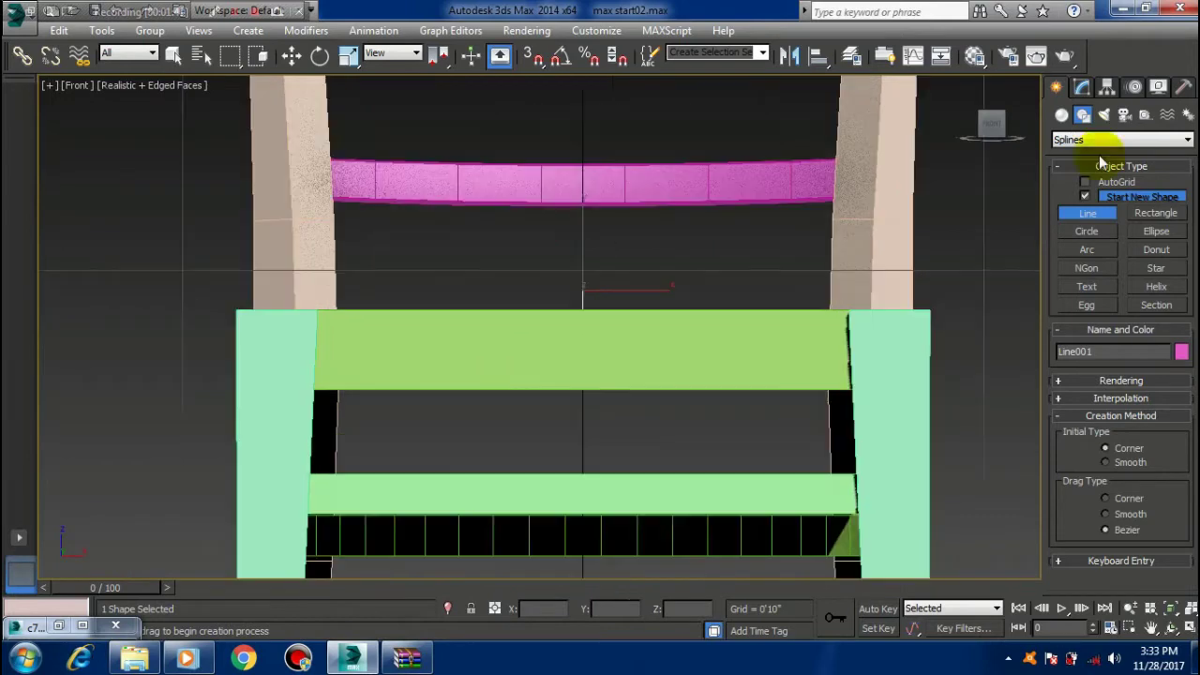
{"action": "left_click", "coordinate": [1083, 86]}
Move Line001's top vertex higher above the seat
{"action": "left_click", "coordinate": [1098, 373]}
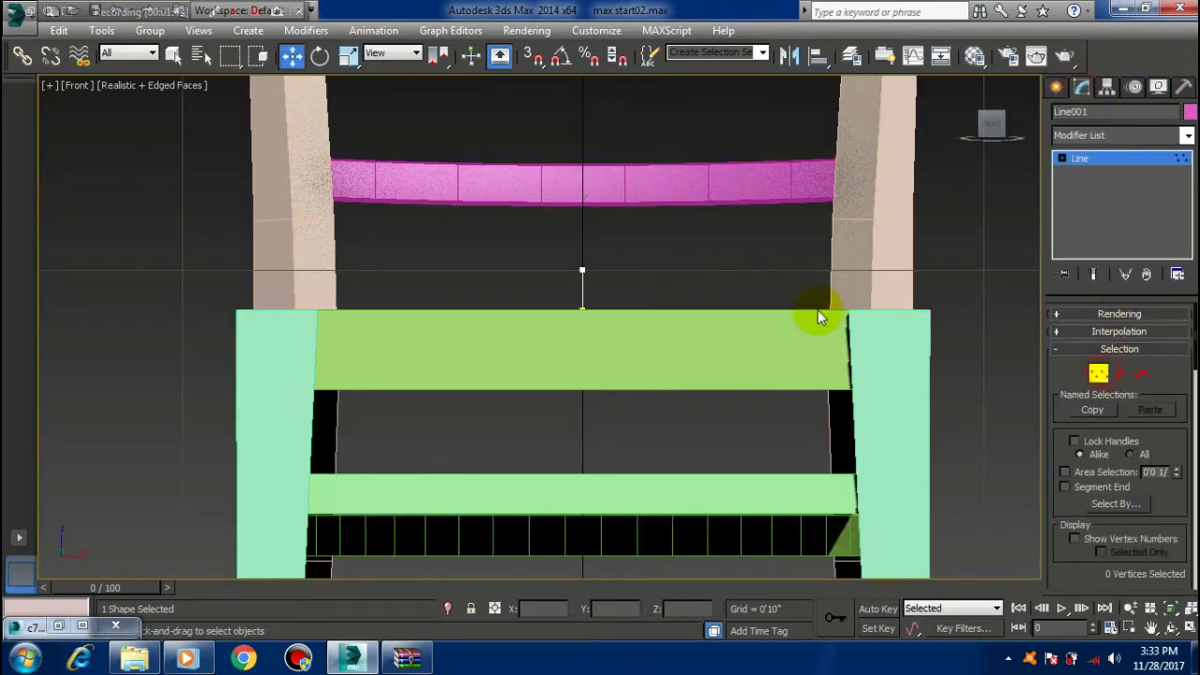
{"action": "middle_click_drag", "start_coordinate": [582, 305], "coordinate": [541, 302]}
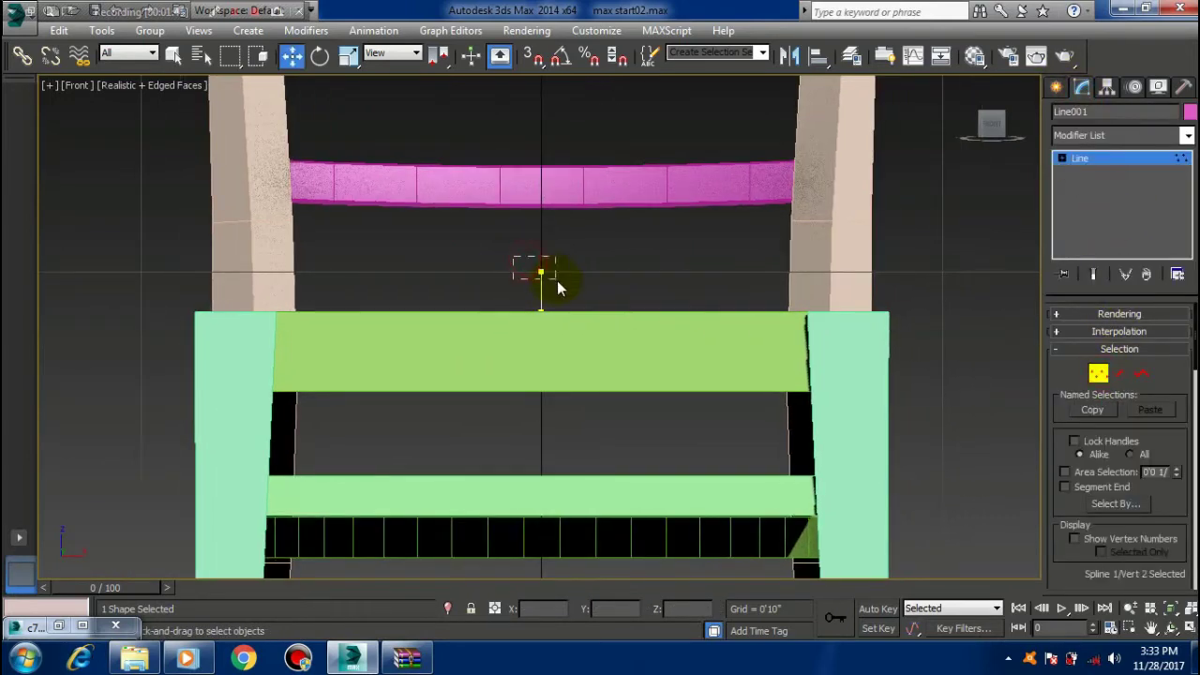
{"action": "left_click_drag", "start_coordinate": [556, 280], "coordinate": [557, 282]}
{"action": "left_click_drag", "start_coordinate": [540, 235], "coordinate": [537, 225]}
{"action": "middle_click_drag", "start_coordinate": [604, 321], "coordinate": [600, 293]}
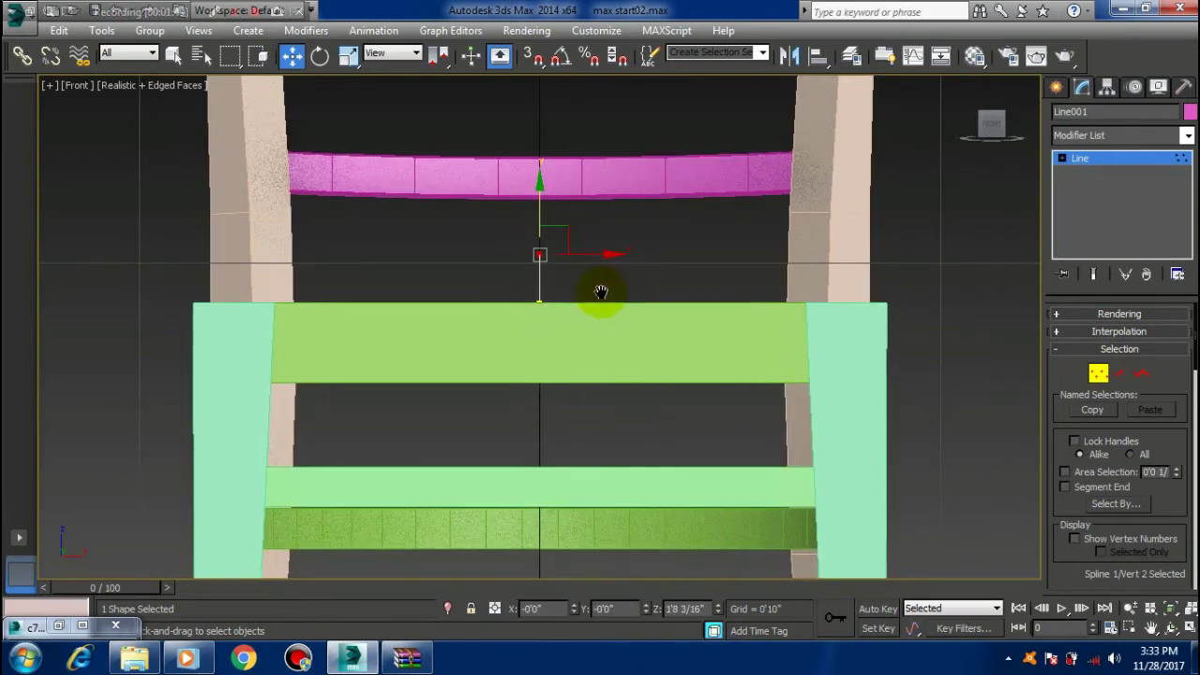
{"action": "left_click", "coordinate": [1138, 167]}
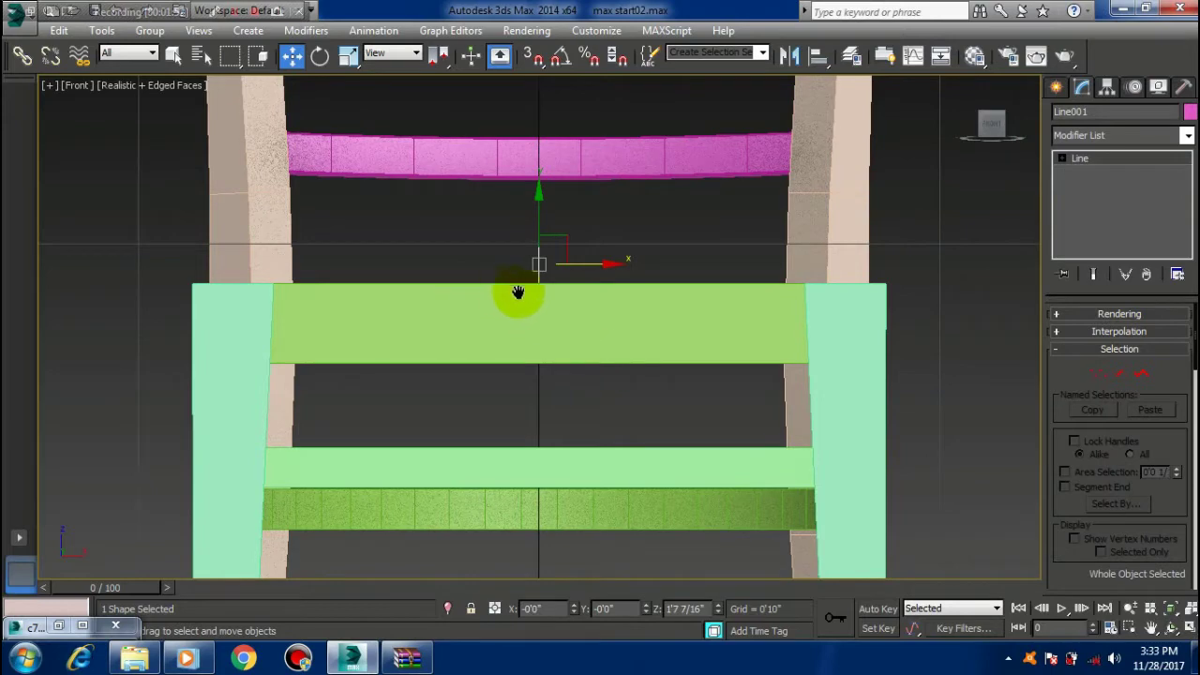
Return to Perspective view, looking down on the chair seat
{"action": "middle_click_drag", "start_coordinate": [517, 290], "coordinate": [587, 298]}
{"action": "scroll", "coordinate": [587, 298], "scroll_direction": "down", "scroll_amount": 2}
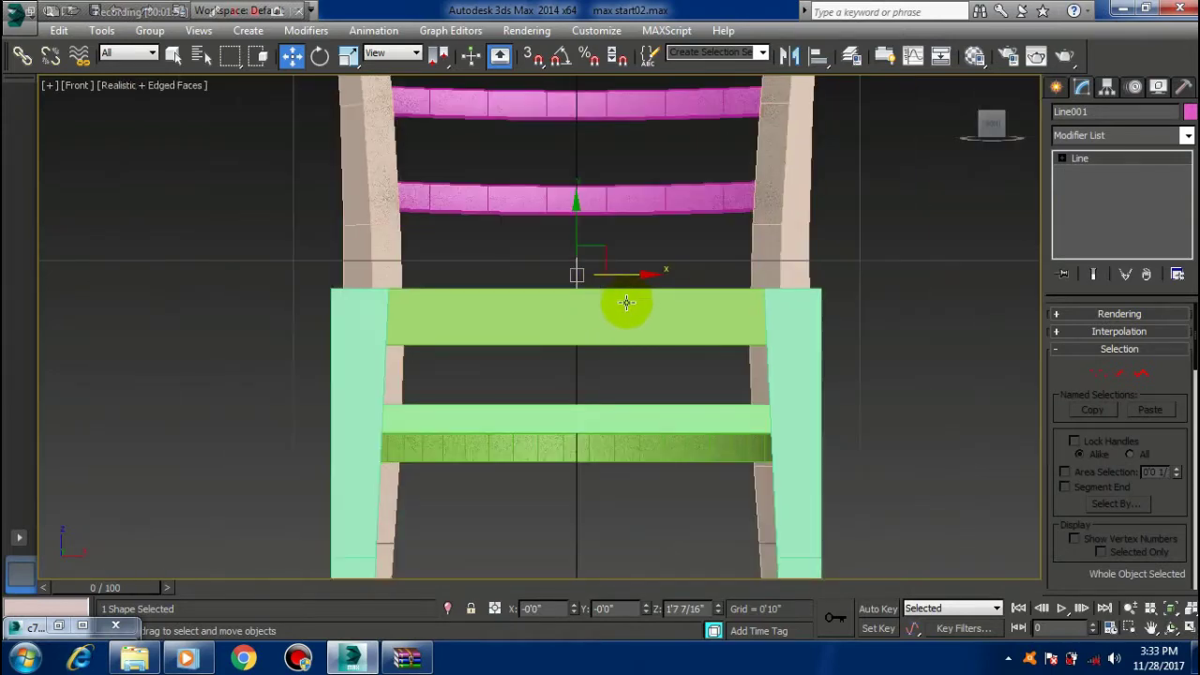
{"action": "key", "text": "p"}
{"action": "mouse_move", "coordinate": [635, 328]}
{"action": "middle_mouse_down", "text": "alt"}
{"action": "mouse_move", "coordinate": [677, 386]}
{"action": "mouse_move", "coordinate": [710, 351]}
{"action": "mouse_move", "coordinate": [656, 313]}
{"action": "mouse_move", "coordinate": [563, 303]}
{"action": "mouse_move", "coordinate": [657, 329]}
{"action": "mouse_move", "coordinate": [699, 404]}
{"action": "middle_mouse_up", "text": "alt"}
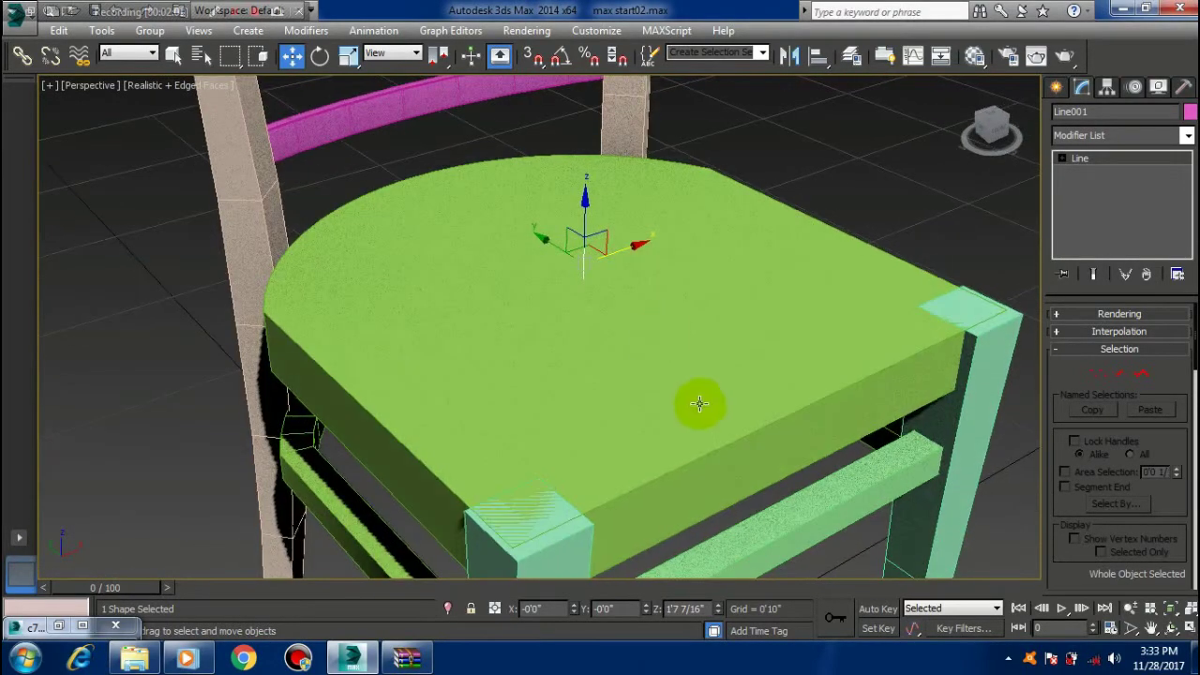
{"action": "scroll", "coordinate": [684, 347], "scroll_direction": "down", "scroll_amount": 2}
{"action": "scroll", "coordinate": [568, 294], "scroll_direction": "down", "scroll_amount": 2}
{"action": "scroll", "coordinate": [568, 294], "scroll_direction": "down", "scroll_amount": 3}
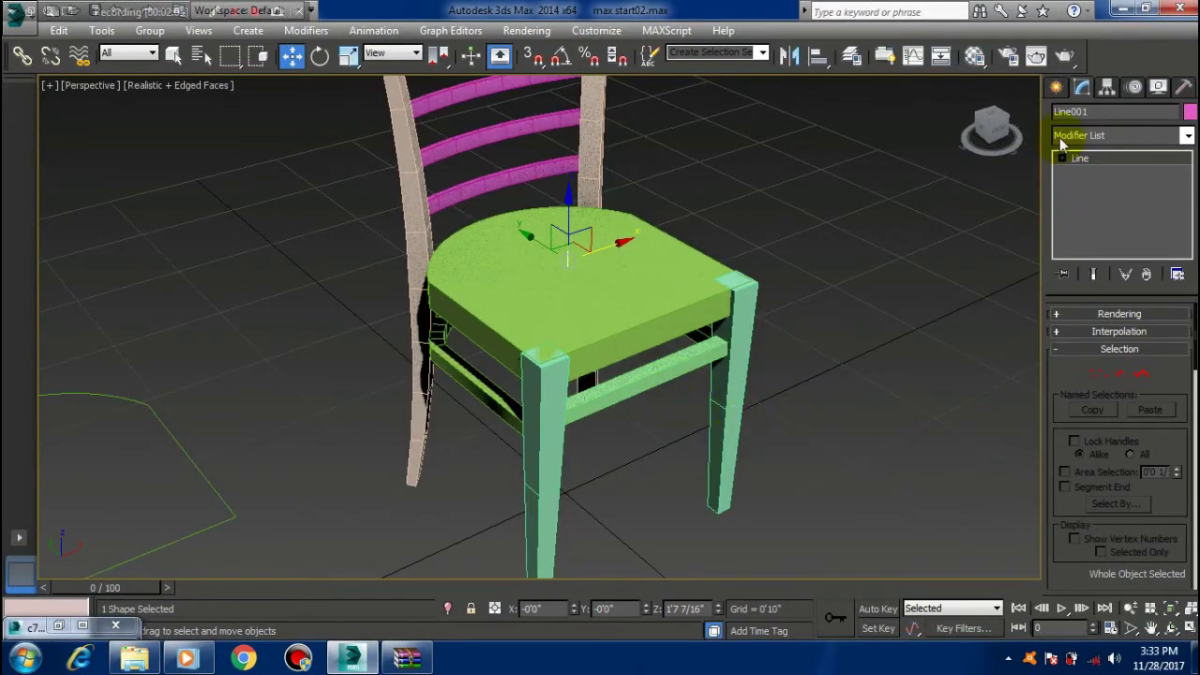
{"action": "left_click", "coordinate": [1056, 88]}
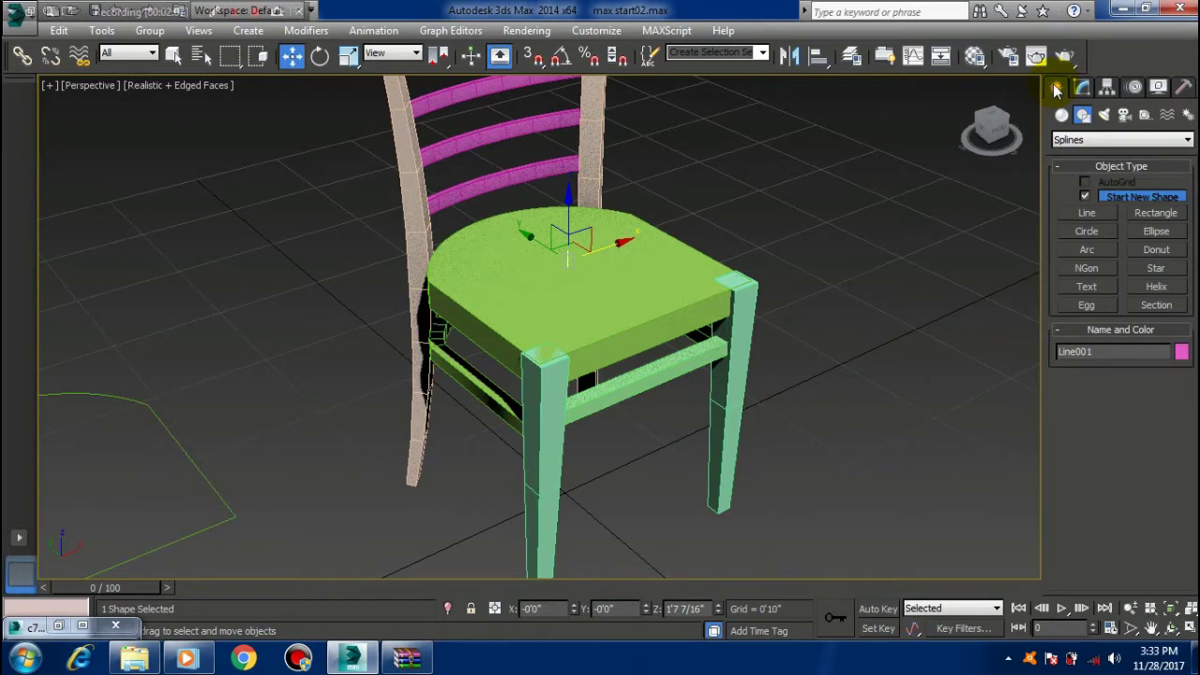
Create a Compound Objects Loft along Line001 using Shape001 as its shape
{"action": "left_click", "coordinate": [1062, 114]}
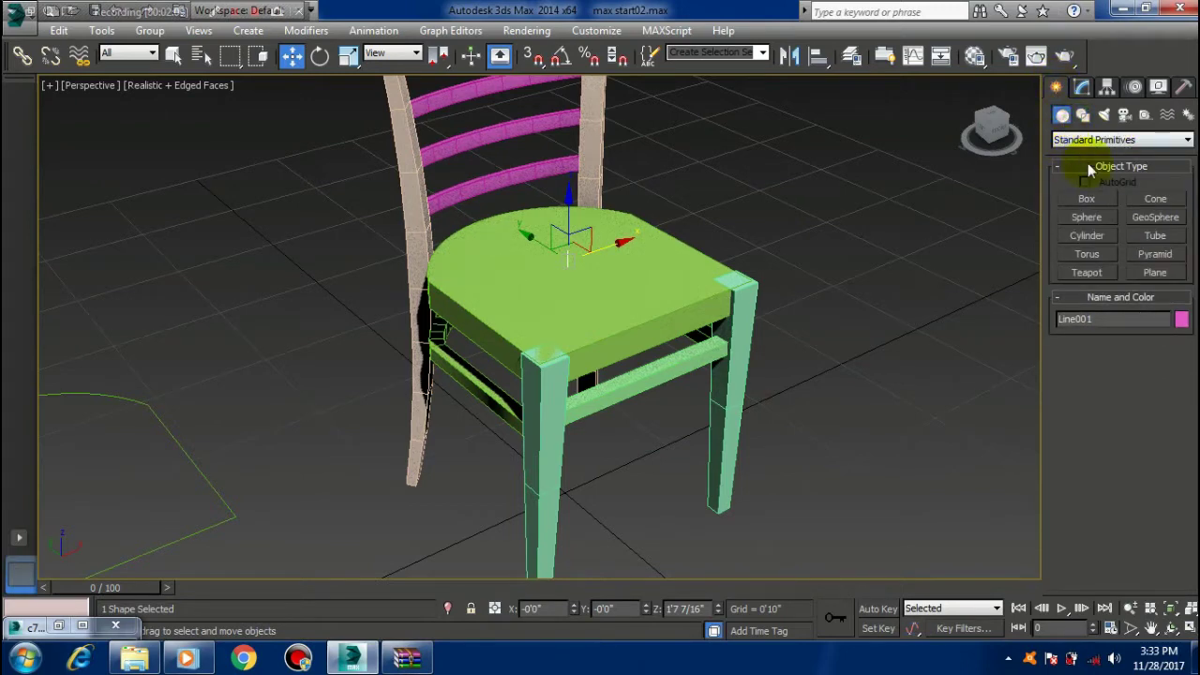
{"action": "left_click", "coordinate": [1093, 140]}
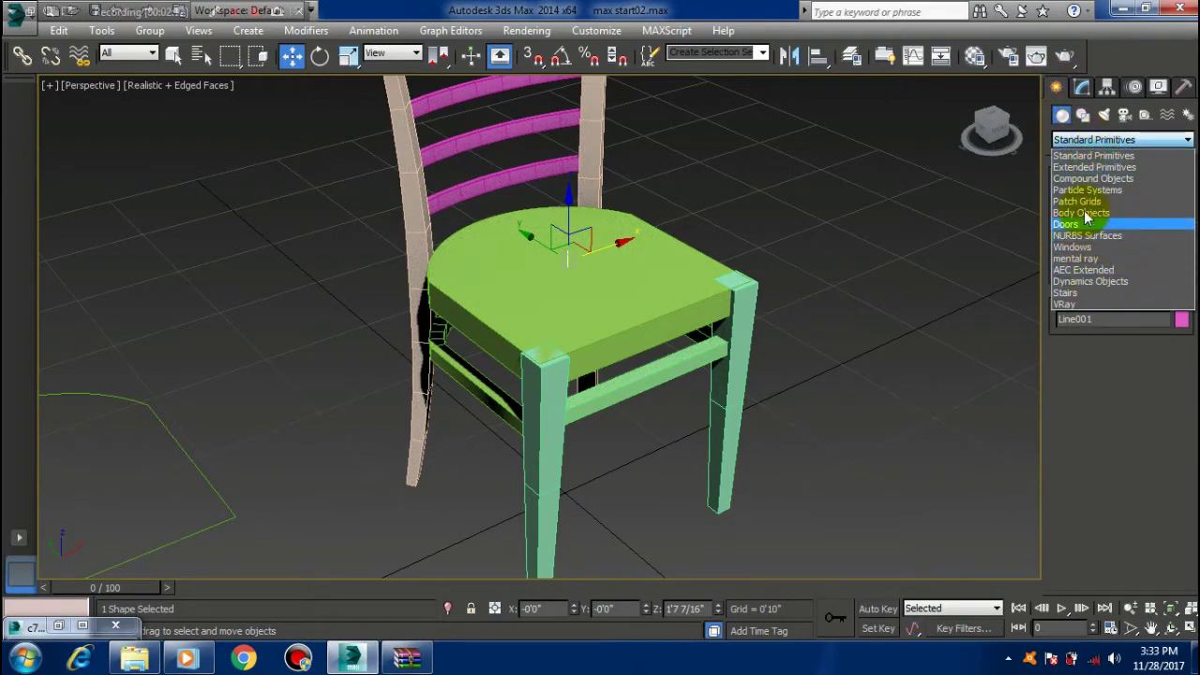
{"action": "left_click", "coordinate": [1093, 178]}
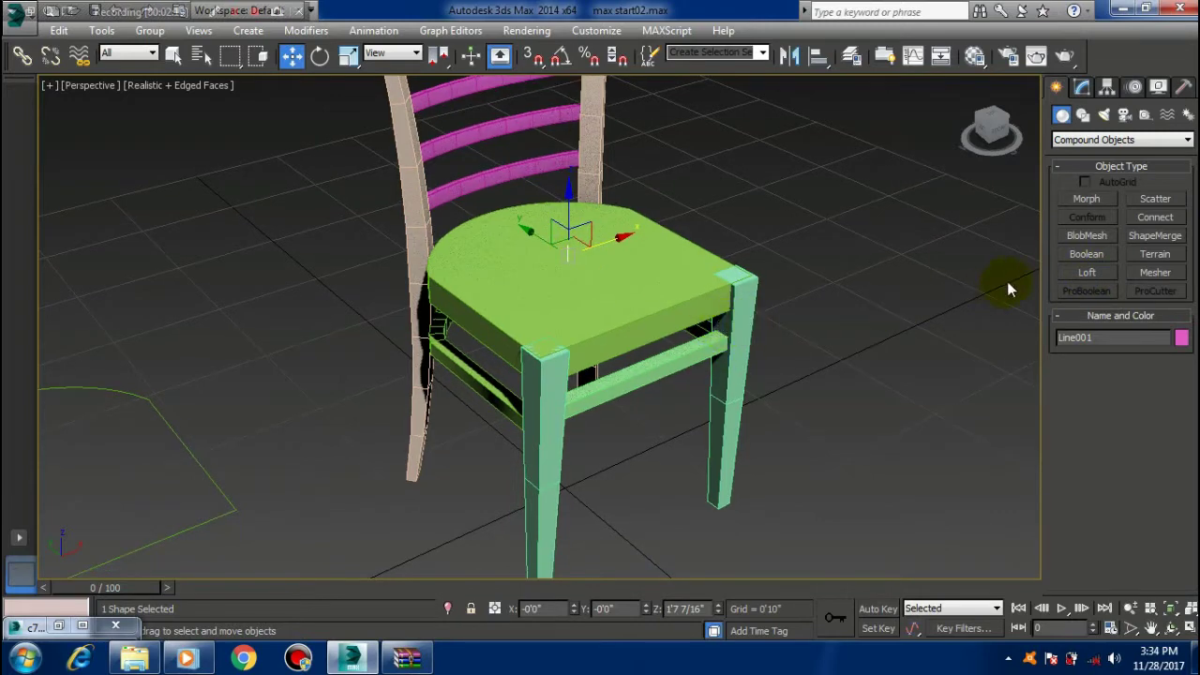
{"action": "left_click", "coordinate": [1070, 274]}
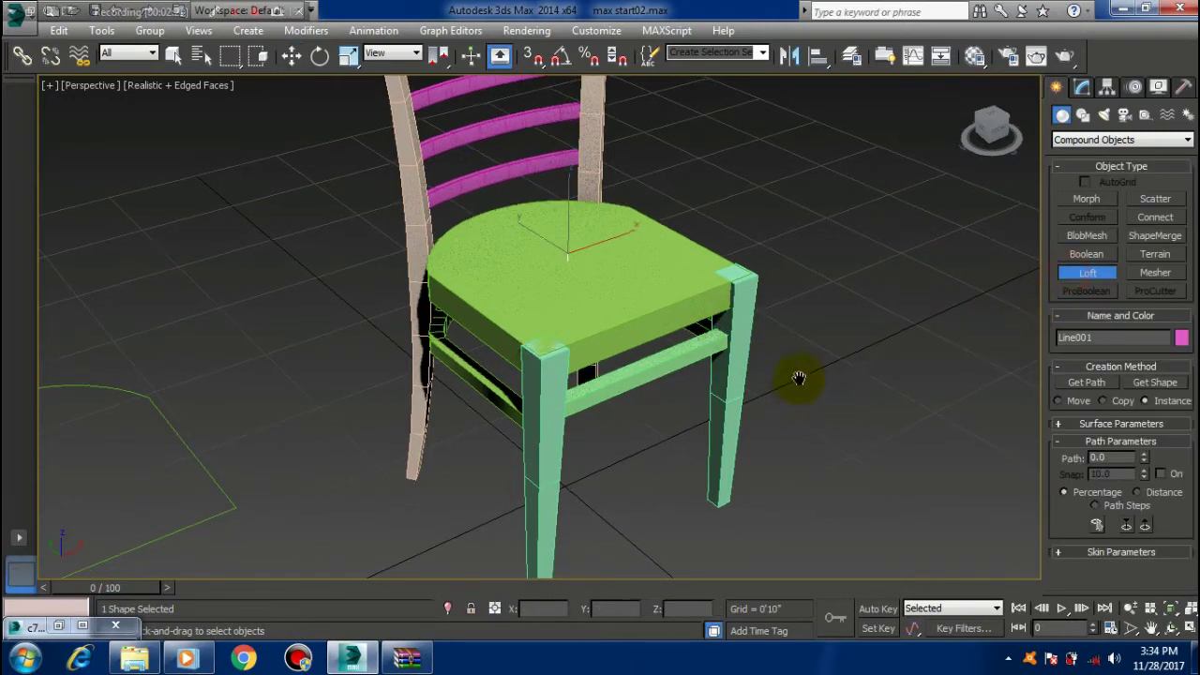
{"action": "middle_click_drag", "start_coordinate": [798, 375], "coordinate": [820, 340]}
{"action": "scroll", "coordinate": [895, 310], "scroll_direction": "down", "scroll_amount": 2}
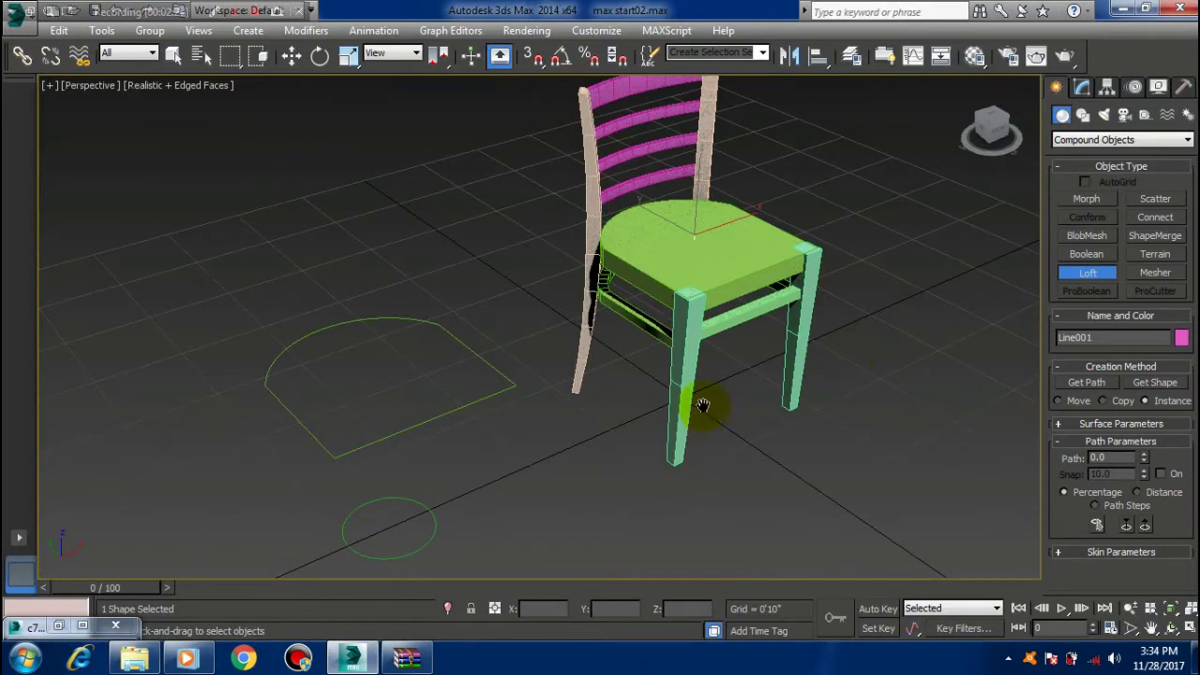
{"action": "middle_click_drag", "start_coordinate": [704, 405], "coordinate": [705, 398]}
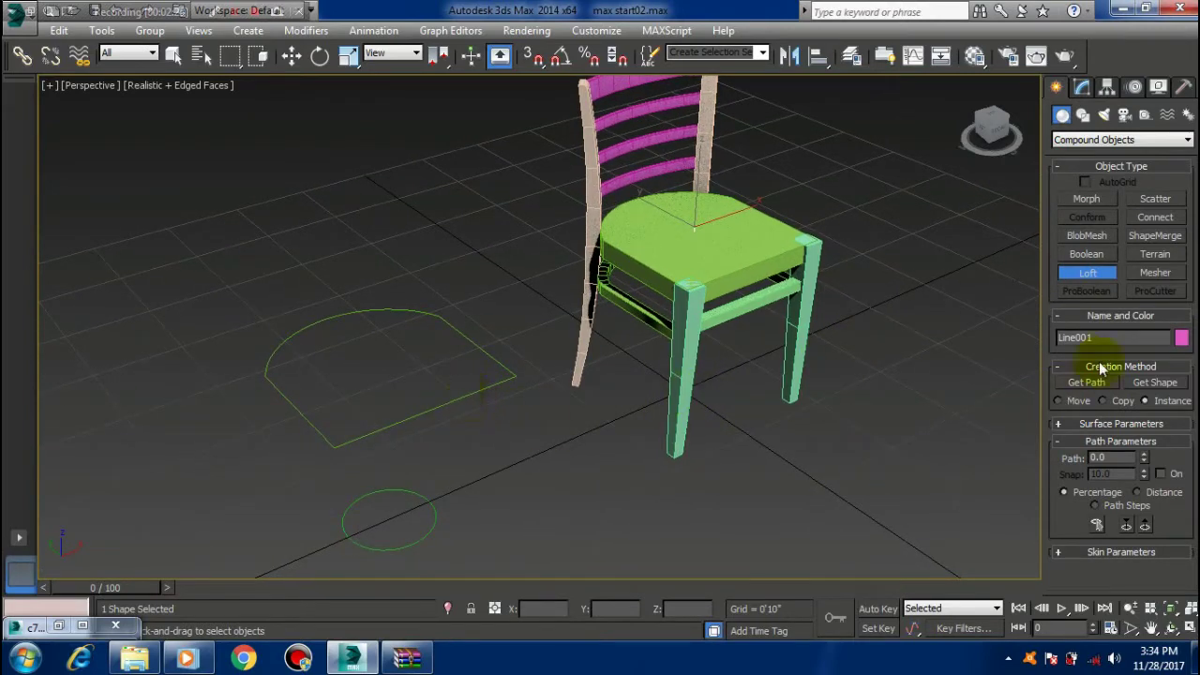
{"action": "left_click", "coordinate": [1163, 382]}
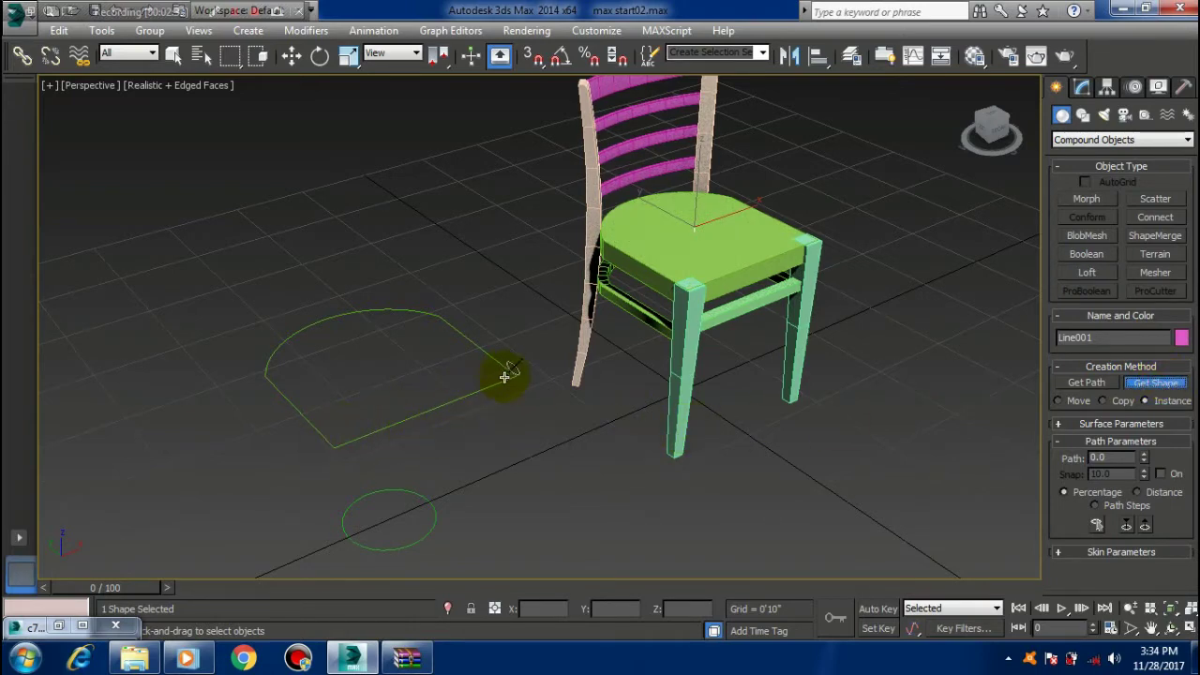
{"action": "left_click", "coordinate": [491, 385]}
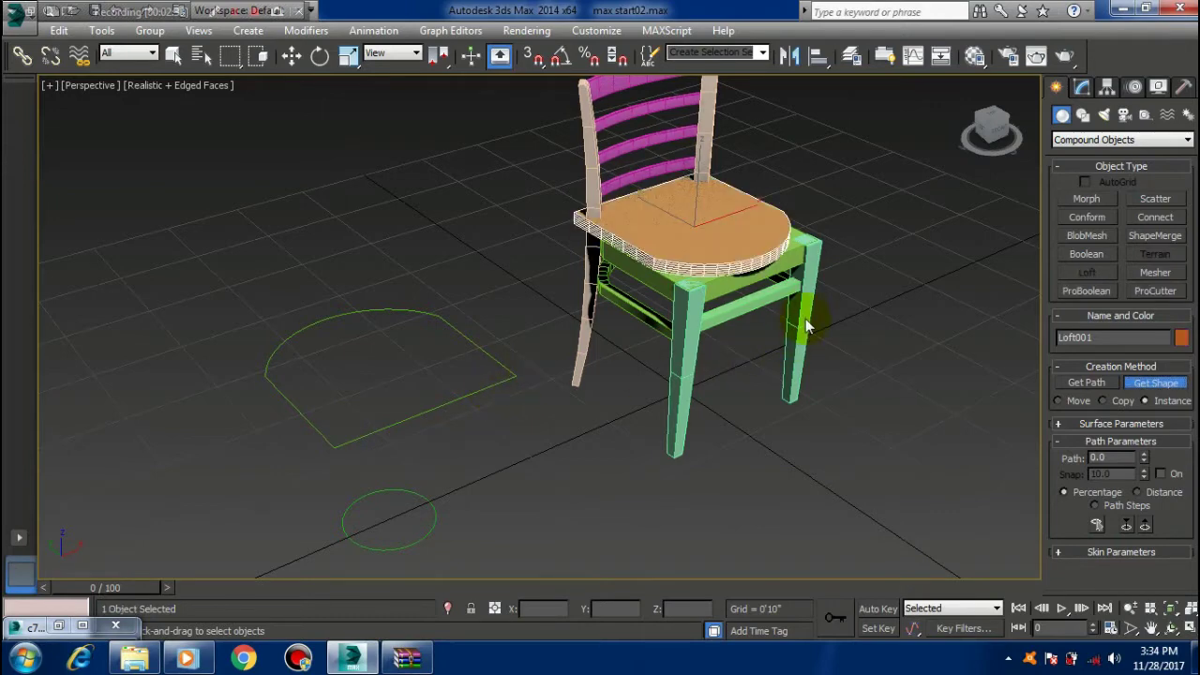
{"action": "mouse_move", "coordinate": [804, 319]}
{"action": "middle_mouse_down", "text": "alt"}
{"action": "mouse_move", "coordinate": [778, 416]}
{"action": "mouse_move", "coordinate": [723, 337]}
{"action": "mouse_move", "coordinate": [631, 319]}
{"action": "mouse_move", "coordinate": [701, 335]}
{"action": "mouse_move", "coordinate": [686, 342]}
{"action": "middle_mouse_up", "text": "alt"}
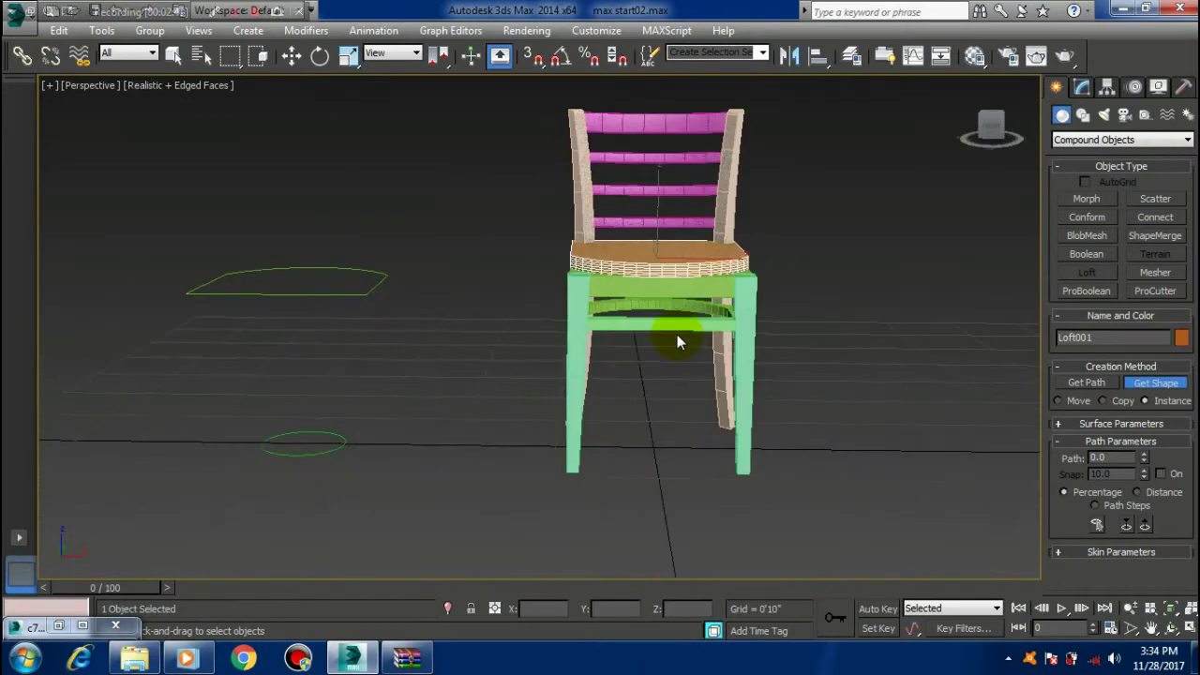
In wireframe Front view, raise Loft001's Path value to 100.0, then restore shaded Perspective
{"action": "key", "text": "f"}
{"action": "mouse_move", "coordinate": [688, 289]}
{"action": "middle_mouse_down"}
{"action": "mouse_move", "coordinate": [710, 322]}
{"action": "mouse_move", "coordinate": [669, 339]}
{"action": "middle_mouse_up"}
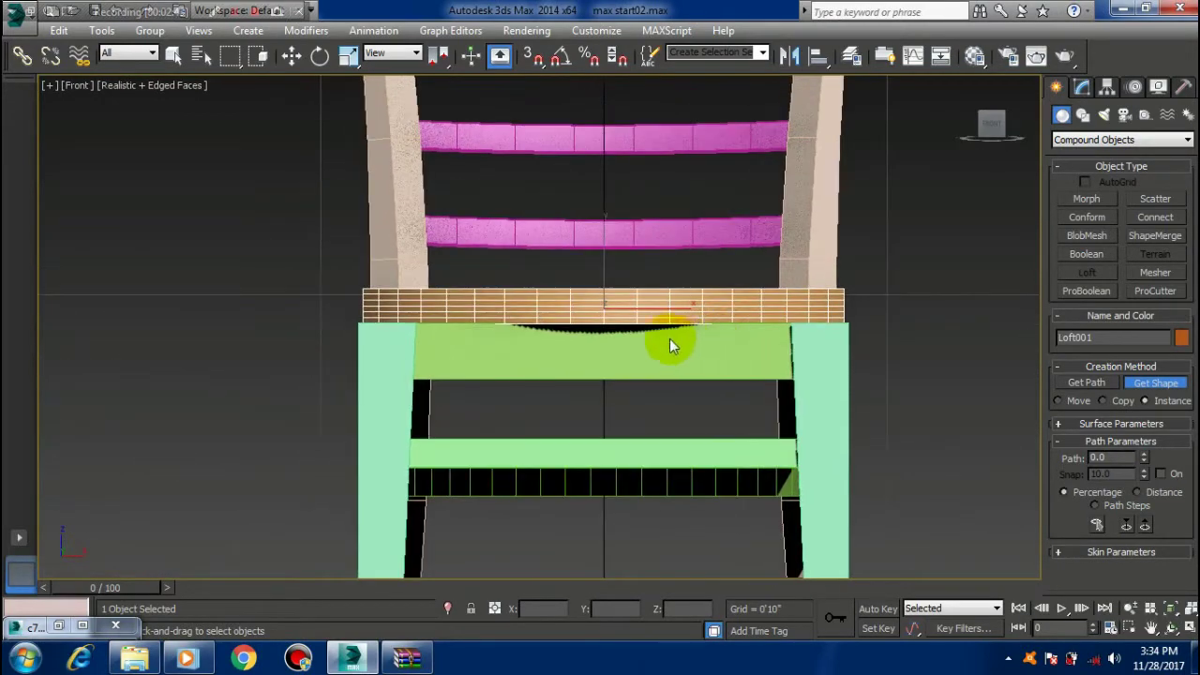
{"action": "key", "text": "F3"}
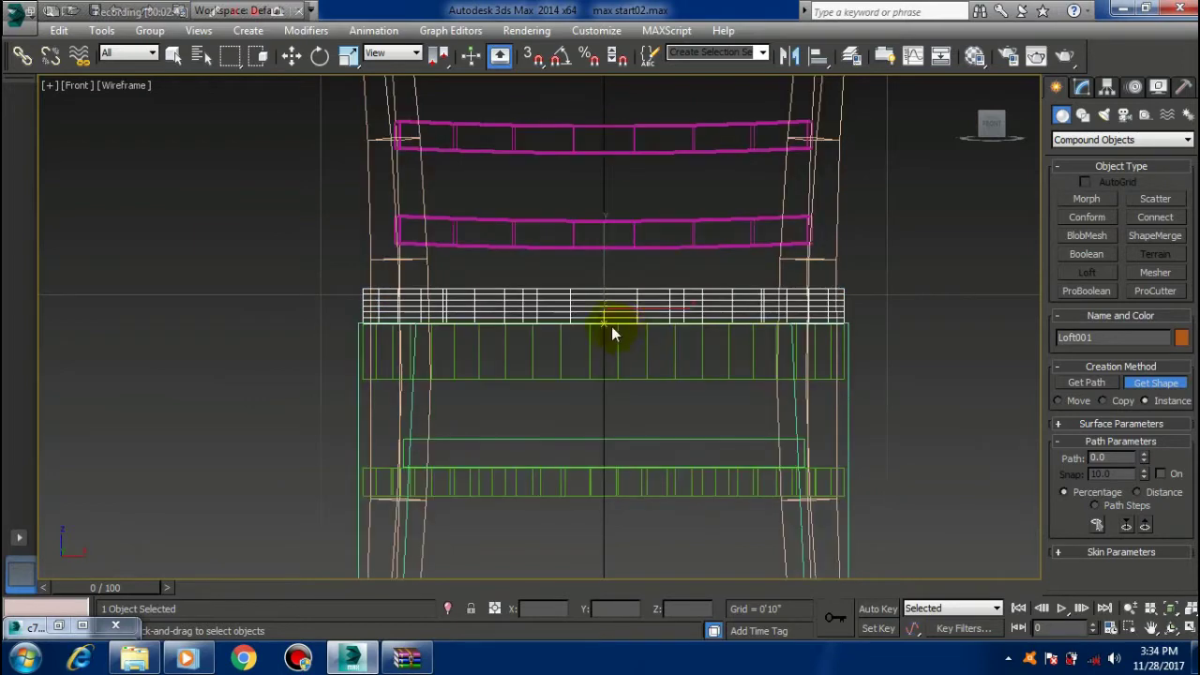
{"action": "scroll", "coordinate": [601, 357], "scroll_direction": "up", "scroll_amount": 5}
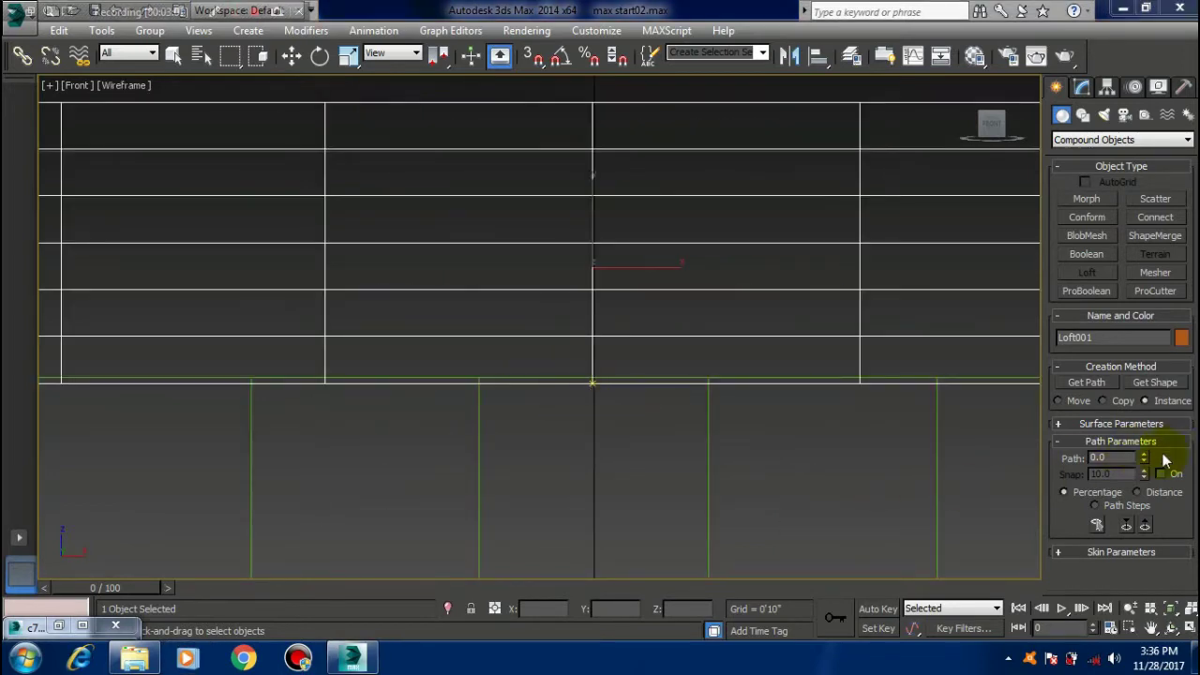
{"action": "left_click_drag", "start_coordinate": [1144, 457], "coordinate": [1125, 401]}
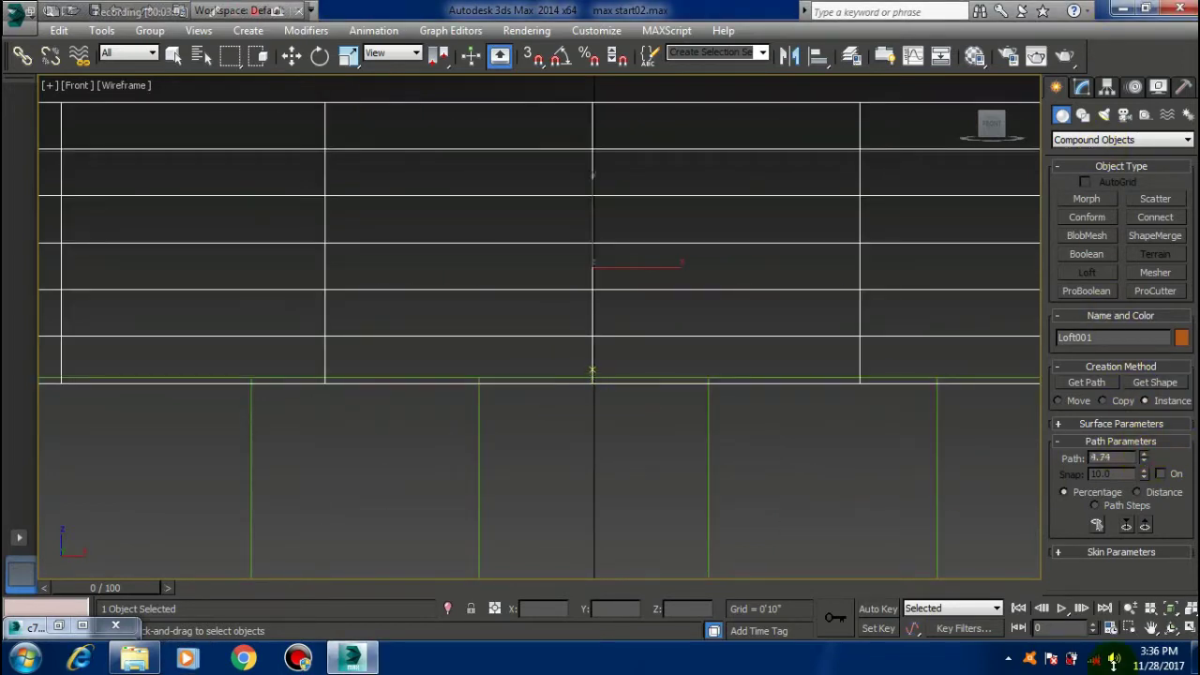
{"action": "left_click_drag", "start_coordinate": [1109, 509], "coordinate": [1109, 469]}
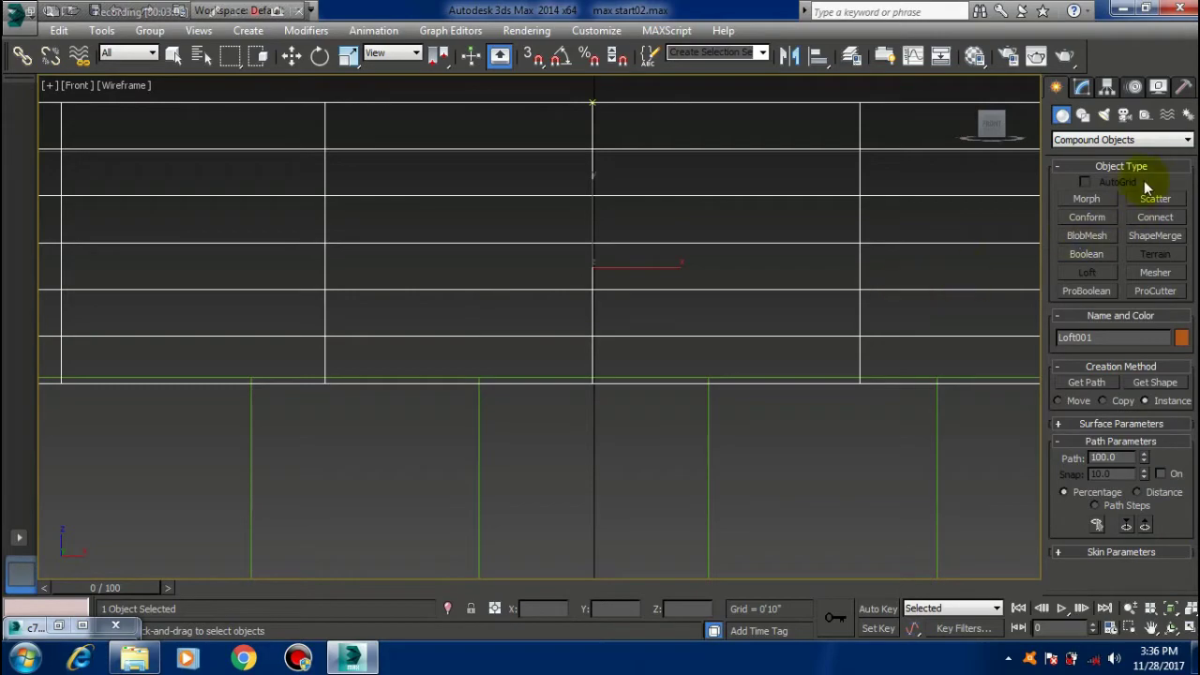
{"action": "key", "text": "p"}
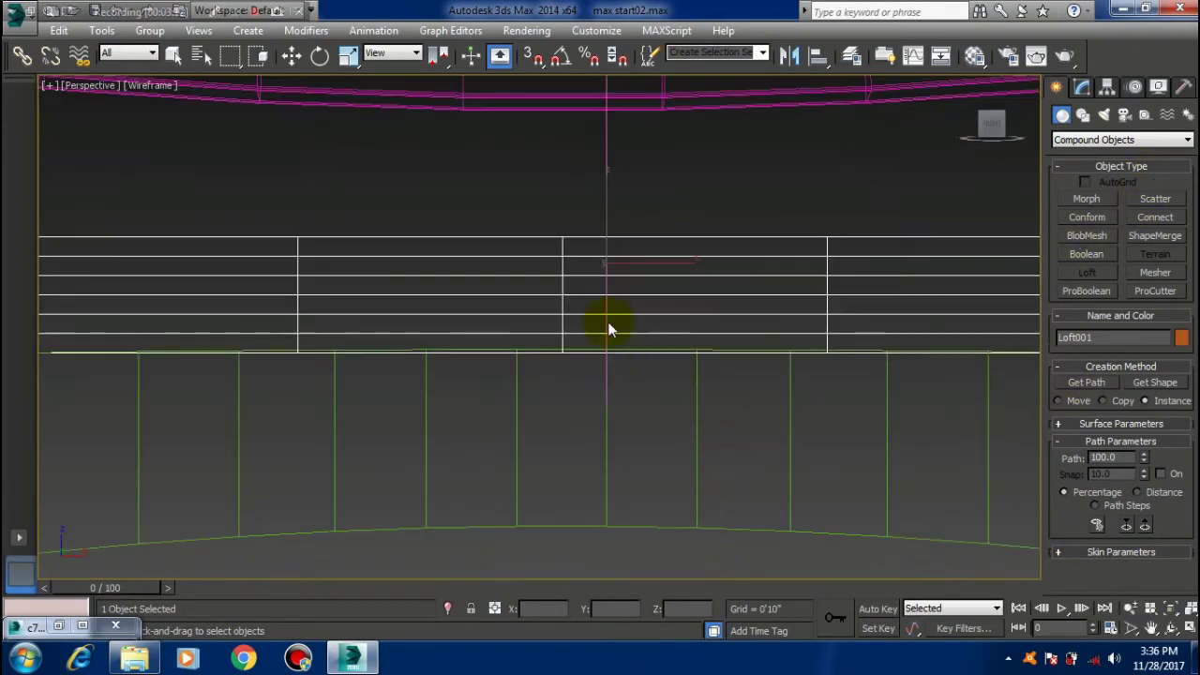
{"action": "mouse_move", "coordinate": [608, 321]}
{"action": "middle_mouse_down", "text": "alt"}
{"action": "mouse_move", "coordinate": [635, 290]}
{"action": "mouse_move", "coordinate": [535, 300]}
{"action": "mouse_move", "coordinate": [636, 382]}
{"action": "middle_mouse_up", "text": "alt"}
{"action": "scroll", "coordinate": [627, 239], "scroll_direction": "down", "scroll_amount": 5}
{"action": "key", "text": "F3"}
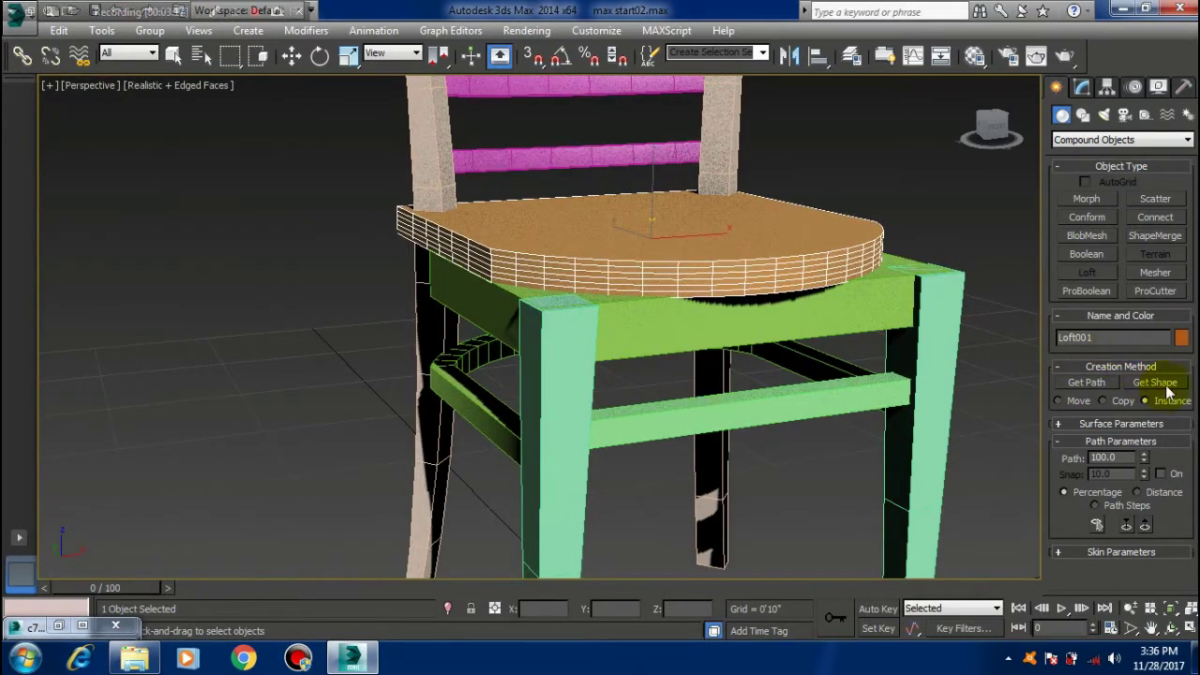
Get the floor ellipse Circle001 as Loft001's shape at path 100
{"action": "left_click", "coordinate": [1153, 385]}
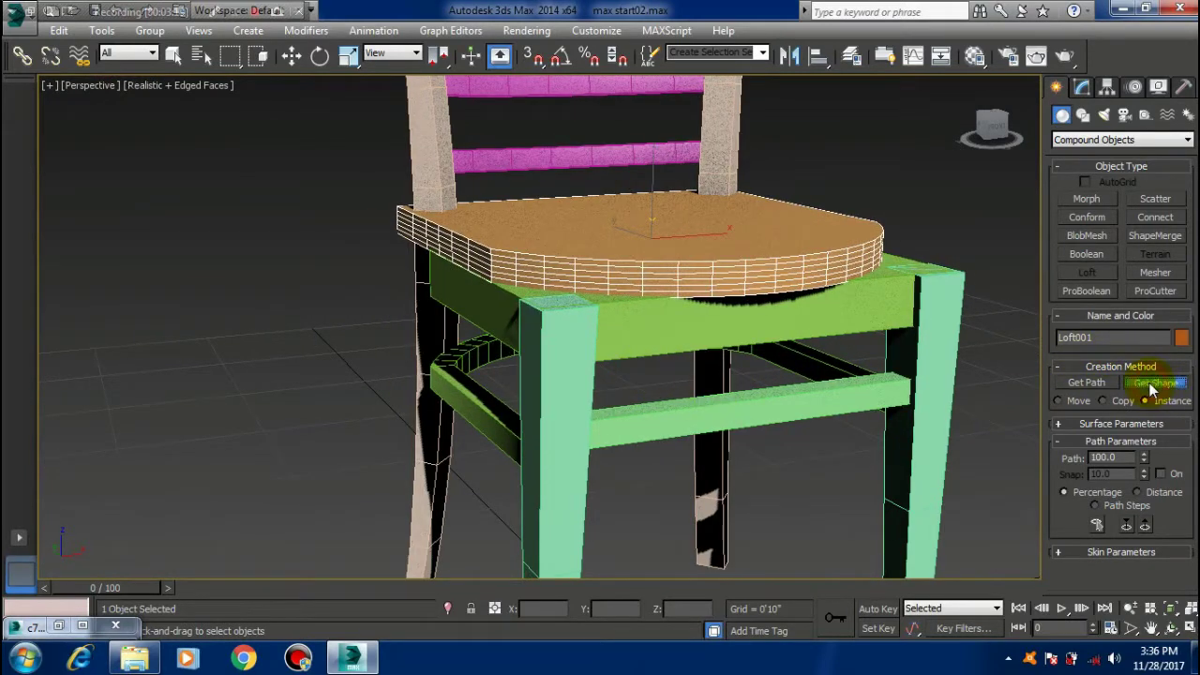
{"action": "middle_click_drag", "start_coordinate": [616, 416], "coordinate": [596, 384], "text": "alt"}
{"action": "scroll", "coordinate": [553, 413], "scroll_direction": "down", "scroll_amount": 5}
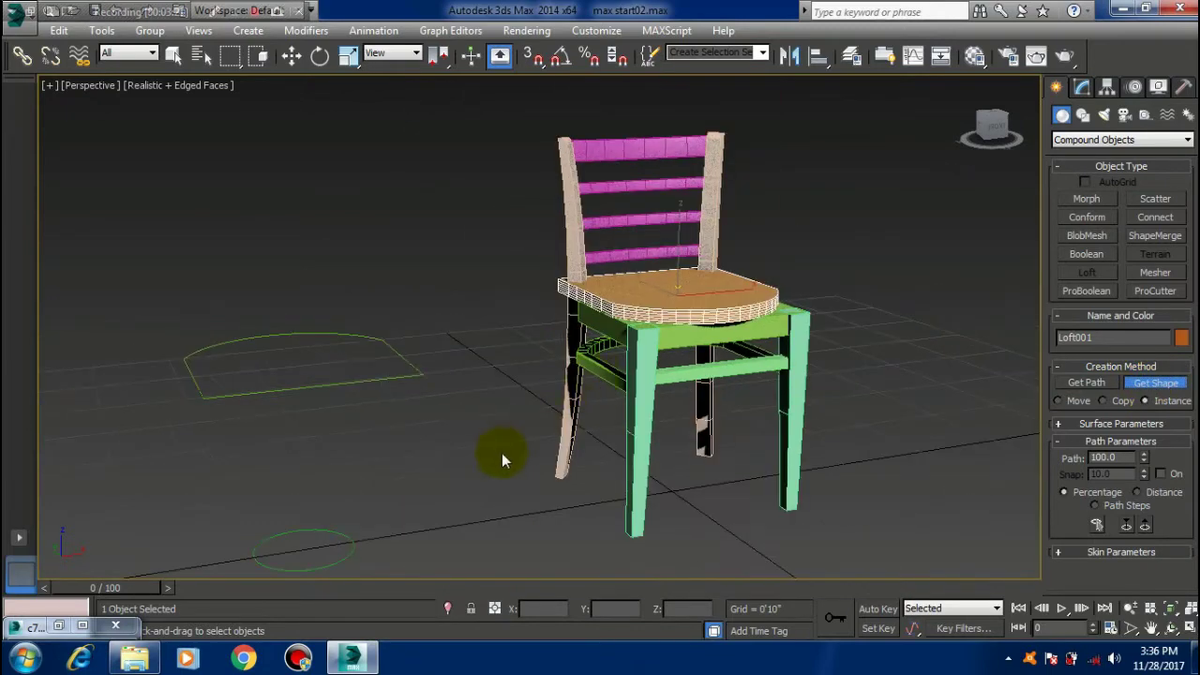
{"action": "middle_click_drag", "start_coordinate": [501, 453], "coordinate": [387, 488], "text": "alt"}
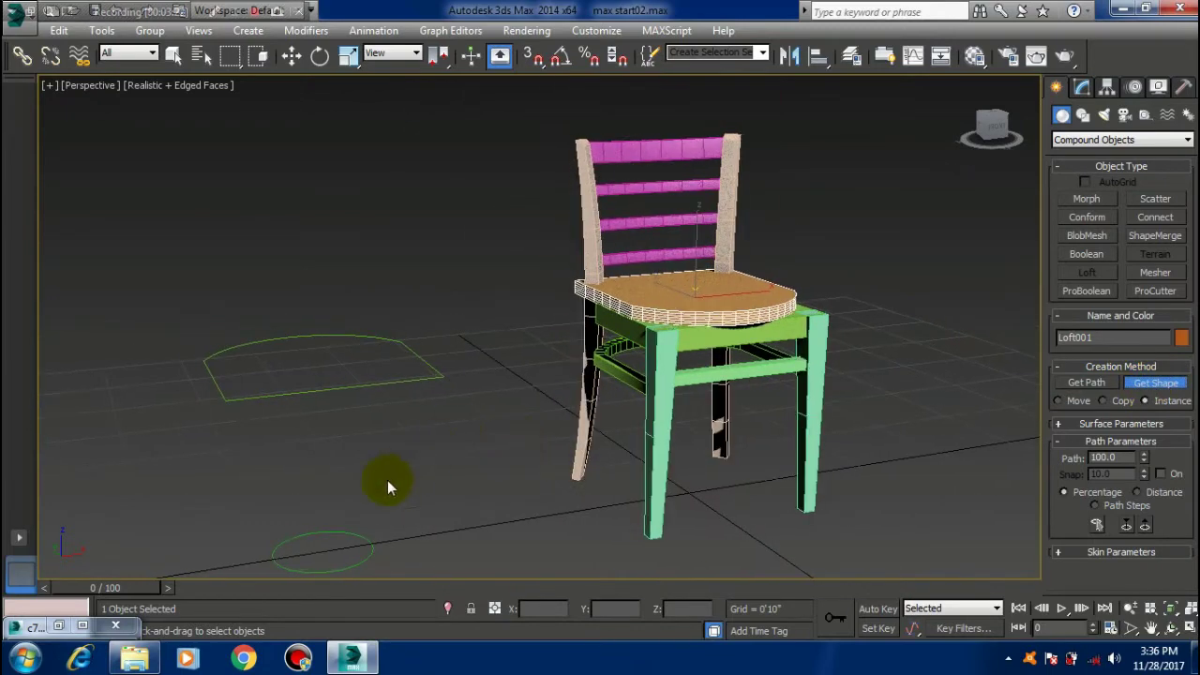
{"action": "left_click", "coordinate": [370, 549]}
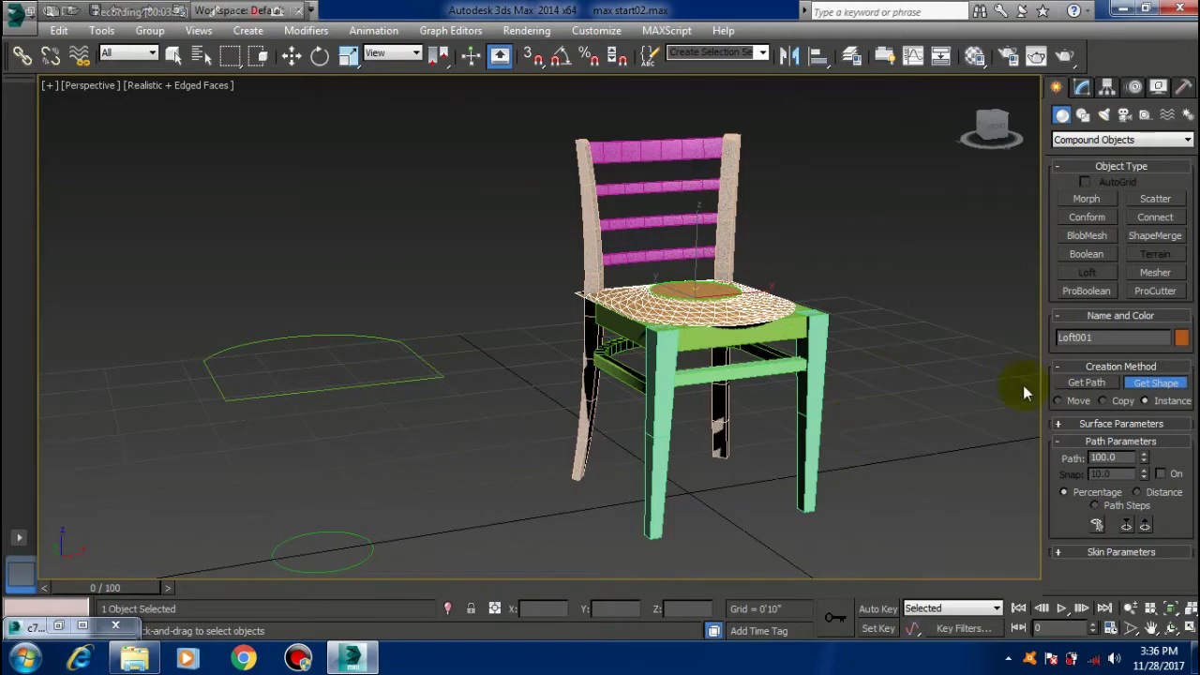
{"action": "middle_click_drag", "start_coordinate": [624, 359], "coordinate": [621, 373], "text": "alt"}
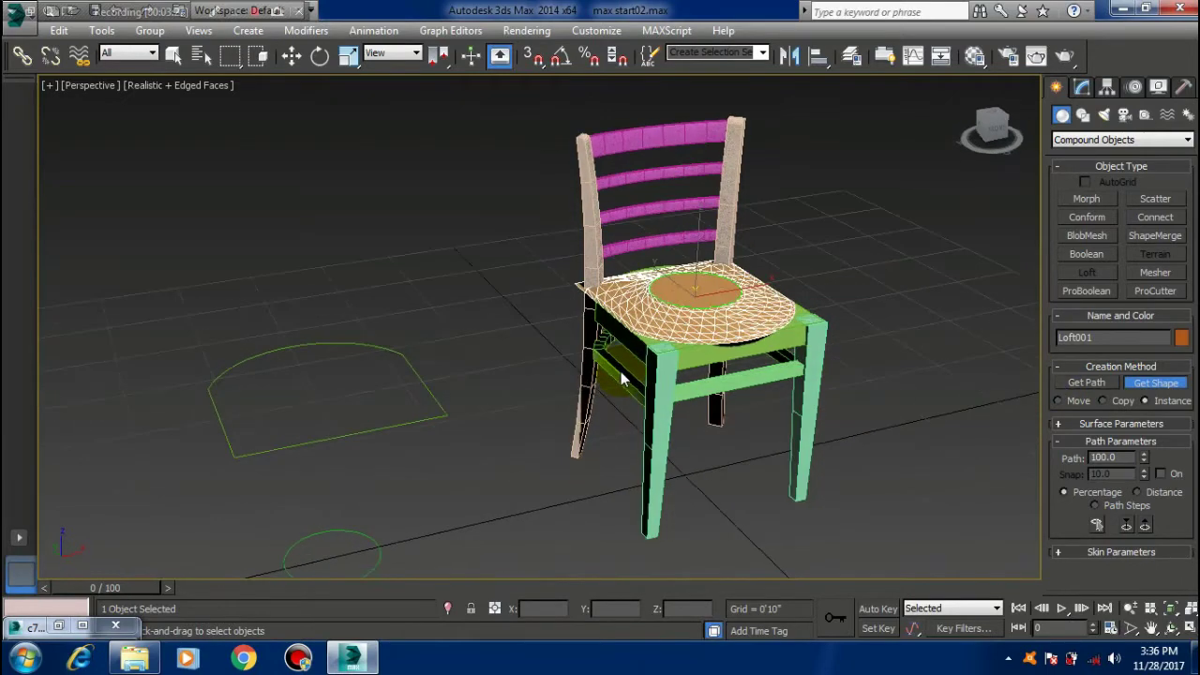
{"action": "scroll", "coordinate": [621, 371], "scroll_direction": "up", "scroll_amount": 2}
{"action": "scroll", "coordinate": [667, 313], "scroll_direction": "up", "scroll_amount": 3}
{"action": "scroll", "coordinate": [601, 418], "scroll_direction": "up", "scroll_amount": 2}
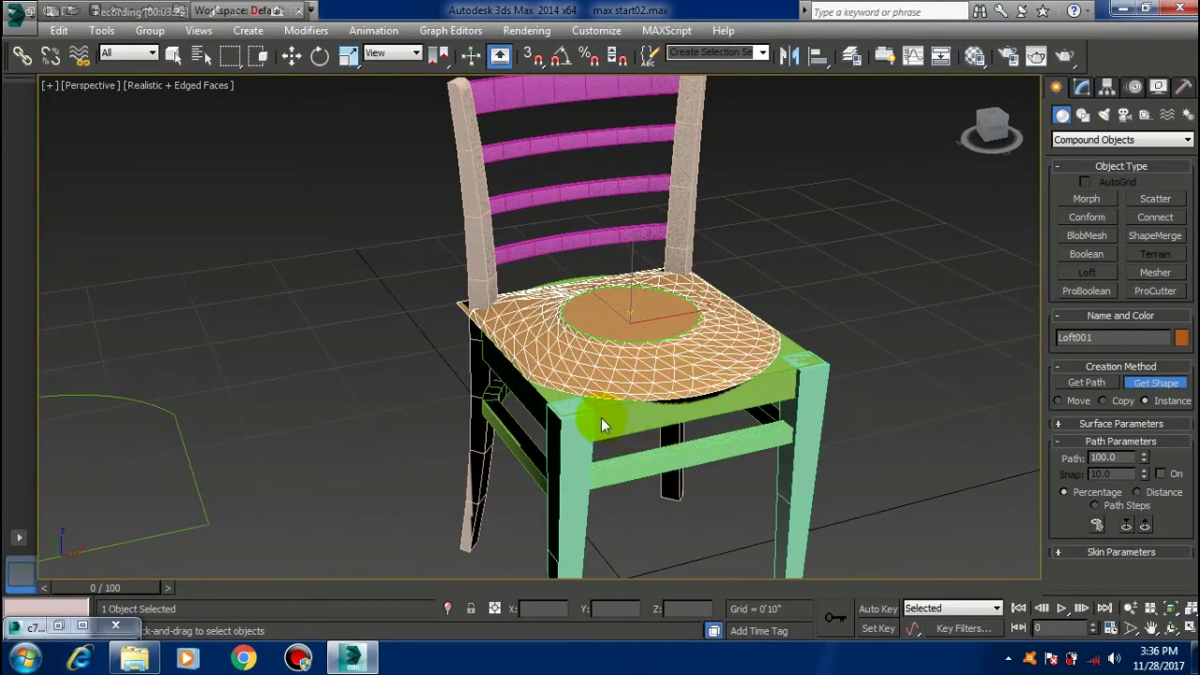
{"action": "mouse_move", "coordinate": [601, 417]}
{"action": "middle_mouse_down", "text": "alt"}
{"action": "mouse_move", "coordinate": [667, 421]}
{"action": "mouse_move", "coordinate": [684, 377]}
{"action": "mouse_move", "coordinate": [598, 363]}
{"action": "mouse_move", "coordinate": [571, 383]}
{"action": "mouse_move", "coordinate": [611, 396]}
{"action": "mouse_move", "coordinate": [615, 419]}
{"action": "middle_mouse_up", "text": "alt"}
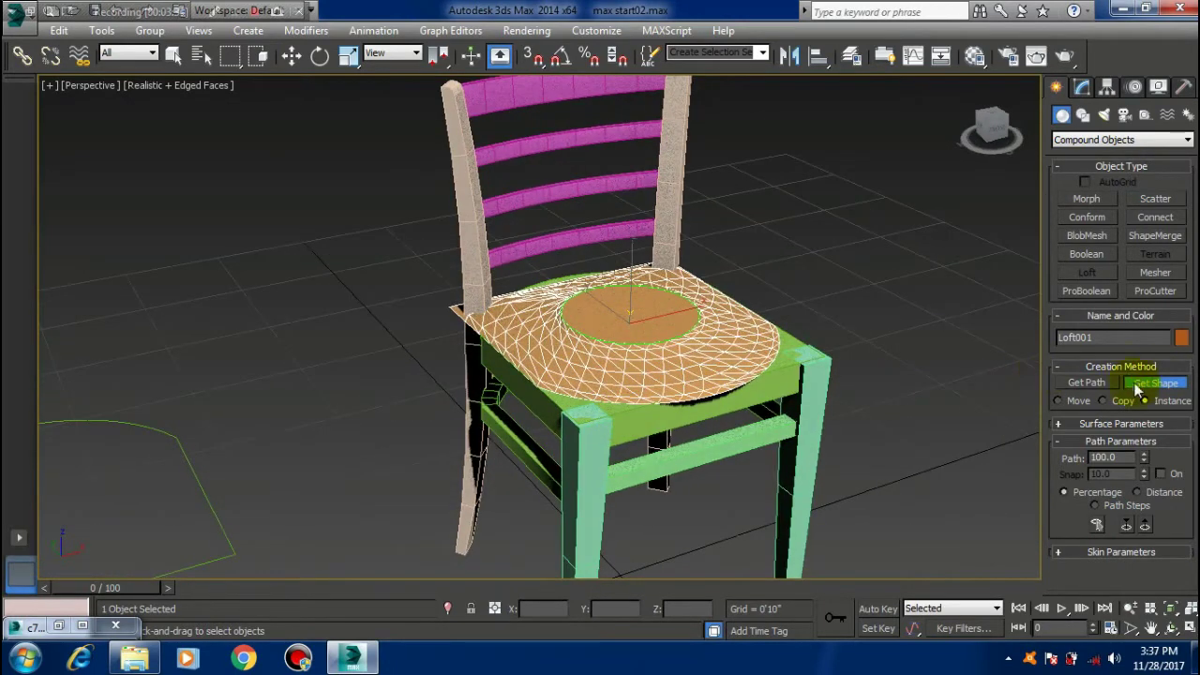
{"action": "right_click", "coordinate": [864, 321]}
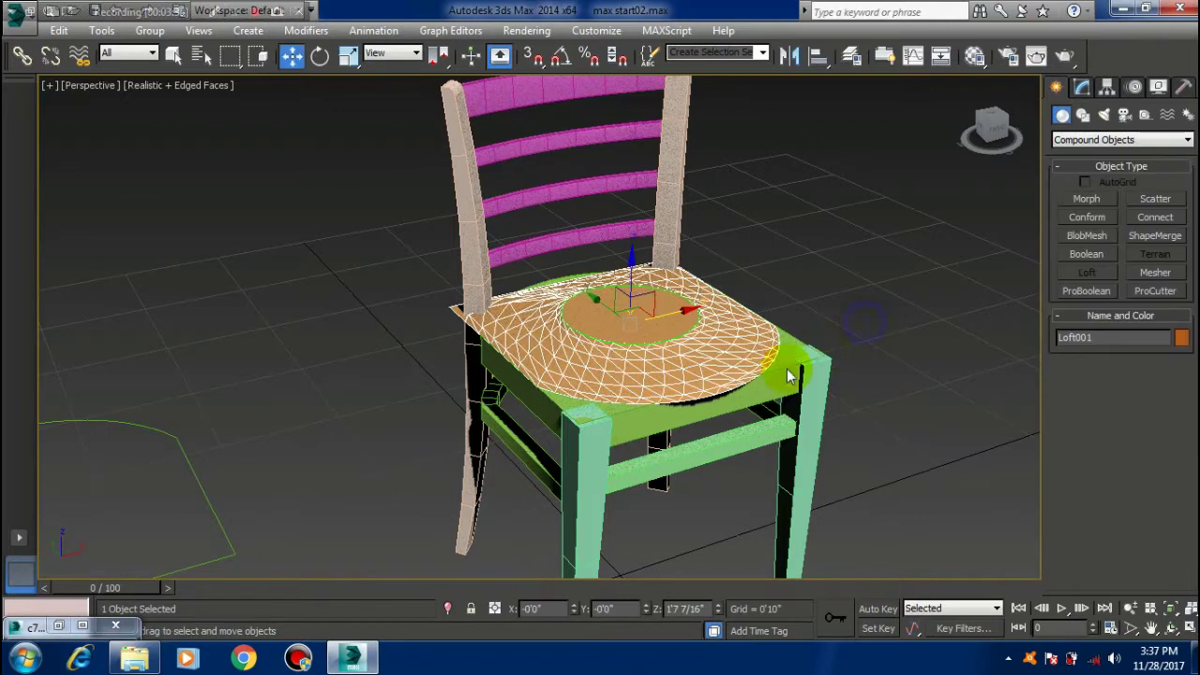
Set the seat loft's Z rotation to 0 so it lies flat
{"action": "left_click", "coordinate": [320, 55]}
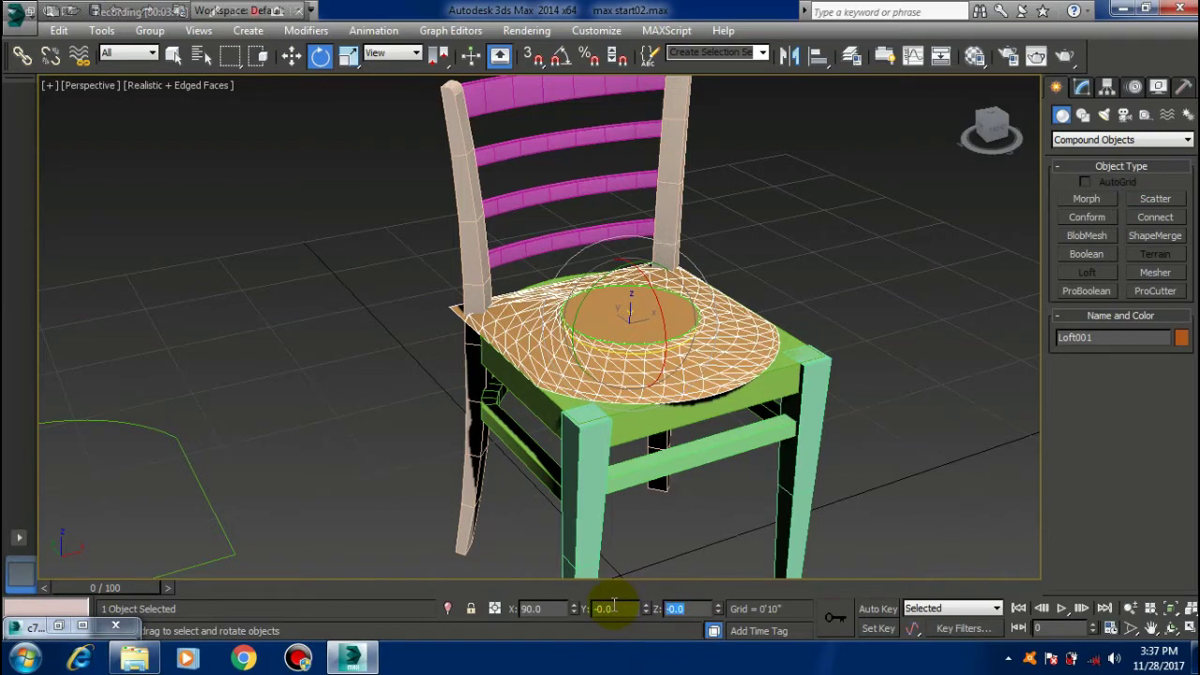
{"action": "type", "text": "0"}
{"action": "key", "text": "Return"}
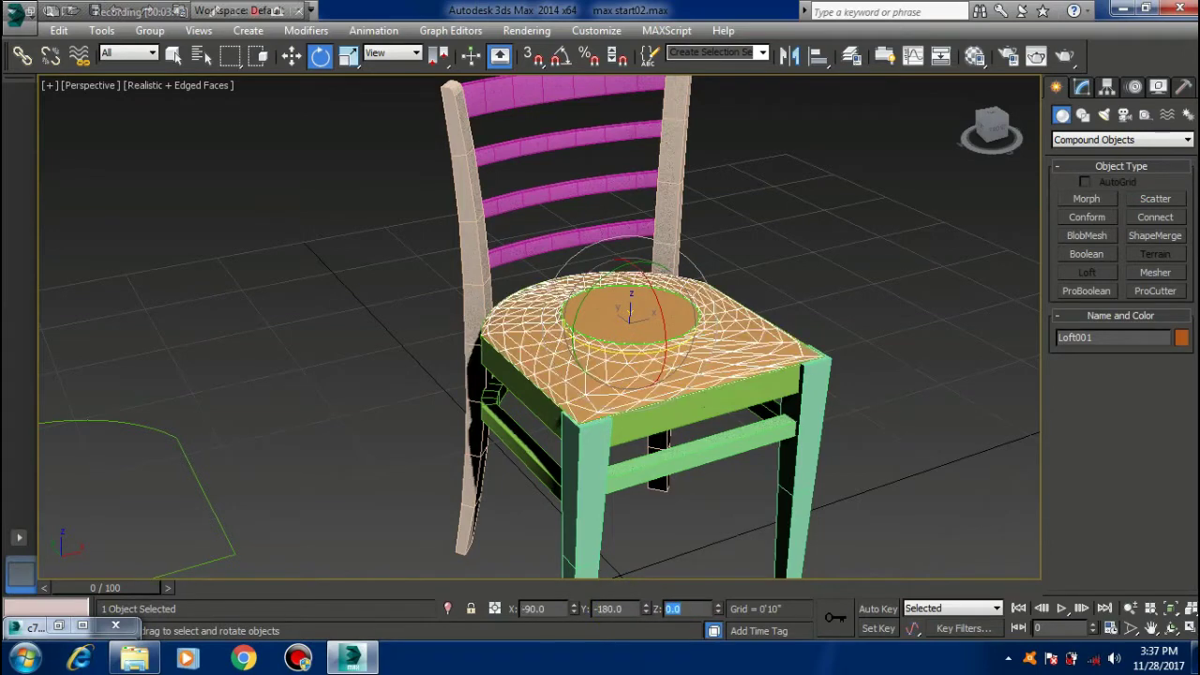
{"action": "mouse_move", "coordinate": [668, 452]}
{"action": "middle_mouse_down", "text": "alt"}
{"action": "mouse_move", "coordinate": [604, 403]}
{"action": "mouse_move", "coordinate": [628, 429]}
{"action": "mouse_move", "coordinate": [893, 265]}
{"action": "middle_mouse_up", "text": "alt"}
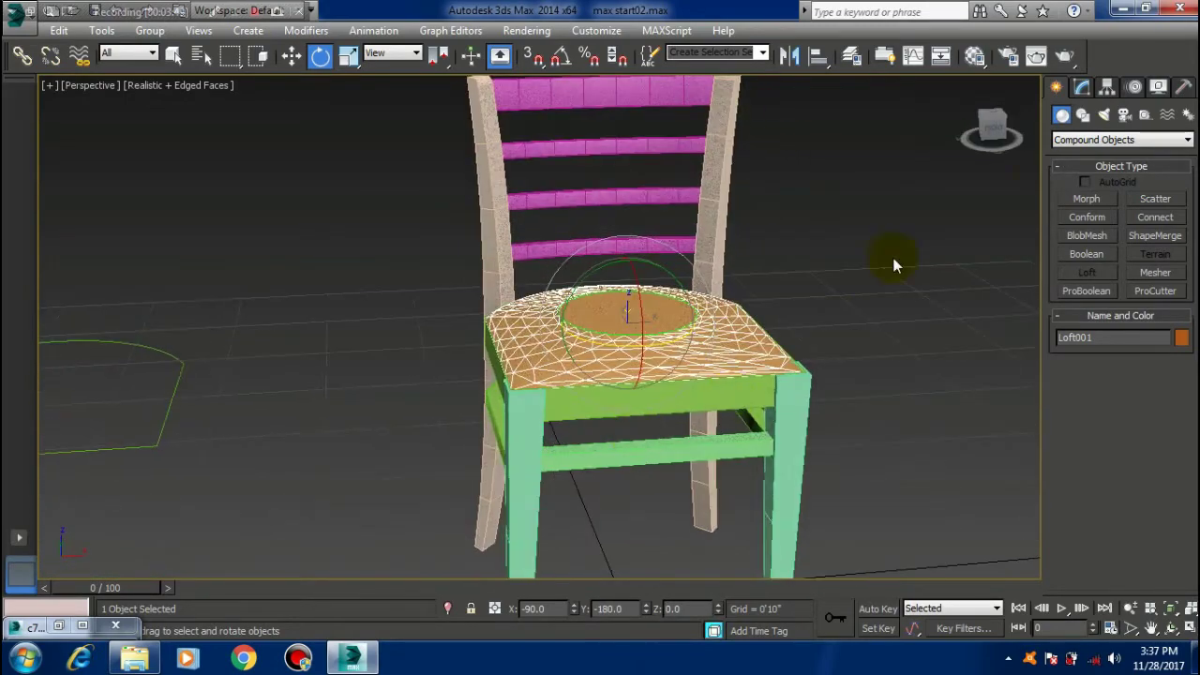
Inspect the cushion in the Modify panel and select the Shape001 outline
{"action": "left_click", "coordinate": [1082, 87]}
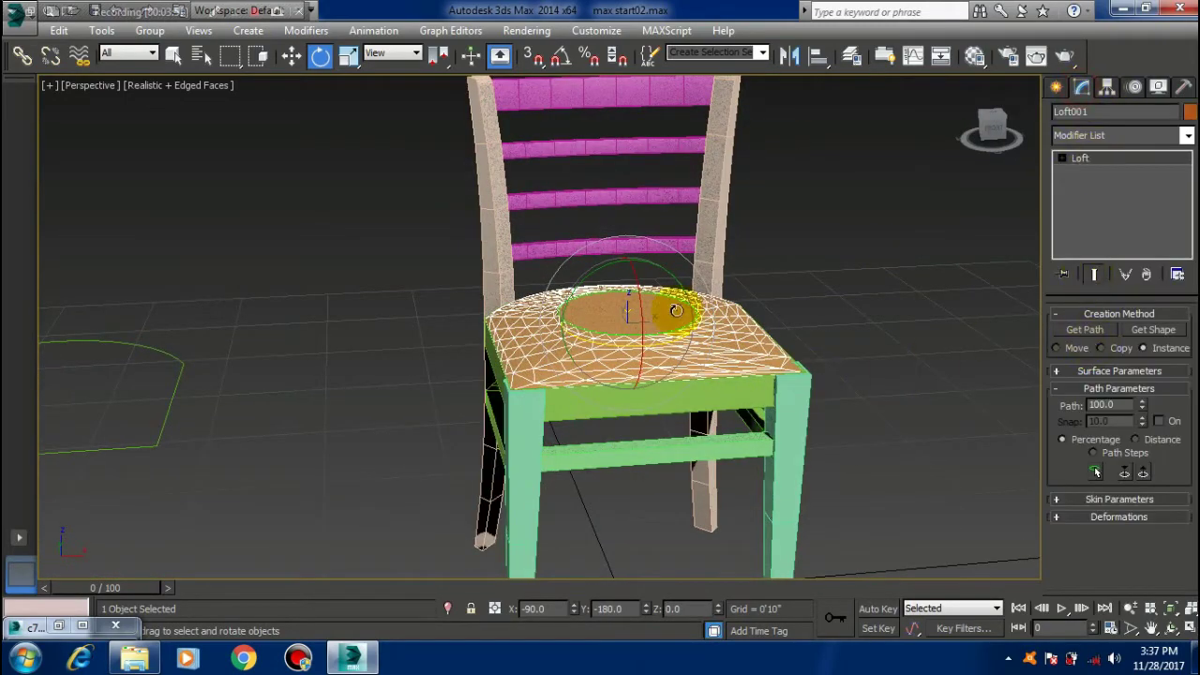
{"action": "middle_click_drag", "start_coordinate": [670, 307], "coordinate": [947, 359], "text": "alt"}
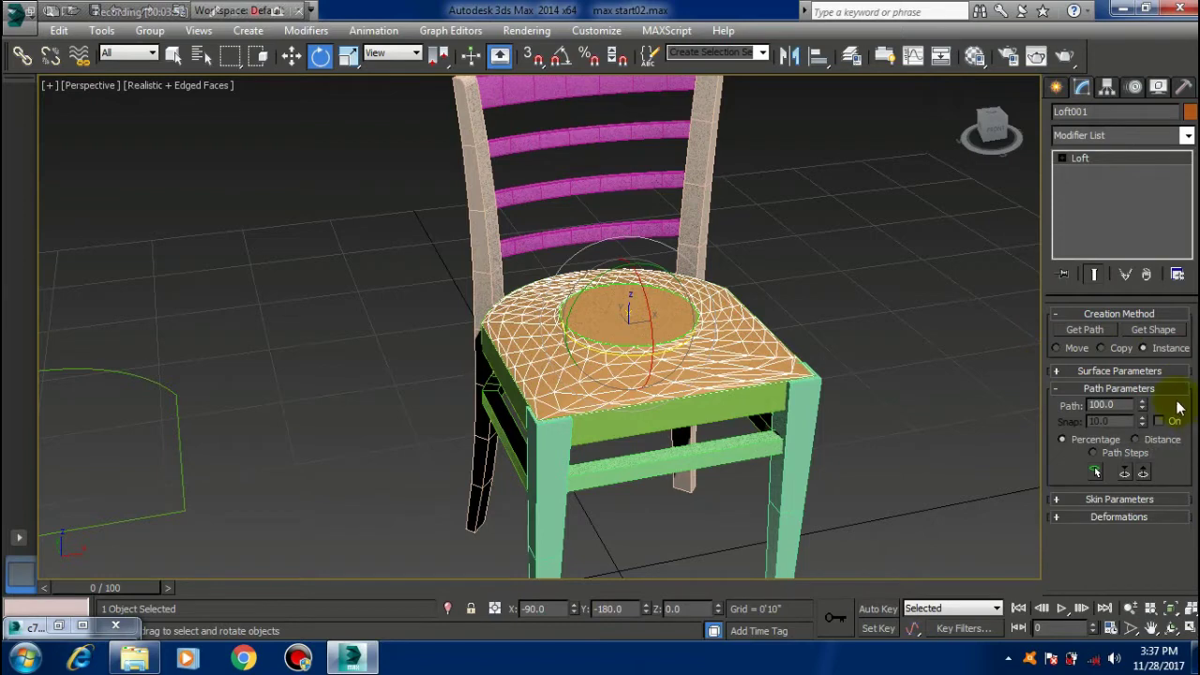
{"action": "middle_click_drag", "start_coordinate": [597, 373], "coordinate": [653, 386], "text": "alt"}
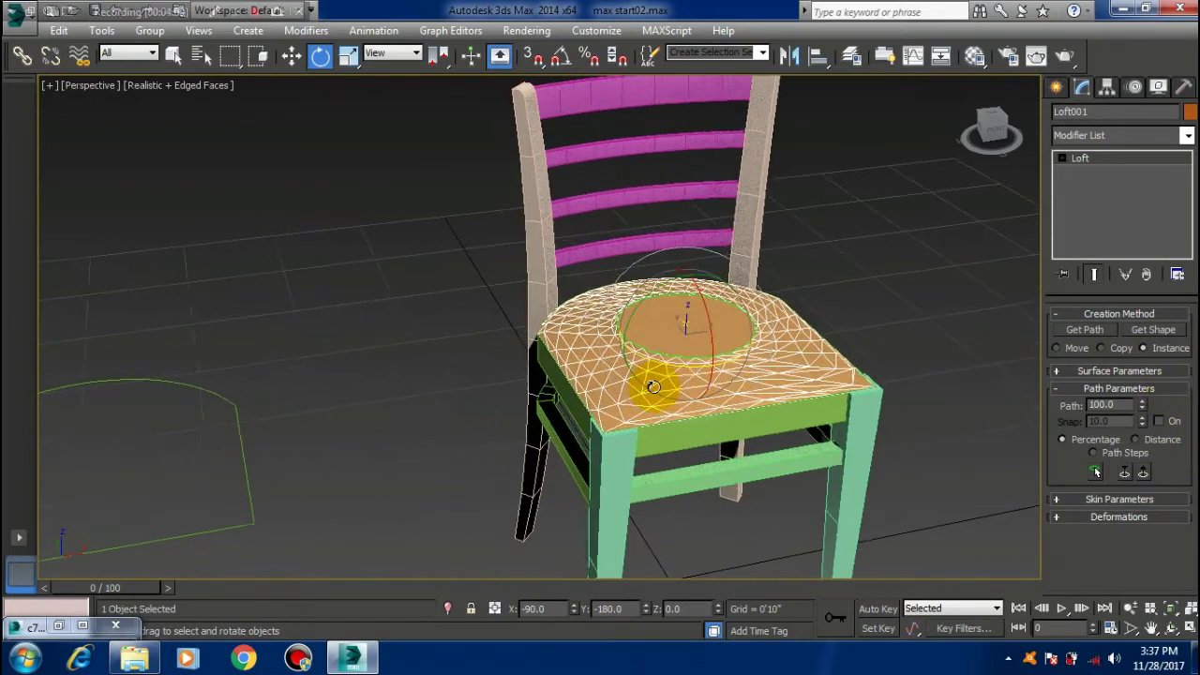
{"action": "scroll", "coordinate": [610, 477], "scroll_direction": "up", "scroll_amount": 1}
{"action": "scroll", "coordinate": [610, 450], "scroll_direction": "up", "scroll_amount": 3}
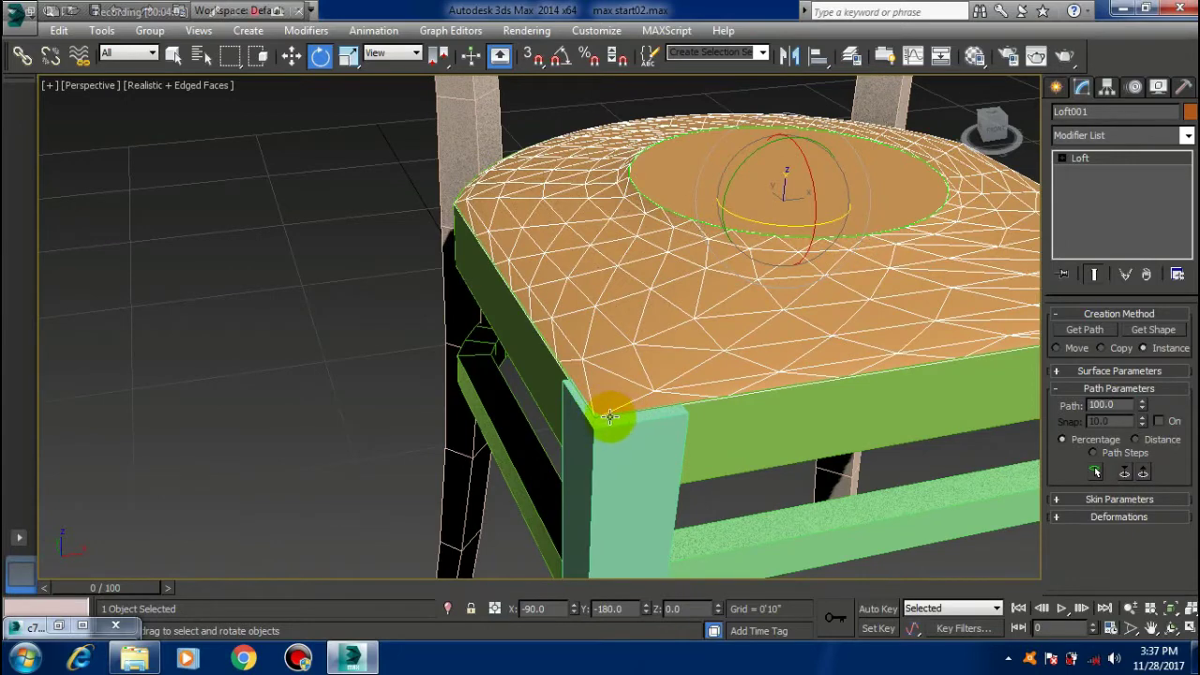
{"action": "scroll", "coordinate": [581, 458], "scroll_direction": "down", "scroll_amount": 2}
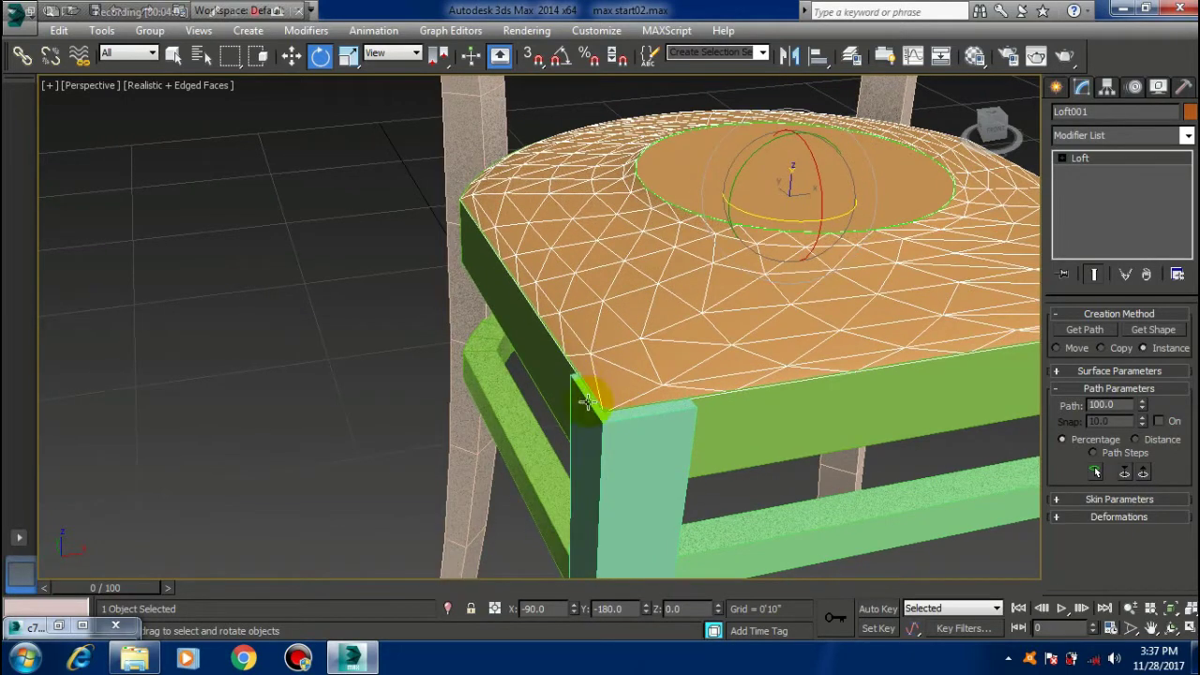
{"action": "scroll", "coordinate": [633, 403], "scroll_direction": "down", "scroll_amount": 1}
{"action": "scroll", "coordinate": [549, 423], "scroll_direction": "down", "scroll_amount": 3}
{"action": "scroll", "coordinate": [391, 469], "scroll_direction": "up", "scroll_amount": 1}
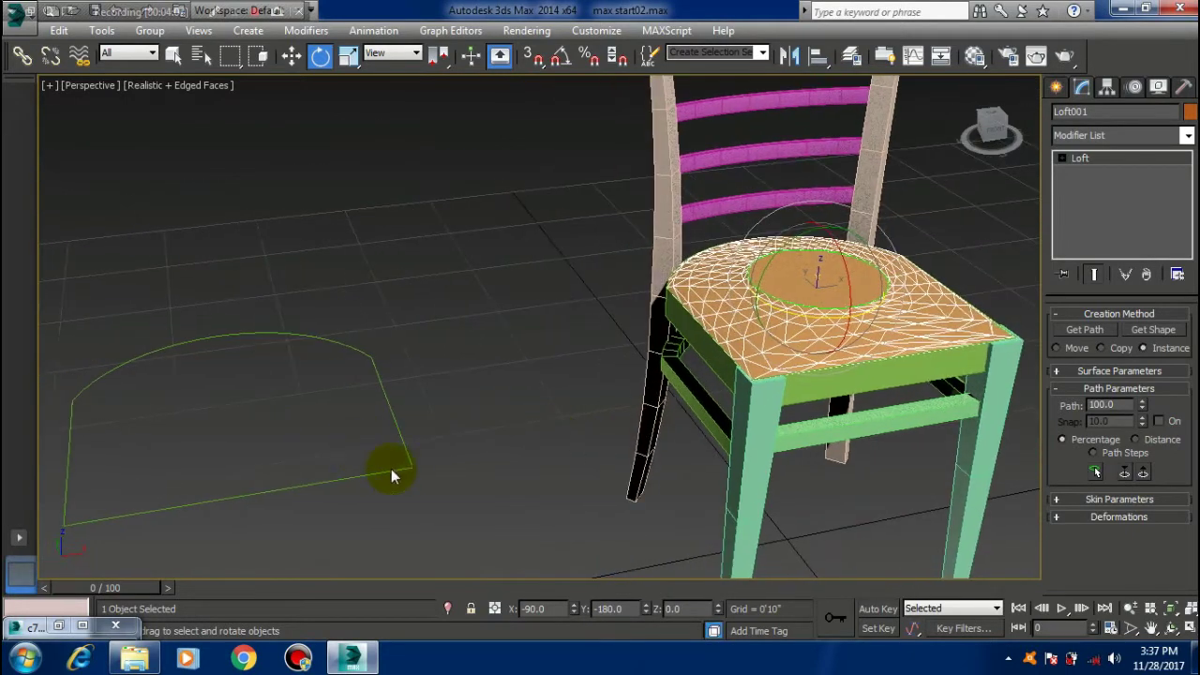
{"action": "left_click", "coordinate": [403, 468]}
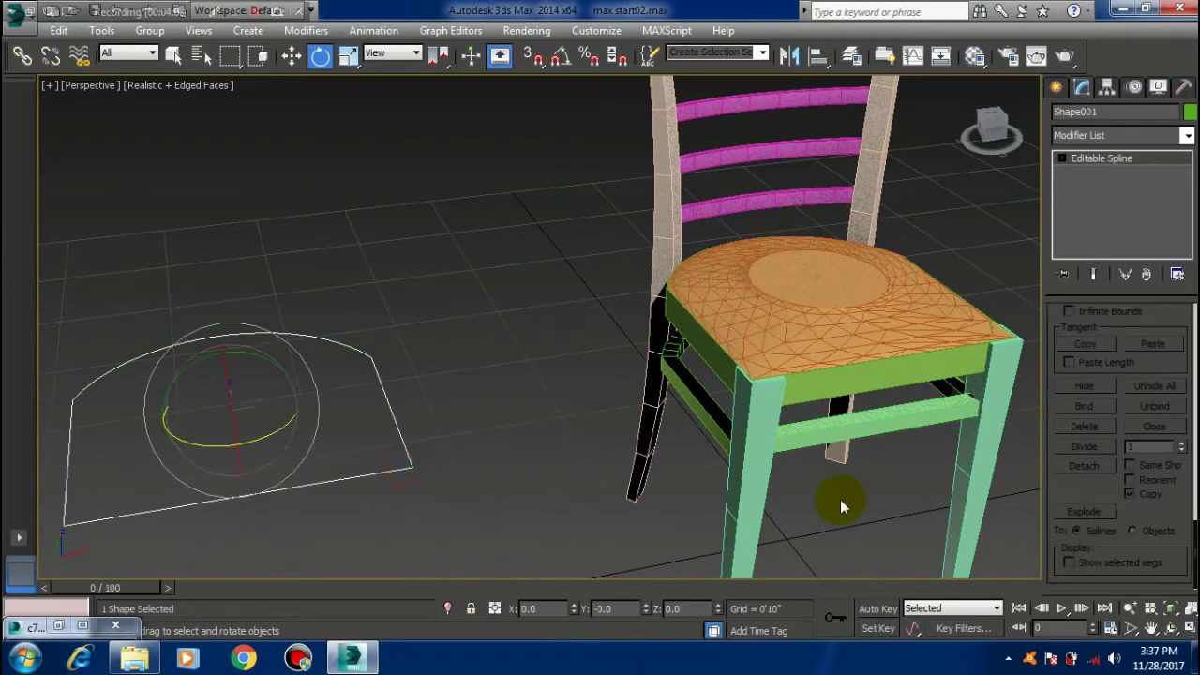
Select Shape001's corner vertices at Vertex sub-object level
{"action": "left_click", "coordinate": [1064, 158]}
{"action": "left_click", "coordinate": [1095, 172]}
{"action": "mouse_move", "coordinate": [585, 415]}
{"action": "middle_mouse_down", "text": "alt"}
{"action": "mouse_move", "coordinate": [475, 453]}
{"action": "mouse_move", "coordinate": [263, 474]}
{"action": "middle_mouse_up", "text": "alt"}
{"action": "left_click_drag", "start_coordinate": [150, 485], "coordinate": [596, 563]}
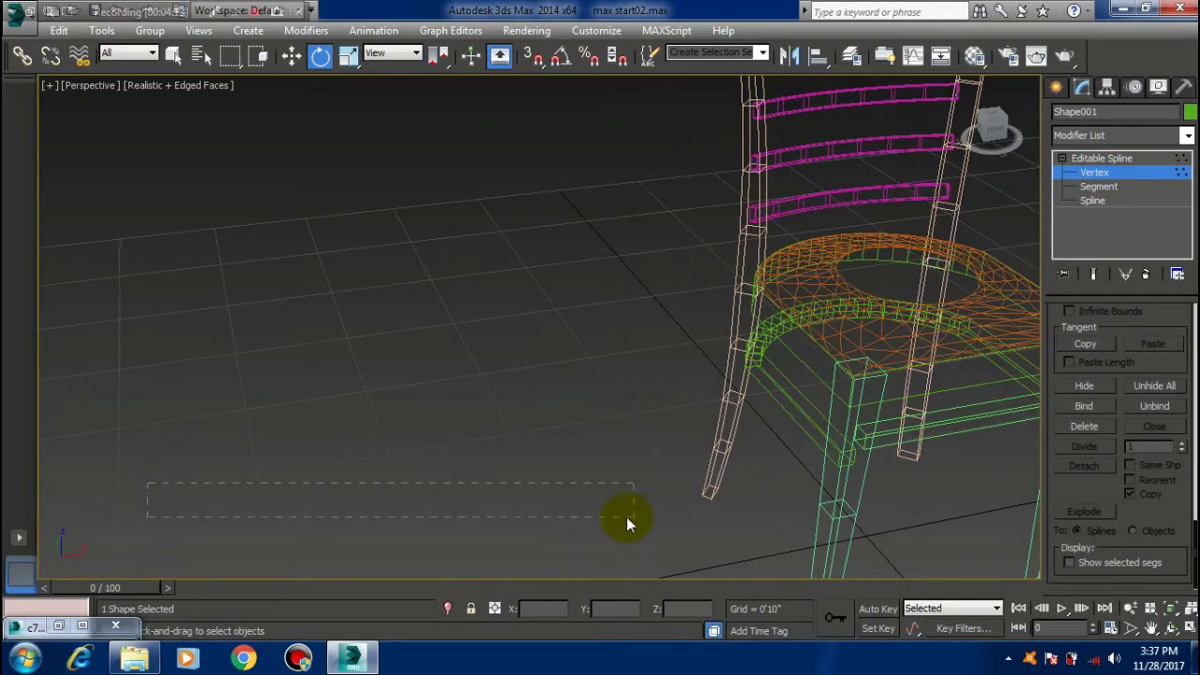
{"action": "left_click_drag", "start_coordinate": [628, 524], "coordinate": [623, 521]}
{"action": "key", "text": "w"}
{"action": "scroll", "coordinate": [1107, 413], "scroll_direction": "up", "scroll_amount": 5}
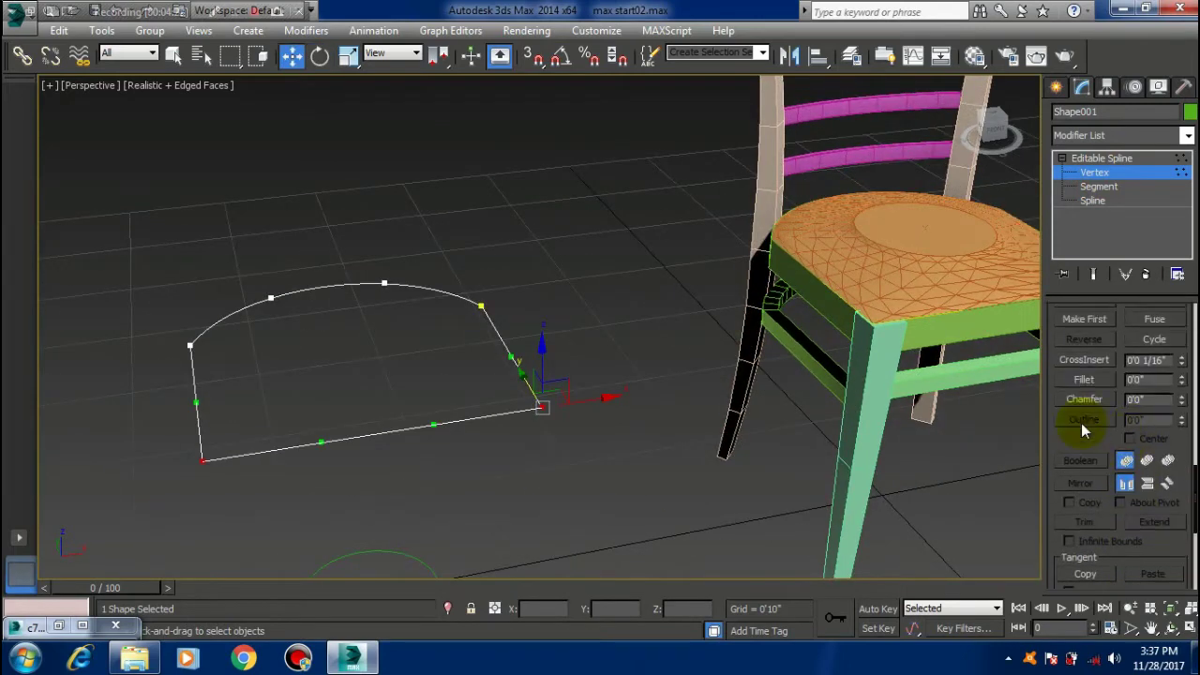
Fillet the selected corners into soft curves, then reselect Loft001
{"action": "left_click", "coordinate": [1088, 381]}
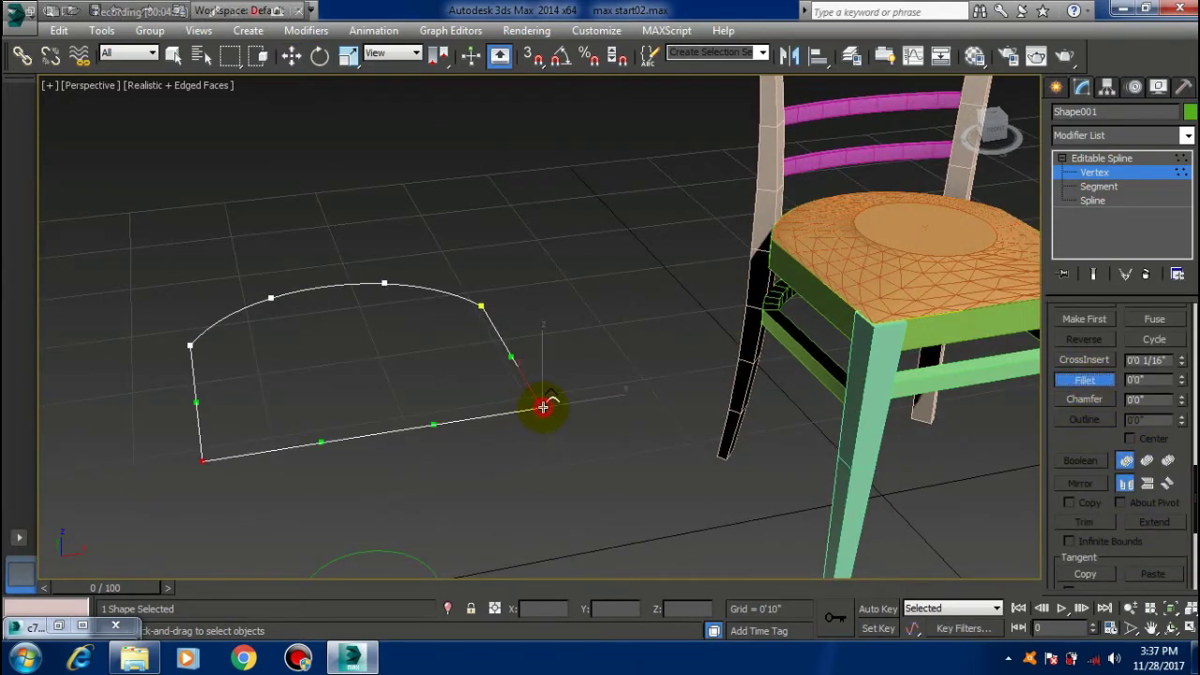
{"action": "left_click_drag", "start_coordinate": [544, 404], "coordinate": [547, 397]}
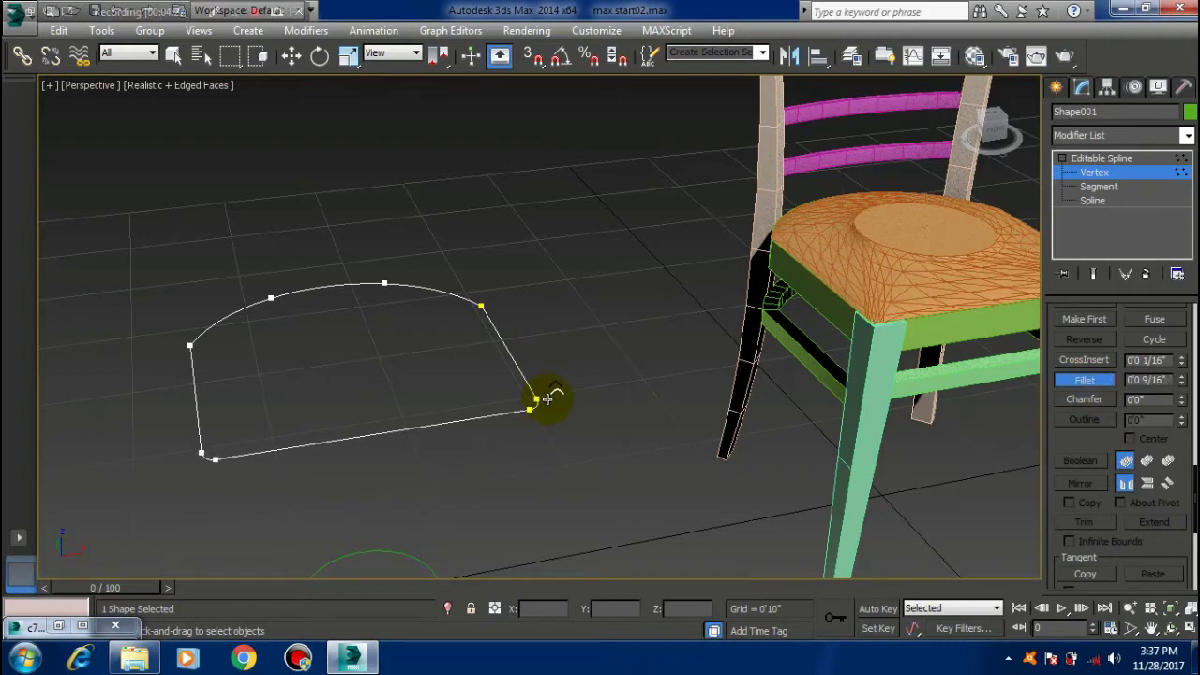
{"action": "middle_click_drag", "start_coordinate": [866, 328], "coordinate": [595, 376], "text": "alt"}
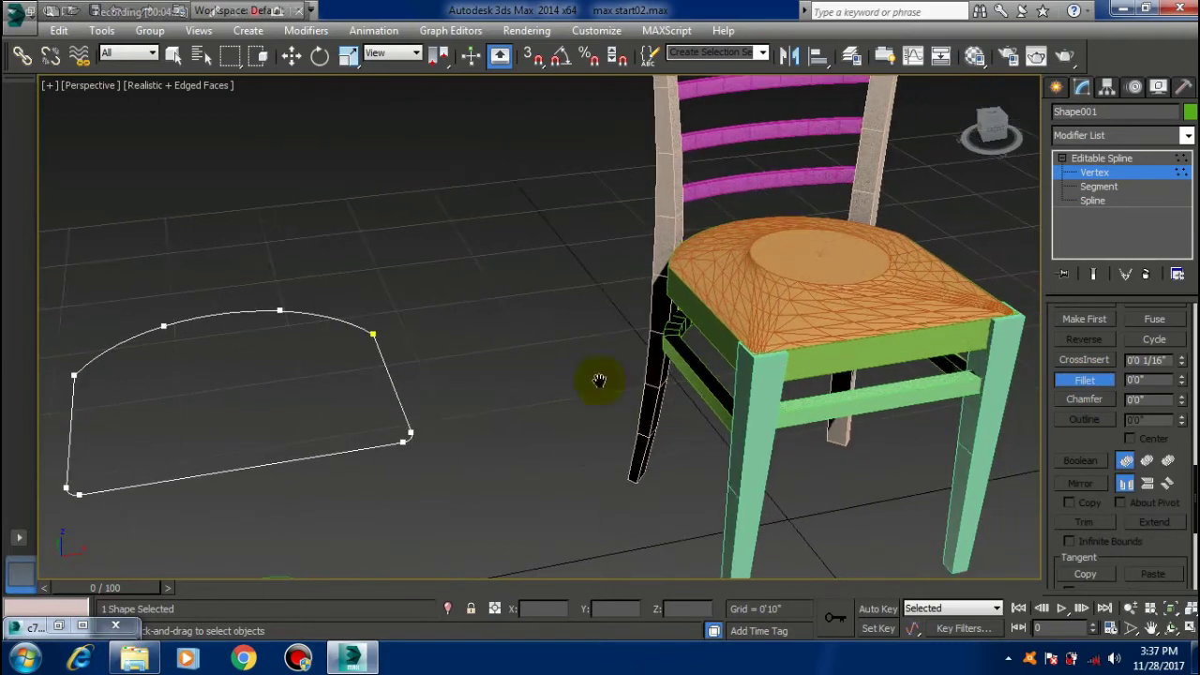
{"action": "mouse_move", "coordinate": [488, 345]}
{"action": "middle_mouse_down", "text": "alt"}
{"action": "mouse_move", "coordinate": [471, 379]}
{"action": "mouse_move", "coordinate": [643, 442]}
{"action": "mouse_move", "coordinate": [396, 397]}
{"action": "middle_mouse_up", "text": "alt"}
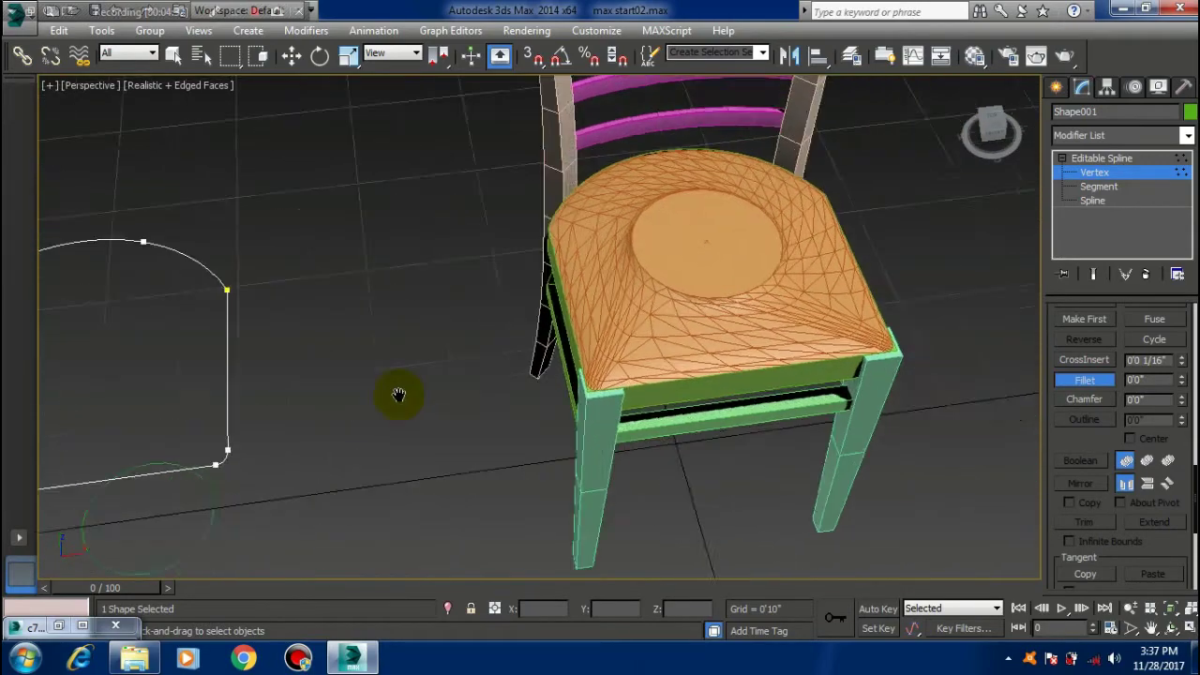
{"action": "scroll", "coordinate": [616, 356], "scroll_direction": "up", "scroll_amount": 3}
{"action": "scroll", "coordinate": [695, 383], "scroll_direction": "up", "scroll_amount": 5}
{"action": "scroll", "coordinate": [694, 382], "scroll_direction": "down", "scroll_amount": 4}
{"action": "scroll", "coordinate": [616, 407], "scroll_direction": "up", "scroll_amount": 2}
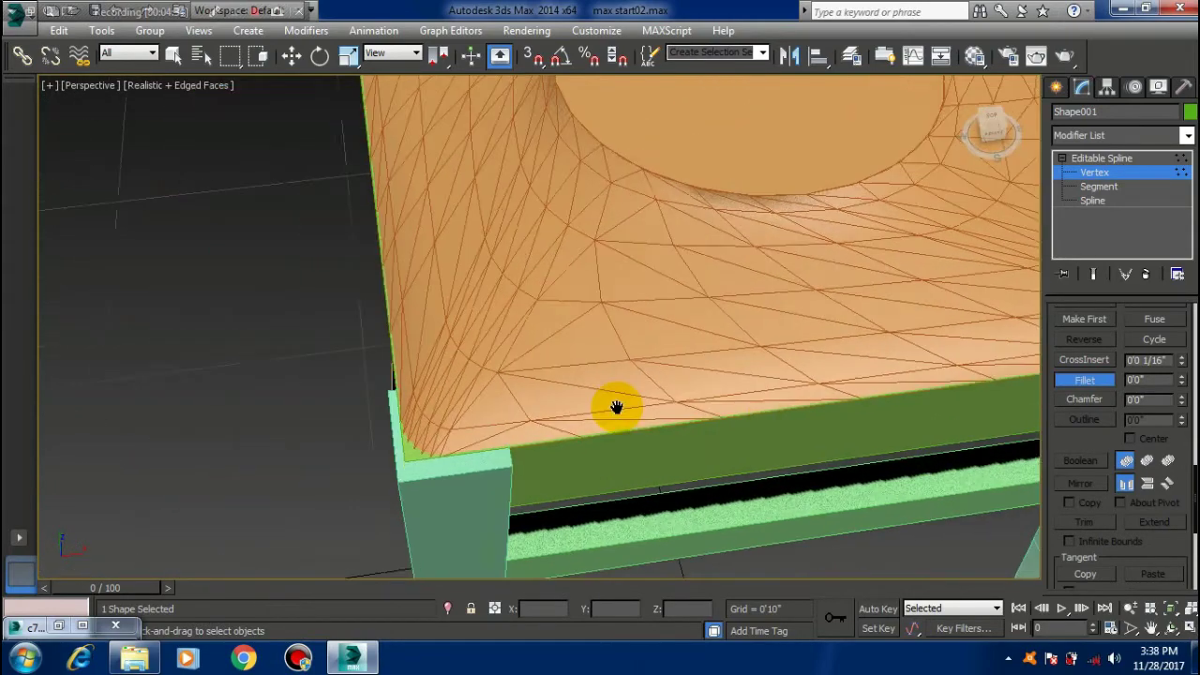
{"action": "scroll", "coordinate": [400, 458], "scroll_direction": "up", "scroll_amount": 3}
{"action": "scroll", "coordinate": [562, 459], "scroll_direction": "down", "scroll_amount": 4}
{"action": "scroll", "coordinate": [692, 480], "scroll_direction": "down", "scroll_amount": 3}
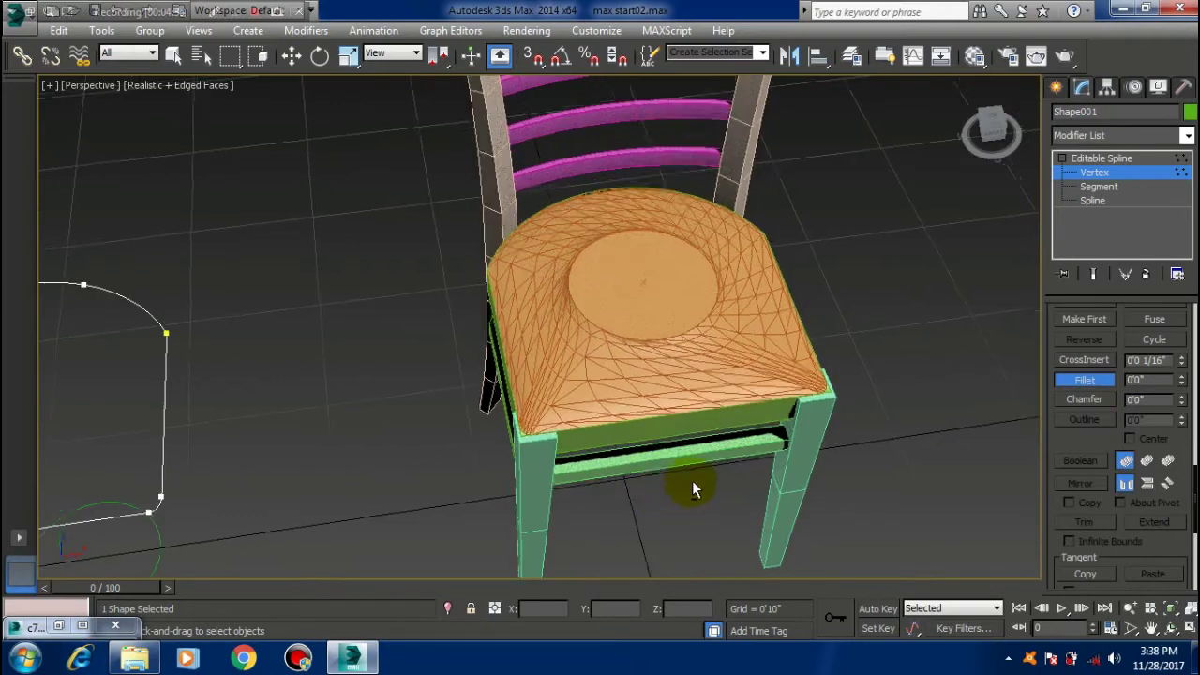
{"action": "scroll", "coordinate": [700, 453], "scroll_direction": "down", "scroll_amount": 2}
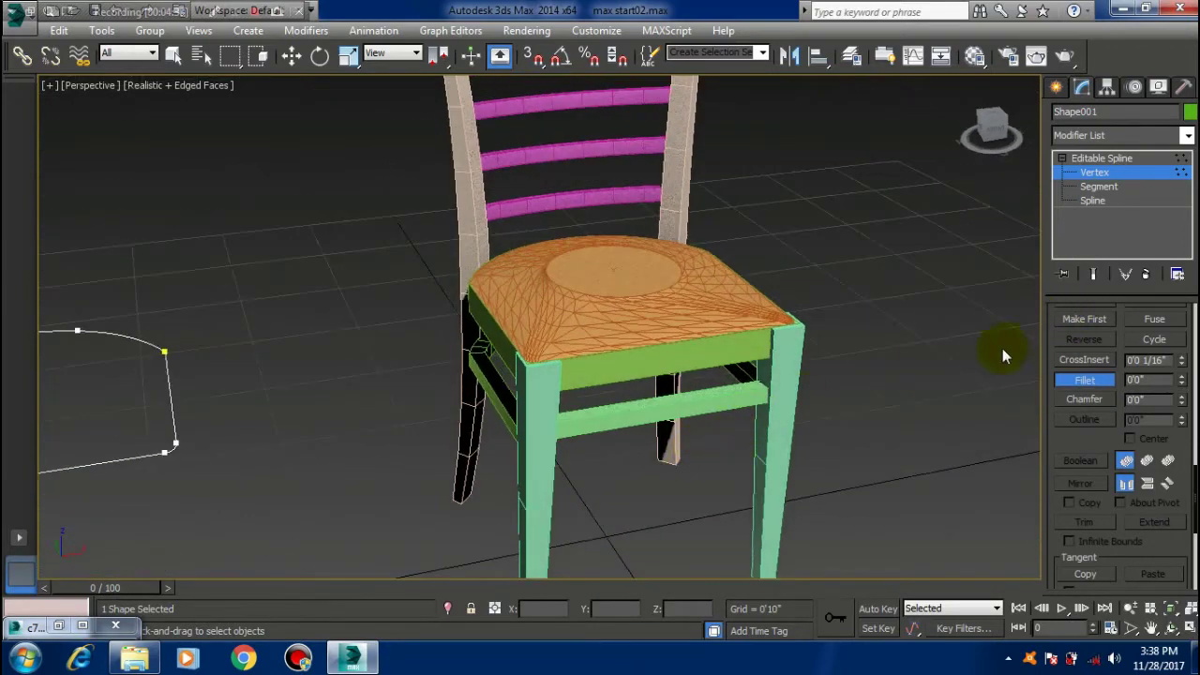
{"action": "right_click", "coordinate": [749, 345]}
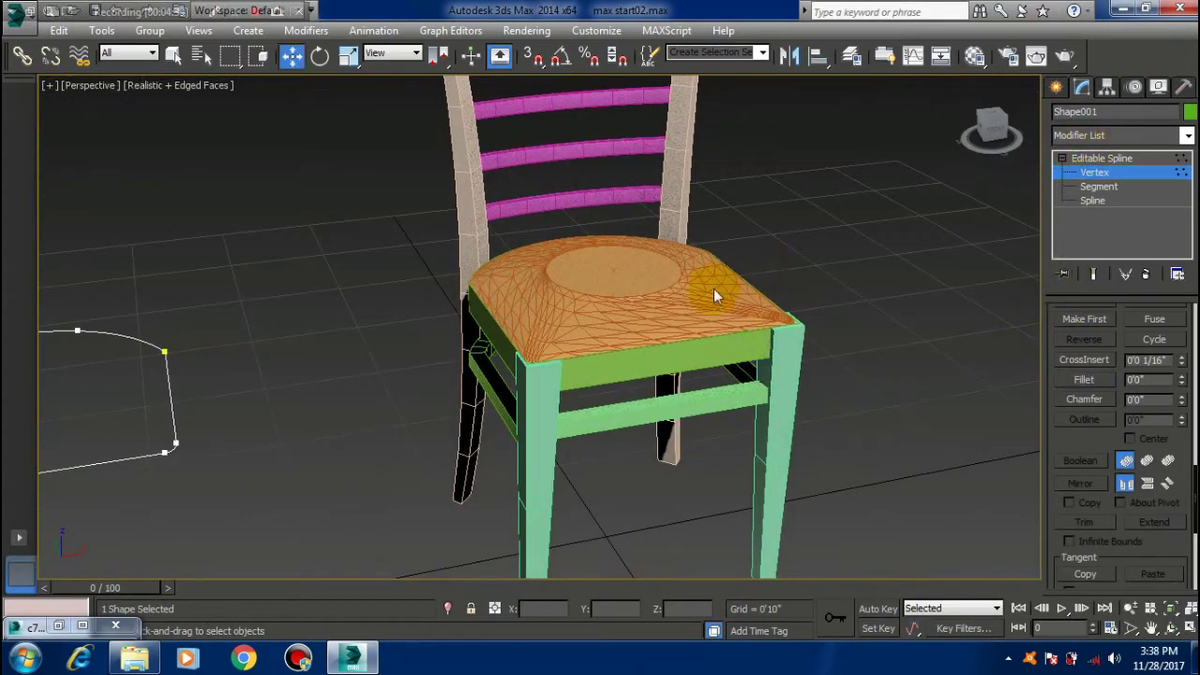
{"action": "right_click", "coordinate": [925, 291]}
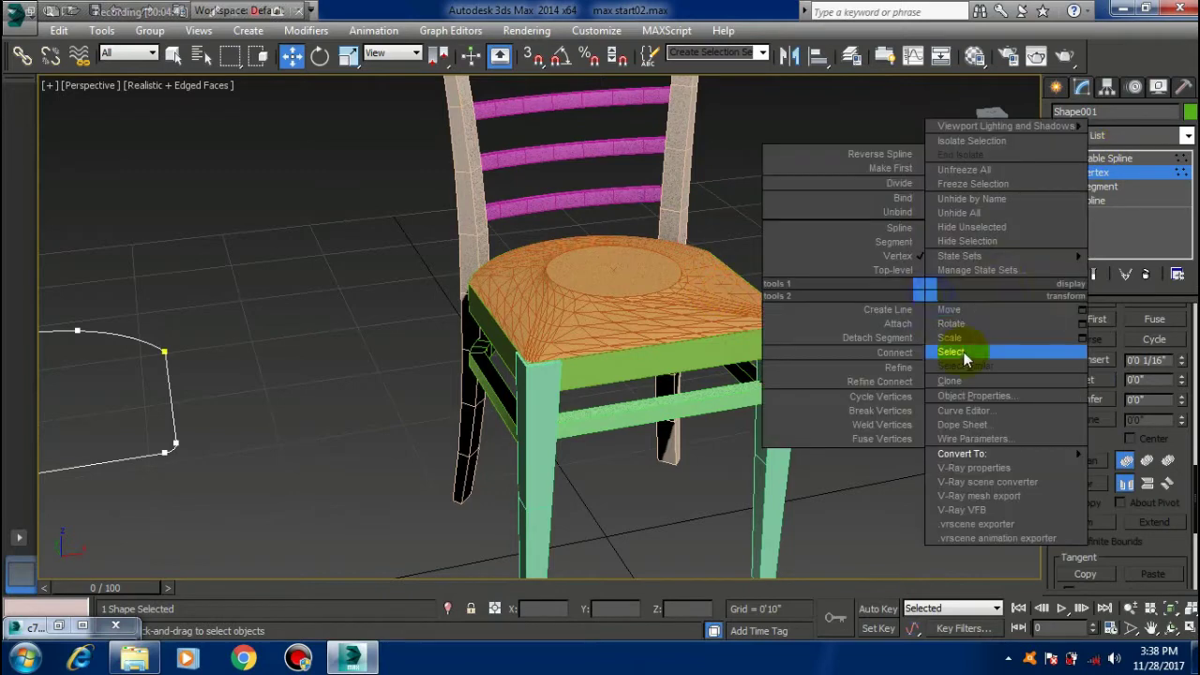
{"action": "left_click", "coordinate": [1130, 160]}
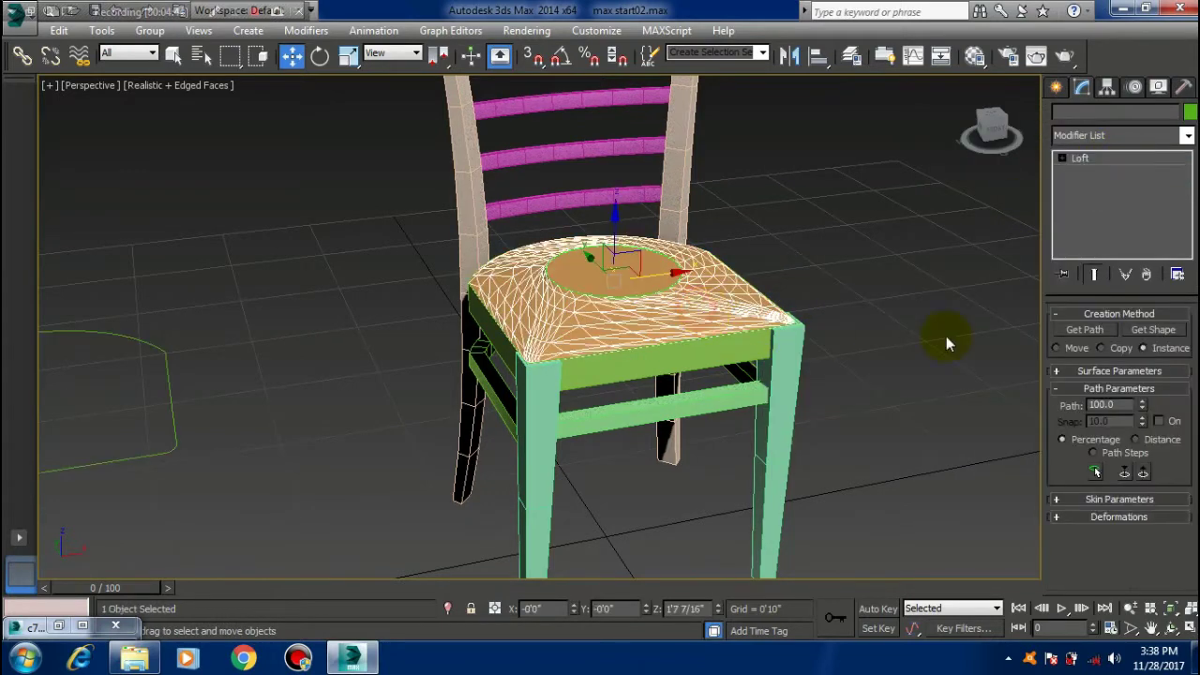
Expand Loft001 in the modifier stack and bring up its Skin Parameters rollout
{"action": "left_click", "coordinate": [1061, 160]}
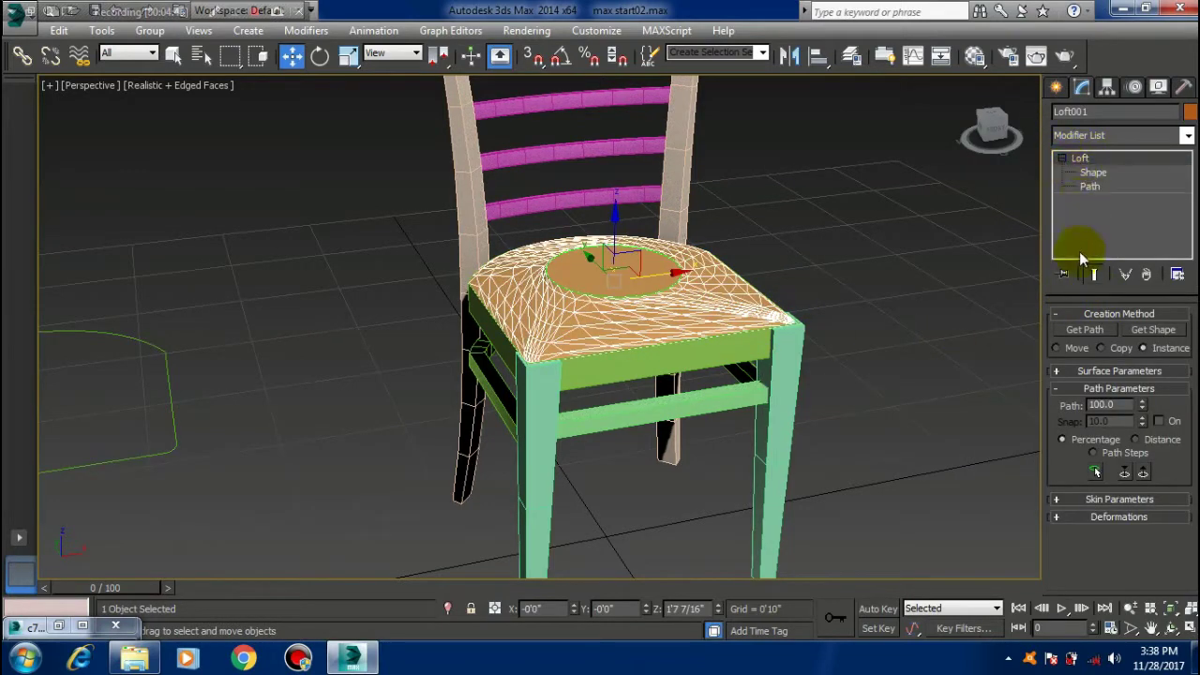
{"action": "middle_click_drag", "start_coordinate": [726, 286], "coordinate": [744, 316], "text": "alt"}
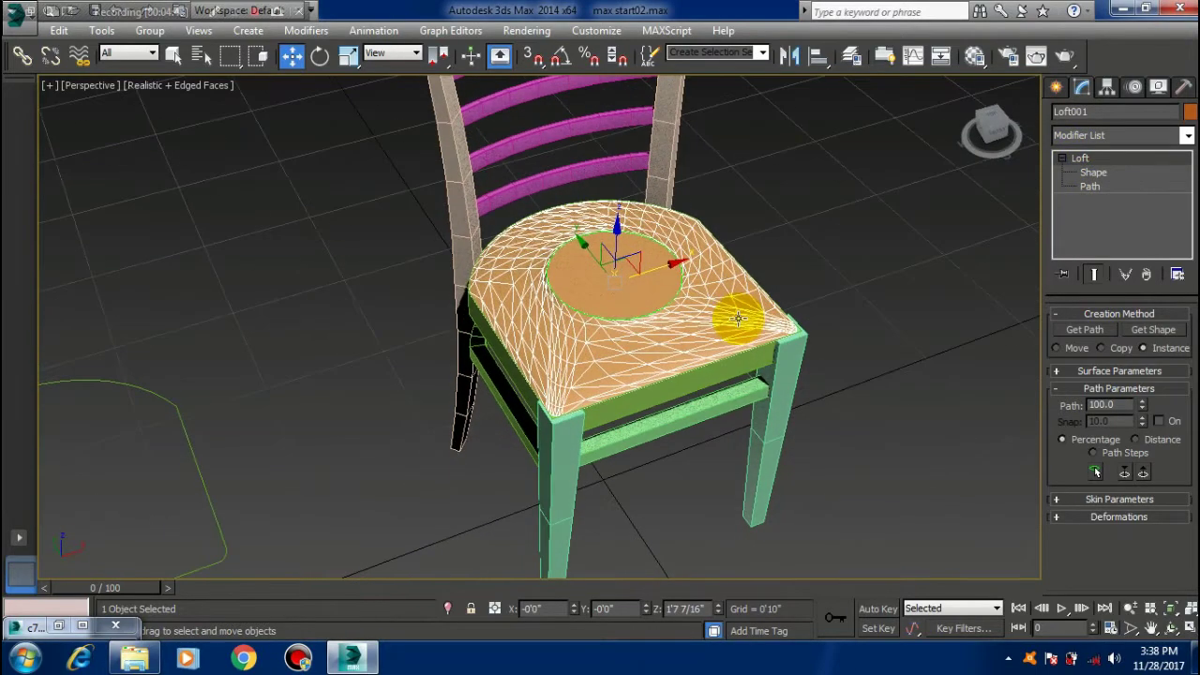
{"action": "left_click", "coordinate": [1058, 503]}
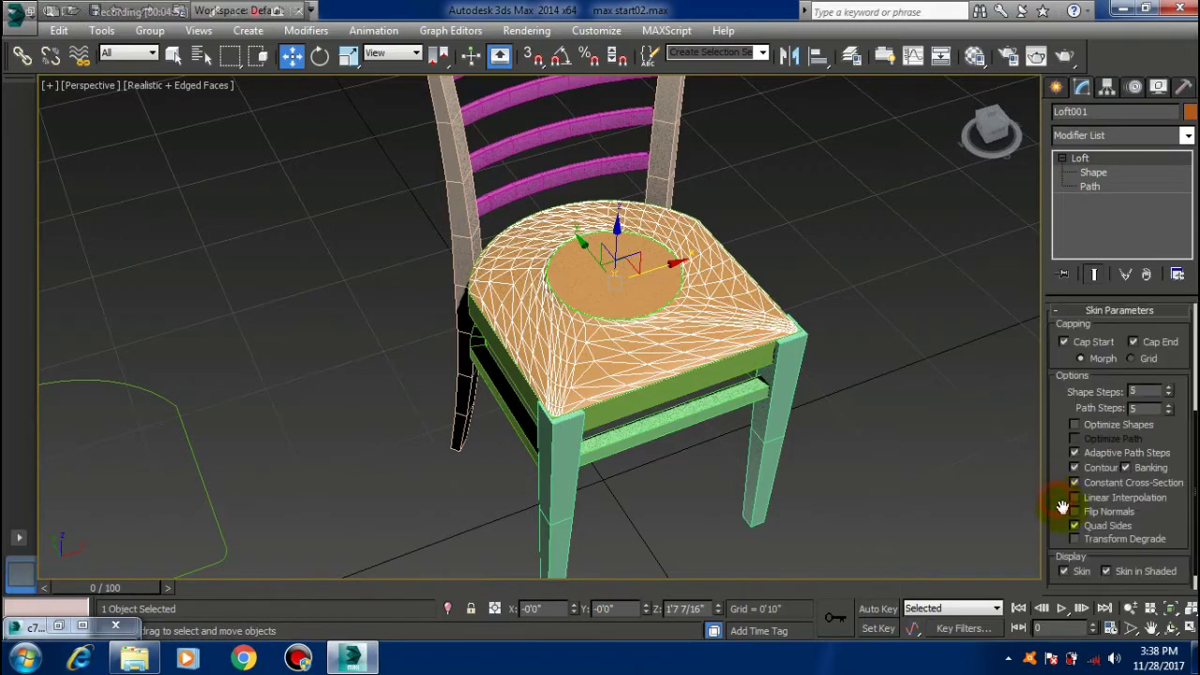
{"action": "scroll", "coordinate": [621, 300], "scroll_direction": "up", "scroll_amount": 1}
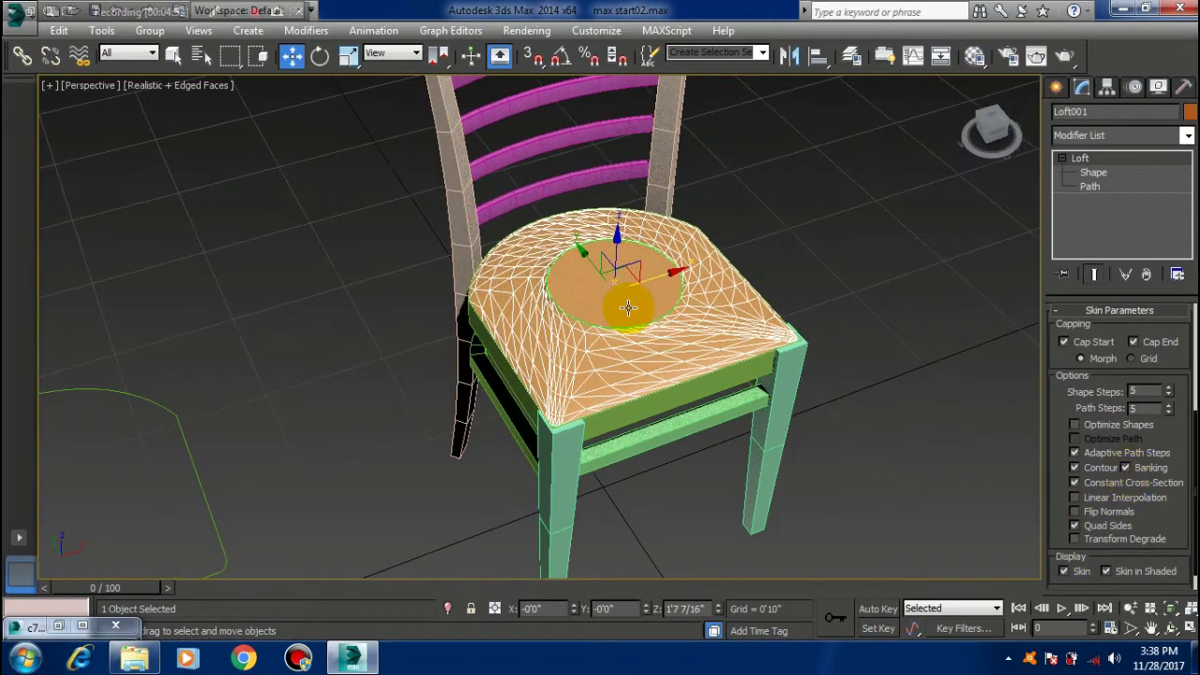
{"action": "scroll", "coordinate": [669, 375], "scroll_direction": "up", "scroll_amount": 1}
{"action": "scroll", "coordinate": [722, 409], "scroll_direction": "up", "scroll_amount": 1}
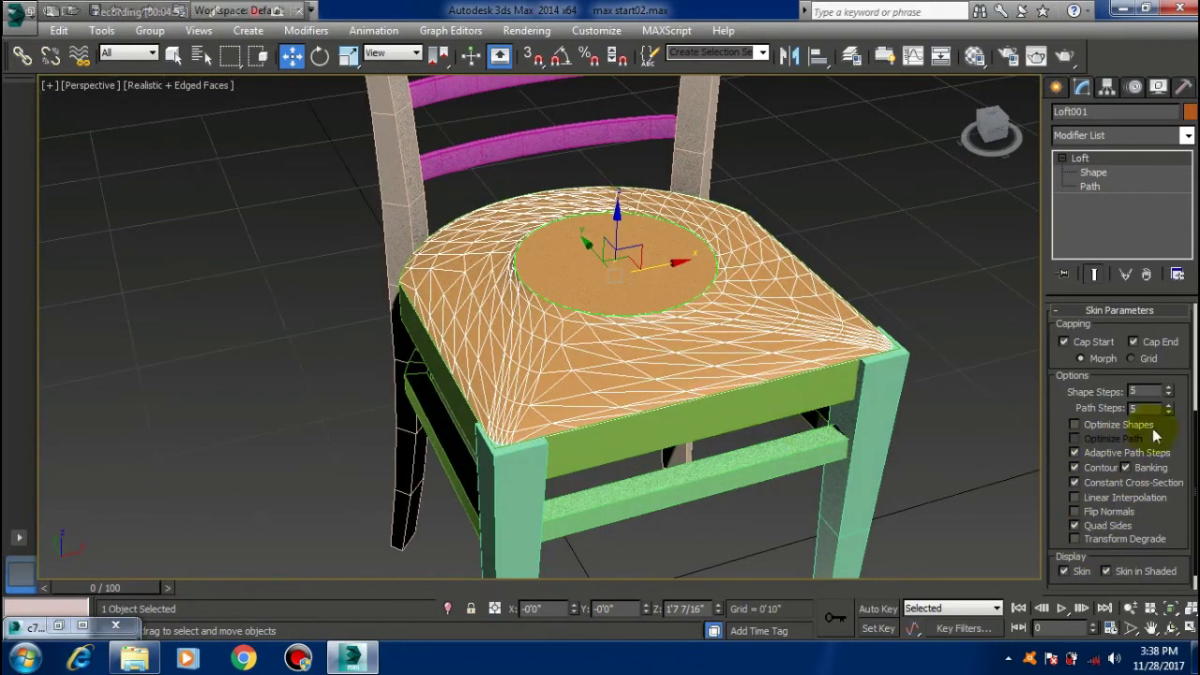
Raise the seat loft's Shape Steps from 5 to 7
{"action": "left_click", "coordinate": [1170, 389]}
{"action": "left_click", "coordinate": [1170, 389]}
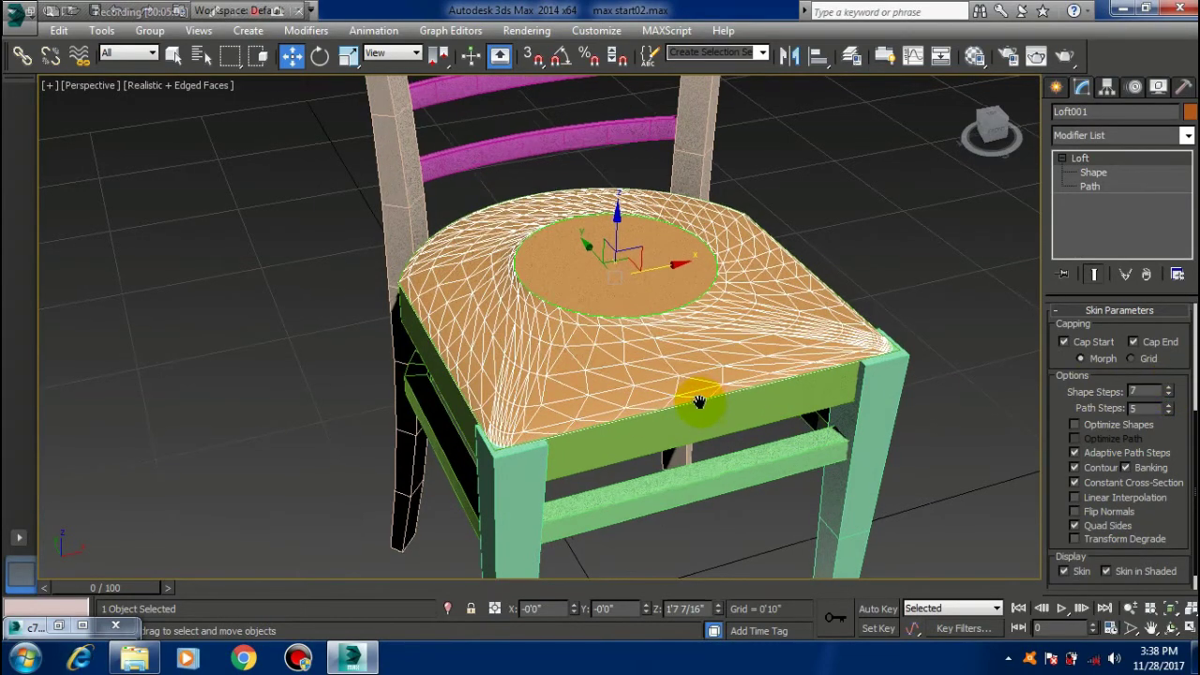
{"action": "scroll", "coordinate": [696, 462], "scroll_direction": "up", "scroll_amount": 3}
{"action": "scroll", "coordinate": [689, 448], "scroll_direction": "down", "scroll_amount": 2}
{"action": "scroll", "coordinate": [549, 383], "scroll_direction": "down", "scroll_amount": 3}
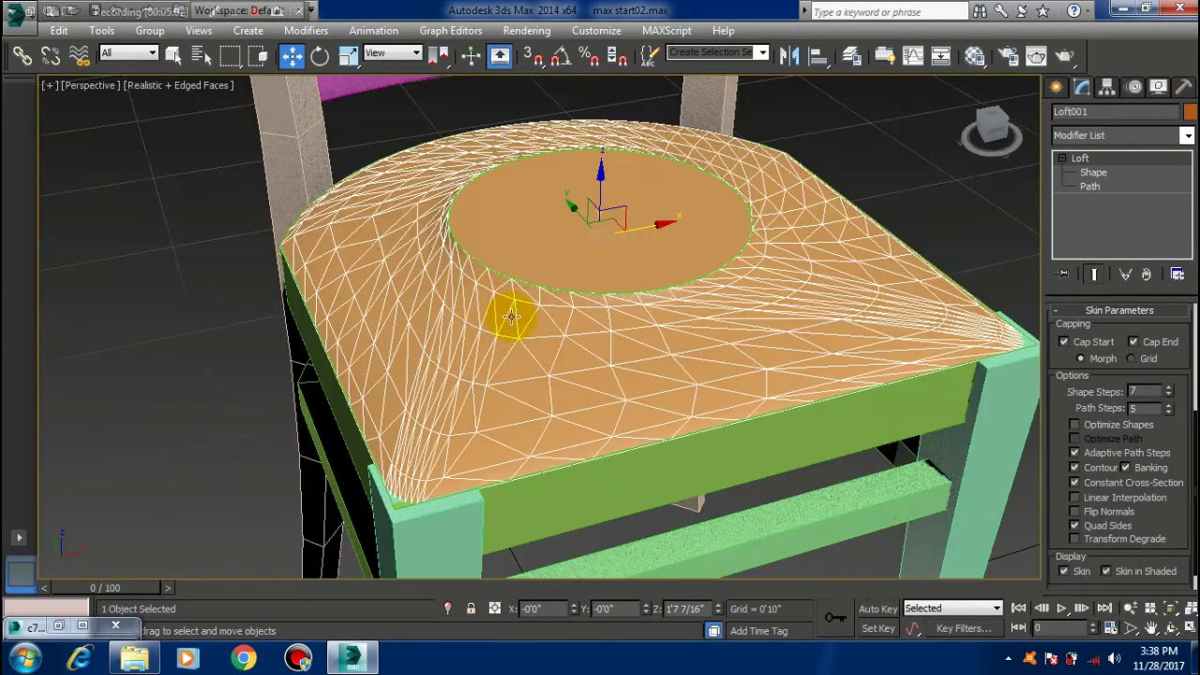
{"action": "scroll", "coordinate": [685, 456], "scroll_direction": "up", "scroll_amount": 2}
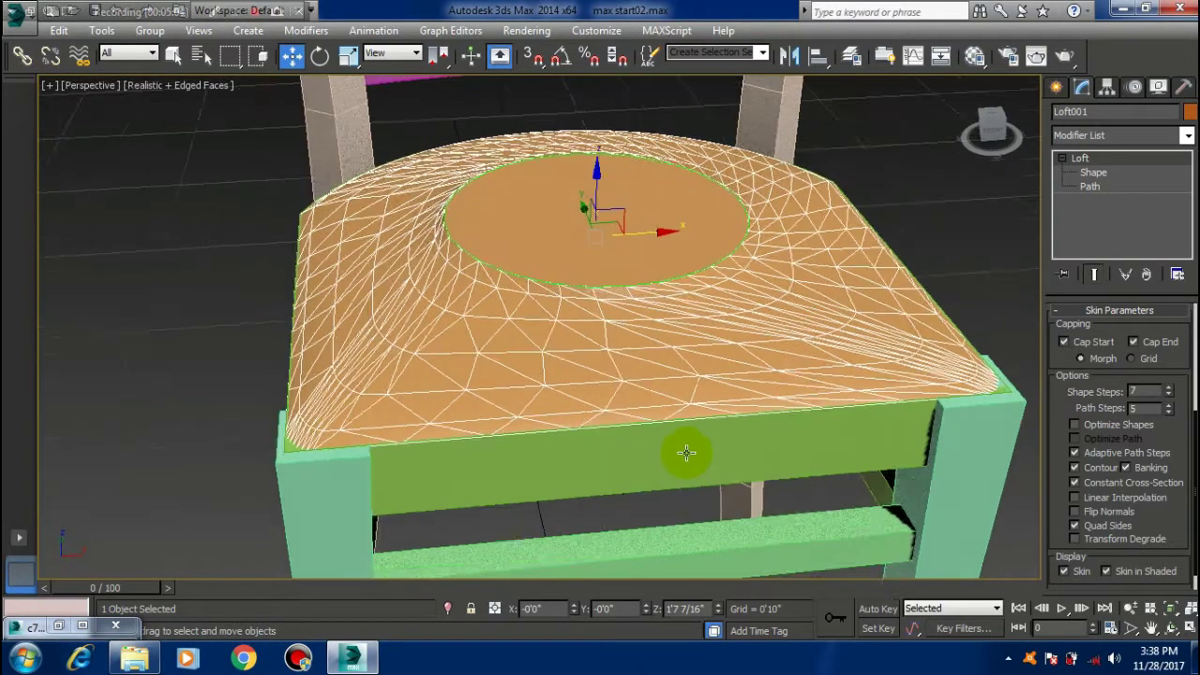
{"action": "scroll", "coordinate": [691, 456], "scroll_direction": "down", "scroll_amount": 2}
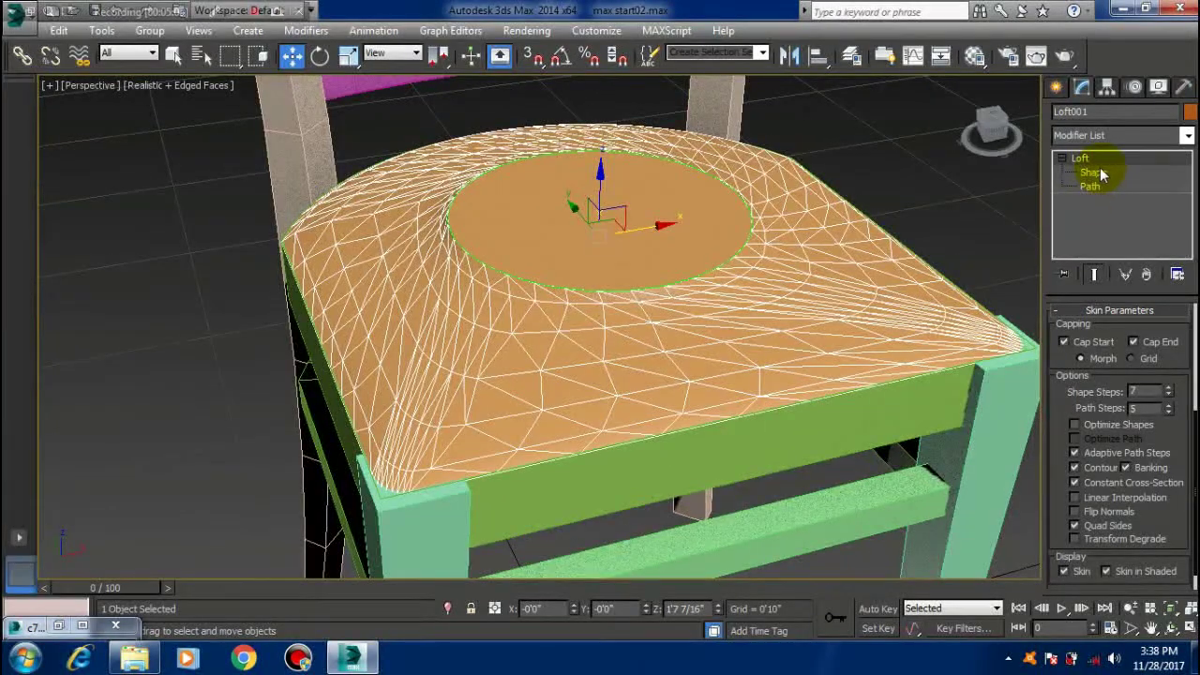
{"action": "left_click_drag", "start_coordinate": [778, 196], "coordinate": [772, 209]}
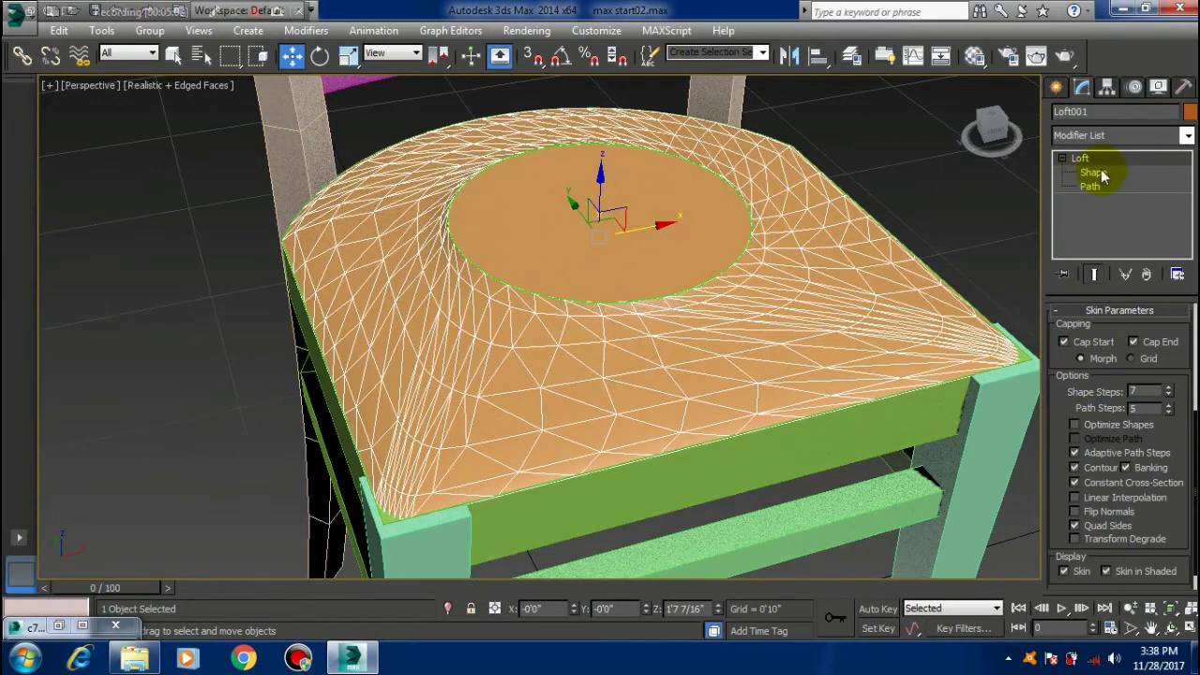
Rotate the loft's circle cross-section about Z at Shape sub-object level, then exit sub-object mode
{"action": "left_click", "coordinate": [1093, 171]}
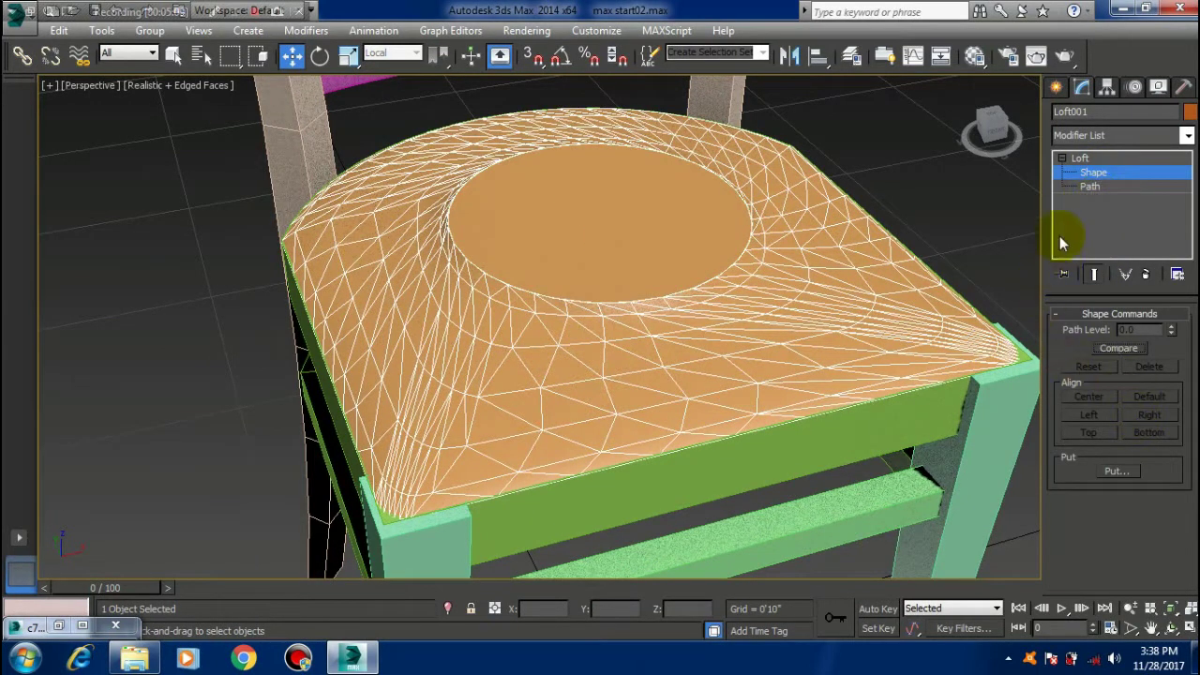
{"action": "left_click", "coordinate": [700, 281]}
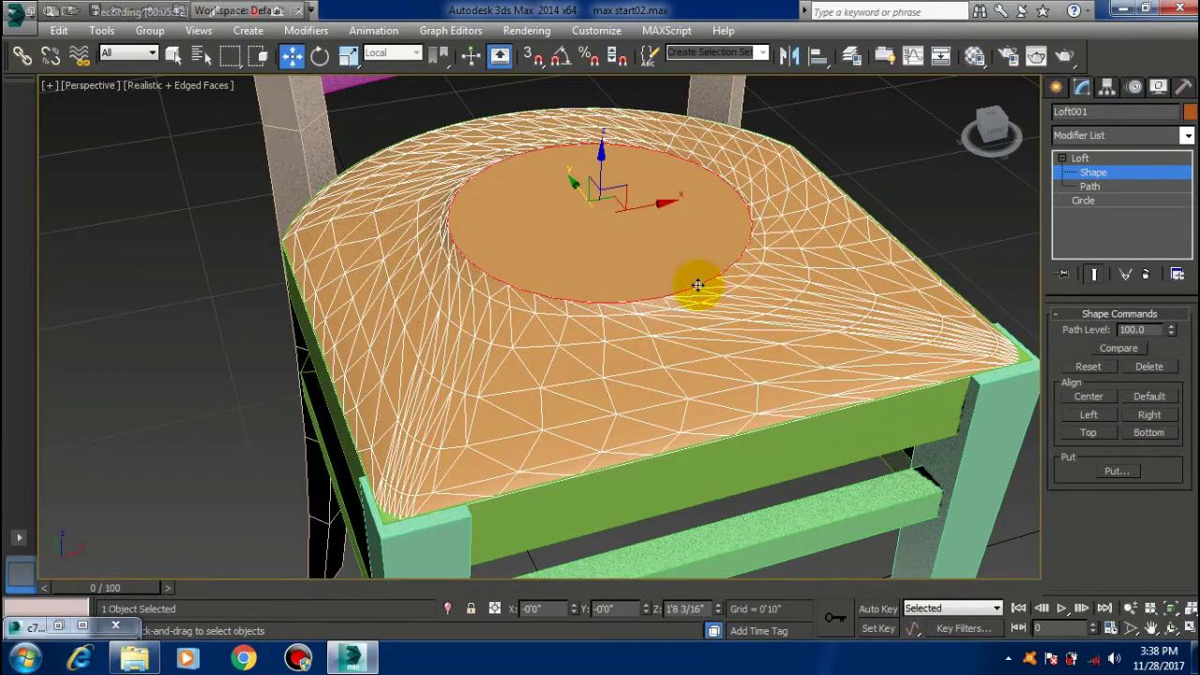
{"action": "left_click", "coordinate": [320, 55]}
{"action": "left_click_drag", "start_coordinate": [591, 250], "coordinate": [634, 250]}
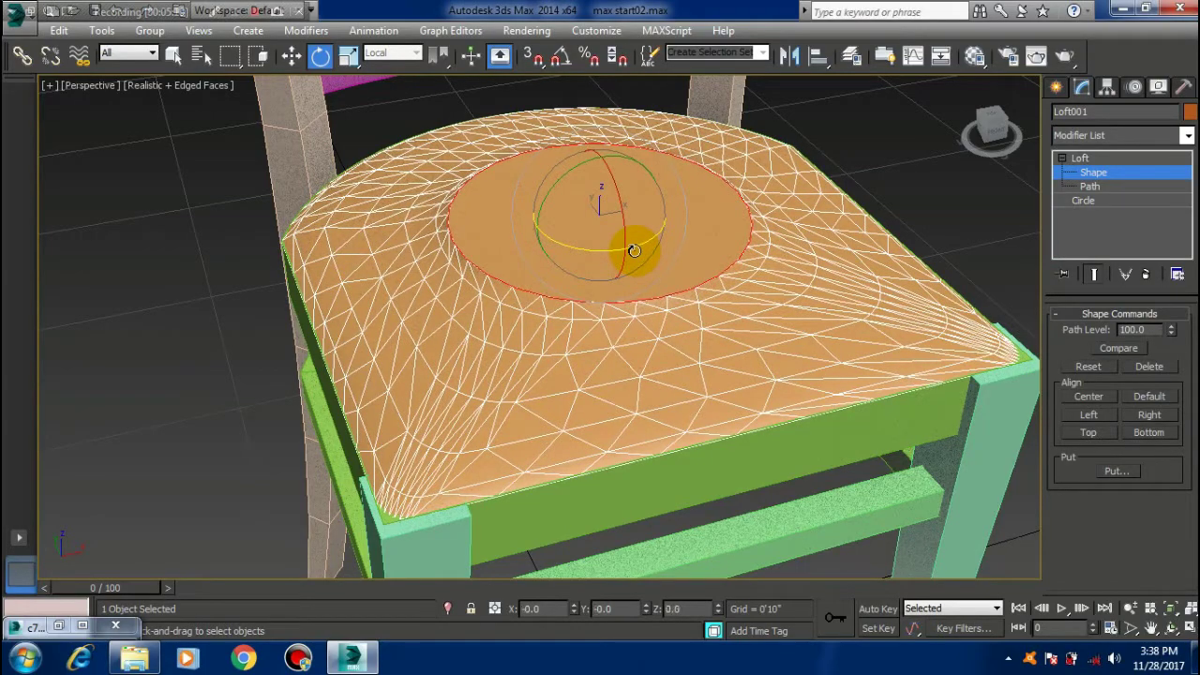
{"action": "middle_click_drag", "start_coordinate": [643, 303], "coordinate": [654, 231], "text": "alt"}
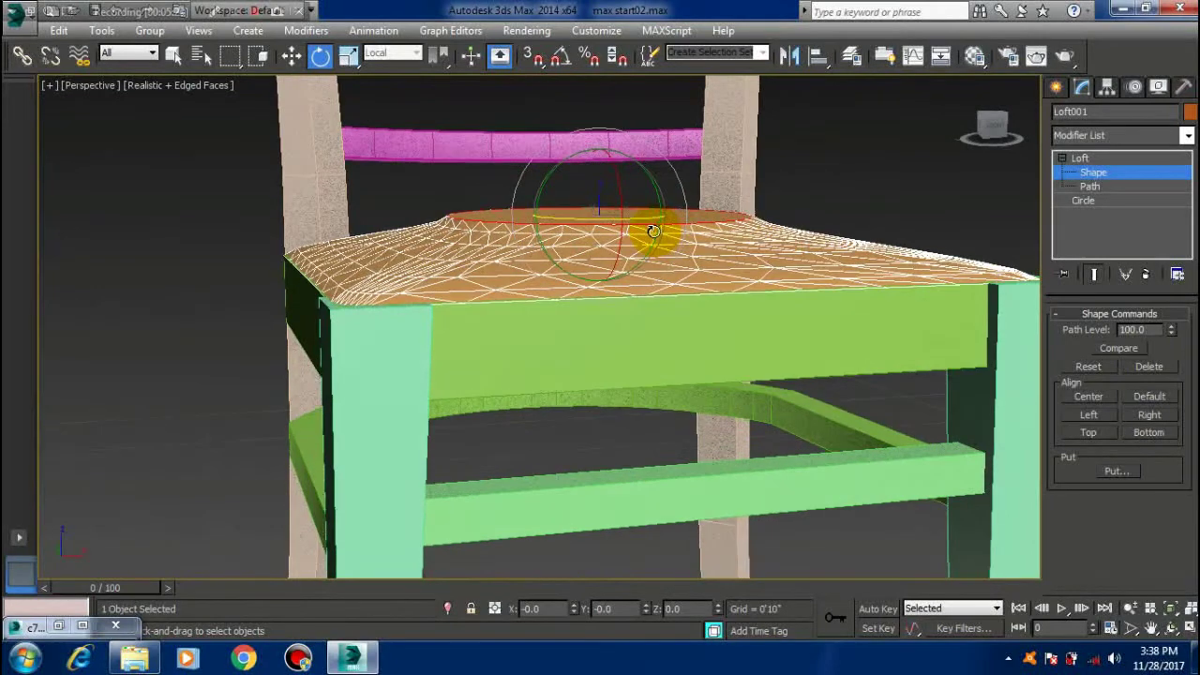
{"action": "left_click", "coordinate": [1095, 162]}
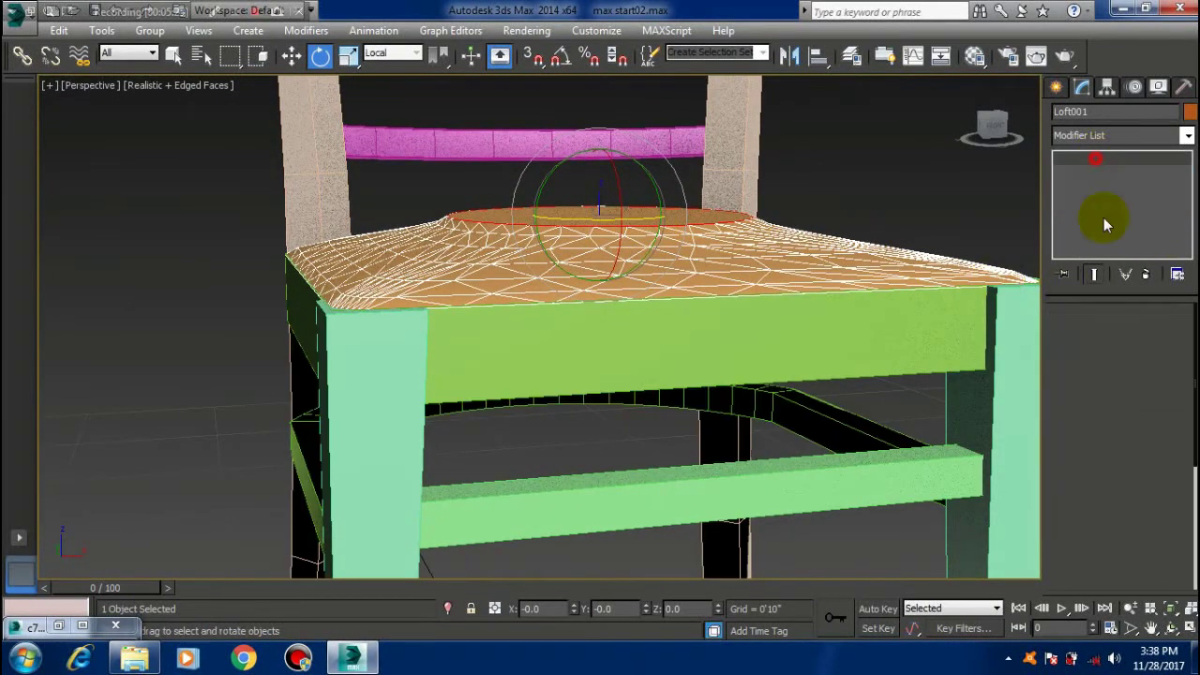
{"action": "left_click_drag", "start_coordinate": [1169, 473], "coordinate": [1161, 360]}
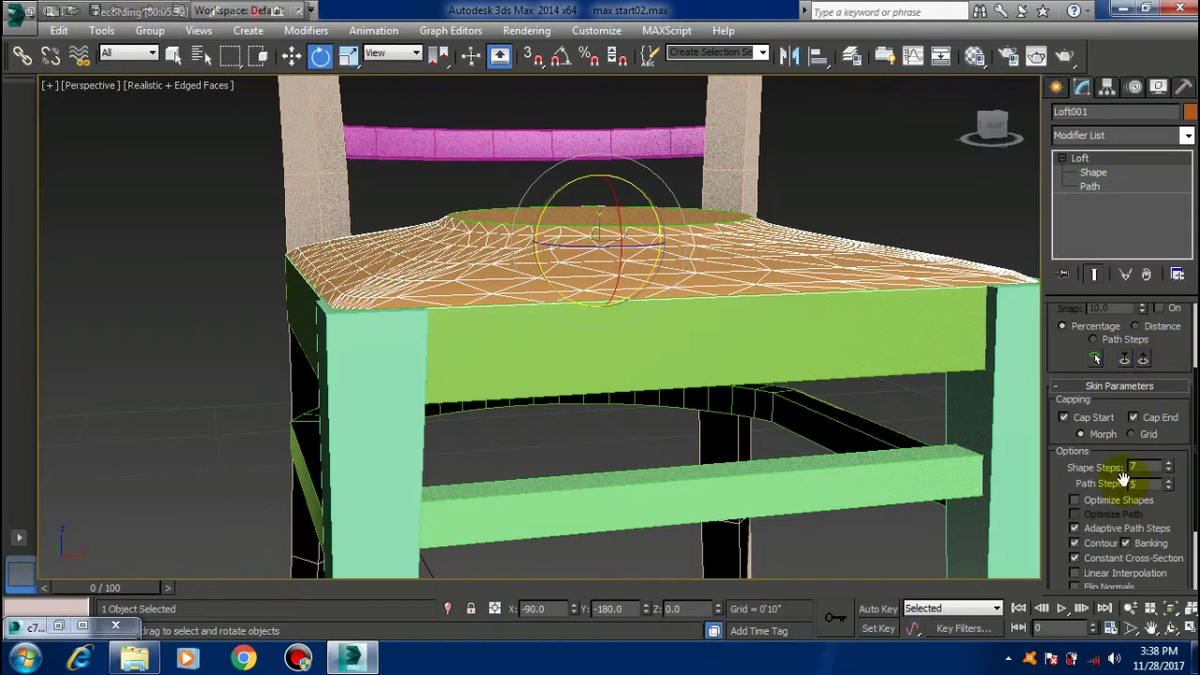
Try the seat's Shape Steps at 9, then return it to 7
{"action": "left_click", "coordinate": [1169, 464]}
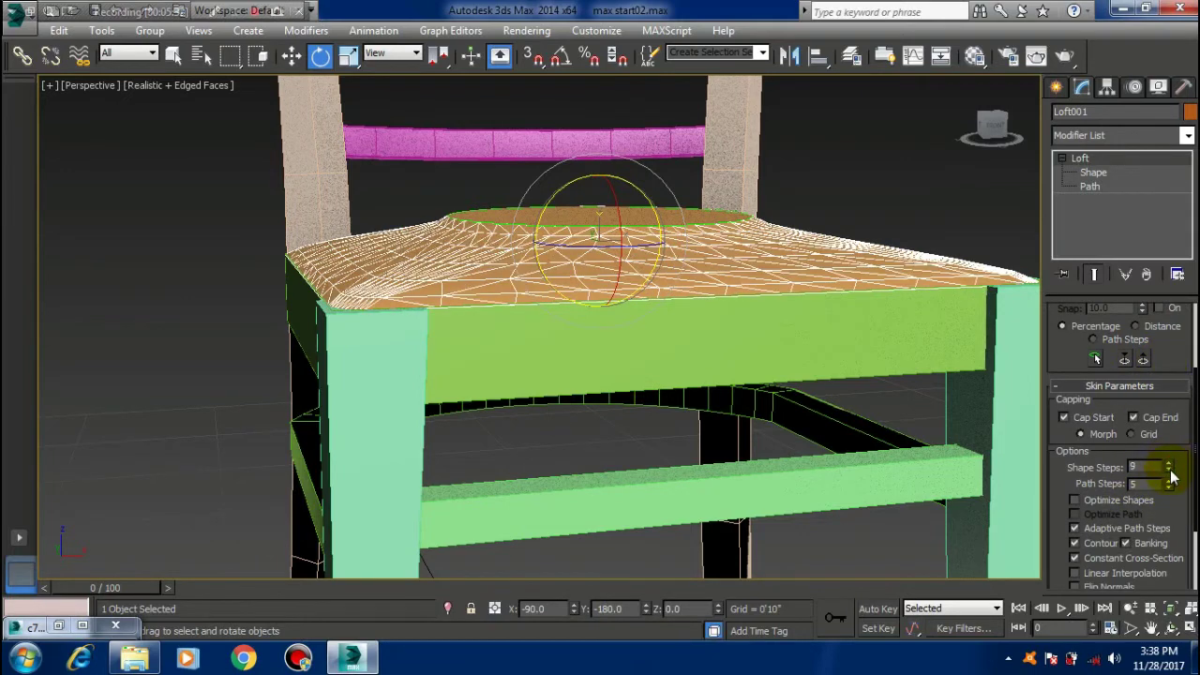
{"action": "left_click", "coordinate": [1169, 472]}
{"action": "left_click", "coordinate": [1170, 472]}
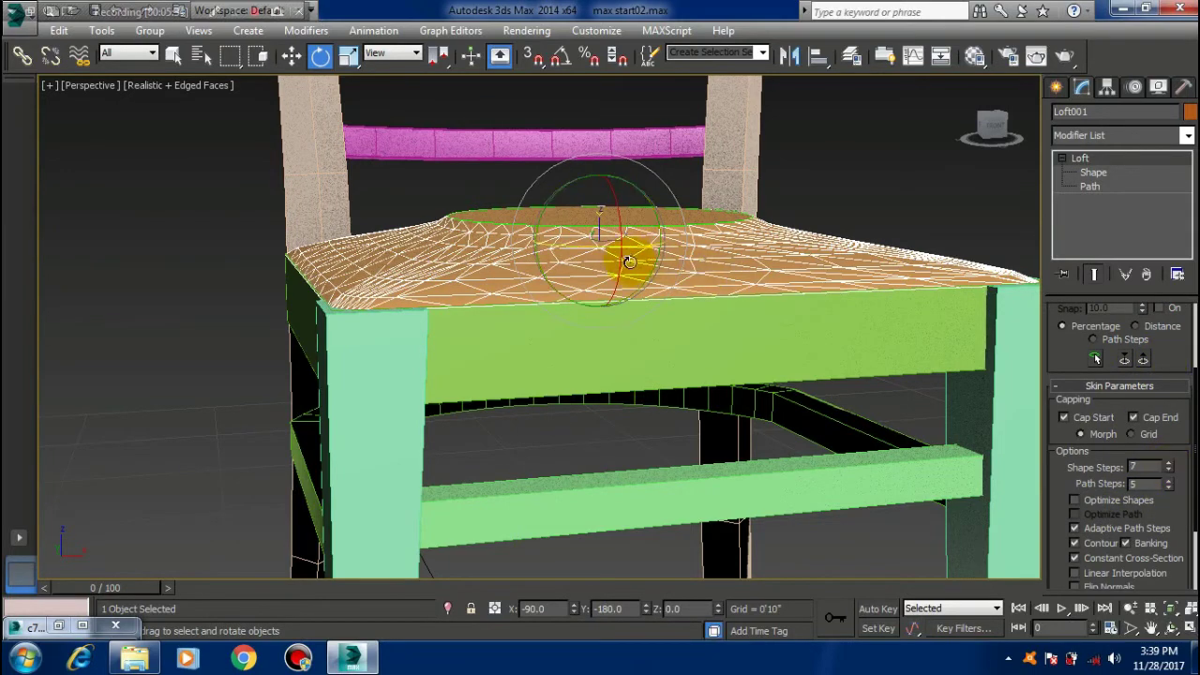
{"action": "middle_click_drag", "start_coordinate": [625, 260], "coordinate": [635, 298], "text": "alt"}
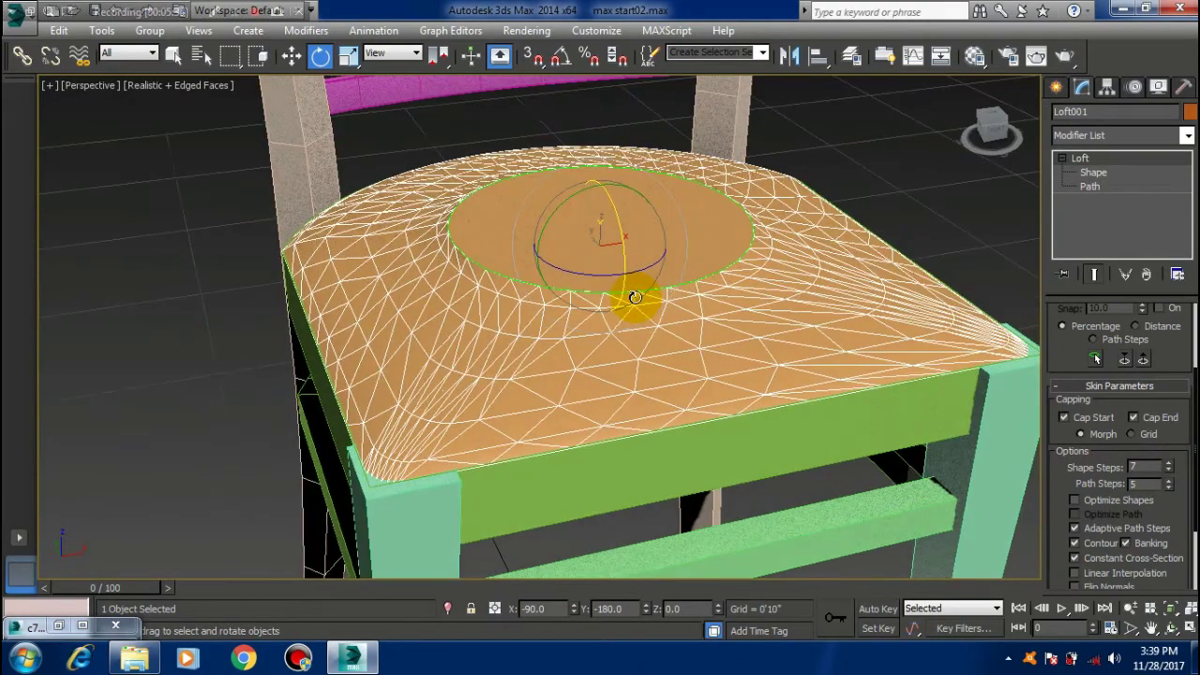
{"action": "left_click_drag", "start_coordinate": [1177, 520], "coordinate": [1171, 458]}
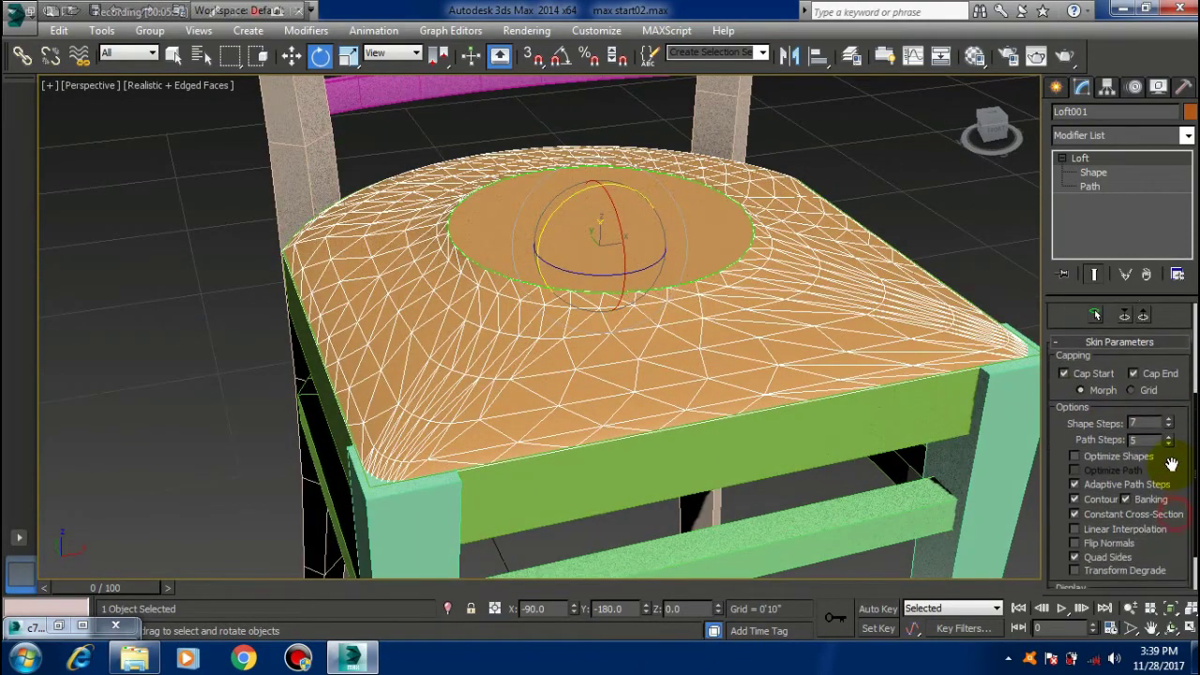
{"action": "scroll", "coordinate": [1087, 536], "scroll_direction": "down", "scroll_amount": 2}
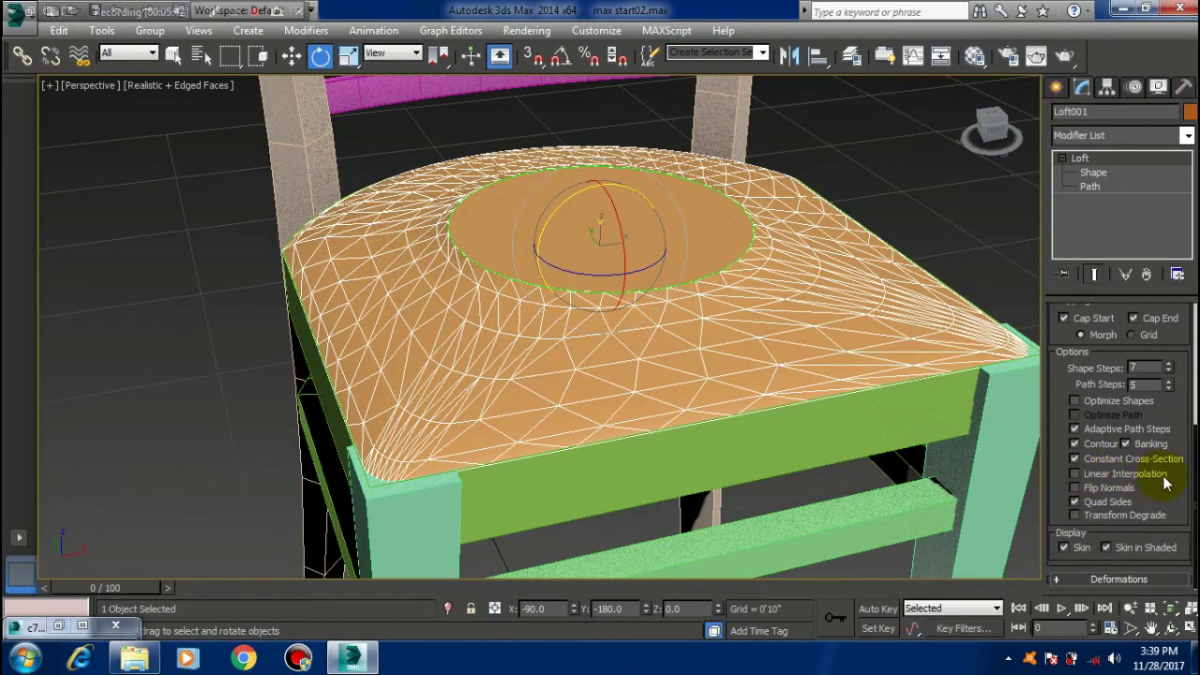
Enable Linear Interpolation on Loft001 and inspect the seat from low and high angles
{"action": "middle_click_drag", "start_coordinate": [638, 410], "coordinate": [583, 340], "text": "alt"}
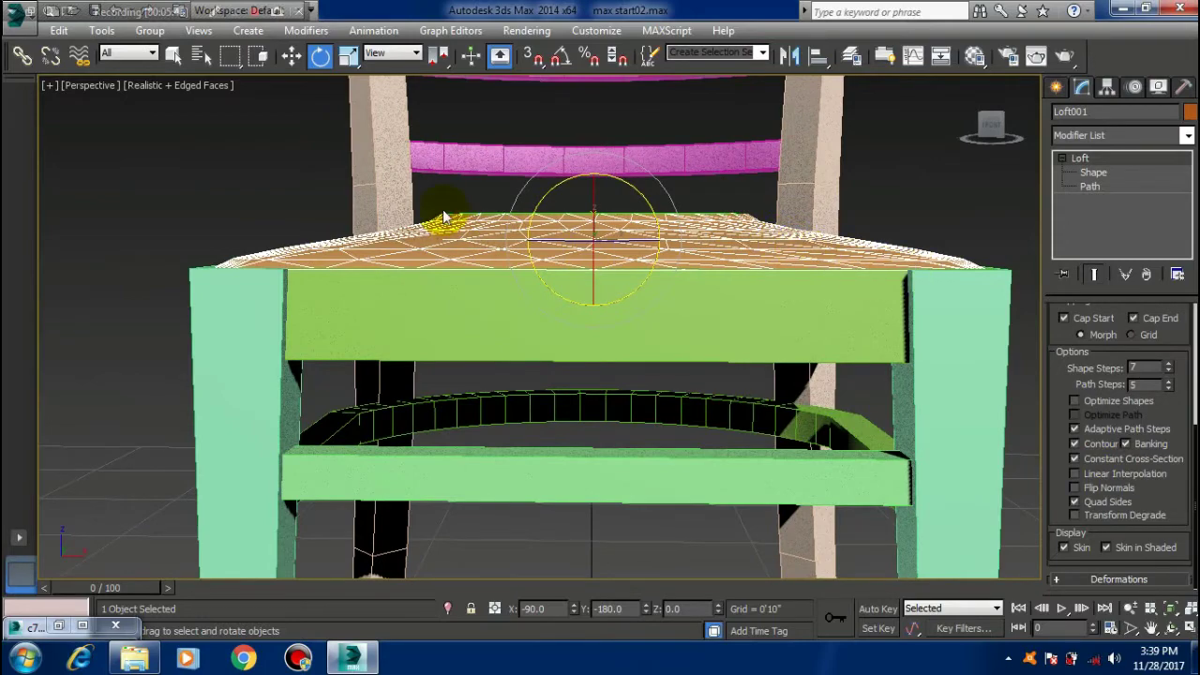
{"action": "middle_click_drag", "start_coordinate": [402, 241], "coordinate": [308, 260]}
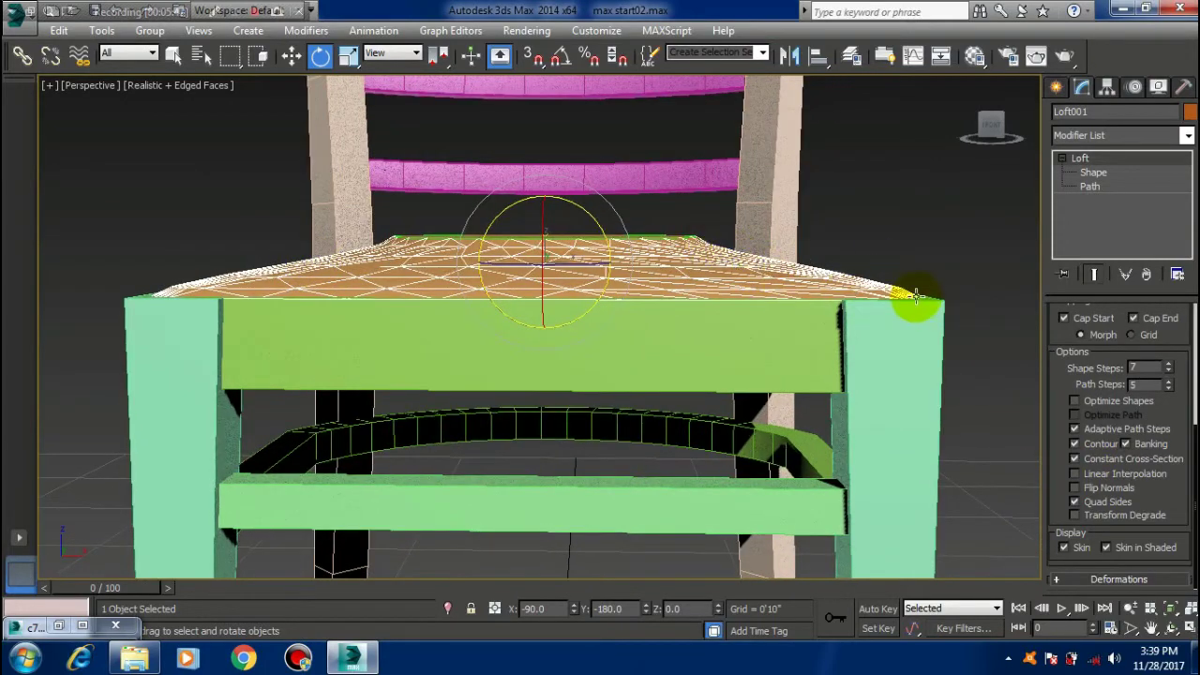
{"action": "mouse_move", "coordinate": [785, 303]}
{"action": "middle_mouse_down", "text": "alt"}
{"action": "mouse_move", "coordinate": [691, 328]}
{"action": "mouse_move", "coordinate": [844, 422]}
{"action": "middle_mouse_up", "text": "alt"}
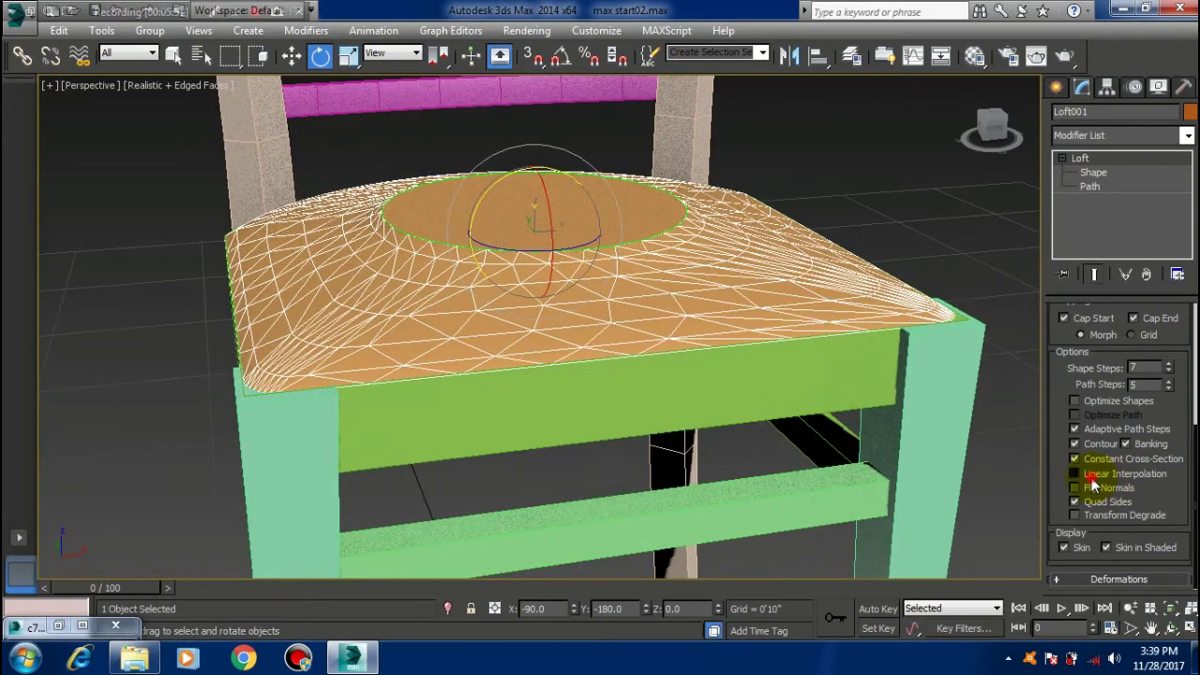
{"action": "left_click", "coordinate": [1091, 480]}
{"action": "mouse_move", "coordinate": [704, 316]}
{"action": "middle_mouse_down", "text": "alt"}
{"action": "mouse_move", "coordinate": [686, 290]}
{"action": "mouse_move", "coordinate": [694, 314]}
{"action": "middle_mouse_up", "text": "alt"}
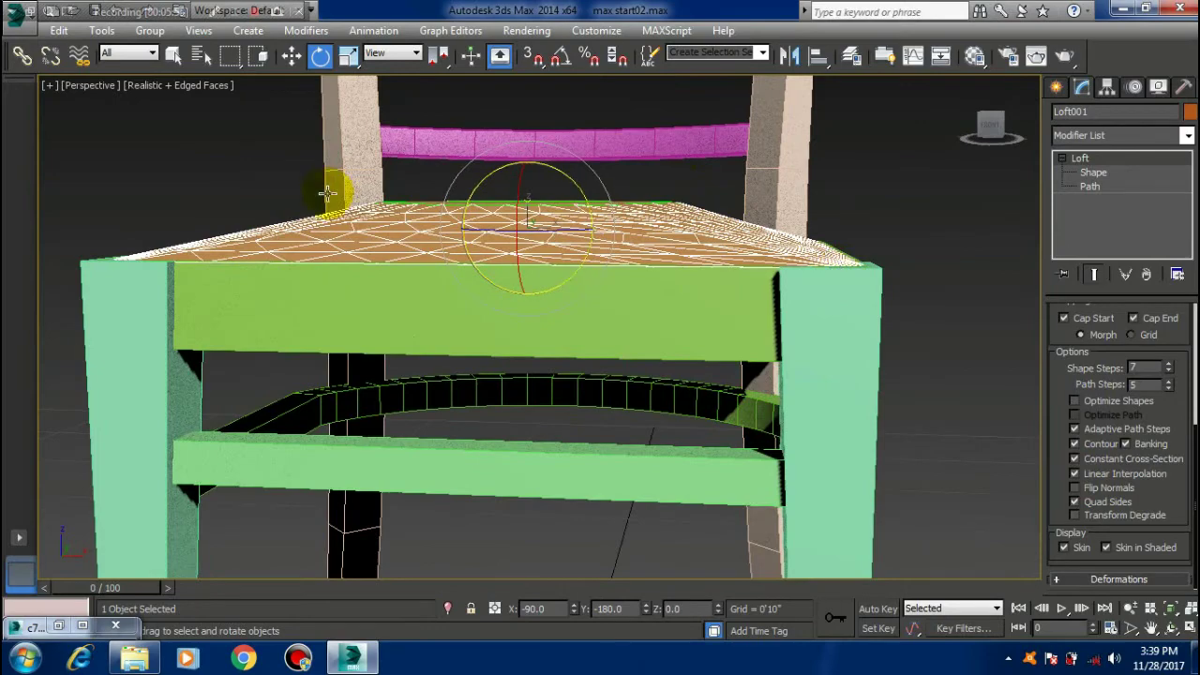
{"action": "mouse_move", "coordinate": [536, 246]}
{"action": "middle_mouse_down", "text": "alt"}
{"action": "mouse_move", "coordinate": [574, 317]}
{"action": "mouse_move", "coordinate": [536, 375]}
{"action": "mouse_move", "coordinate": [644, 348]}
{"action": "mouse_move", "coordinate": [670, 272]}
{"action": "mouse_move", "coordinate": [531, 402]}
{"action": "middle_mouse_up", "text": "alt"}
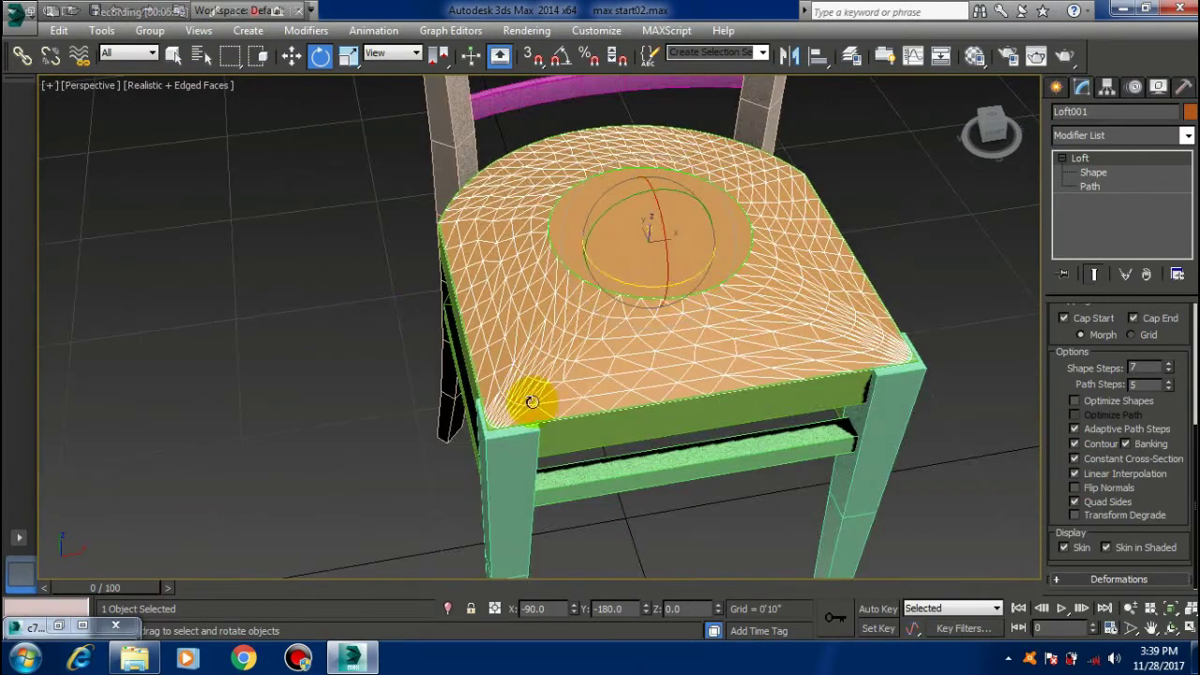
Enlarge Circle001's radius to 0'5 5/16" to widen the cushion's circular top, then reselect the loft
{"action": "scroll", "coordinate": [558, 361], "scroll_direction": "down", "scroll_amount": 10}
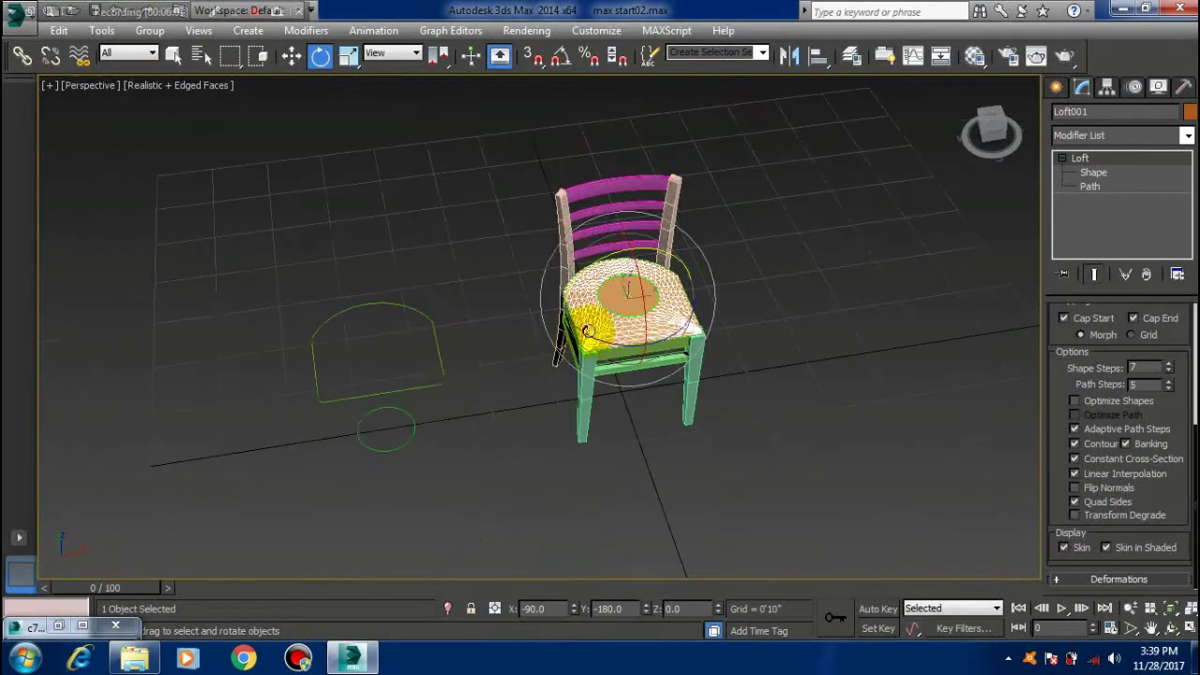
{"action": "left_click", "coordinate": [409, 448]}
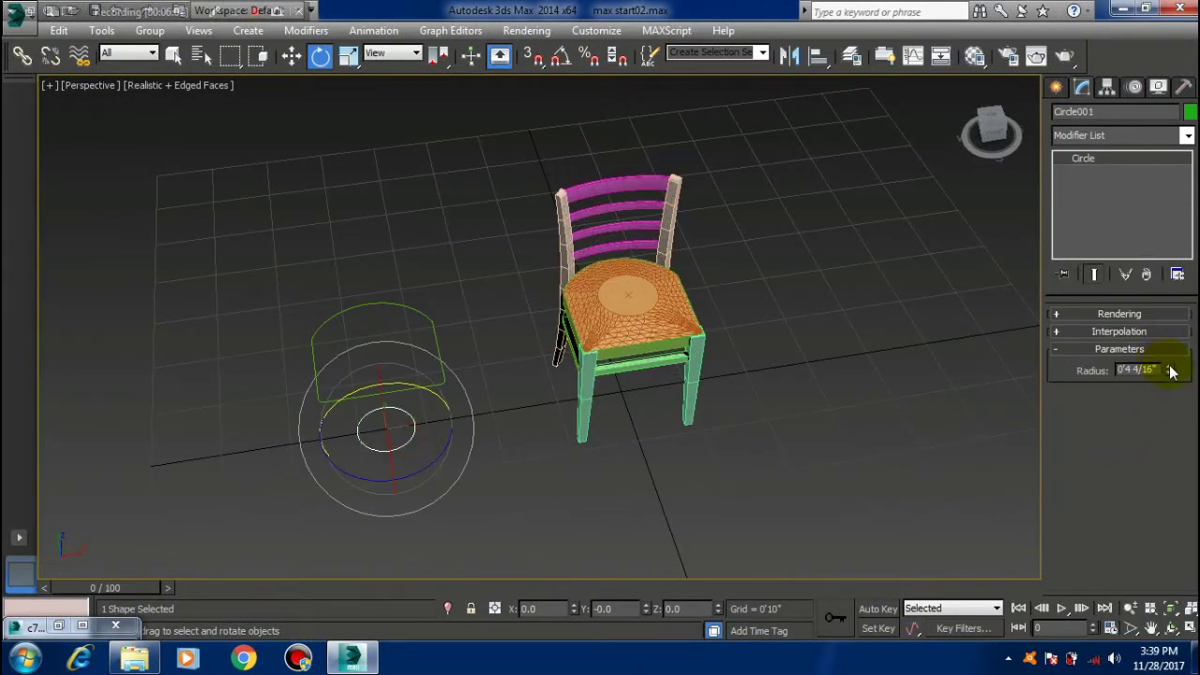
{"action": "left_click_drag", "start_coordinate": [1170, 371], "coordinate": [1170, 343]}
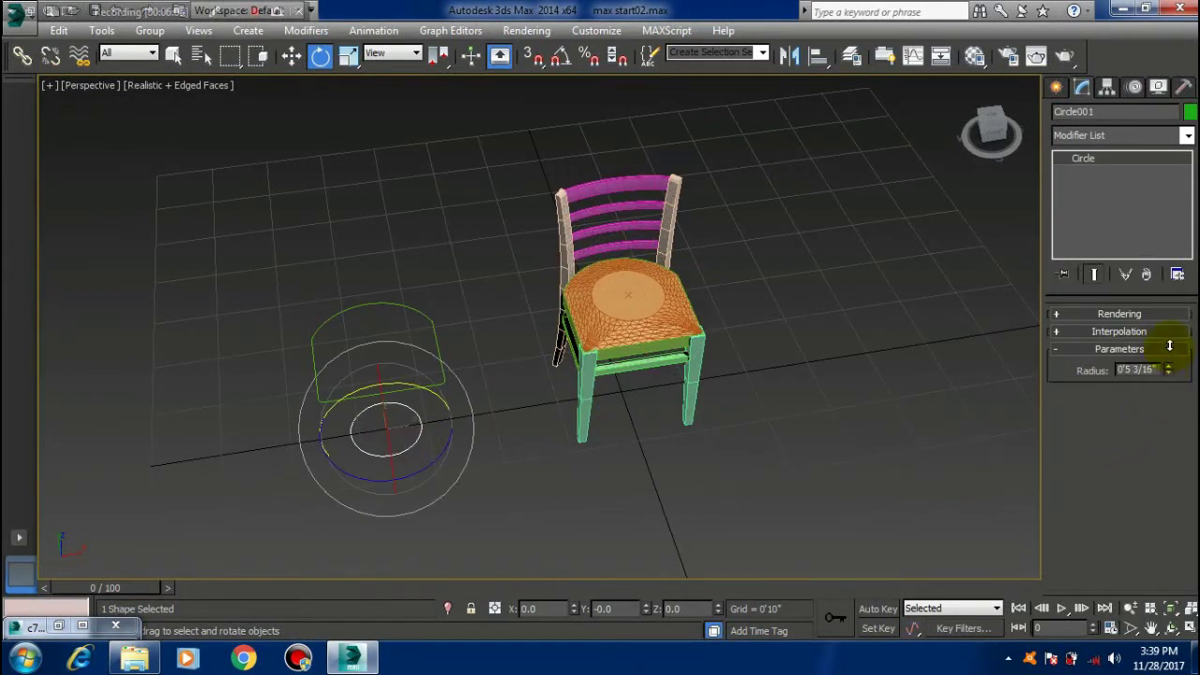
{"action": "middle_click_drag", "start_coordinate": [643, 380], "coordinate": [575, 375]}
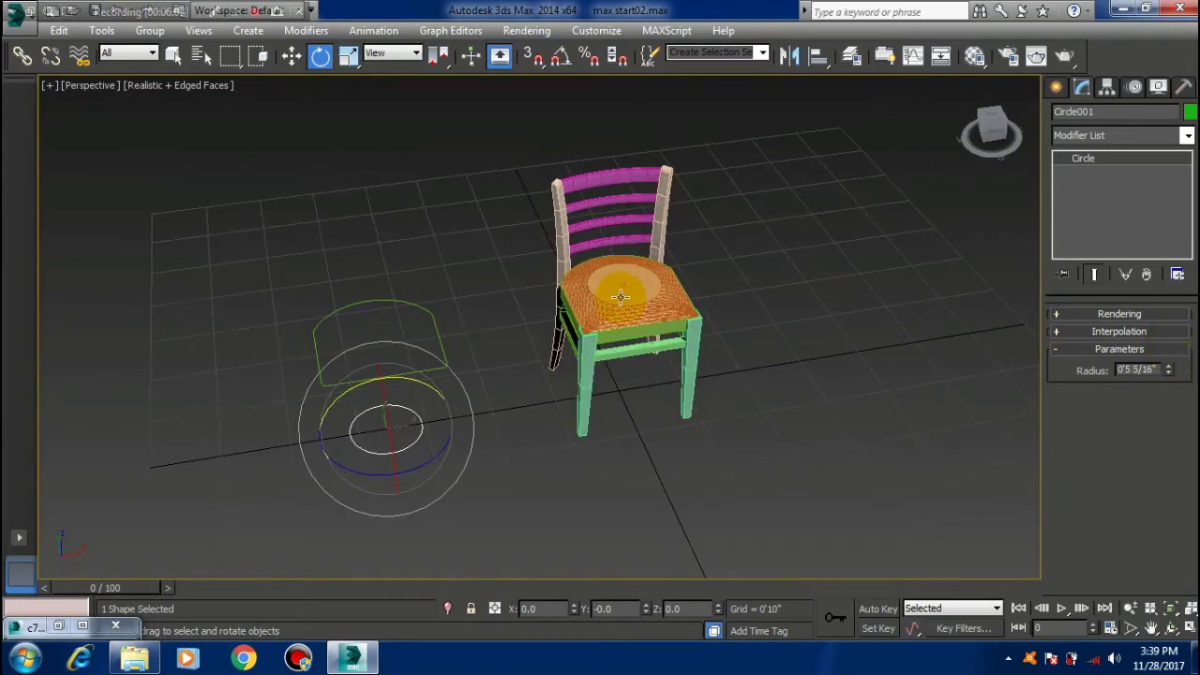
{"action": "middle_click_drag", "start_coordinate": [614, 281], "coordinate": [633, 334]}
{"action": "scroll", "coordinate": [633, 335], "scroll_direction": "up", "scroll_amount": 4}
{"action": "mouse_move", "coordinate": [624, 397]}
{"action": "middle_mouse_down"}
{"action": "mouse_move", "coordinate": [619, 375]}
{"action": "mouse_move", "coordinate": [655, 345]}
{"action": "middle_mouse_up"}
{"action": "scroll", "coordinate": [656, 344], "scroll_direction": "up", "scroll_amount": 3}
{"action": "scroll", "coordinate": [629, 334], "scroll_direction": "up", "scroll_amount": 3}
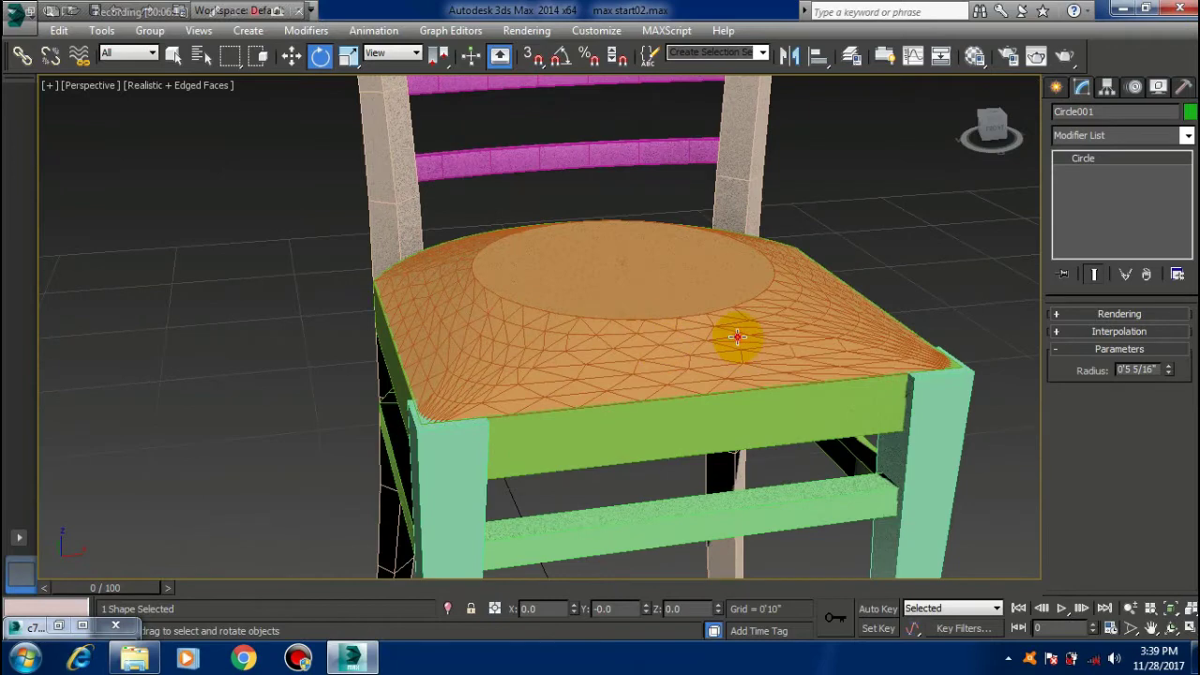
{"action": "left_click", "coordinate": [737, 336]}
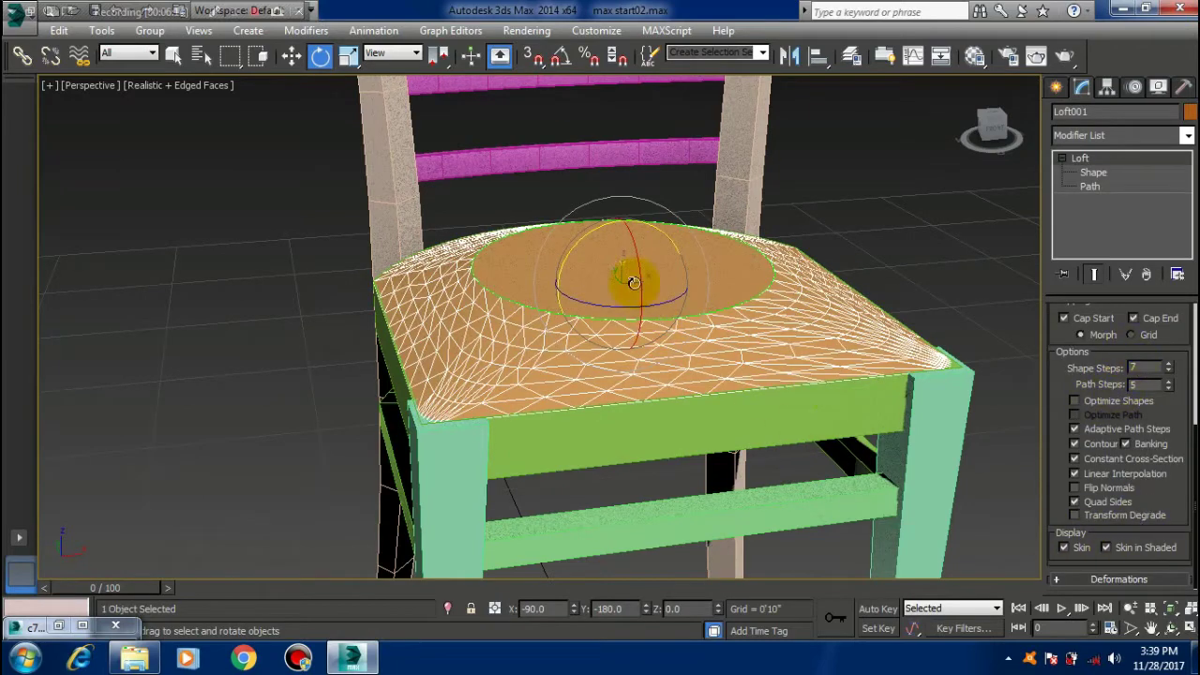
Review the earlier chair render, then expand Loft001's Deformations rollout
{"action": "middle_click_drag", "start_coordinate": [669, 249], "coordinate": [428, 455], "text": "alt"}
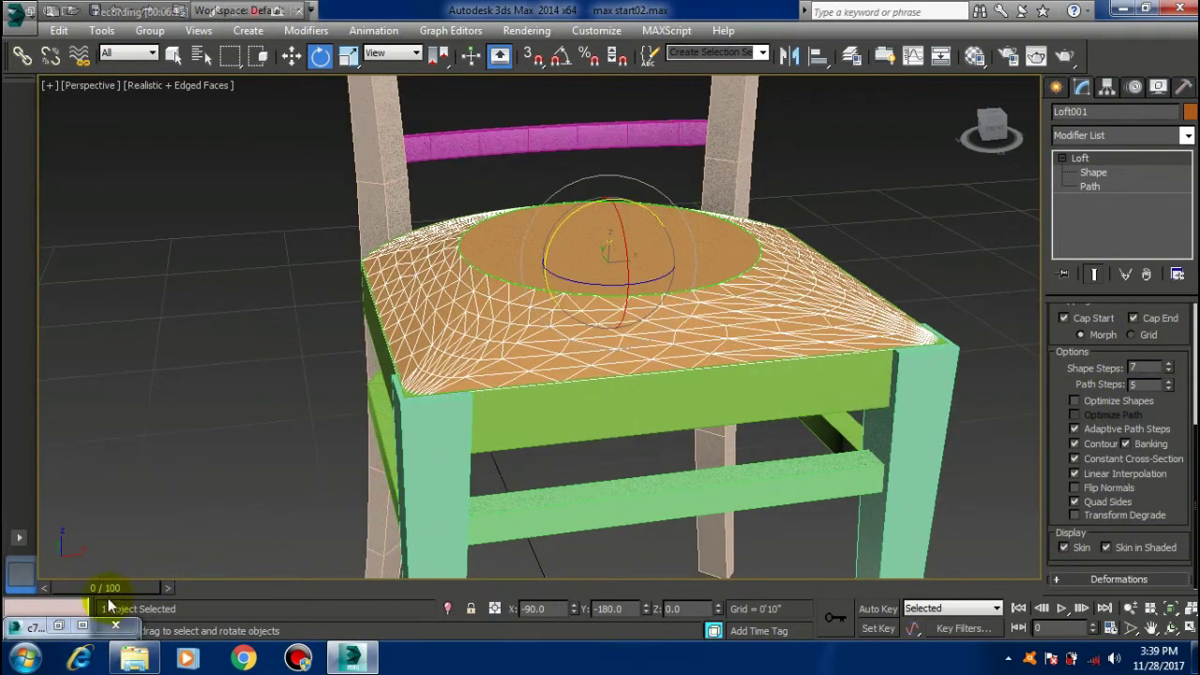
{"action": "left_click", "coordinate": [58, 626]}
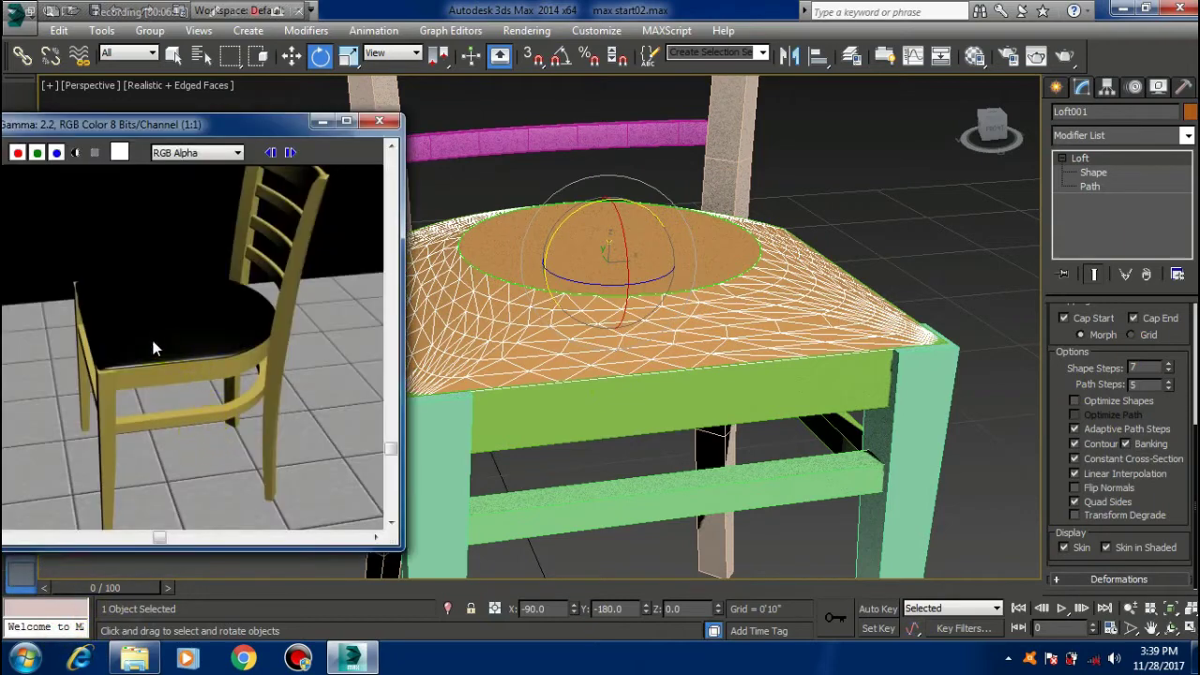
{"action": "left_click", "coordinate": [317, 123]}
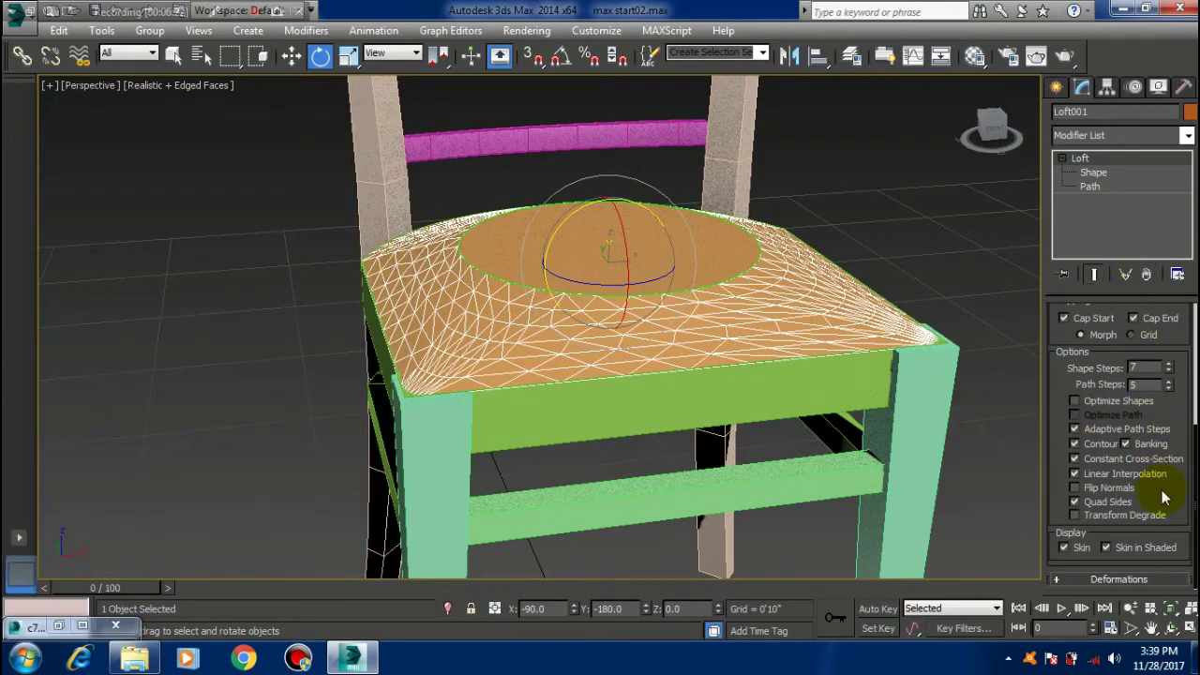
{"action": "left_click", "coordinate": [1097, 580]}
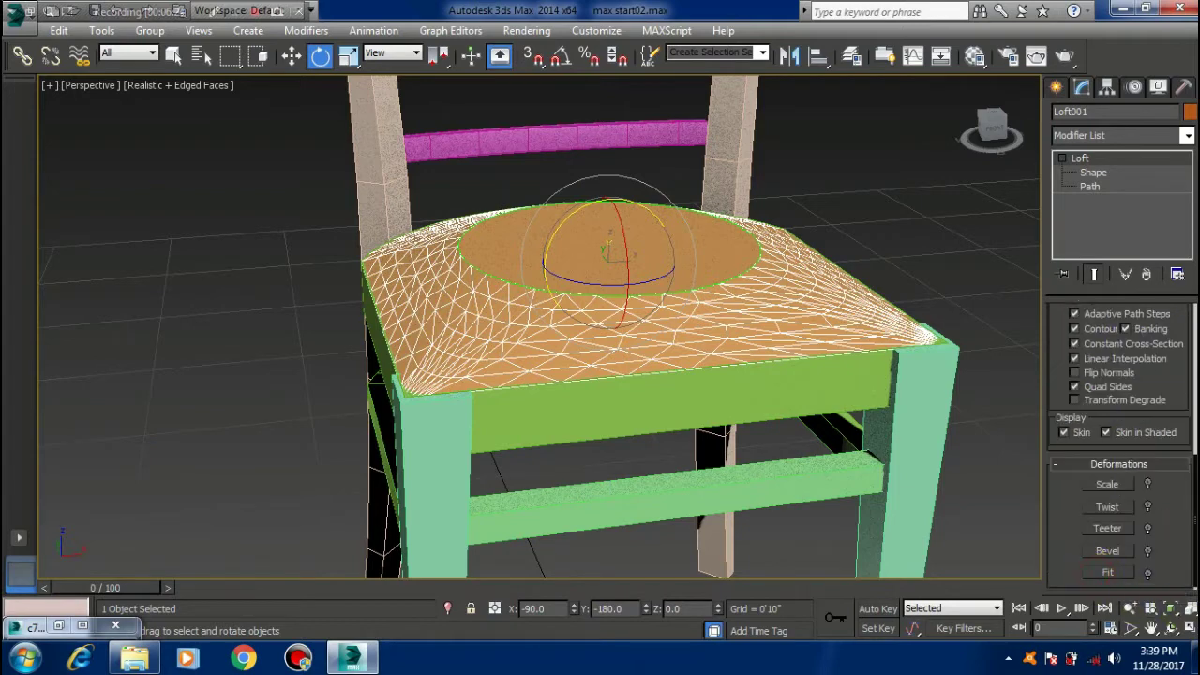
{"action": "left_click_drag", "start_coordinate": [1172, 512], "coordinate": [1170, 487]}
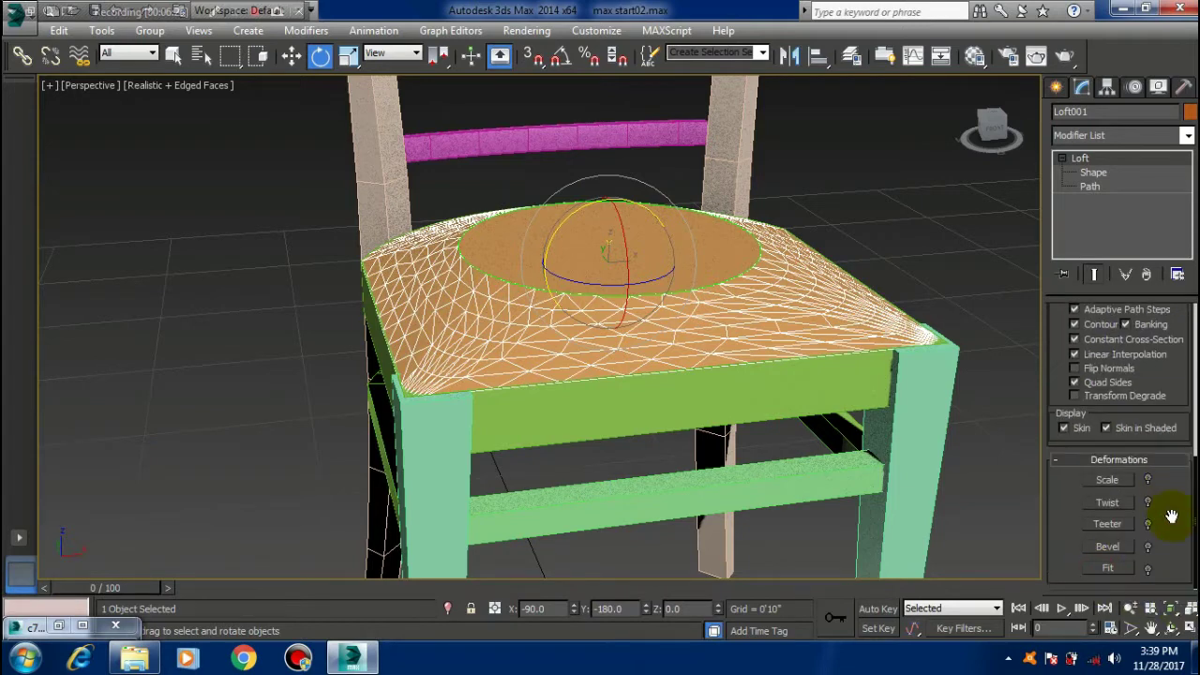
Open the seat's Scale Deformation graph and insert a corner control point mid-curve
{"action": "left_click", "coordinate": [1108, 481]}
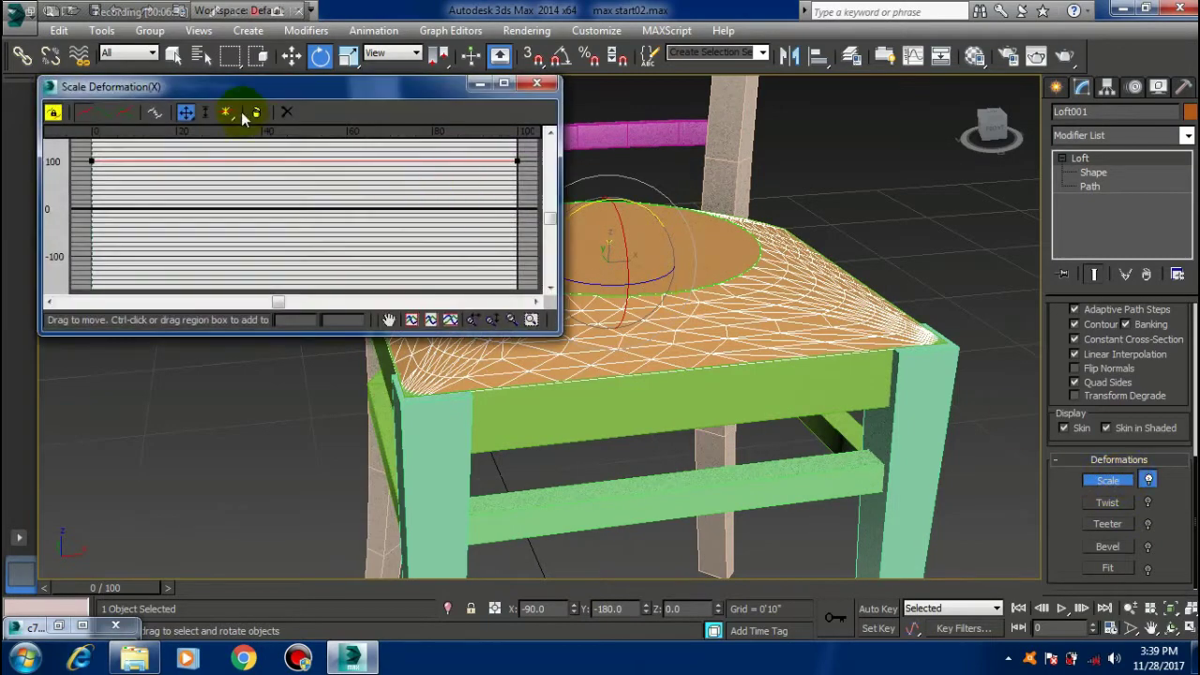
{"action": "left_click_drag", "start_coordinate": [251, 93], "coordinate": [218, 107]}
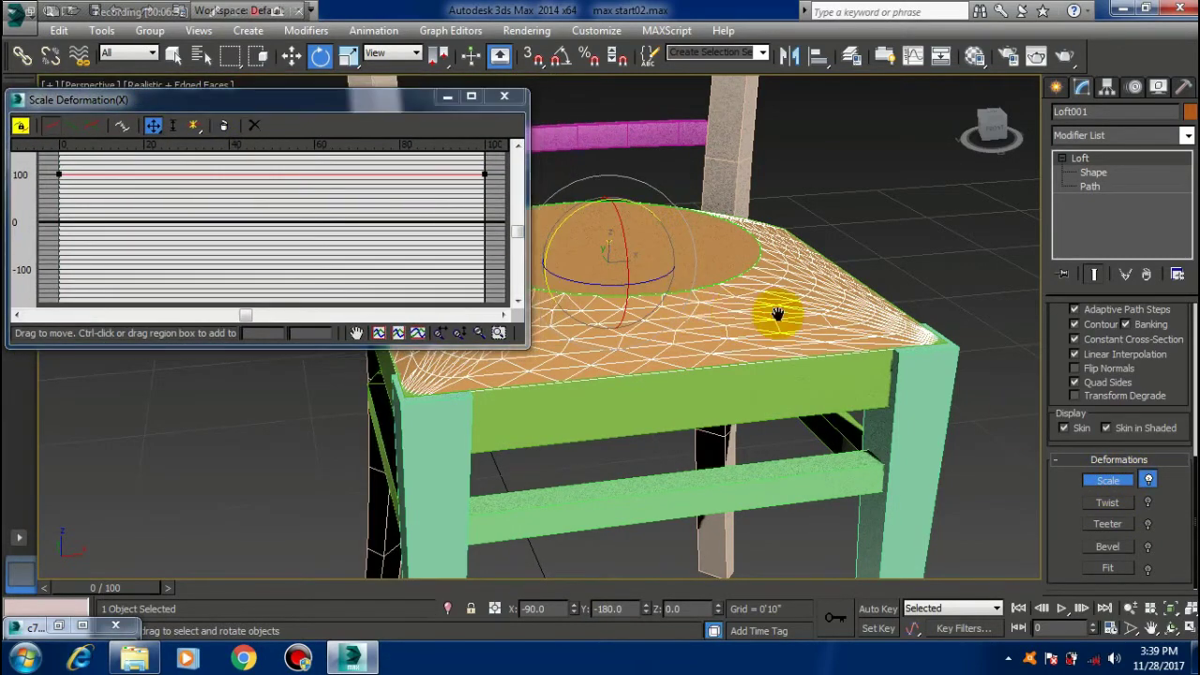
{"action": "middle_click_drag", "start_coordinate": [777, 313], "coordinate": [877, 335]}
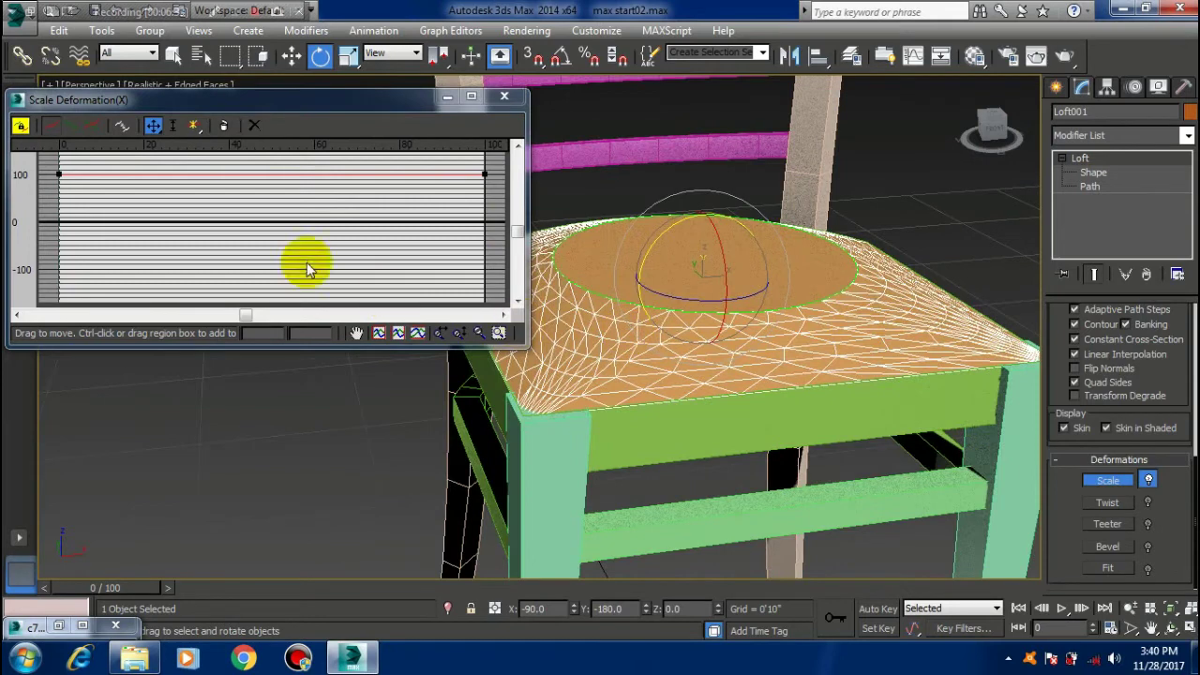
{"action": "left_click", "coordinate": [58, 175]}
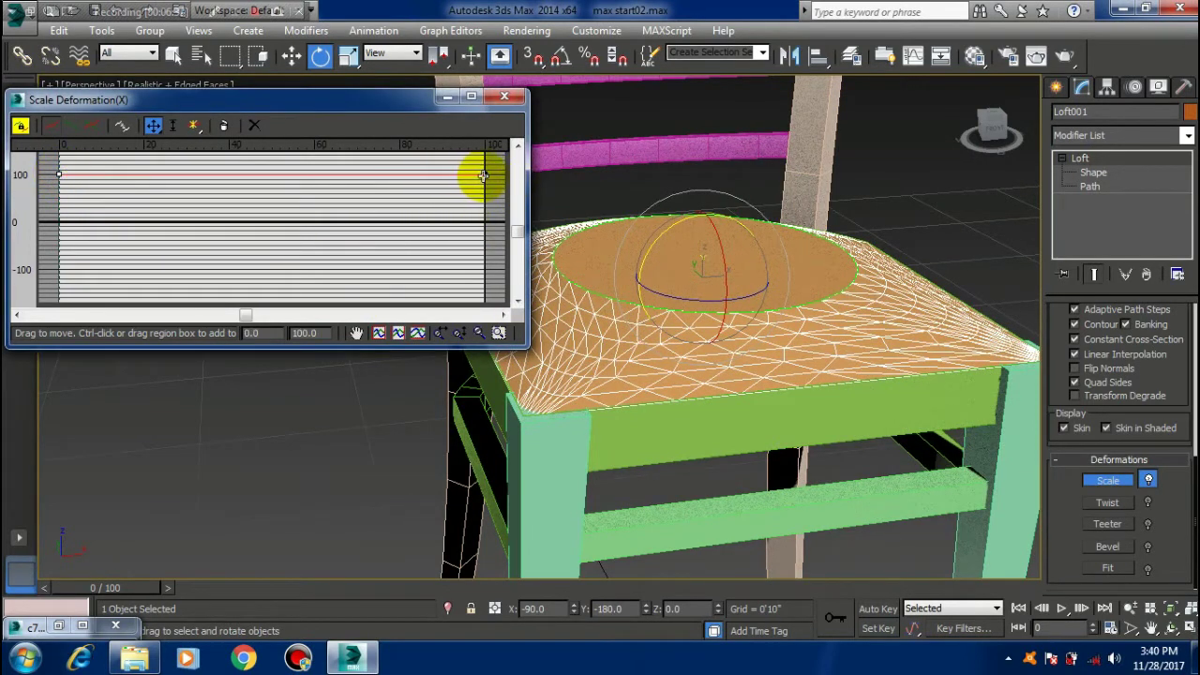
{"action": "left_click", "coordinate": [484, 176]}
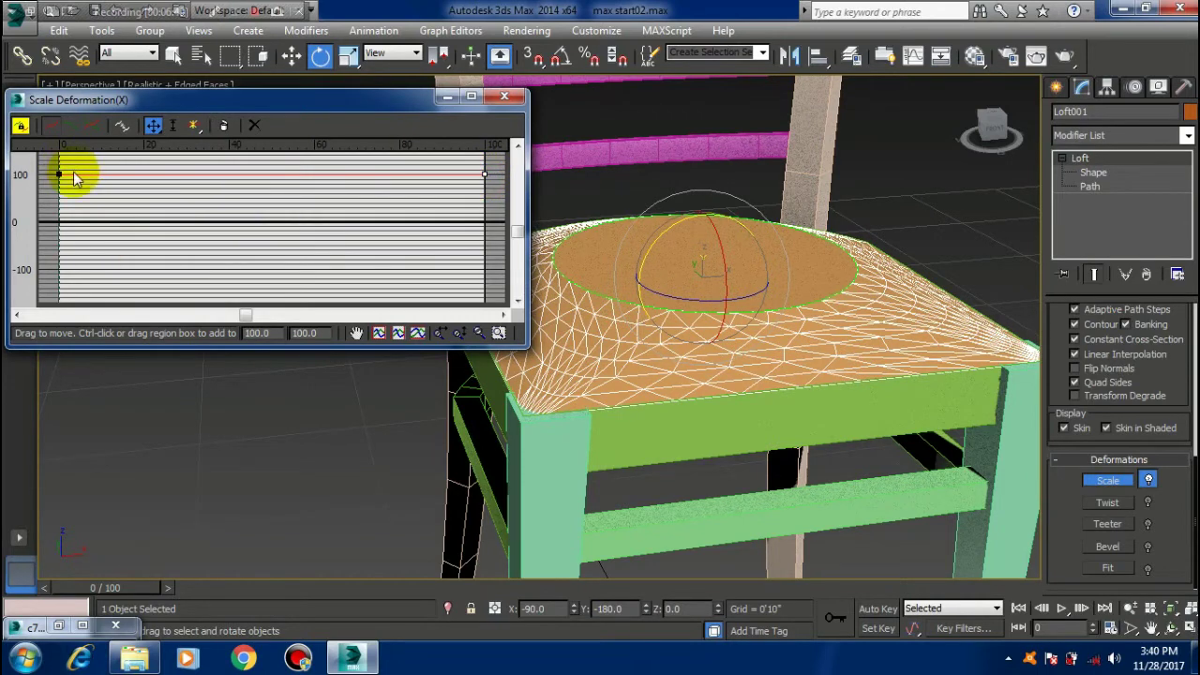
{"action": "left_click", "coordinate": [192, 128]}
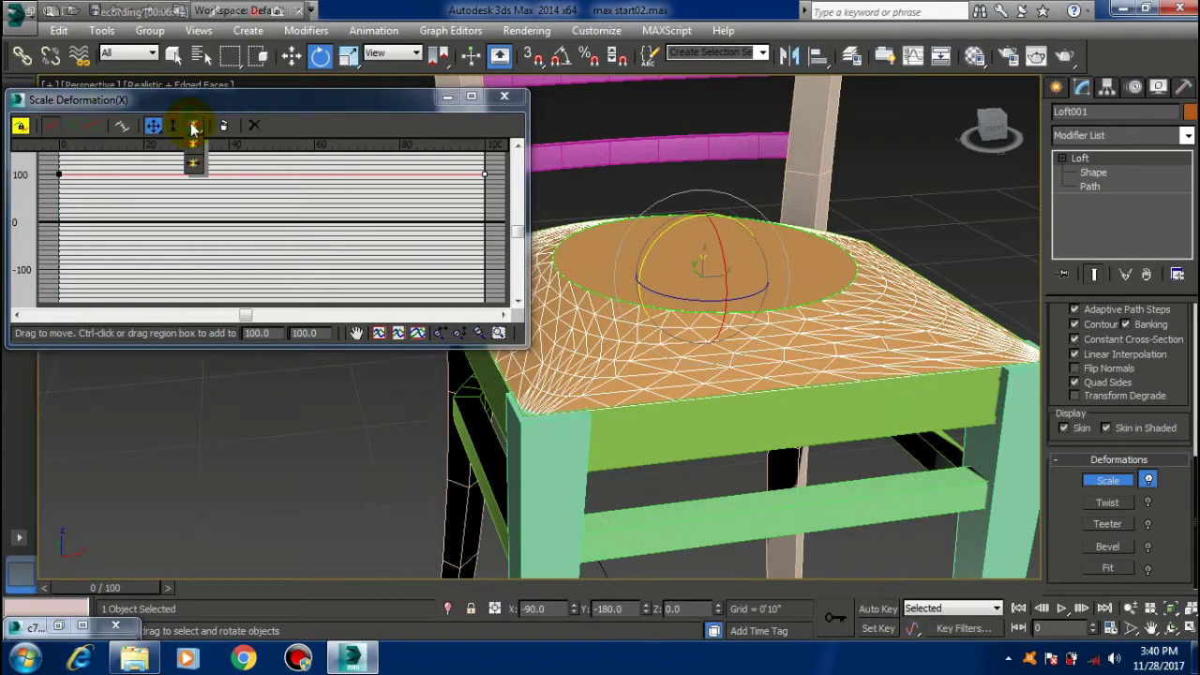
{"action": "left_click", "coordinate": [195, 168]}
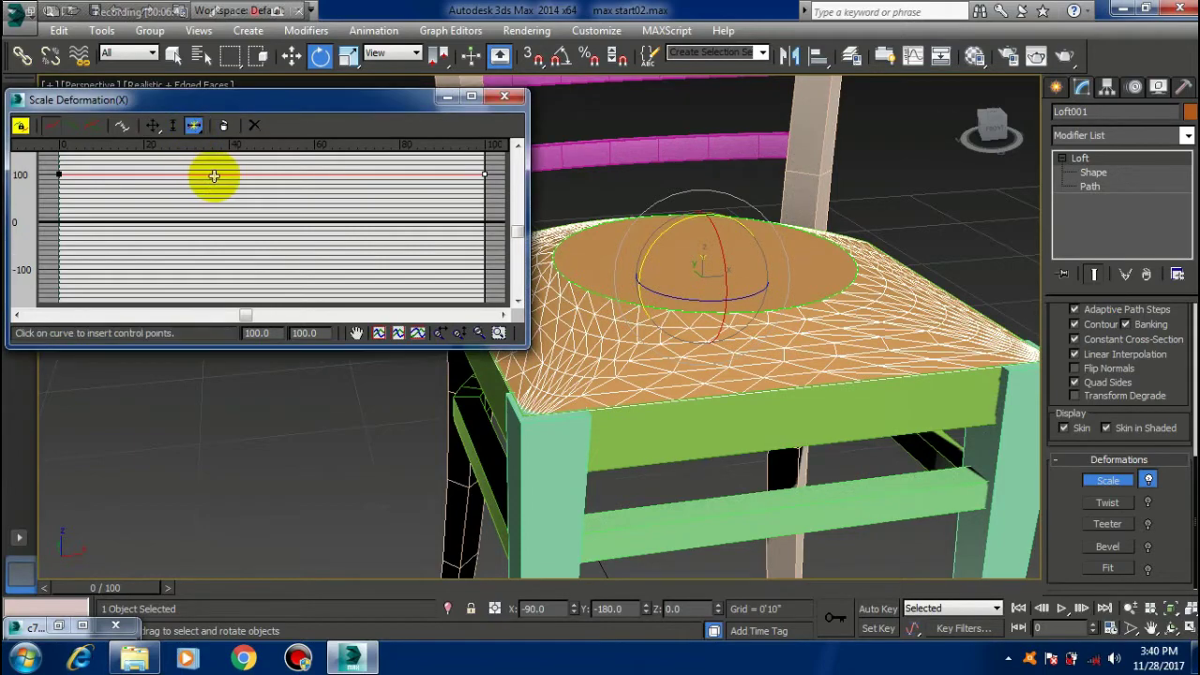
{"action": "left_click", "coordinate": [214, 174]}
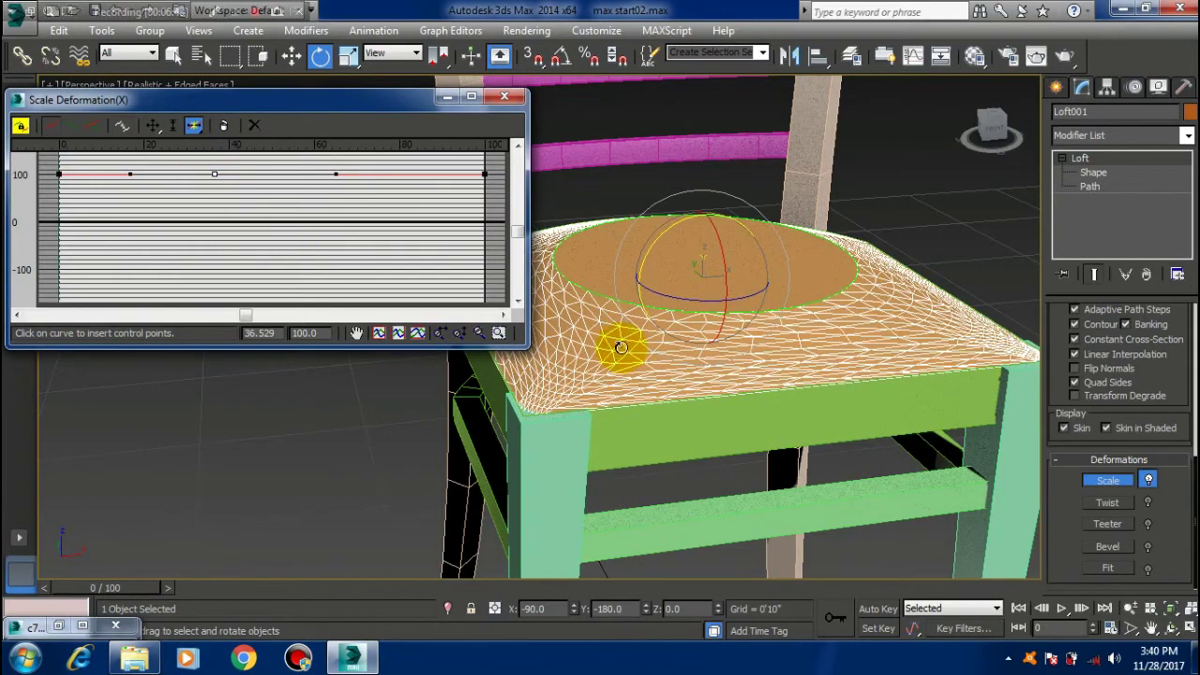
{"action": "mouse_move", "coordinate": [622, 343]}
{"action": "middle_mouse_down"}
{"action": "mouse_move", "coordinate": [665, 384]}
{"action": "mouse_move", "coordinate": [759, 397]}
{"action": "mouse_move", "coordinate": [691, 389]}
{"action": "mouse_move", "coordinate": [707, 396]}
{"action": "middle_mouse_up"}
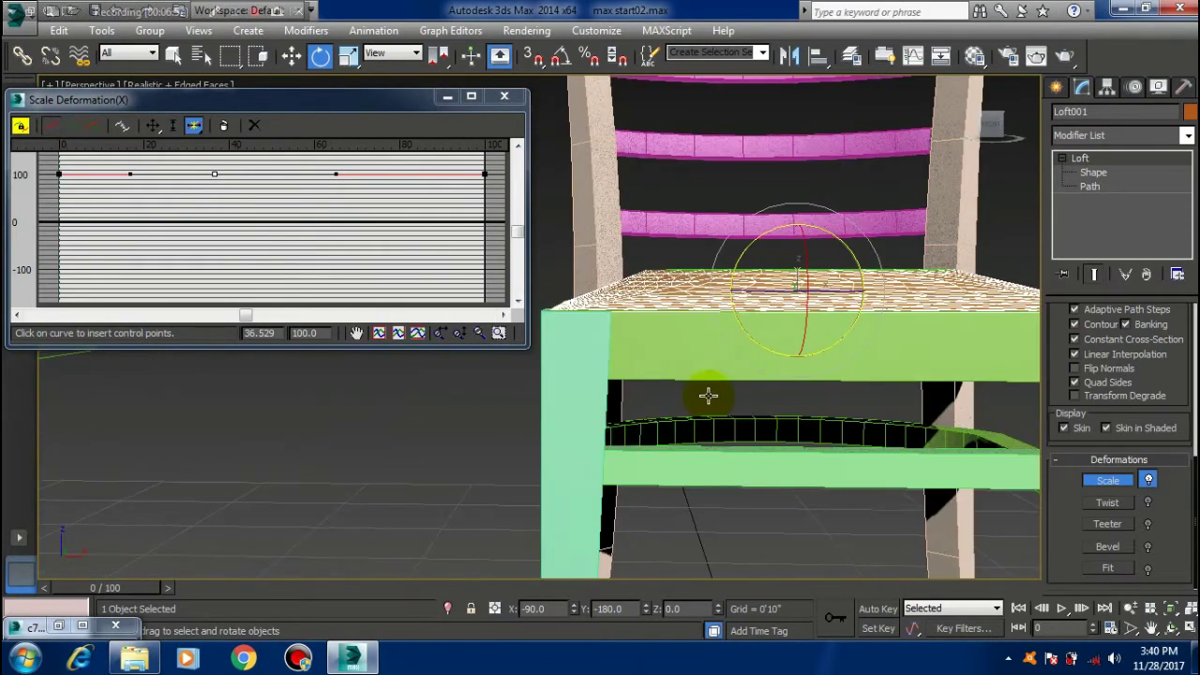
Lower the curve's start point and raise the middle point to about 124 so the cushion bulges
{"action": "left_click", "coordinate": [153, 125]}
{"action": "left_click", "coordinate": [59, 175]}
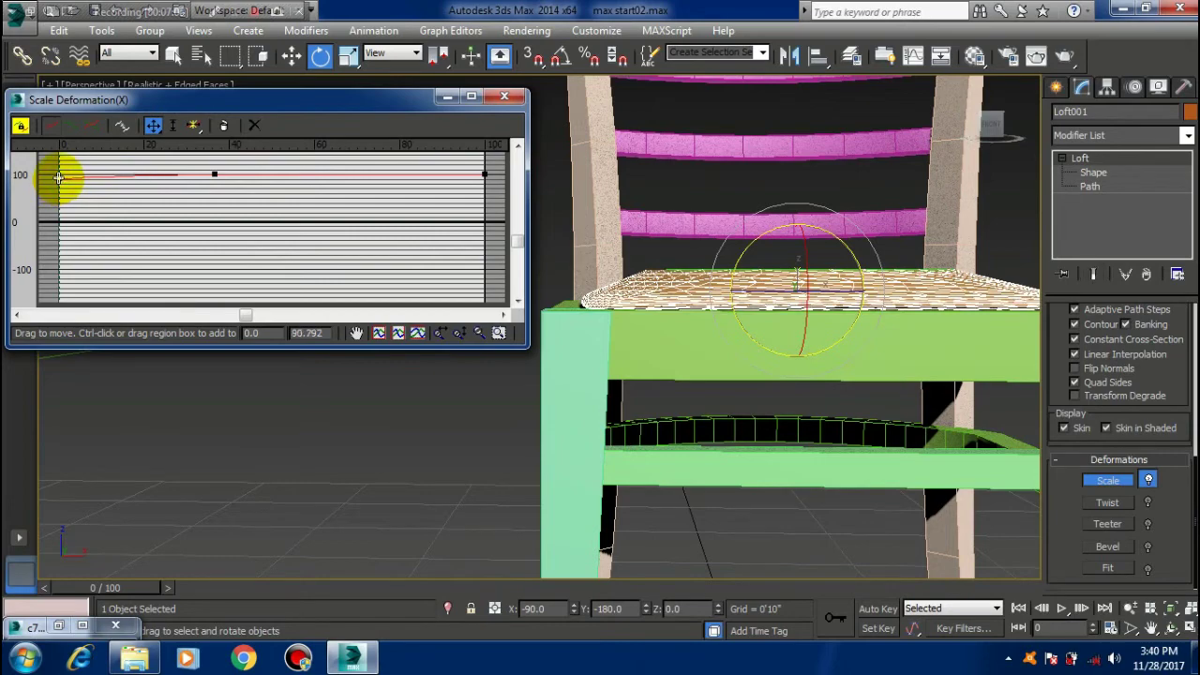
{"action": "mouse_move", "coordinate": [549, 370]}
{"action": "middle_mouse_down", "text": "alt"}
{"action": "mouse_move", "coordinate": [615, 424]}
{"action": "mouse_move", "coordinate": [563, 392]}
{"action": "middle_mouse_up", "text": "alt"}
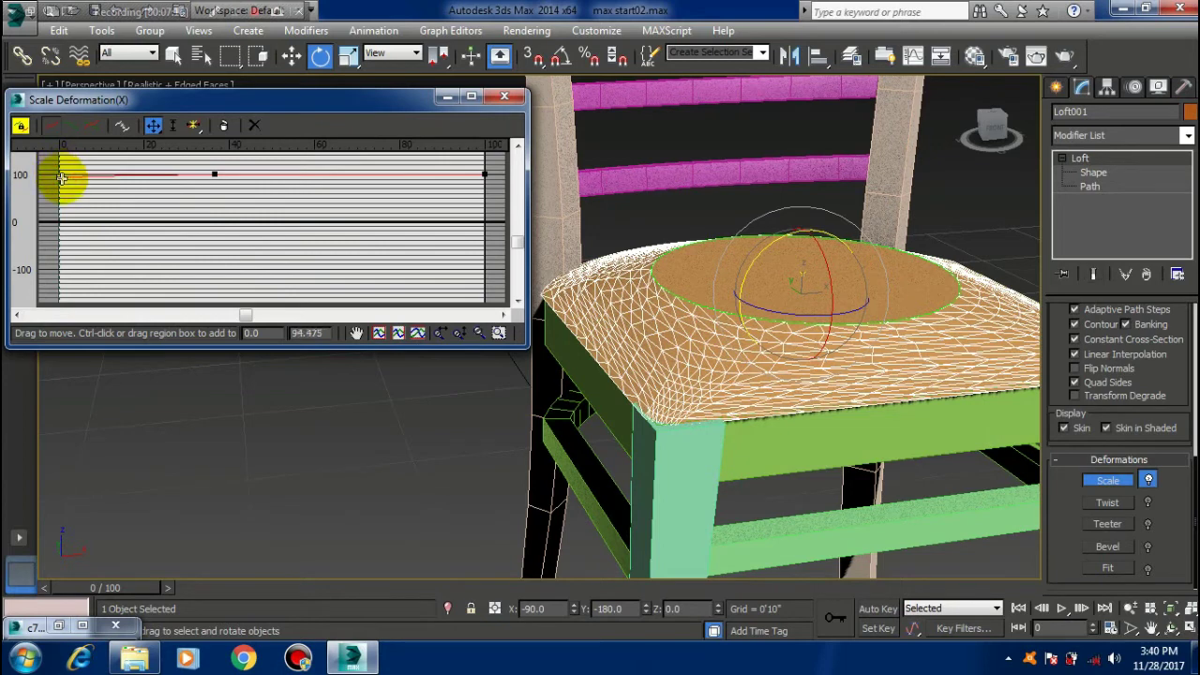
{"action": "left_click_drag", "start_coordinate": [61, 179], "coordinate": [57, 182]}
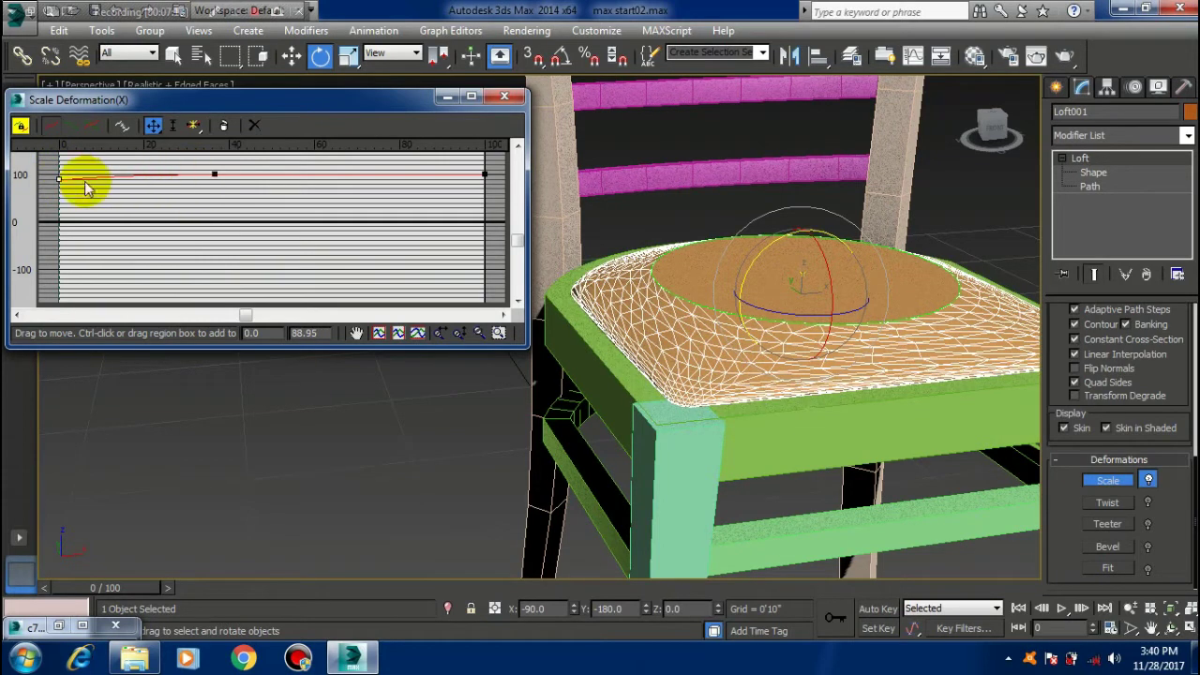
{"action": "left_click", "coordinate": [213, 177]}
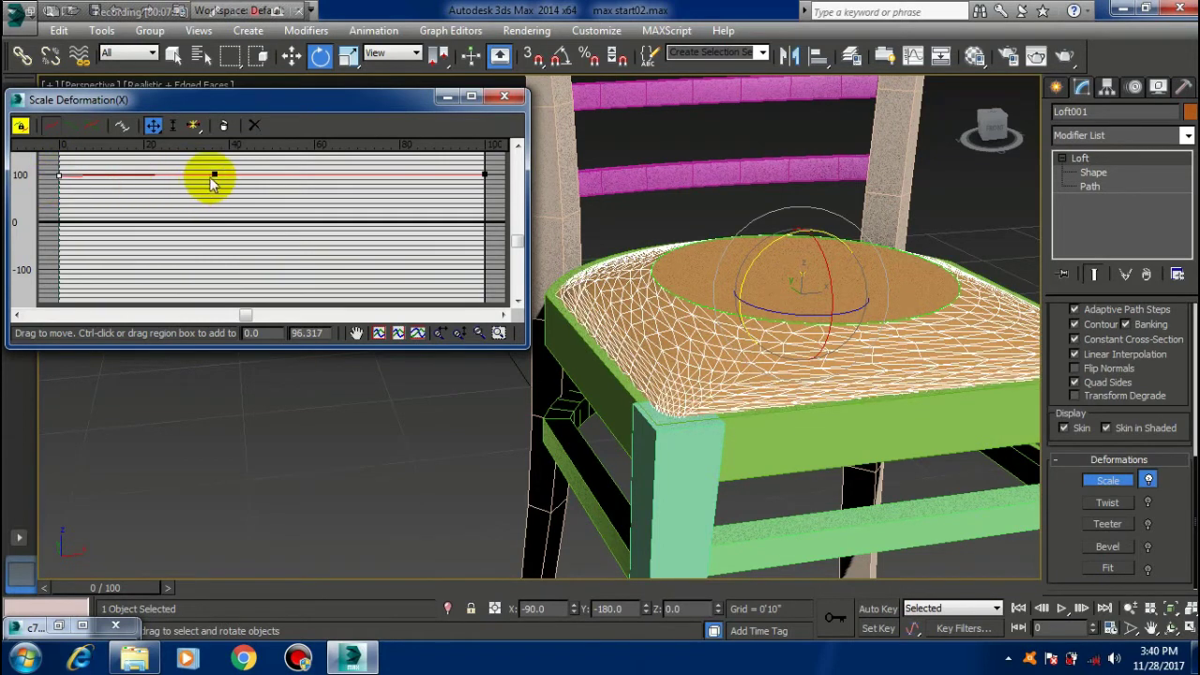
{"action": "left_click", "coordinate": [214, 175]}
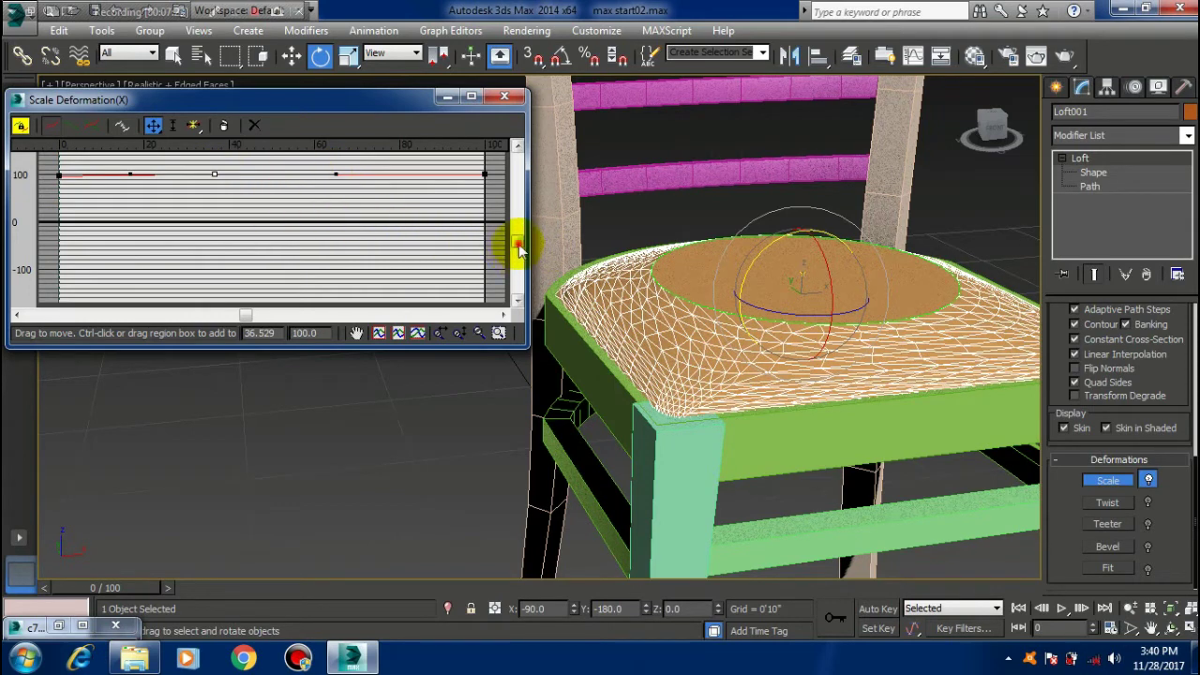
{"action": "left_click_drag", "start_coordinate": [518, 249], "coordinate": [517, 229]}
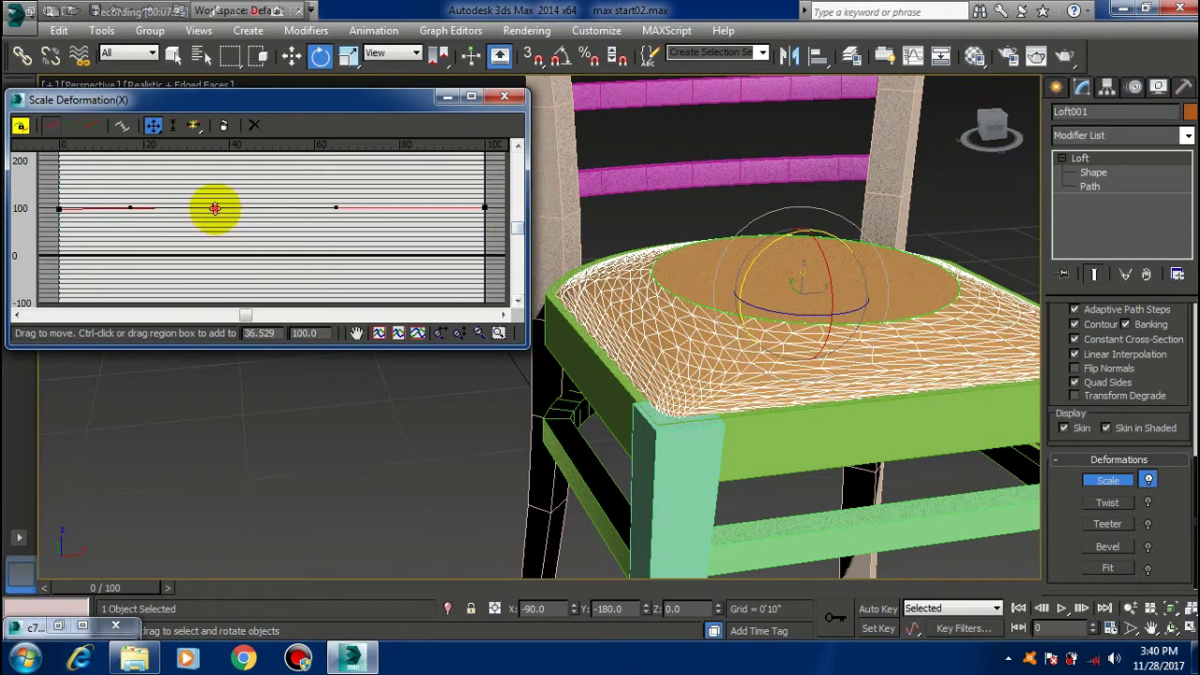
{"action": "left_click_drag", "start_coordinate": [214, 207], "coordinate": [214, 197]}
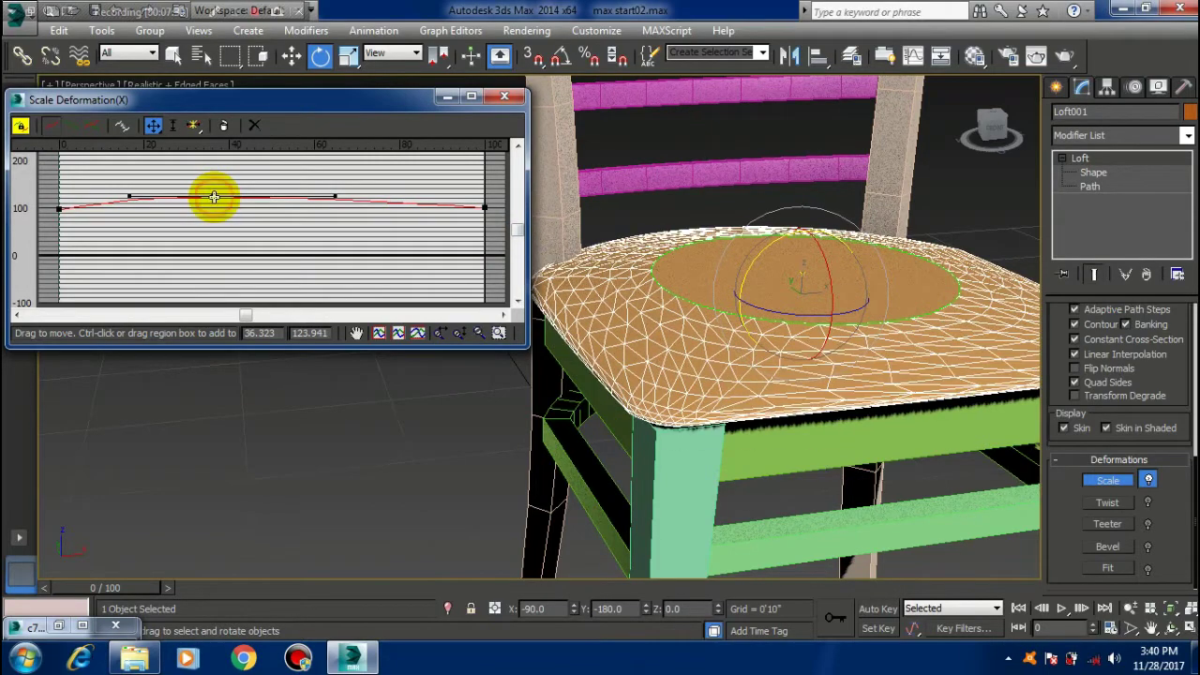
{"action": "mouse_move", "coordinate": [718, 482]}
{"action": "middle_mouse_down", "text": "alt"}
{"action": "mouse_move", "coordinate": [696, 429]}
{"action": "mouse_move", "coordinate": [665, 443]}
{"action": "mouse_move", "coordinate": [576, 437]}
{"action": "mouse_move", "coordinate": [741, 466]}
{"action": "middle_mouse_up", "text": "alt"}
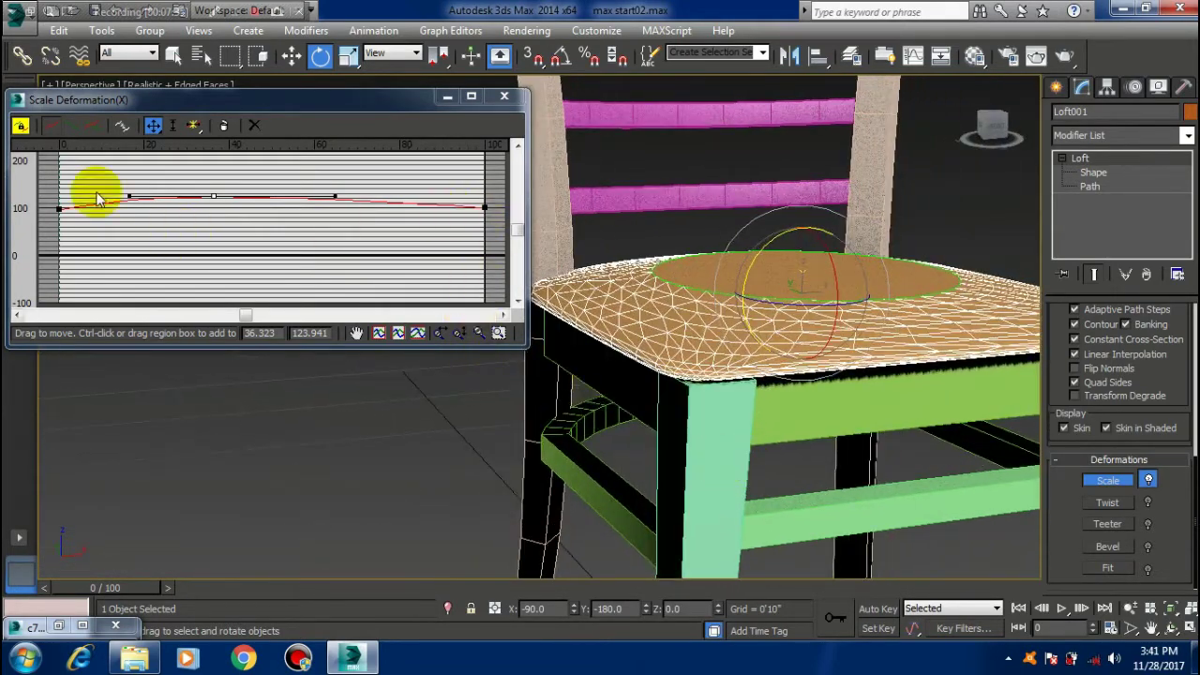
Make the scale curve's first point Bezier-Corner, curve its tangent, and nudge the middle point higher
{"action": "left_click", "coordinate": [60, 208]}
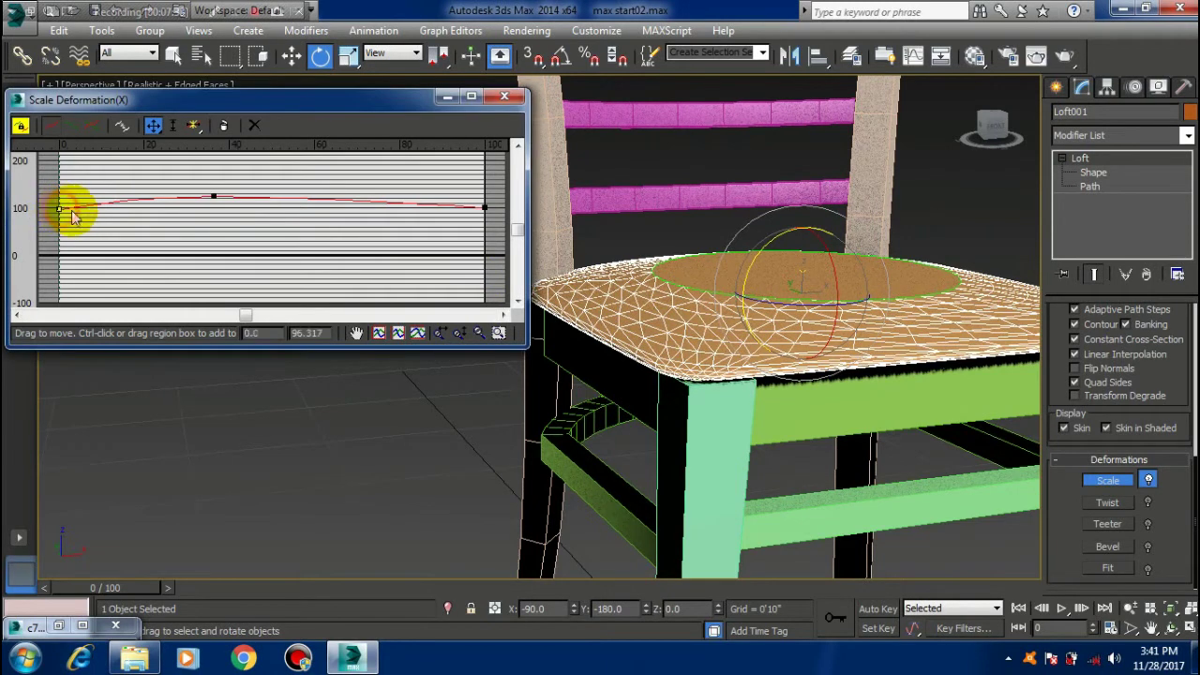
{"action": "right_click", "coordinate": [60, 208]}
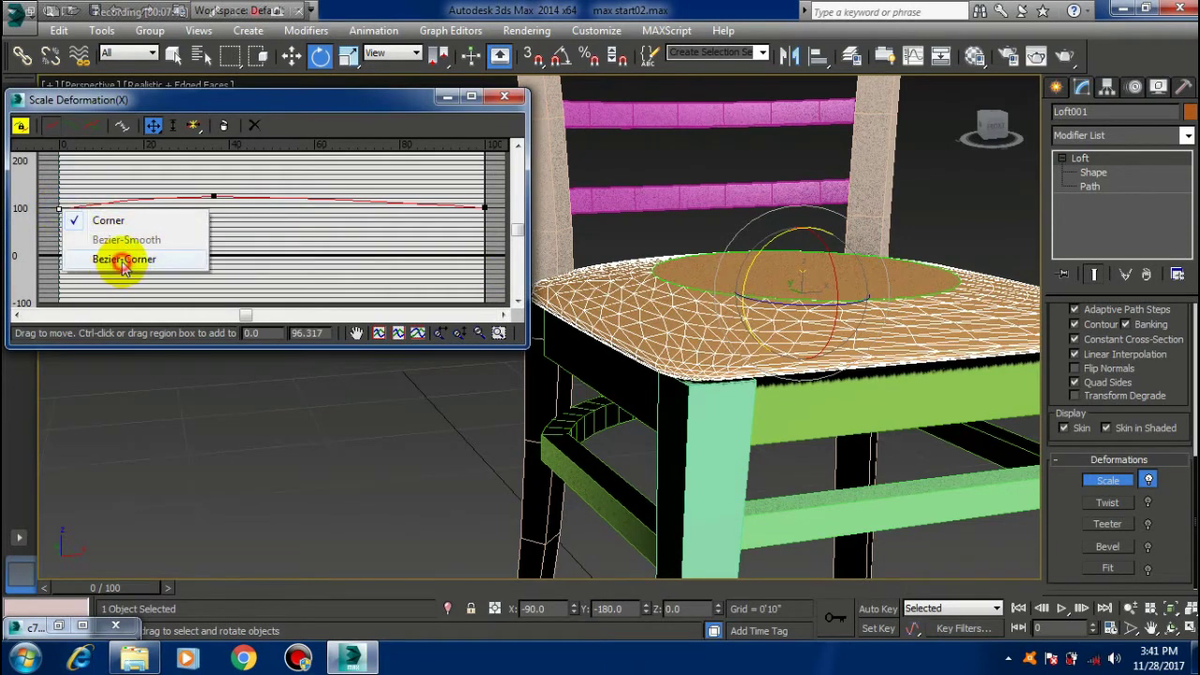
{"action": "left_click", "coordinate": [123, 260]}
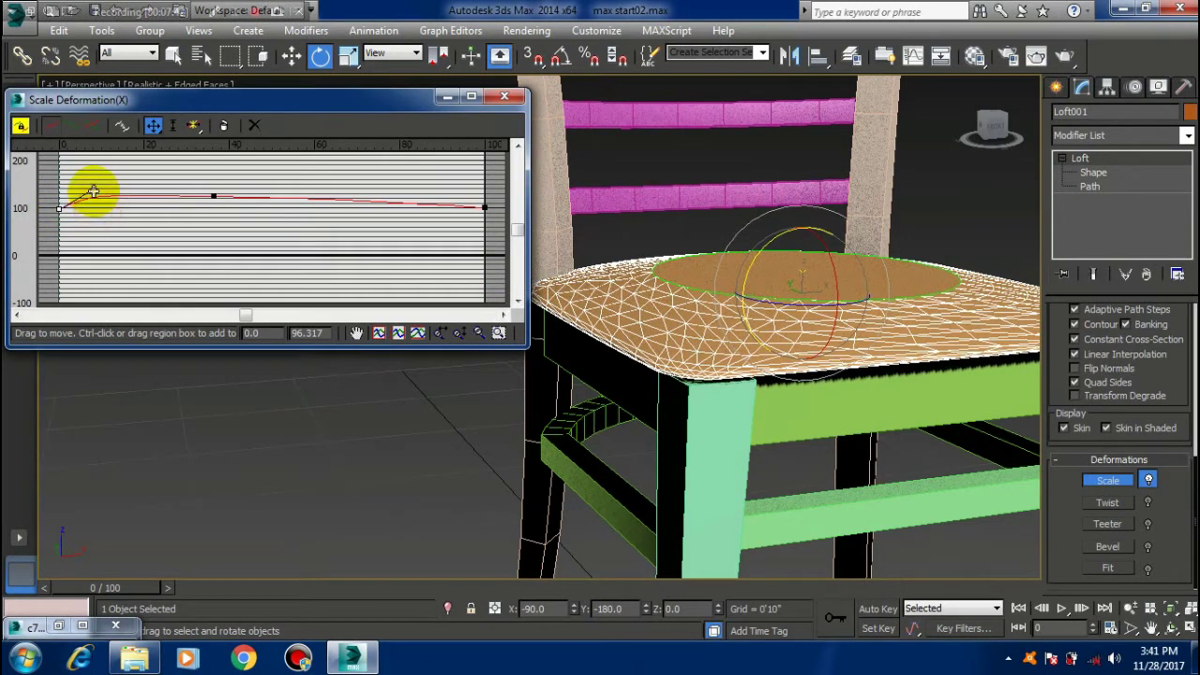
{"action": "left_click_drag", "start_coordinate": [93, 192], "coordinate": [136, 191]}
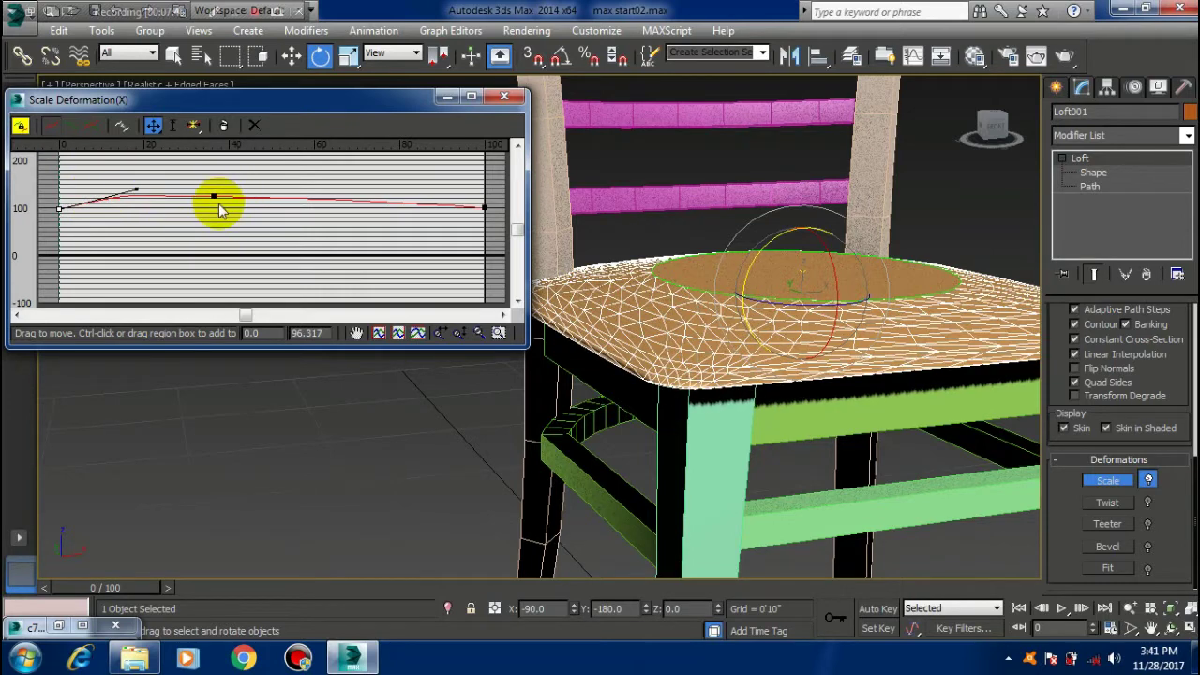
{"action": "left_click_drag", "start_coordinate": [215, 199], "coordinate": [249, 198]}
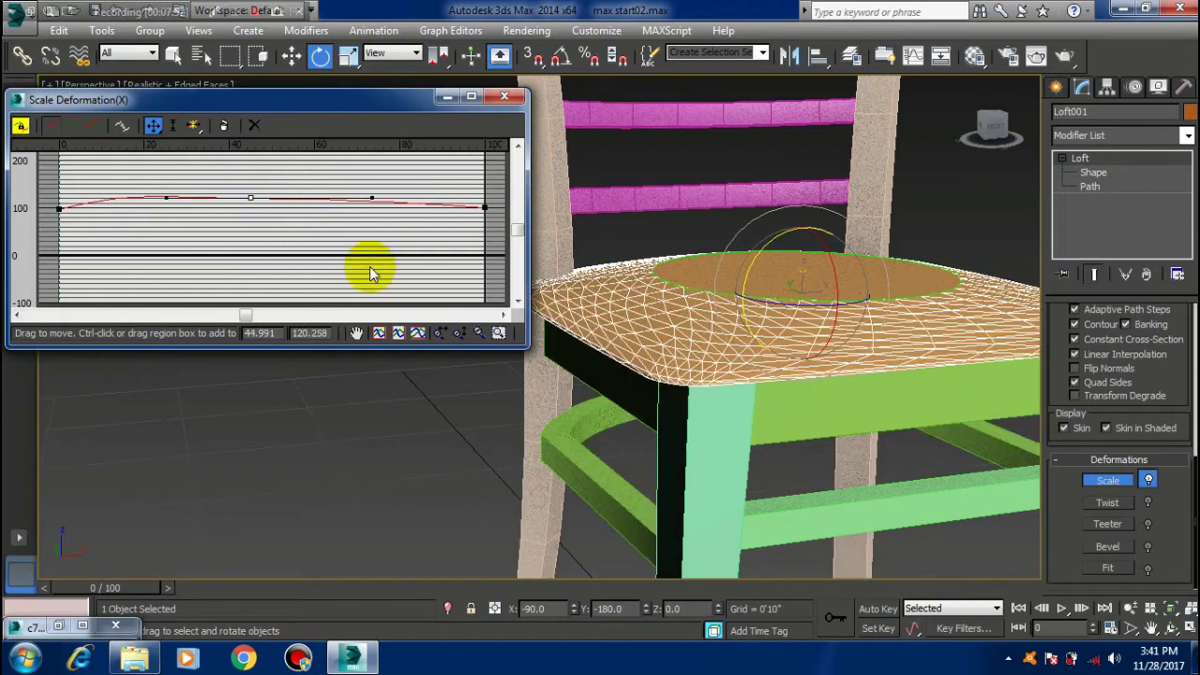
{"action": "mouse_move", "coordinate": [717, 394]}
{"action": "middle_mouse_down", "text": "alt"}
{"action": "mouse_move", "coordinate": [702, 381]}
{"action": "mouse_move", "coordinate": [779, 348]}
{"action": "mouse_move", "coordinate": [808, 348]}
{"action": "mouse_move", "coordinate": [807, 370]}
{"action": "middle_mouse_up", "text": "alt"}
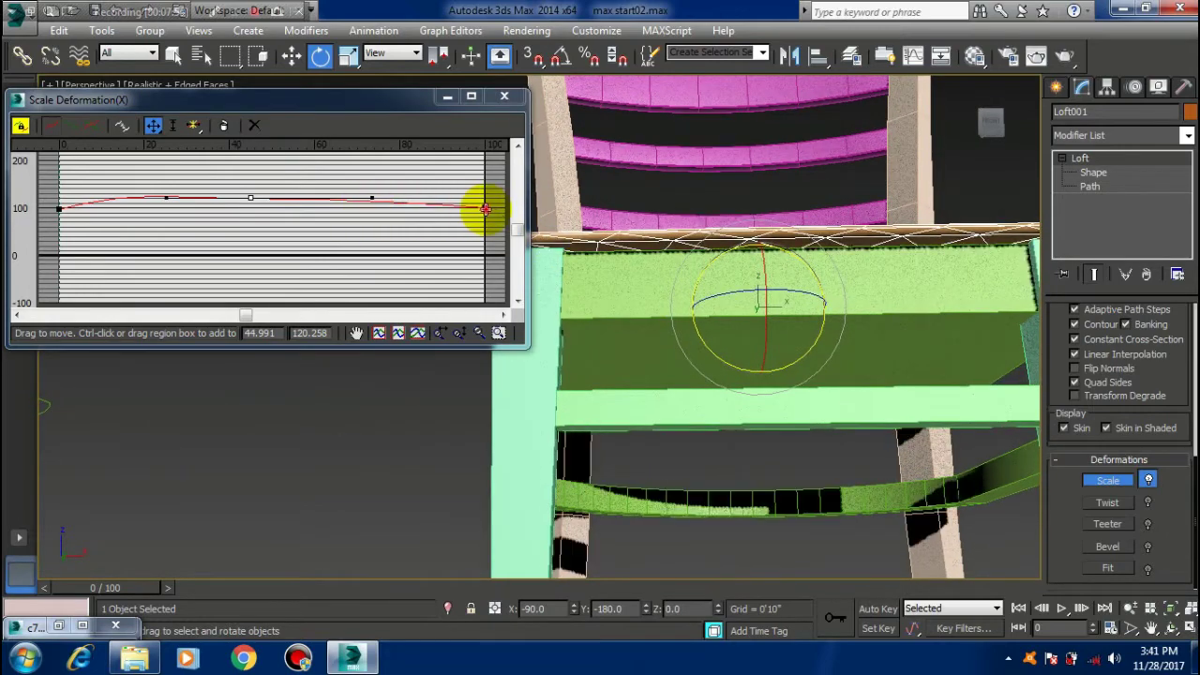
Make the curve's end point Bezier-Corner and raise its tangent to round the edge
{"action": "left_click", "coordinate": [485, 208]}
{"action": "right_click", "coordinate": [485, 208]}
{"action": "left_click", "coordinate": [516, 260]}
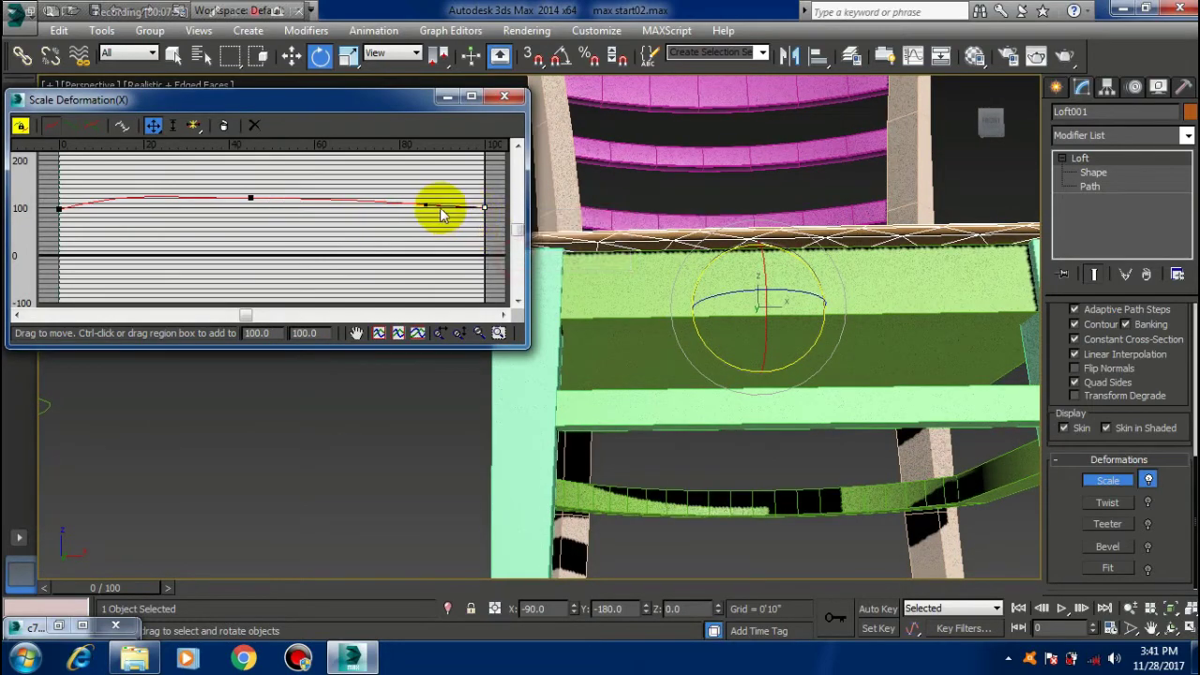
{"action": "left_click_drag", "start_coordinate": [427, 205], "coordinate": [423, 192]}
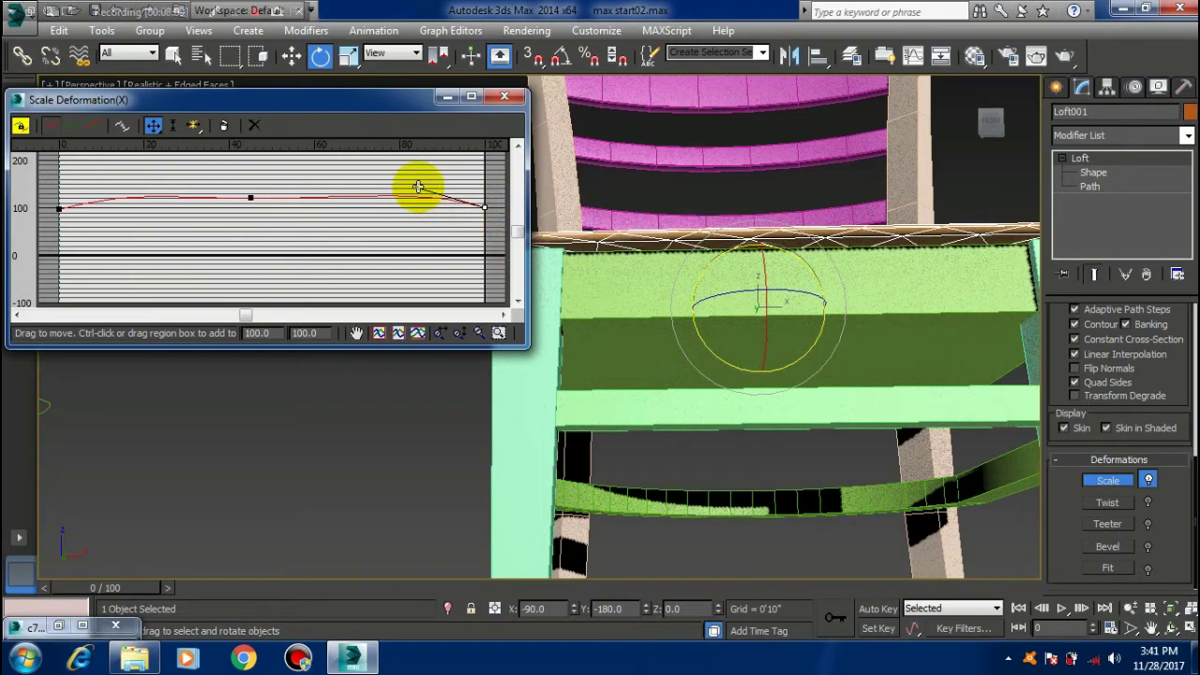
{"action": "middle_click_drag", "start_coordinate": [782, 284], "coordinate": [824, 333], "text": "alt"}
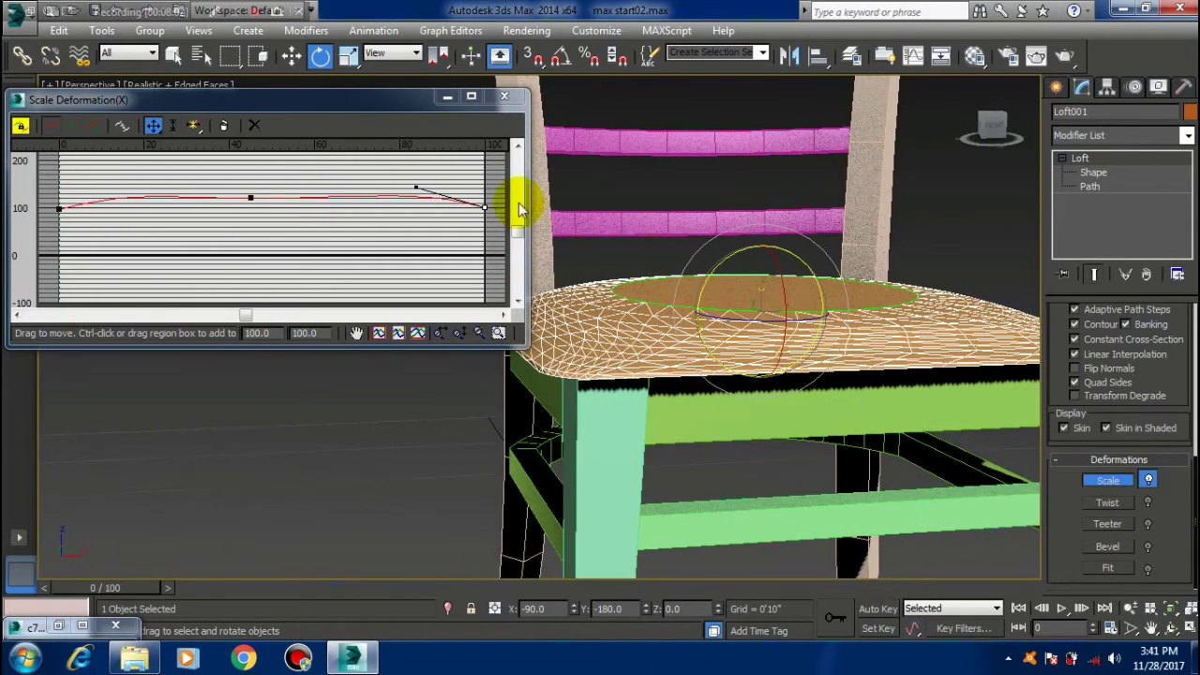
Drop the scale curve's first point to 61.326, undoing a stray middle-point change
{"action": "left_click", "coordinate": [59, 208]}
{"action": "left_click_drag", "start_coordinate": [59, 219], "coordinate": [59, 223]}
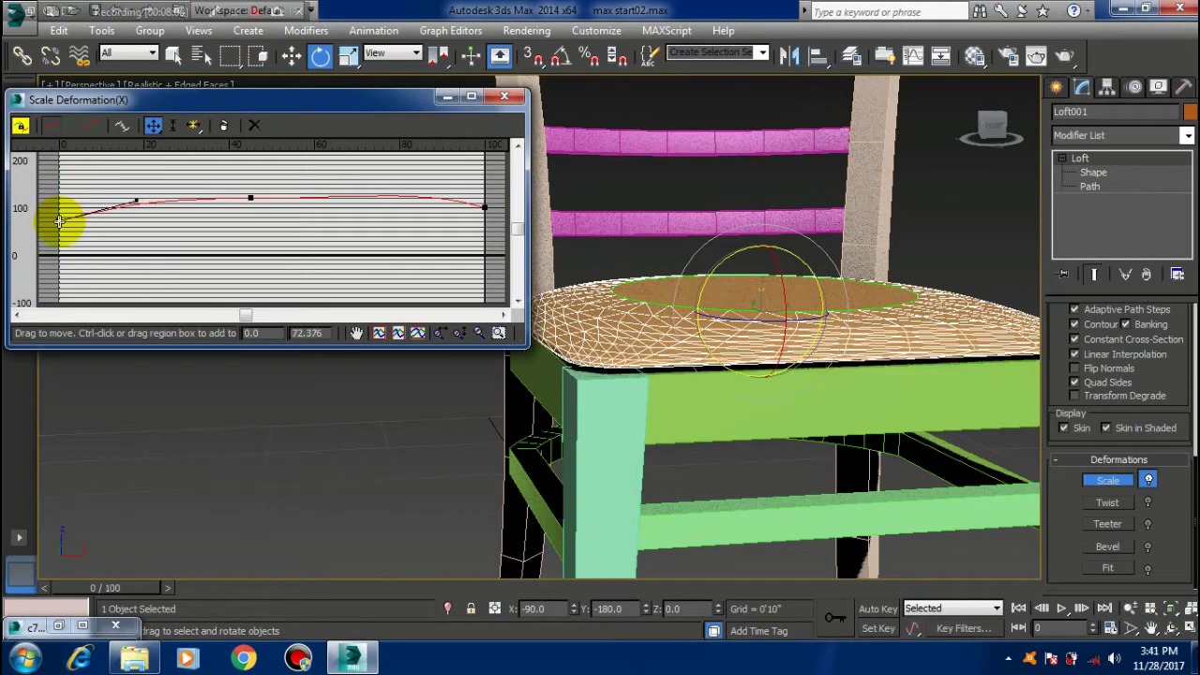
{"action": "mouse_move", "coordinate": [681, 369]}
{"action": "middle_mouse_down", "text": "alt"}
{"action": "mouse_move", "coordinate": [572, 375]}
{"action": "mouse_move", "coordinate": [653, 401]}
{"action": "middle_mouse_up", "text": "alt"}
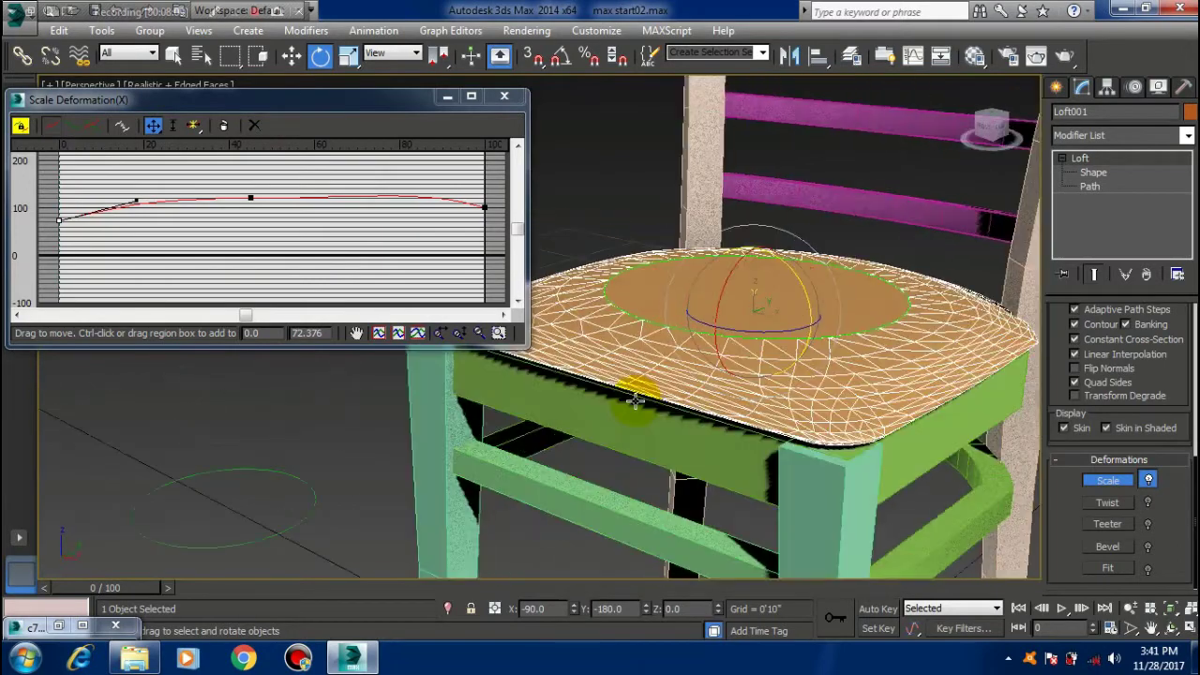
{"action": "left_click", "coordinate": [251, 200]}
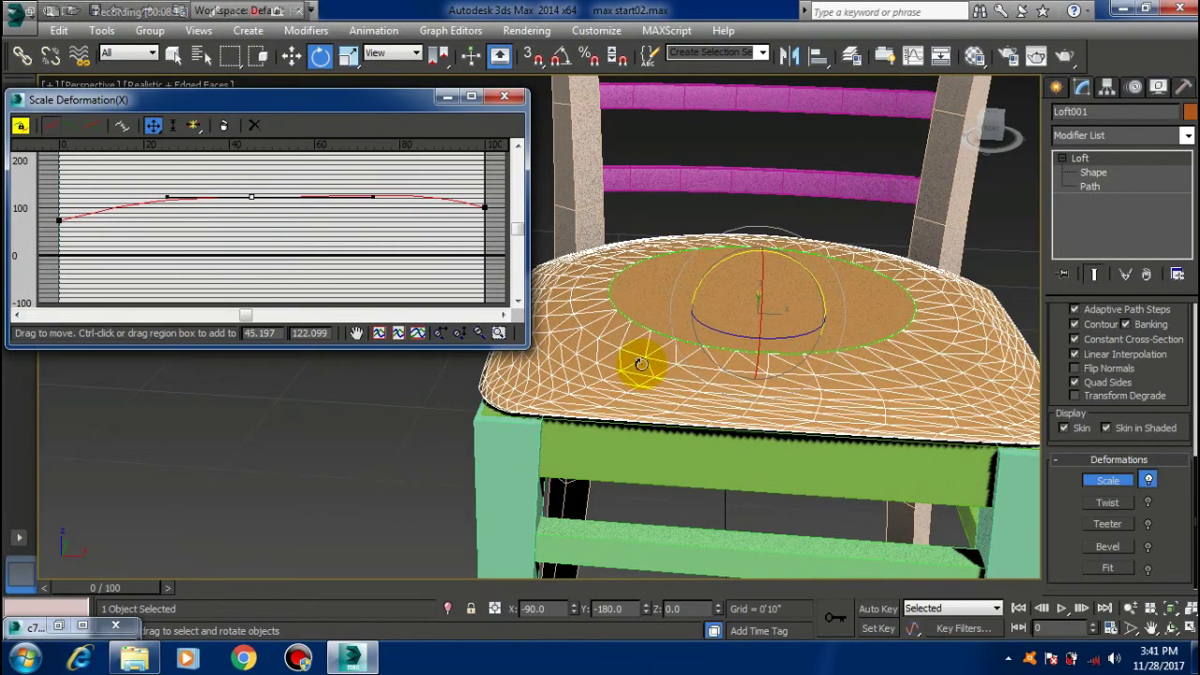
{"action": "mouse_move", "coordinate": [638, 357]}
{"action": "middle_mouse_down", "text": "alt"}
{"action": "mouse_move", "coordinate": [703, 322]}
{"action": "mouse_move", "coordinate": [691, 309]}
{"action": "mouse_move", "coordinate": [710, 303]}
{"action": "mouse_move", "coordinate": [694, 312]}
{"action": "mouse_move", "coordinate": [820, 363]}
{"action": "middle_mouse_up", "text": "alt"}
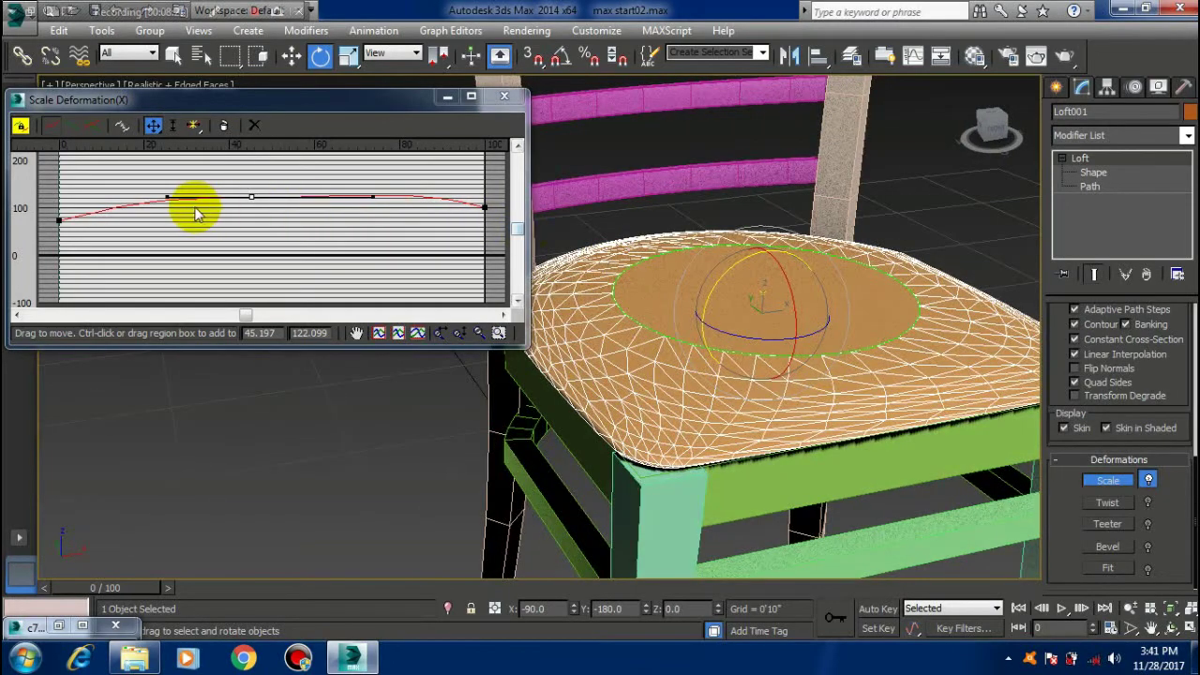
{"action": "key", "text": "ctrl+z"}
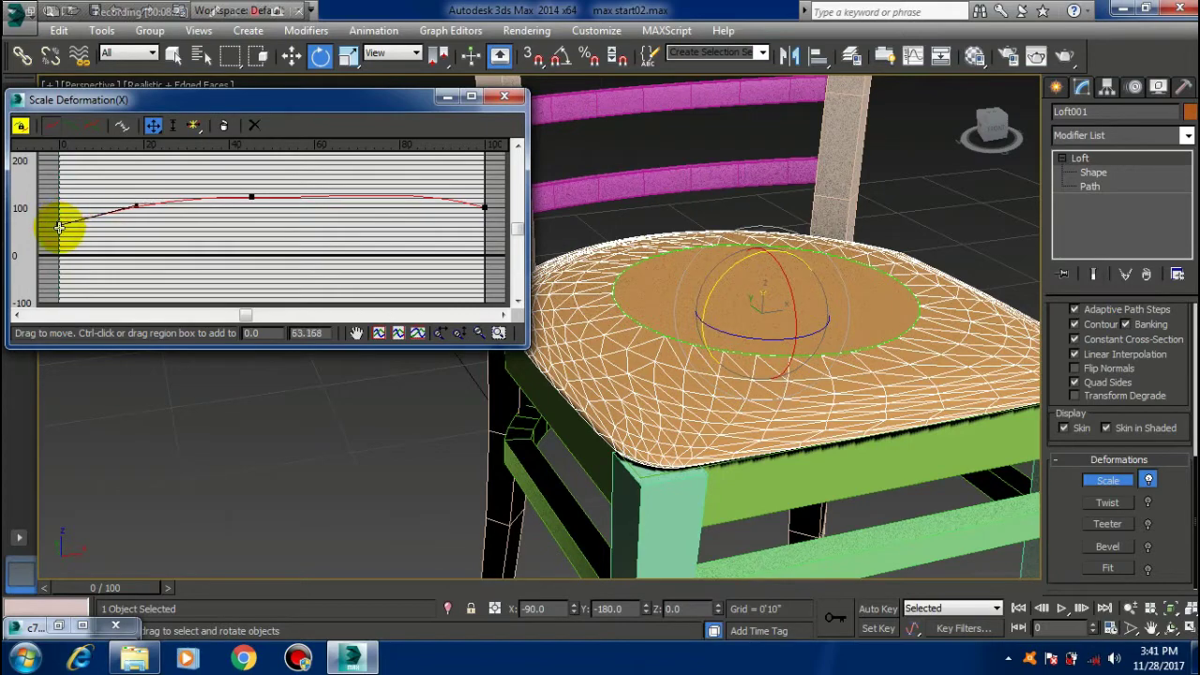
{"action": "mouse_move", "coordinate": [710, 356]}
{"action": "middle_mouse_down", "text": "alt"}
{"action": "mouse_move", "coordinate": [691, 303]}
{"action": "mouse_move", "coordinate": [706, 327]}
{"action": "middle_mouse_up", "text": "alt"}
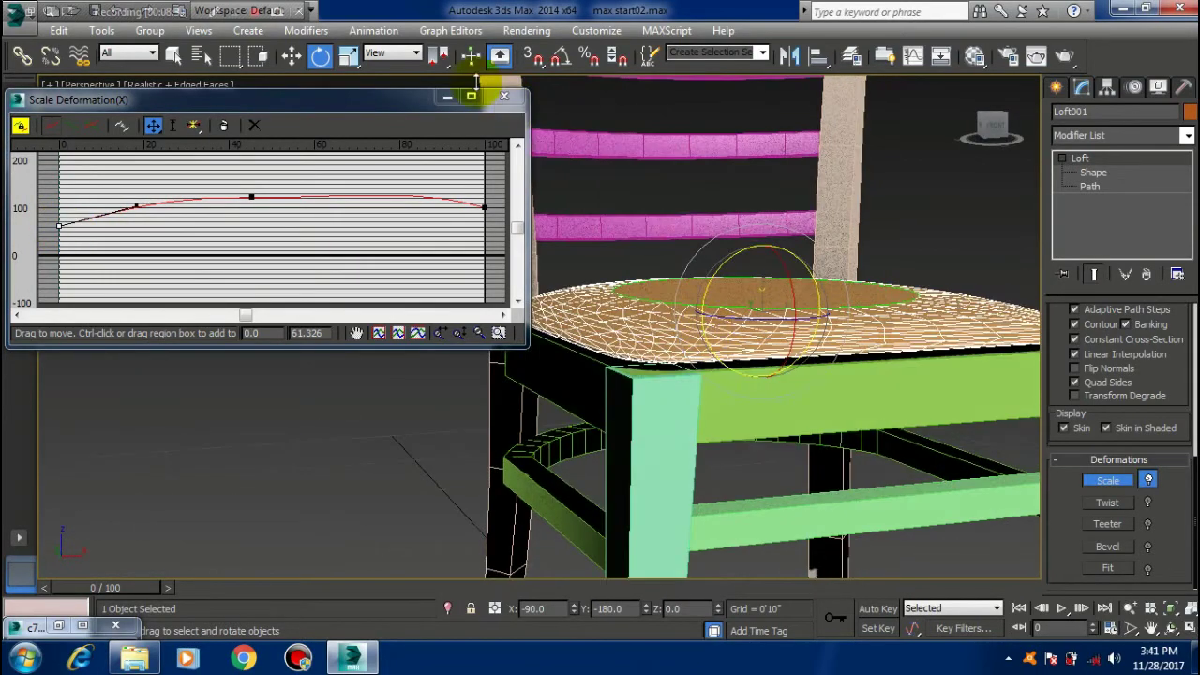
{"action": "left_click", "coordinate": [291, 58]}
Move the seat loft on Z so it rests on the chair frame at about 1'7 3/16"
{"action": "middle_click_drag", "start_coordinate": [838, 367], "coordinate": [826, 350], "text": "alt"}
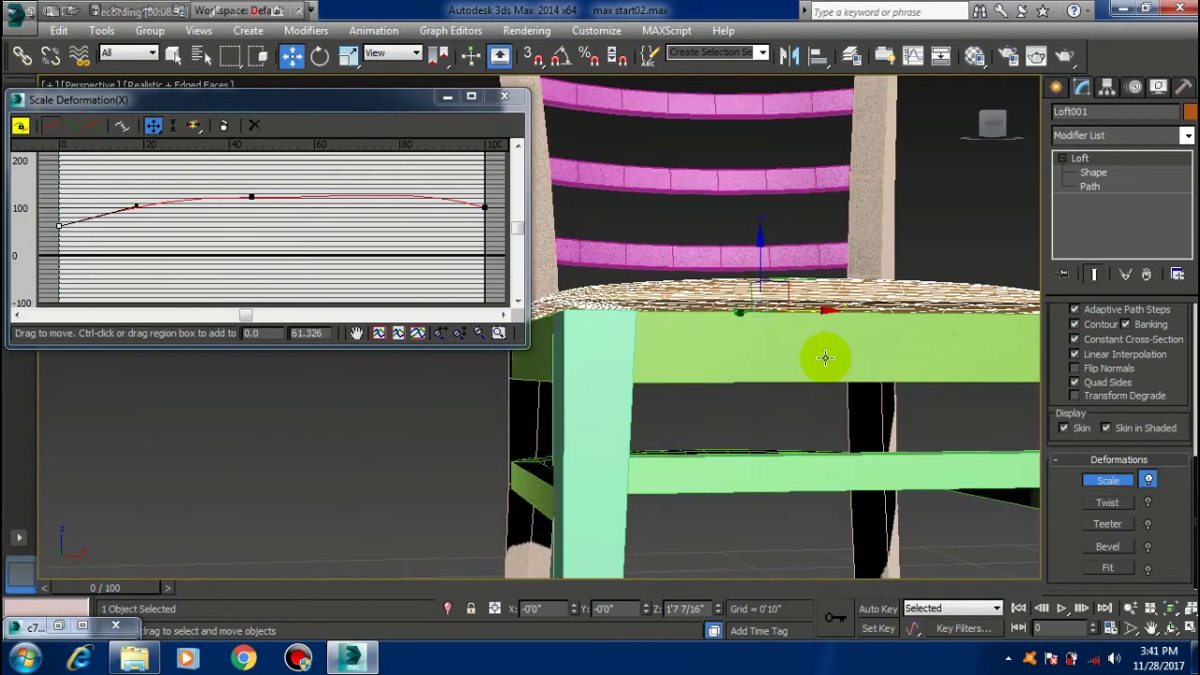
{"action": "left_click_drag", "start_coordinate": [760, 261], "coordinate": [761, 260]}
{"action": "mouse_move", "coordinate": [691, 303]}
{"action": "middle_mouse_down", "text": "alt"}
{"action": "mouse_move", "coordinate": [804, 353]}
{"action": "mouse_move", "coordinate": [803, 375]}
{"action": "mouse_move", "coordinate": [723, 367]}
{"action": "mouse_move", "coordinate": [554, 307]}
{"action": "mouse_move", "coordinate": [710, 322]}
{"action": "middle_mouse_up", "text": "alt"}
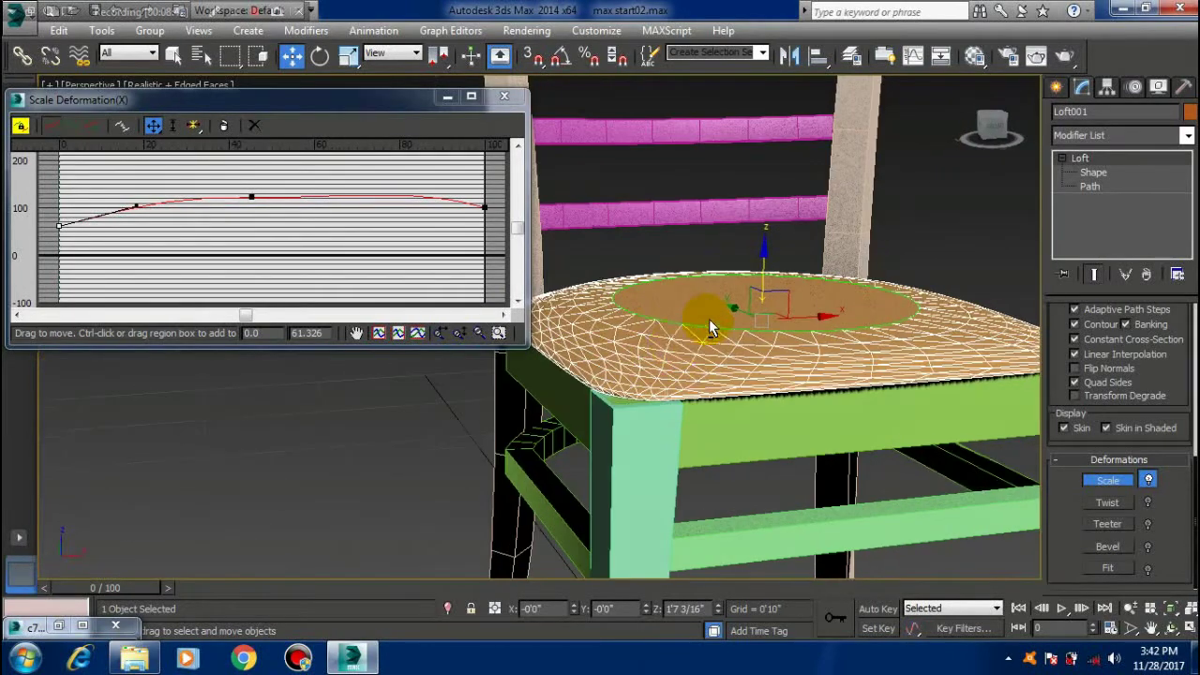
{"action": "left_click", "coordinate": [60, 628]}
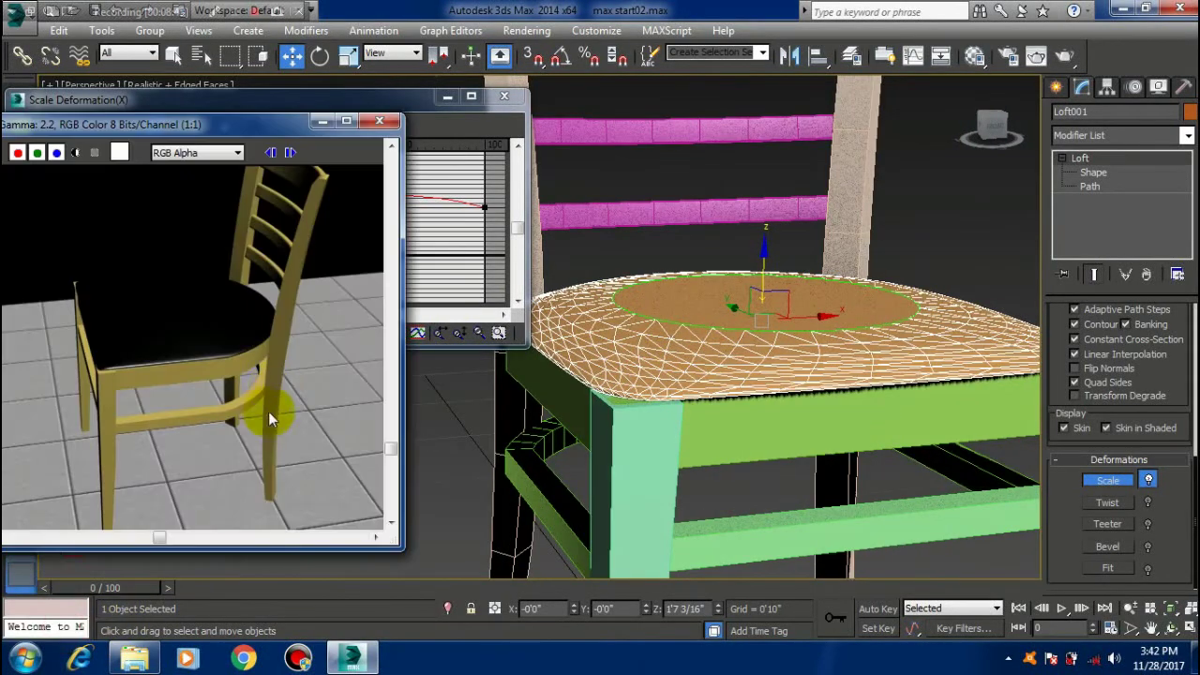
{"action": "left_click", "coordinate": [293, 154]}
{"action": "left_click", "coordinate": [293, 154]}
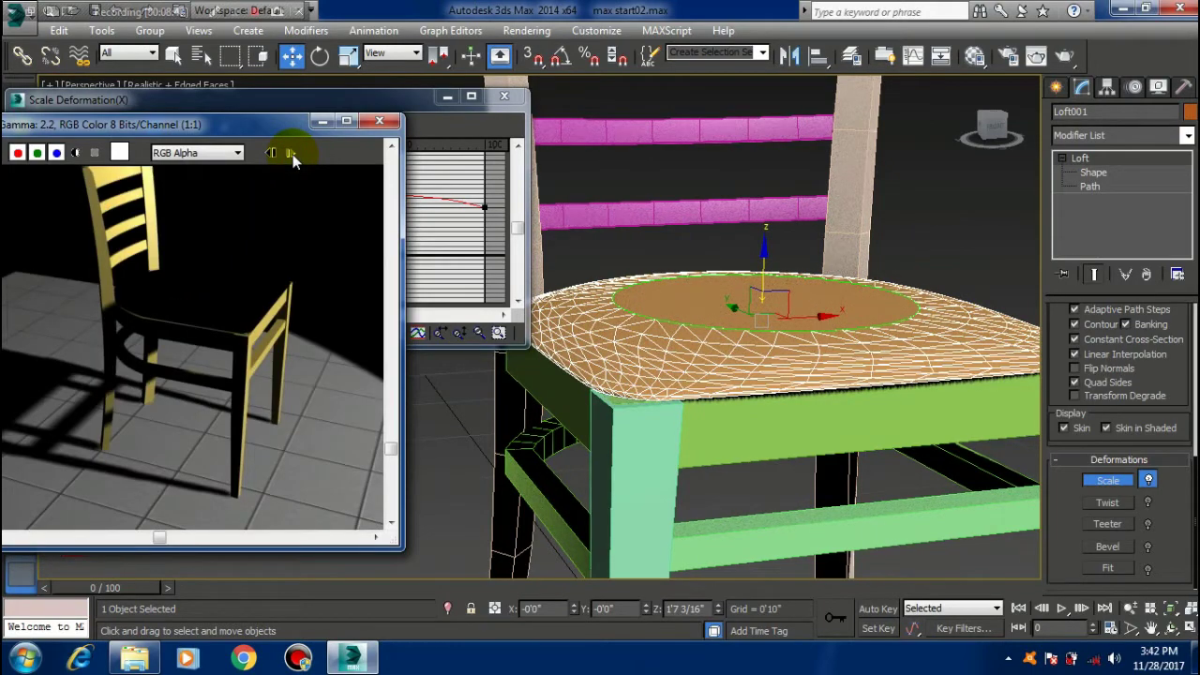
{"action": "left_click", "coordinate": [271, 153]}
{"action": "left_click", "coordinate": [271, 153]}
{"action": "left_click", "coordinate": [271, 153]}
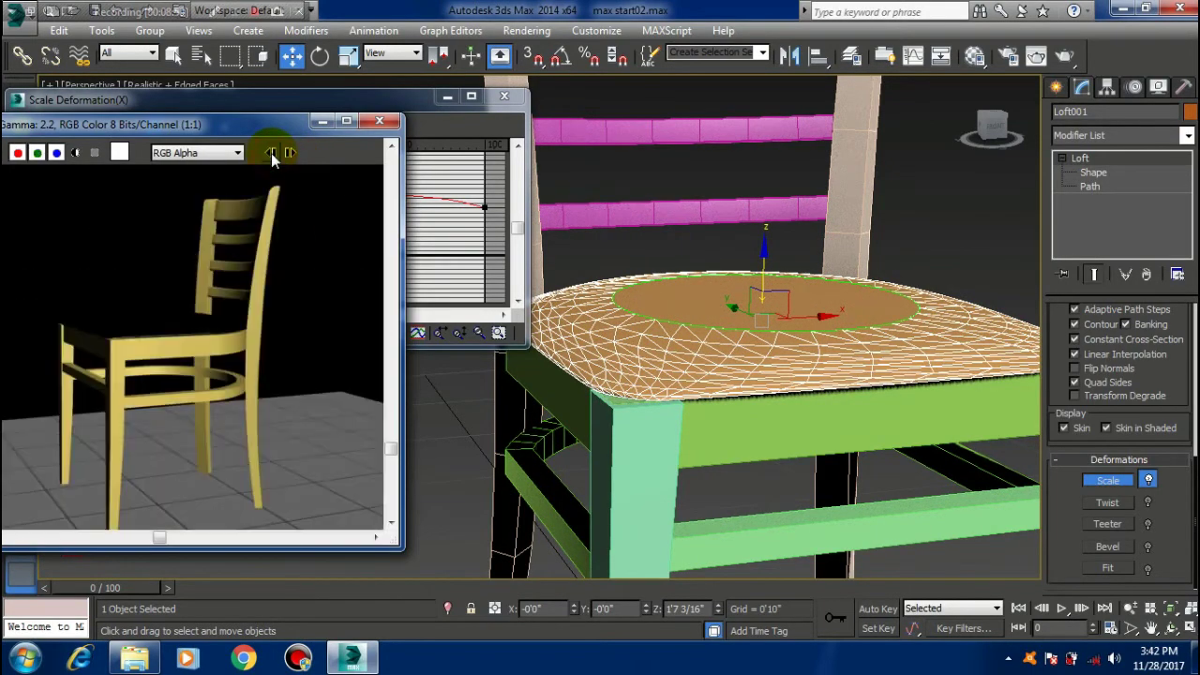
{"action": "left_click", "coordinate": [288, 153]}
{"action": "left_click", "coordinate": [289, 154]}
{"action": "left_click", "coordinate": [288, 154]}
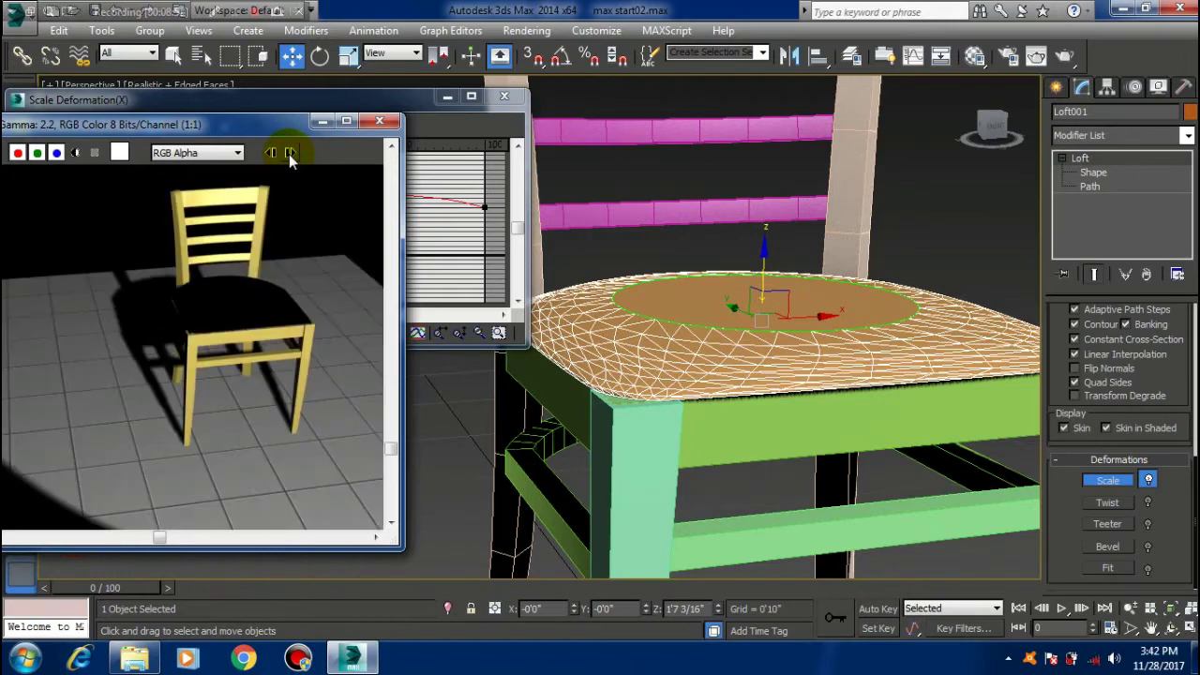
{"action": "left_click", "coordinate": [322, 121]}
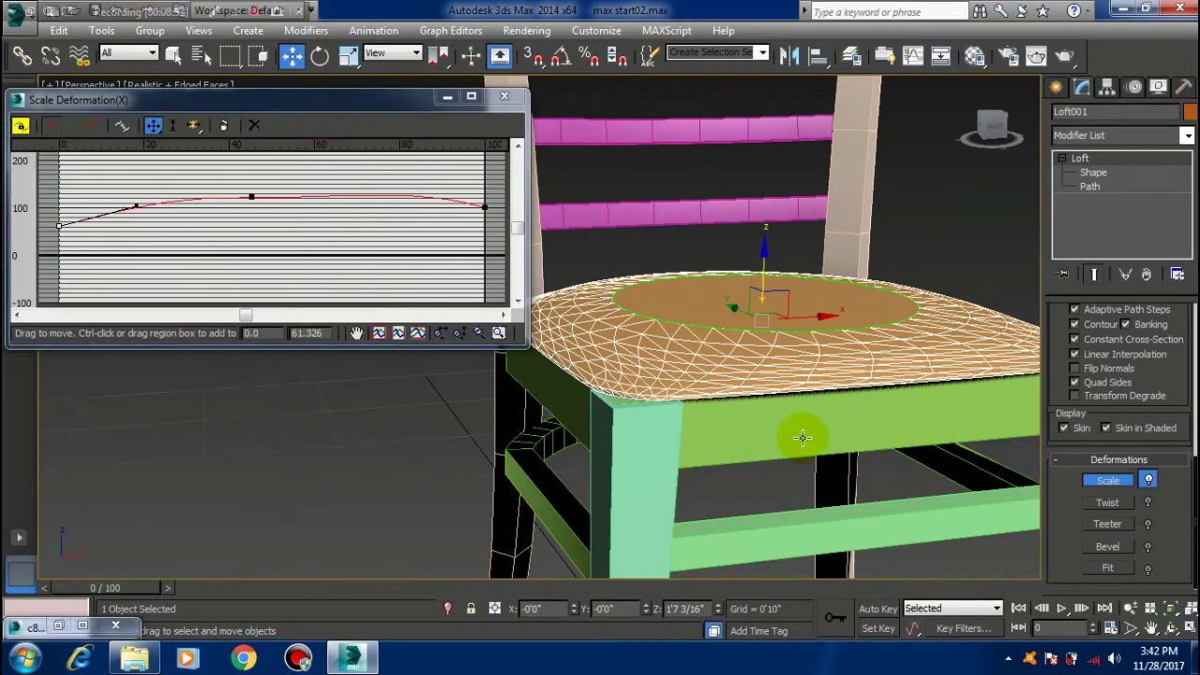
Raise the scale curve end point's Bezier handle to round the cushion's back rim
{"action": "mouse_move", "coordinate": [797, 437]}
{"action": "middle_mouse_down", "text": "alt"}
{"action": "mouse_move", "coordinate": [859, 500]}
{"action": "mouse_move", "coordinate": [822, 490]}
{"action": "mouse_move", "coordinate": [810, 413]}
{"action": "middle_mouse_up", "text": "alt"}
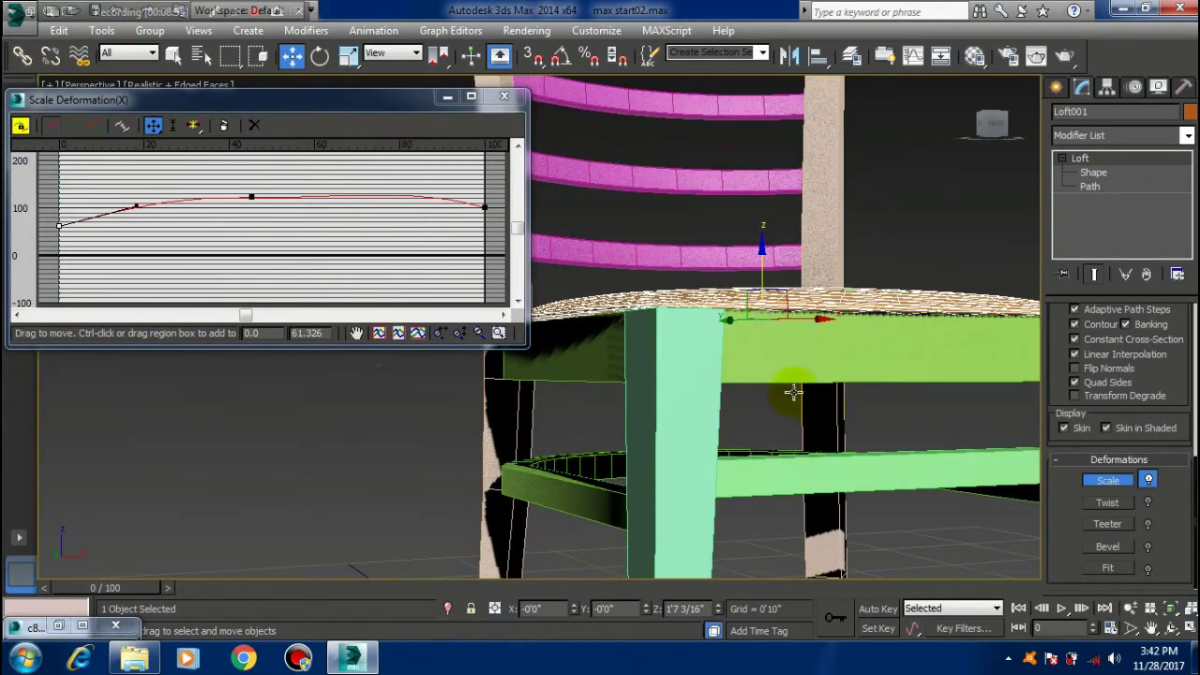
{"action": "left_click", "coordinate": [481, 206]}
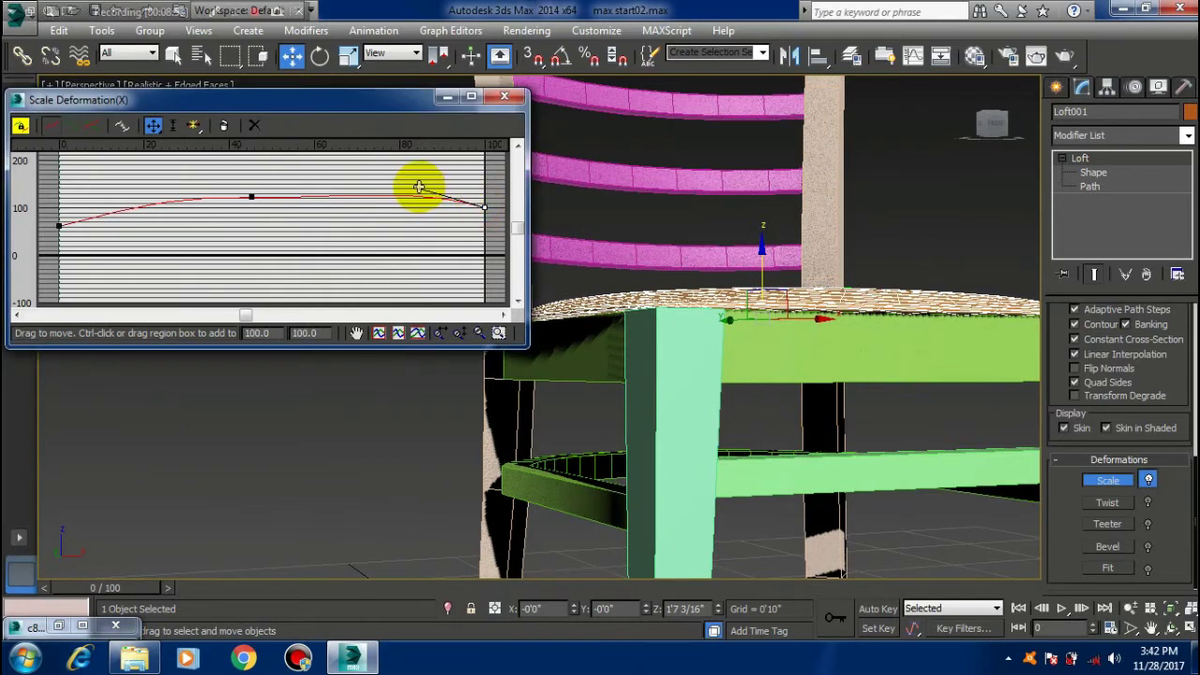
{"action": "left_click_drag", "start_coordinate": [415, 186], "coordinate": [413, 180]}
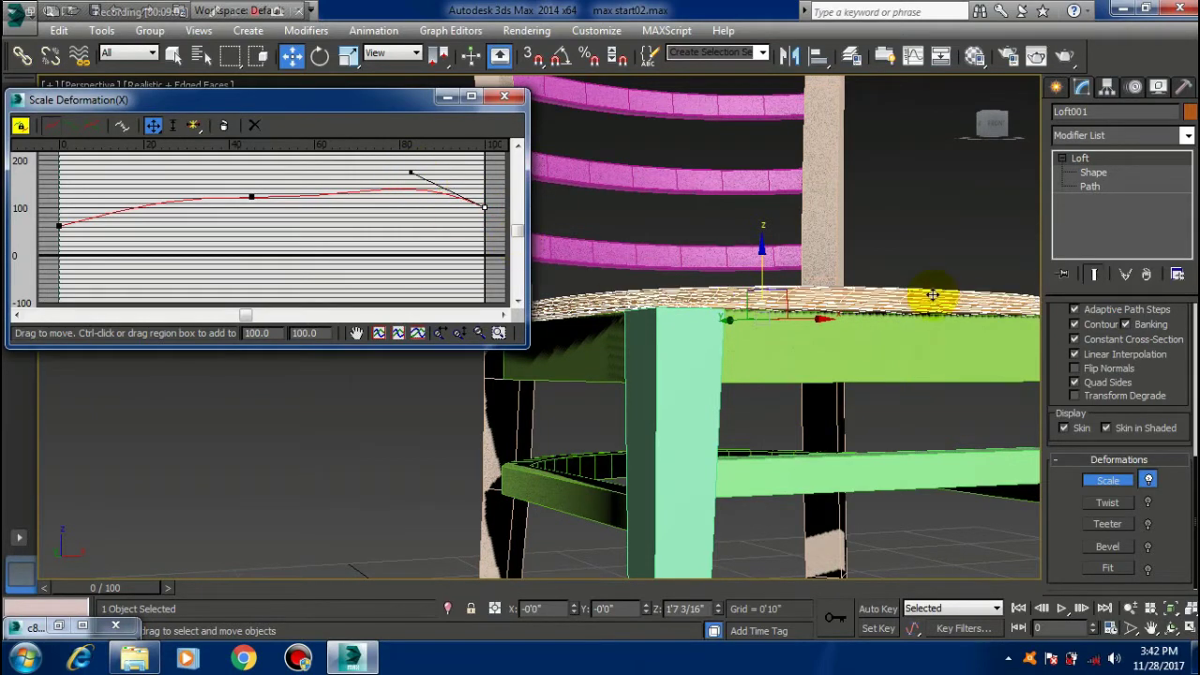
{"action": "mouse_move", "coordinate": [929, 295]}
{"action": "middle_mouse_down", "text": "alt"}
{"action": "mouse_move", "coordinate": [902, 356]}
{"action": "mouse_move", "coordinate": [888, 359]}
{"action": "mouse_move", "coordinate": [844, 324]}
{"action": "mouse_move", "coordinate": [910, 343]}
{"action": "mouse_move", "coordinate": [630, 322]}
{"action": "middle_mouse_up", "text": "alt"}
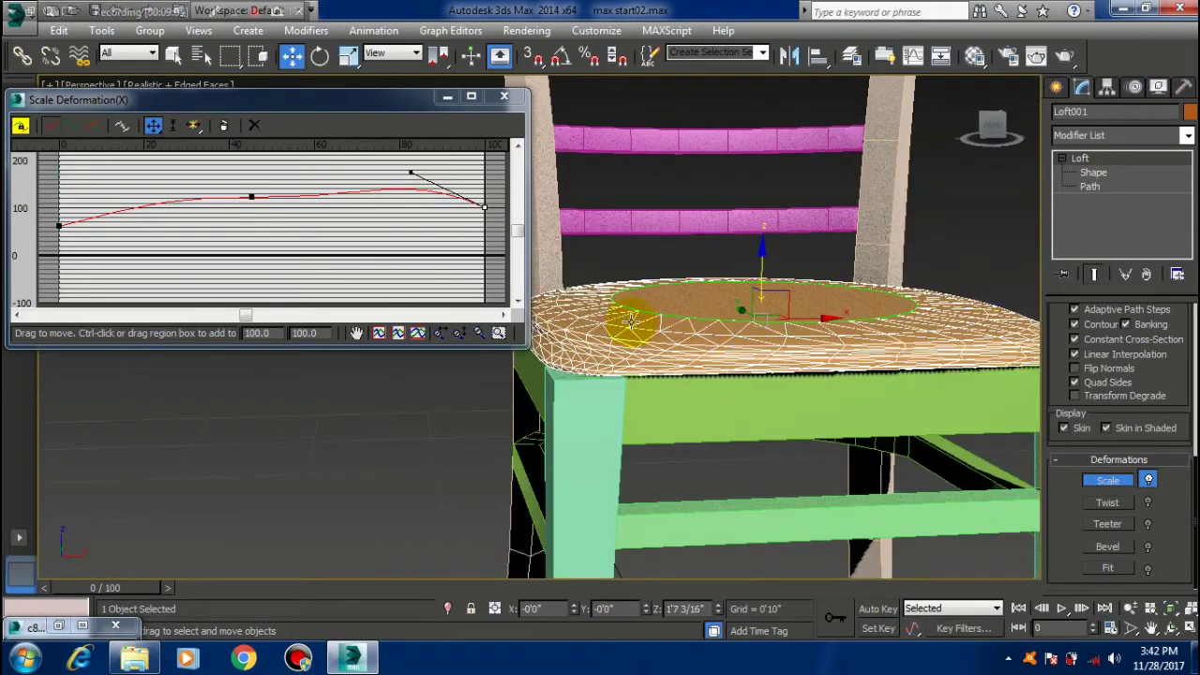
{"action": "left_click", "coordinate": [410, 172]}
{"action": "left_click", "coordinate": [403, 177]}
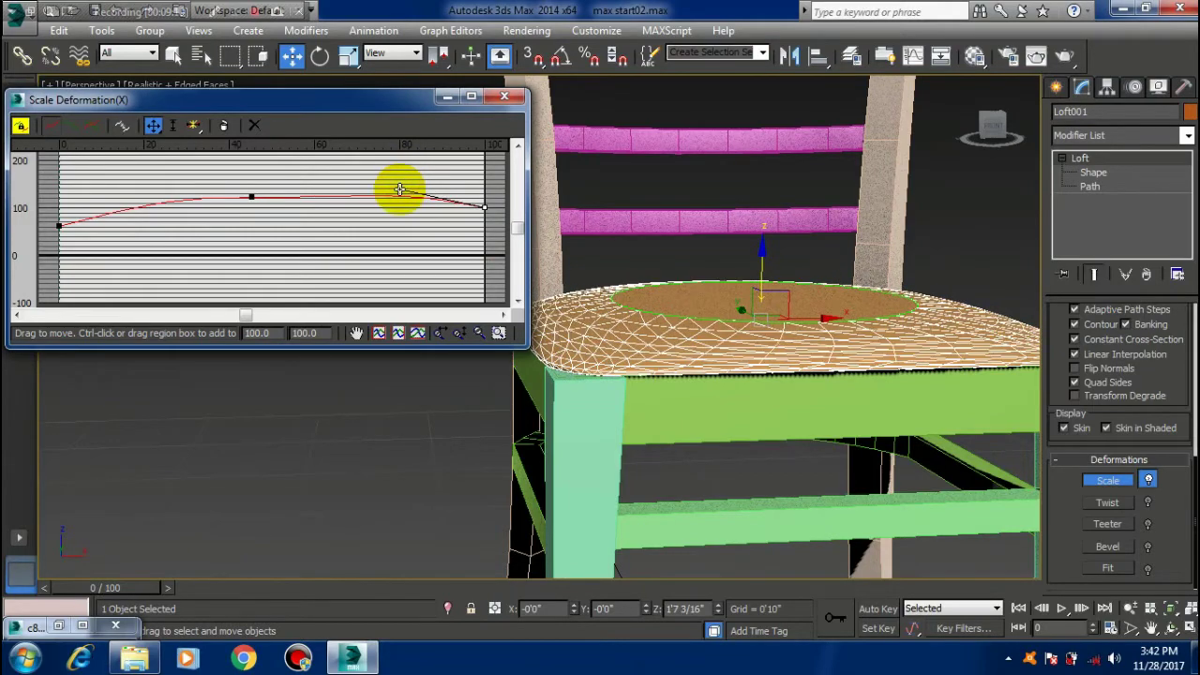
Lower the scale curve's middle point slightly to flatten the cushion's crown
{"action": "mouse_move", "coordinate": [718, 362]}
{"action": "middle_mouse_down", "text": "alt"}
{"action": "mouse_move", "coordinate": [723, 348]}
{"action": "mouse_move", "coordinate": [729, 375]}
{"action": "mouse_move", "coordinate": [647, 349]}
{"action": "middle_mouse_up", "text": "alt"}
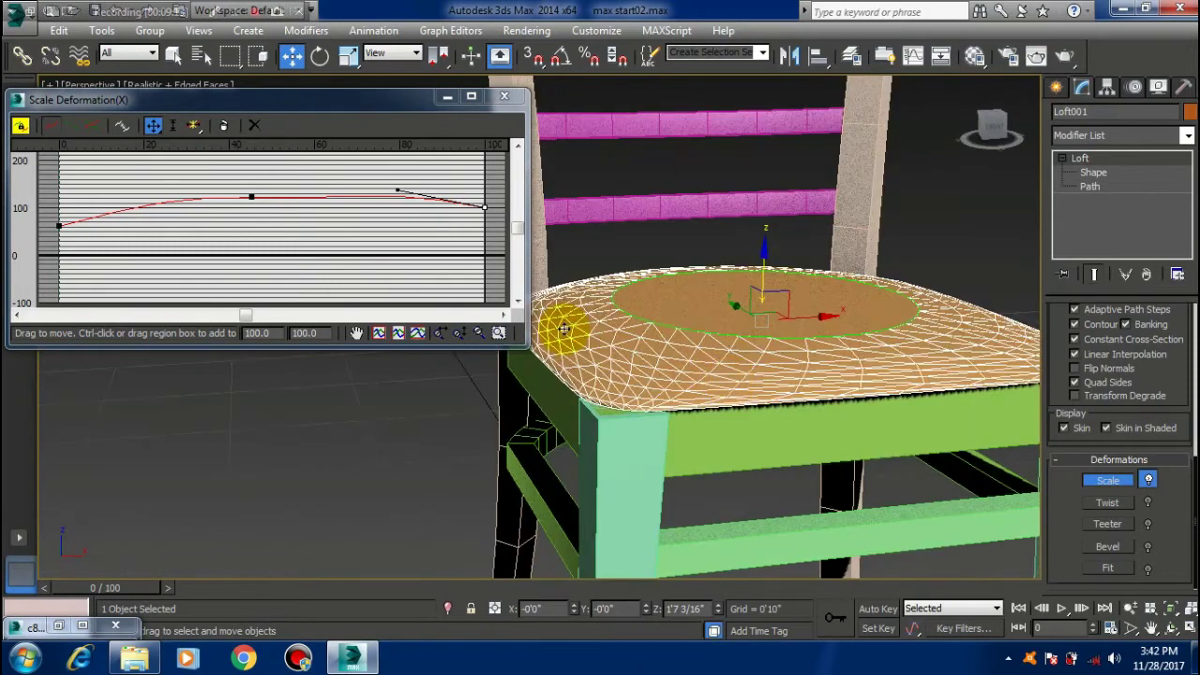
{"action": "left_click", "coordinate": [250, 199]}
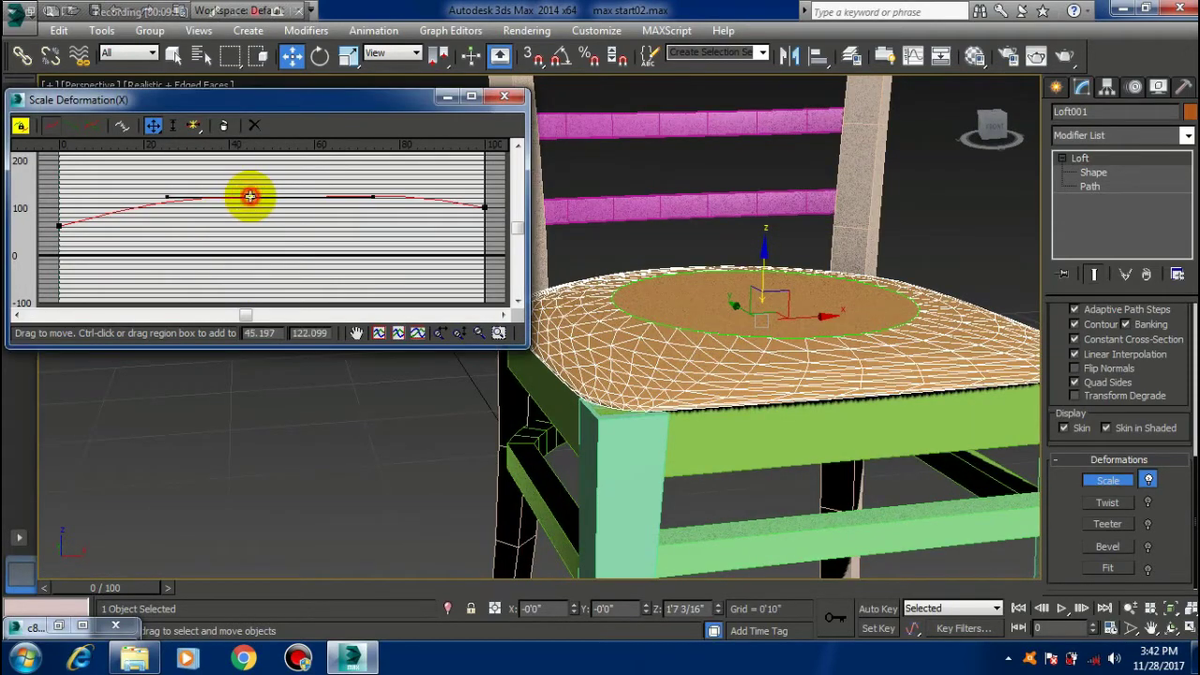
{"action": "left_click_drag", "start_coordinate": [254, 196], "coordinate": [247, 191]}
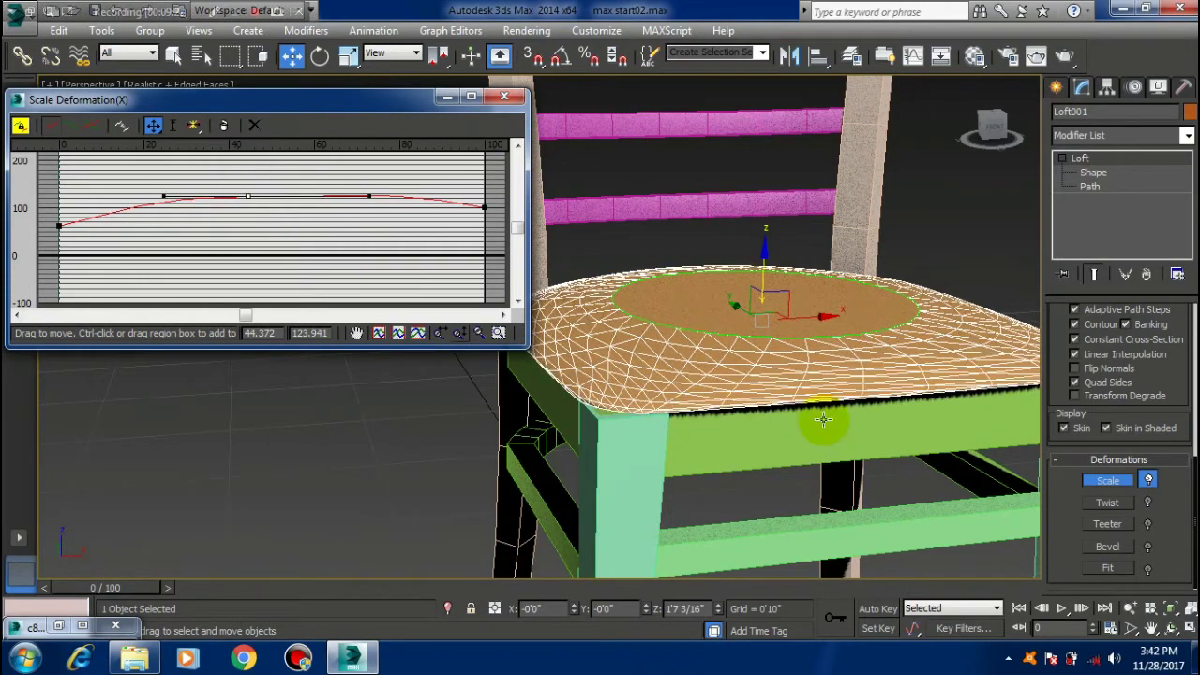
{"action": "mouse_move", "coordinate": [817, 416]}
{"action": "middle_mouse_down", "text": "alt"}
{"action": "mouse_move", "coordinate": [785, 367]}
{"action": "mouse_move", "coordinate": [737, 347]}
{"action": "mouse_move", "coordinate": [689, 351]}
{"action": "mouse_move", "coordinate": [759, 373]}
{"action": "middle_mouse_up", "text": "alt"}
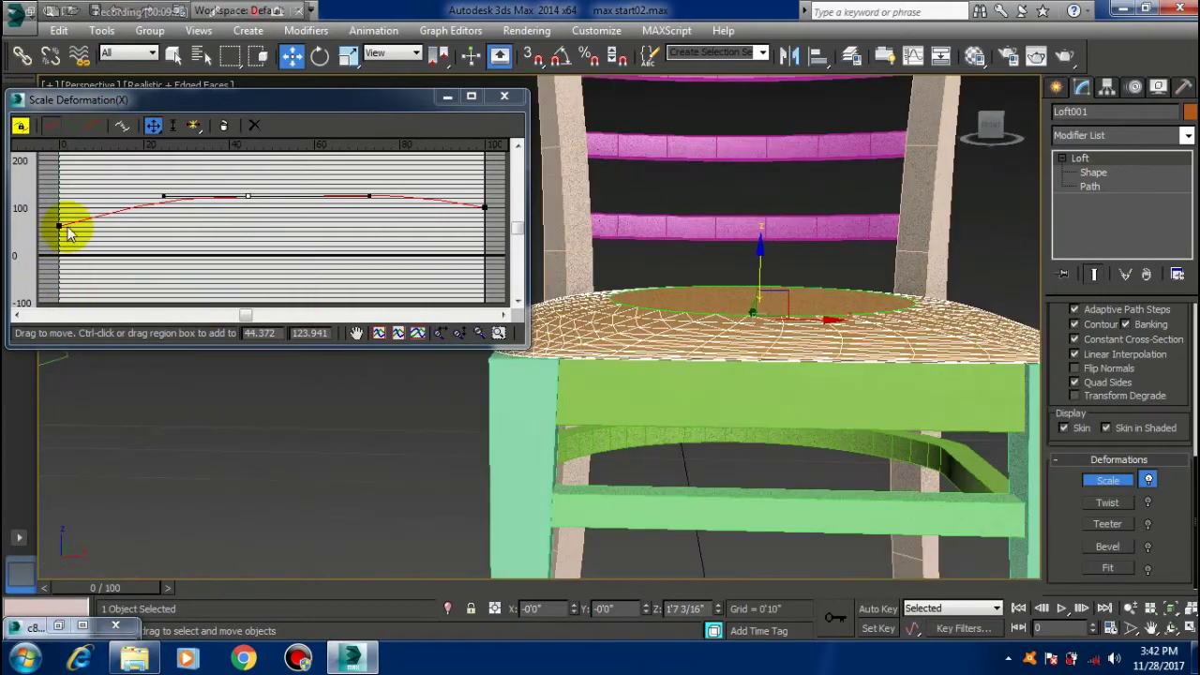
Raise the first scale-curve point's Bezier handle up-left to round the seat's front rim
{"action": "left_click", "coordinate": [60, 225]}
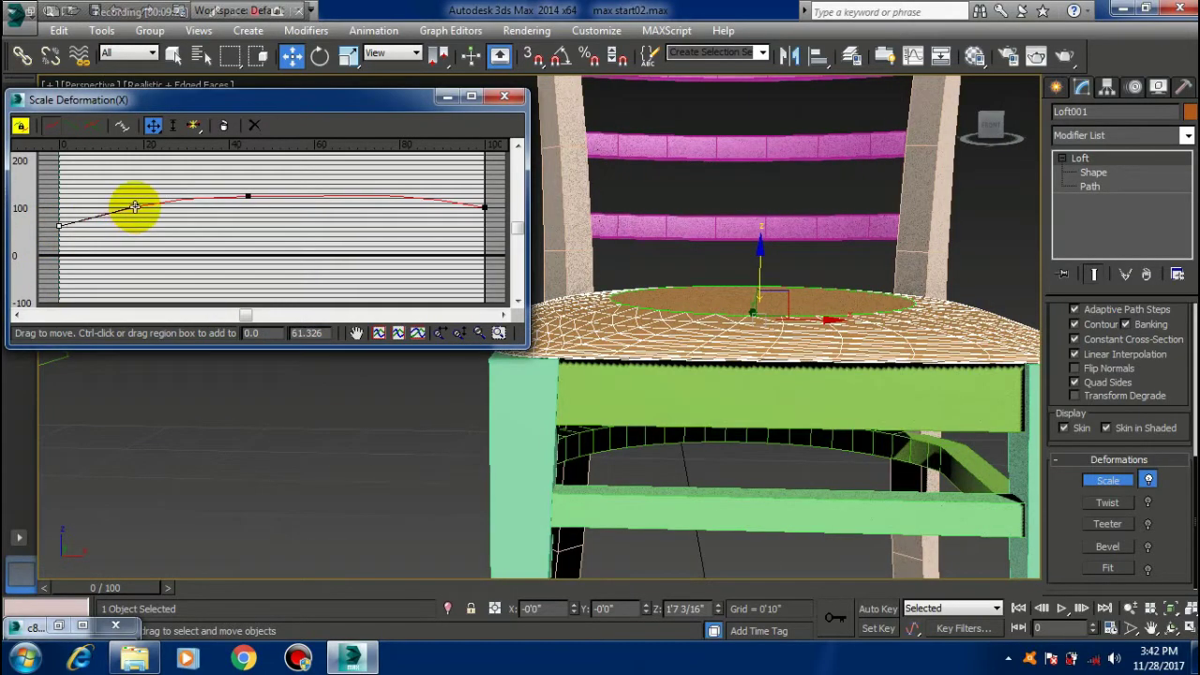
{"action": "left_click_drag", "start_coordinate": [130, 194], "coordinate": [114, 186]}
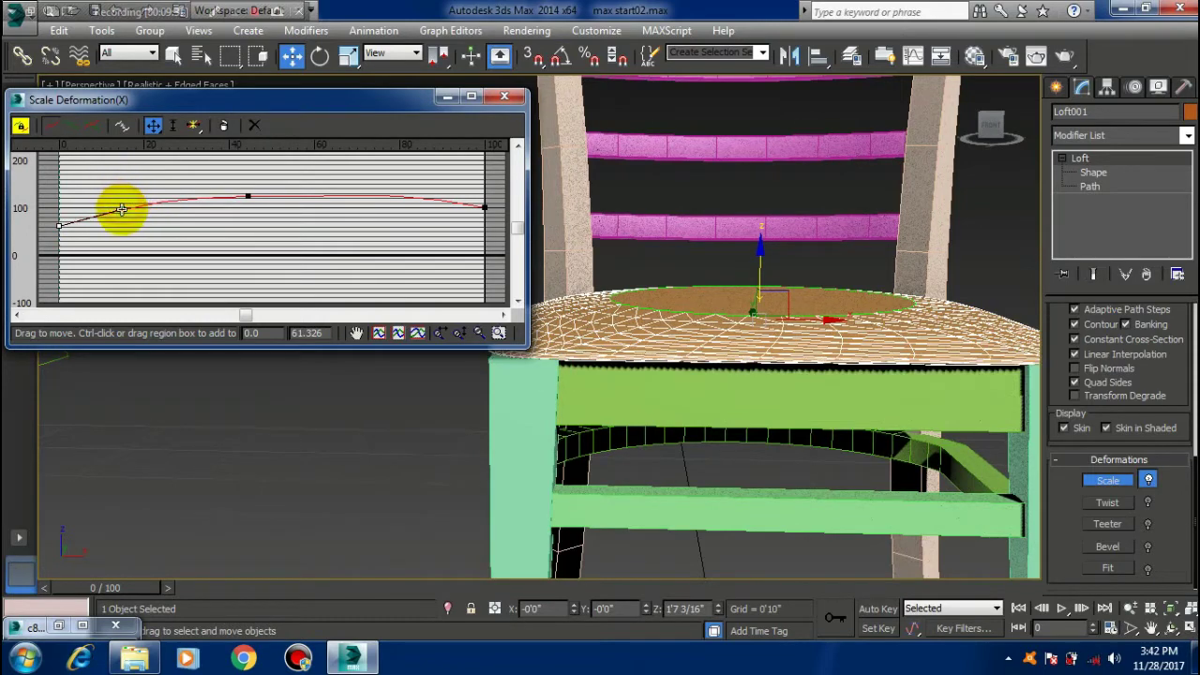
{"action": "mouse_move", "coordinate": [603, 348]}
{"action": "middle_mouse_down"}
{"action": "mouse_move", "coordinate": [778, 405]}
{"action": "mouse_move", "coordinate": [852, 522]}
{"action": "mouse_move", "coordinate": [785, 423]}
{"action": "mouse_move", "coordinate": [638, 366]}
{"action": "mouse_move", "coordinate": [768, 405]}
{"action": "mouse_move", "coordinate": [834, 406]}
{"action": "middle_mouse_up"}
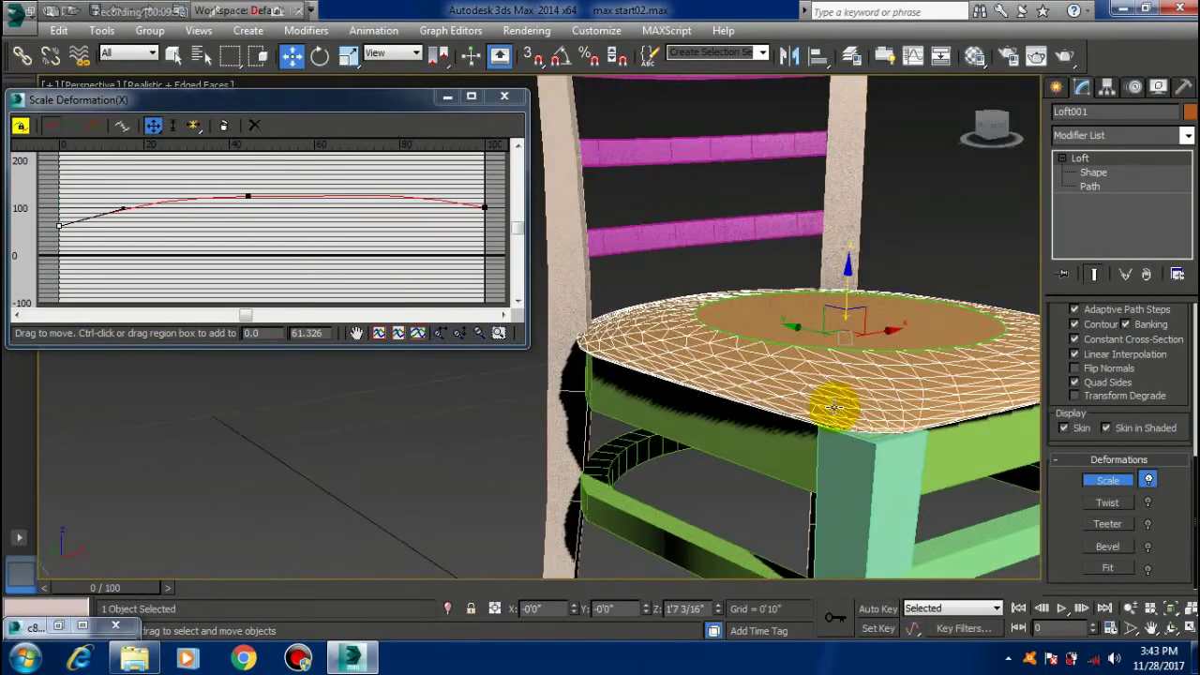
{"action": "middle_click_drag", "start_coordinate": [705, 351], "coordinate": [838, 404], "text": "alt"}
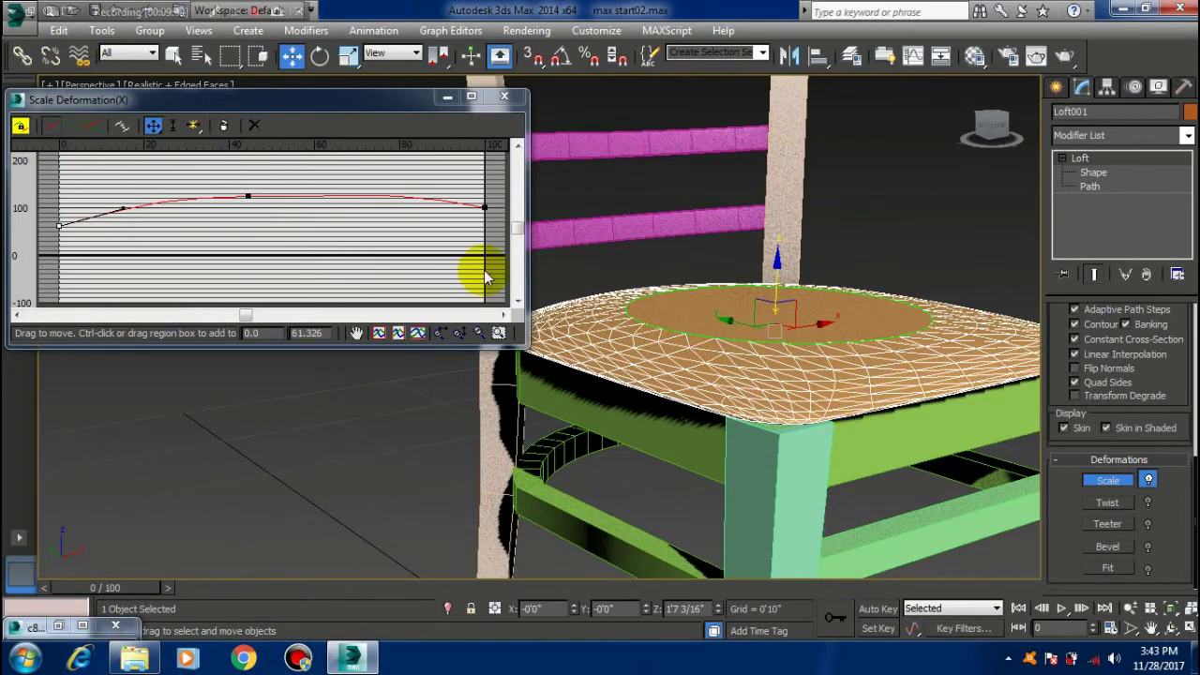
{"action": "mouse_move", "coordinate": [770, 318]}
{"action": "middle_mouse_down", "text": "alt"}
{"action": "mouse_move", "coordinate": [847, 414]}
{"action": "mouse_move", "coordinate": [804, 370]}
{"action": "mouse_move", "coordinate": [716, 390]}
{"action": "mouse_move", "coordinate": [754, 424]}
{"action": "middle_mouse_up", "text": "alt"}
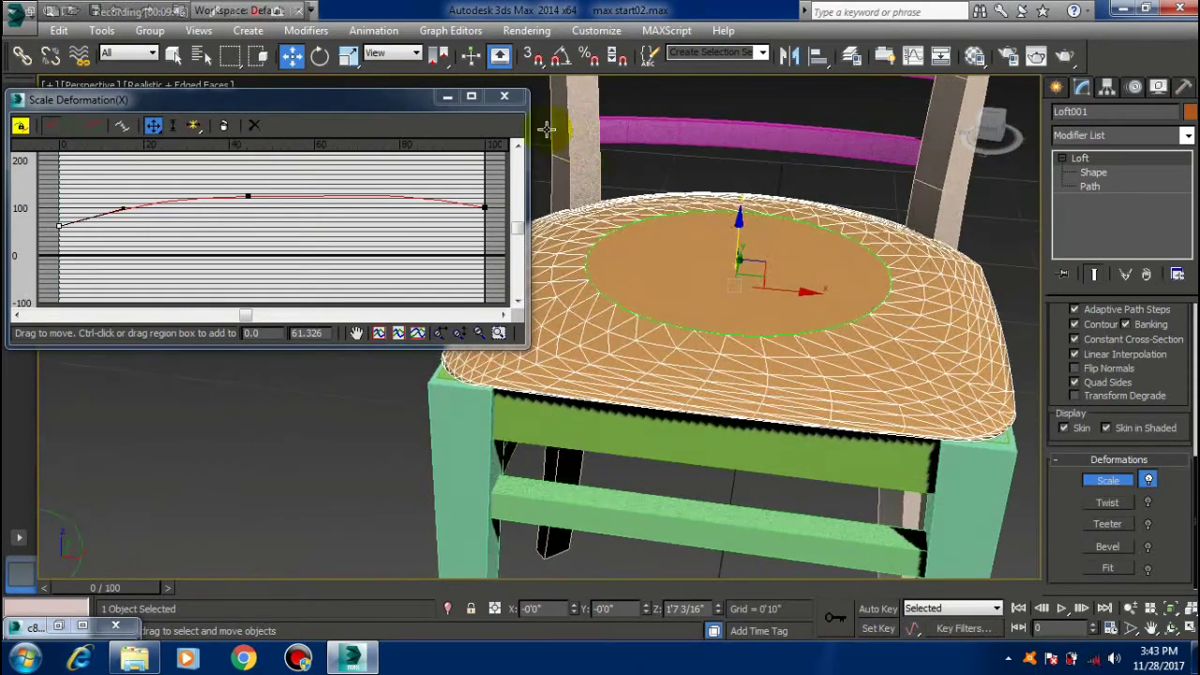
Close the Scale Deformation window and zoom out to frame the whole chair
{"action": "left_click", "coordinate": [503, 98]}
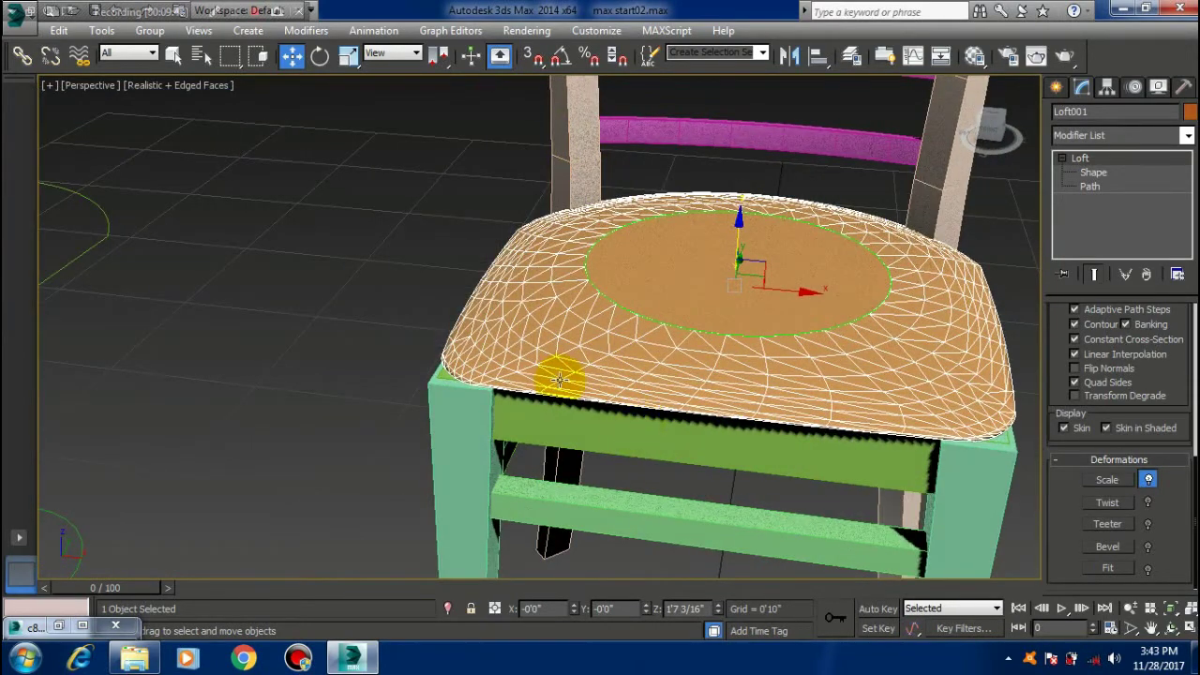
{"action": "mouse_move", "coordinate": [557, 375]}
{"action": "middle_mouse_down", "text": "alt"}
{"action": "mouse_move", "coordinate": [594, 383]}
{"action": "mouse_move", "coordinate": [487, 413]}
{"action": "mouse_move", "coordinate": [499, 342]}
{"action": "middle_mouse_up", "text": "alt"}
{"action": "scroll", "coordinate": [563, 353], "scroll_direction": "down", "scroll_amount": 4}
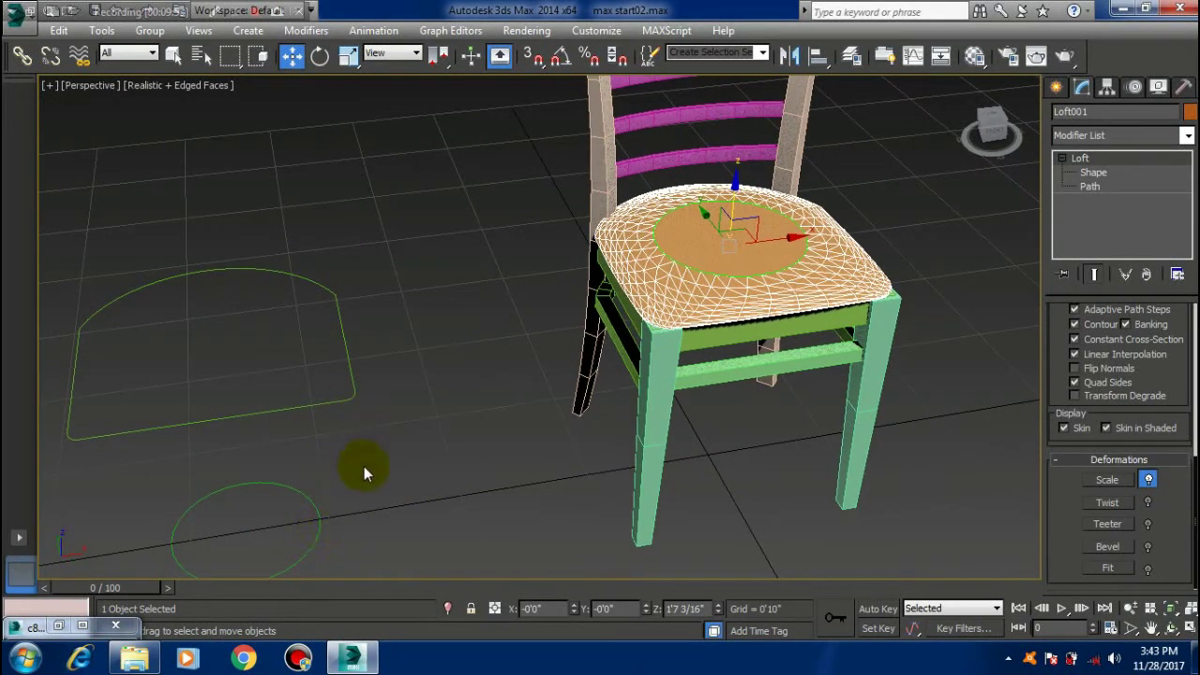
Scale the Shape001 seat outline down to 94% at Spline level
{"action": "middle_click_drag", "start_coordinate": [364, 466], "coordinate": [409, 469]}
{"action": "left_click", "coordinate": [388, 401]}
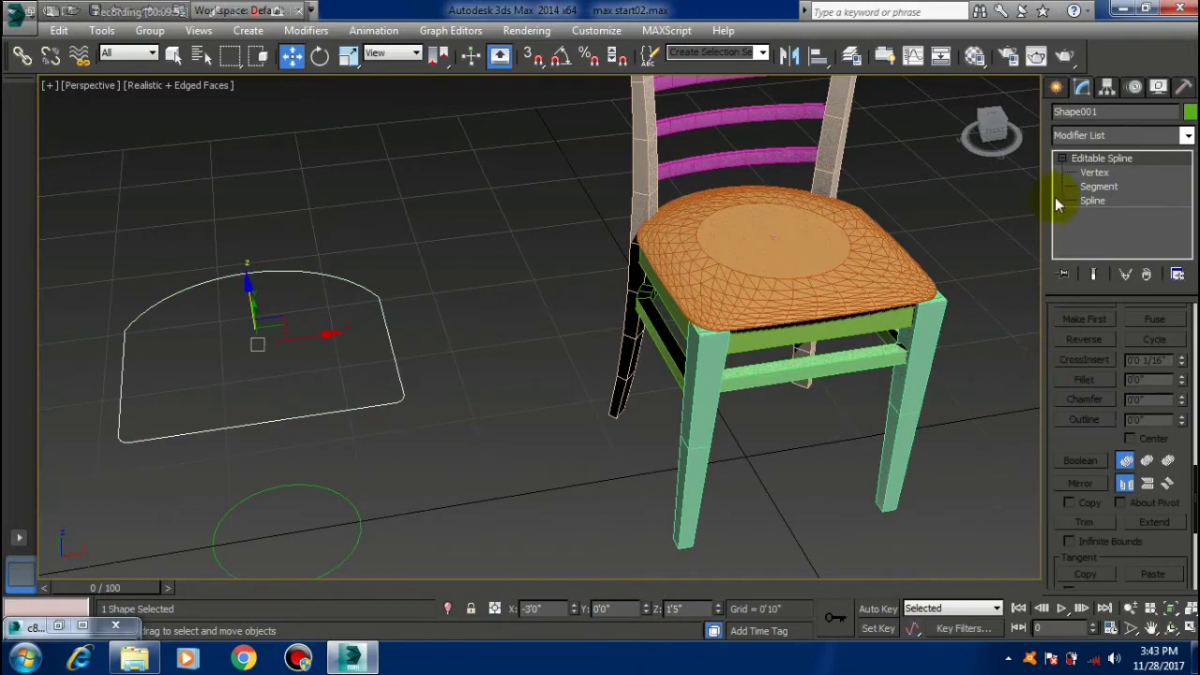
{"action": "left_click", "coordinate": [1094, 172]}
{"action": "middle_click_drag", "start_coordinate": [407, 416], "coordinate": [461, 425]}
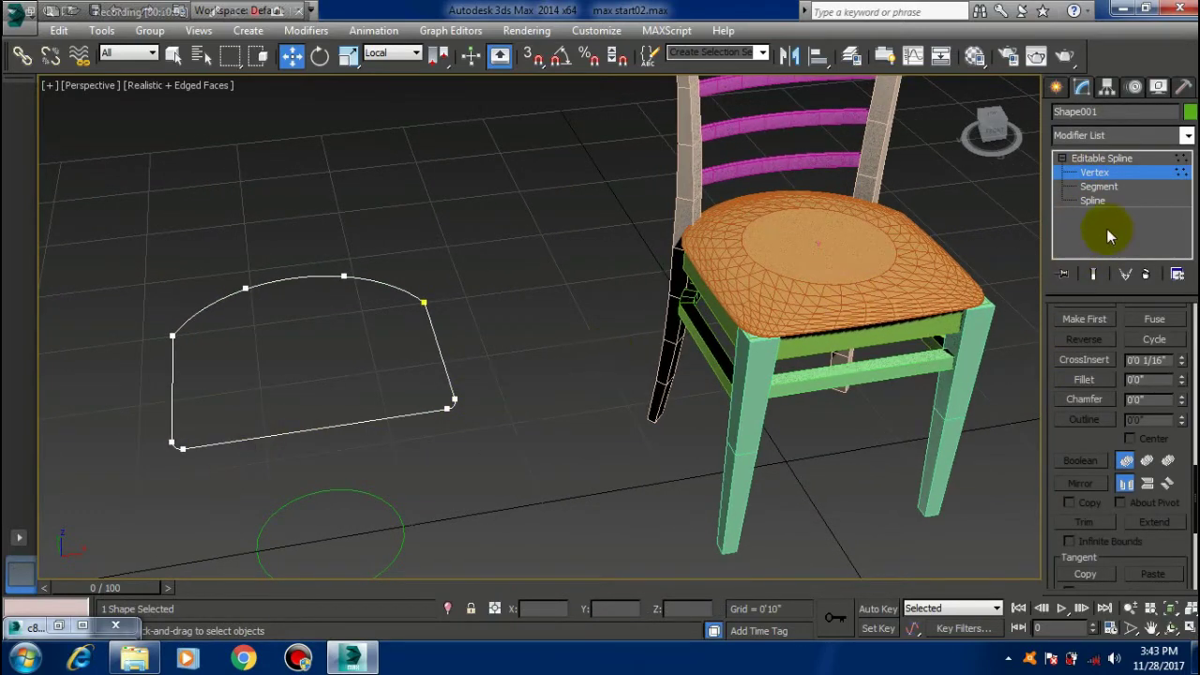
{"action": "left_click", "coordinate": [1092, 201]}
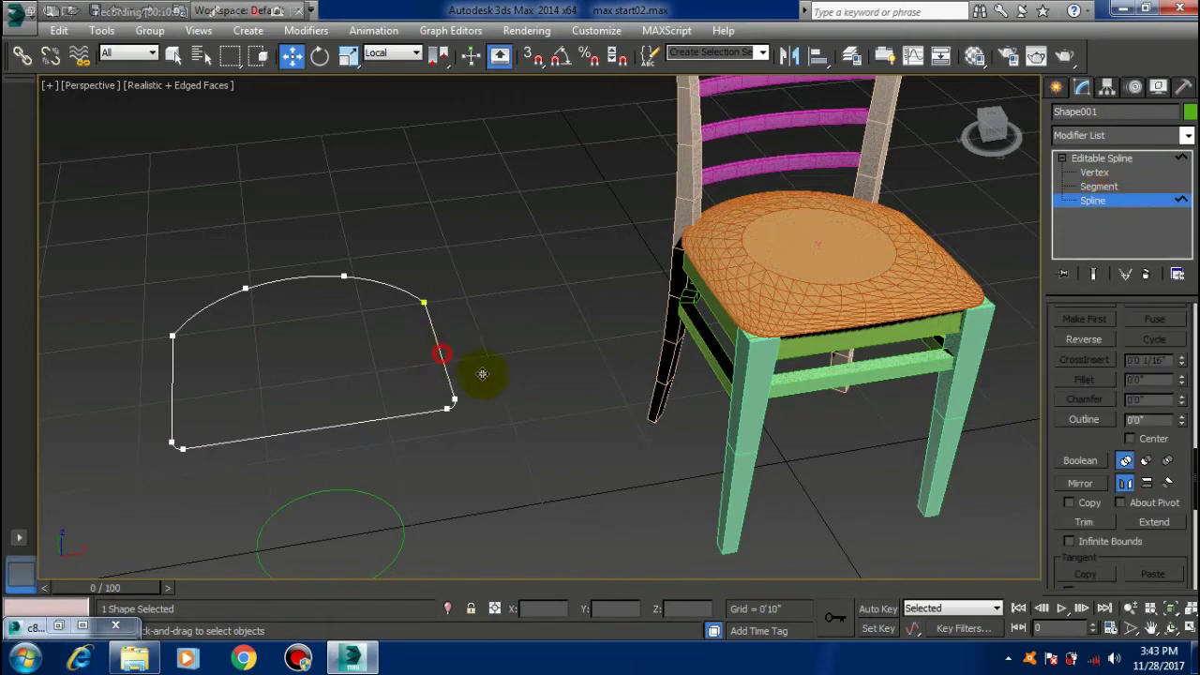
{"action": "left_click", "coordinate": [441, 354]}
{"action": "left_click", "coordinate": [348, 58]}
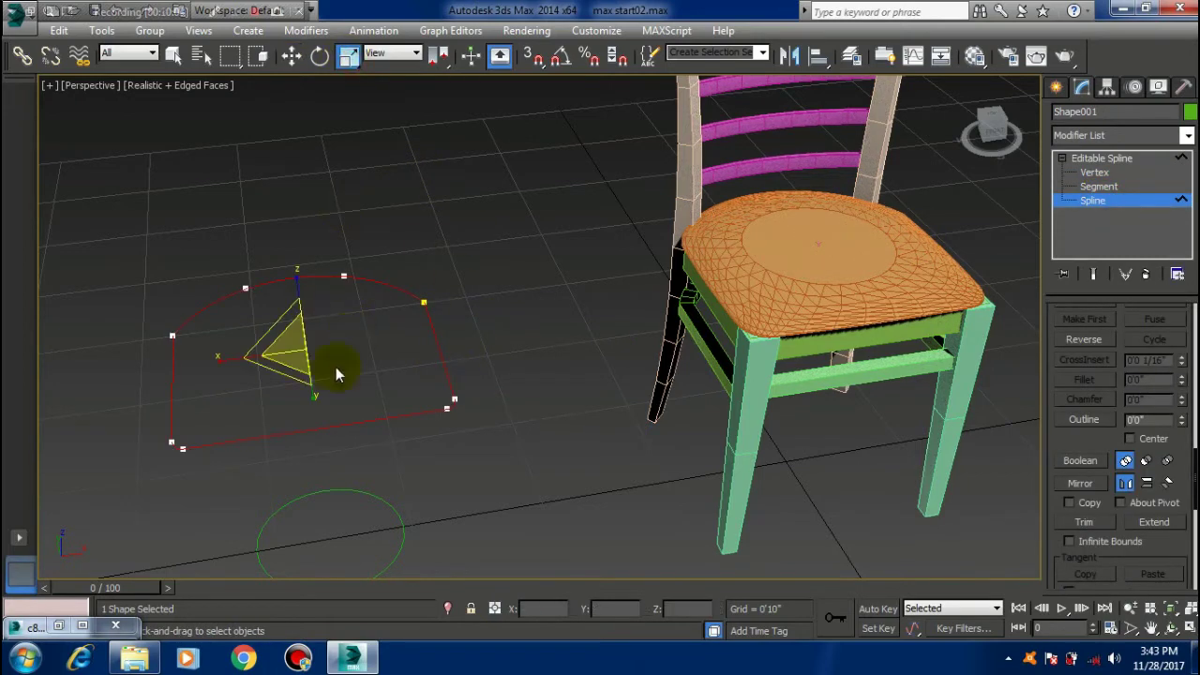
{"action": "left_click_drag", "start_coordinate": [279, 371], "coordinate": [280, 369]}
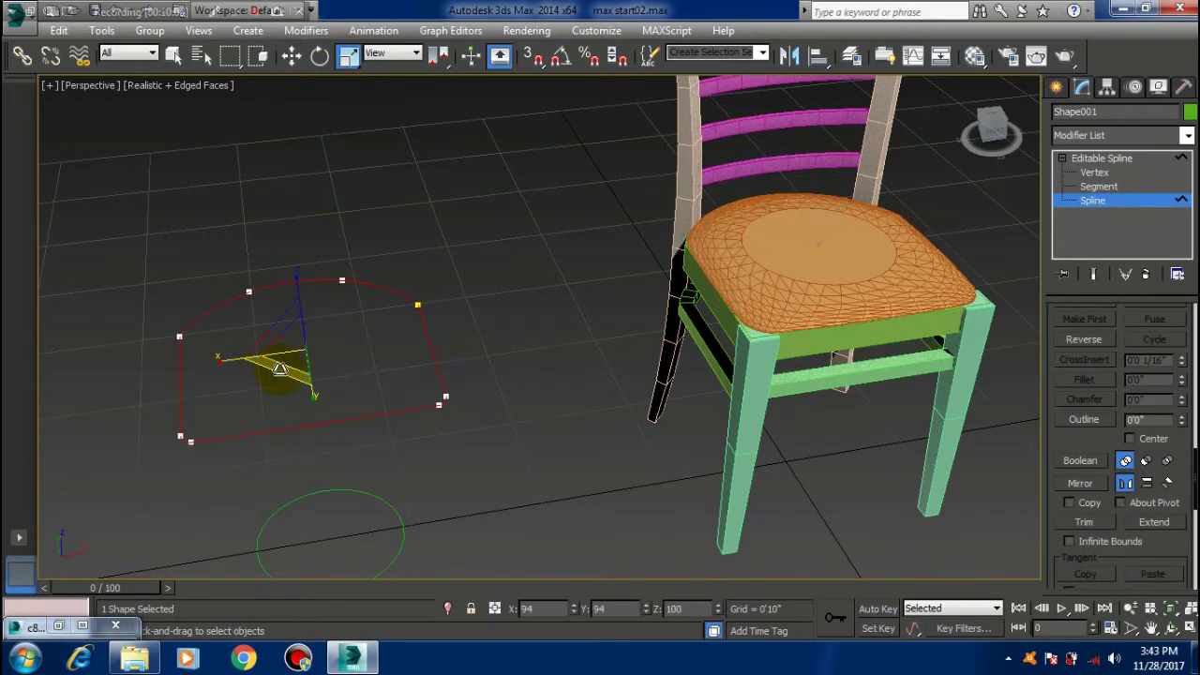
{"action": "mouse_move", "coordinate": [843, 396]}
{"action": "middle_mouse_down", "text": "alt"}
{"action": "mouse_move", "coordinate": [723, 407]}
{"action": "mouse_move", "coordinate": [804, 388]}
{"action": "mouse_move", "coordinate": [703, 392]}
{"action": "middle_mouse_up", "text": "alt"}
{"action": "mouse_move", "coordinate": [796, 431]}
{"action": "middle_mouse_down", "text": "alt"}
{"action": "mouse_move", "coordinate": [563, 384]}
{"action": "mouse_move", "coordinate": [509, 402]}
{"action": "mouse_move", "coordinate": [478, 386]}
{"action": "mouse_move", "coordinate": [521, 330]}
{"action": "mouse_move", "coordinate": [669, 385]}
{"action": "mouse_move", "coordinate": [600, 379]}
{"action": "mouse_move", "coordinate": [563, 456]}
{"action": "mouse_move", "coordinate": [573, 416]}
{"action": "mouse_move", "coordinate": [482, 401]}
{"action": "mouse_move", "coordinate": [525, 394]}
{"action": "middle_mouse_up", "text": "alt"}
In Top view, move Shape001's two bottom corner vertices down along Y
{"action": "left_click", "coordinate": [1095, 172]}
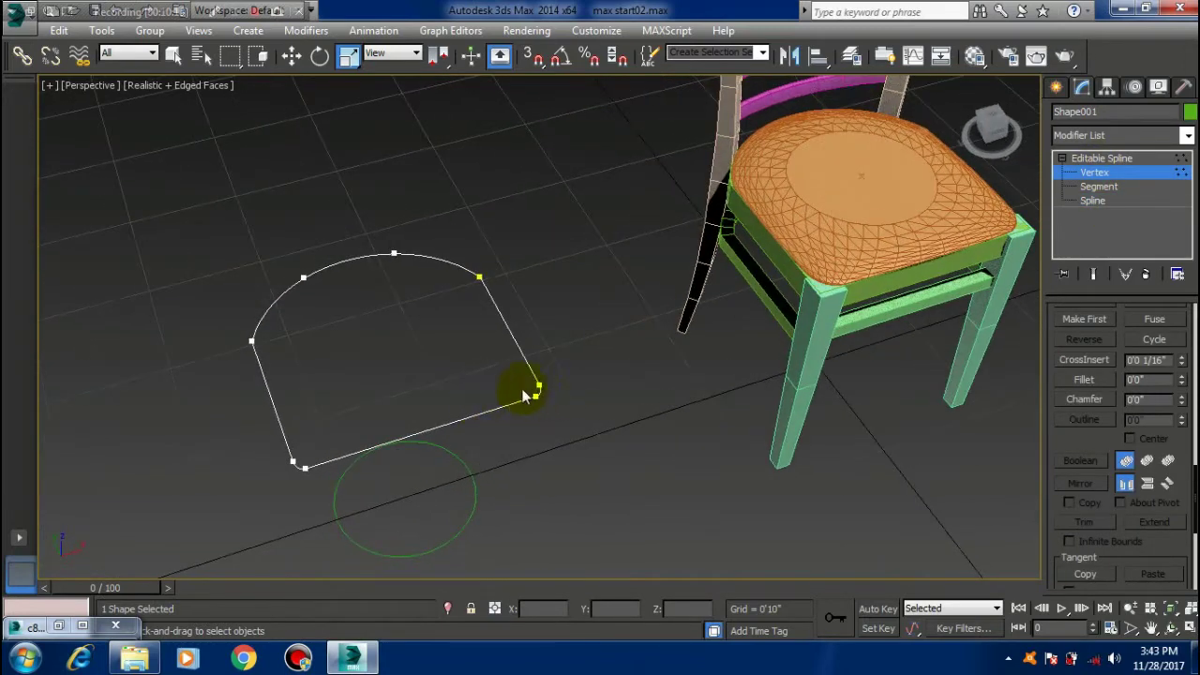
{"action": "key", "text": "t"}
{"action": "mouse_move", "coordinate": [474, 463]}
{"action": "middle_mouse_down"}
{"action": "mouse_move", "coordinate": [512, 321]}
{"action": "mouse_move", "coordinate": [414, 394]}
{"action": "middle_mouse_up"}
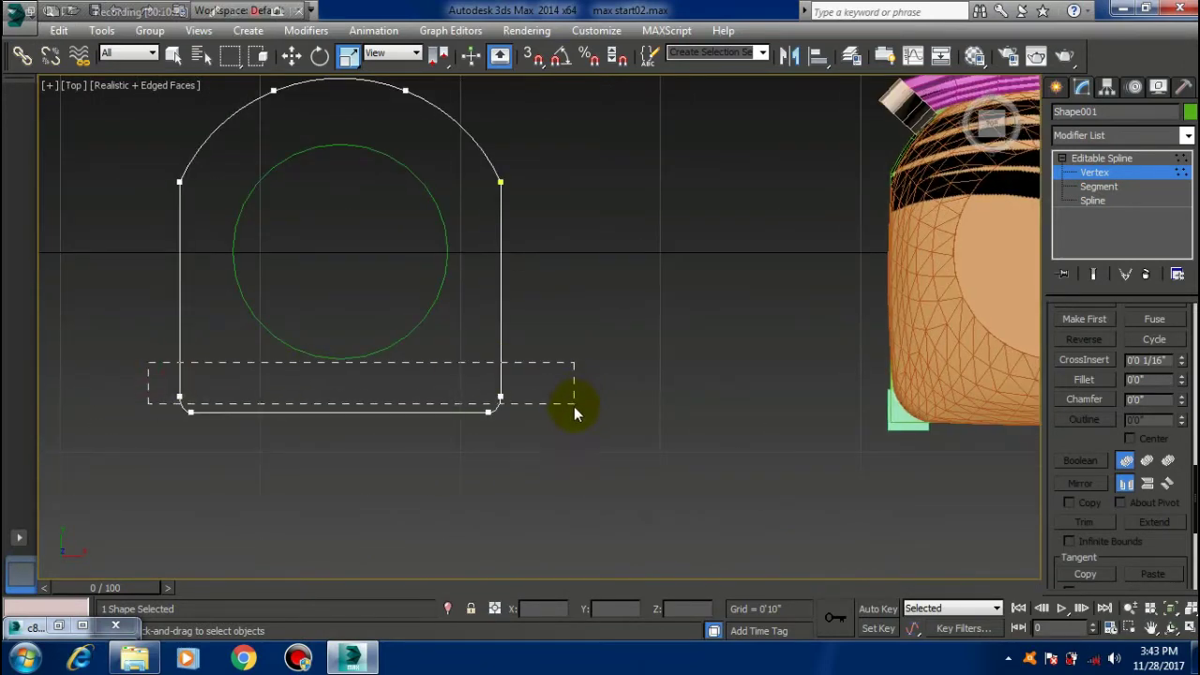
{"action": "left_click_drag", "start_coordinate": [574, 412], "coordinate": [574, 412]}
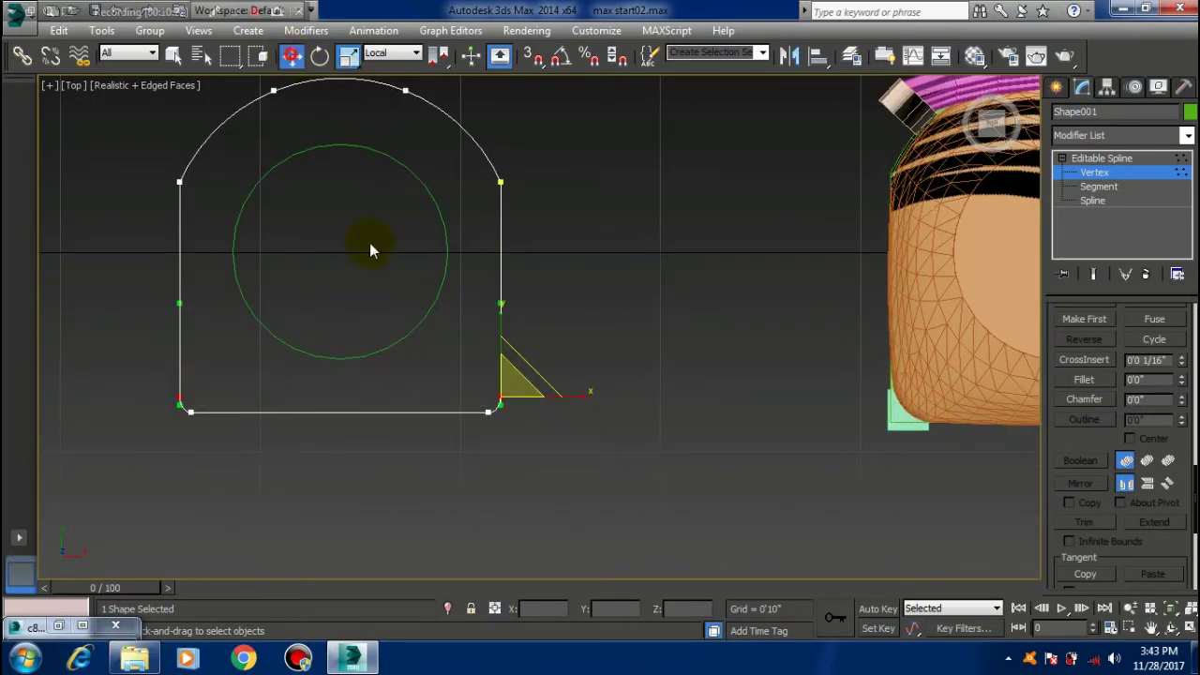
{"action": "key", "text": "w"}
{"action": "middle_click_drag", "start_coordinate": [684, 474], "coordinate": [574, 473]}
{"action": "left_click_drag", "start_coordinate": [391, 340], "coordinate": [391, 354]}
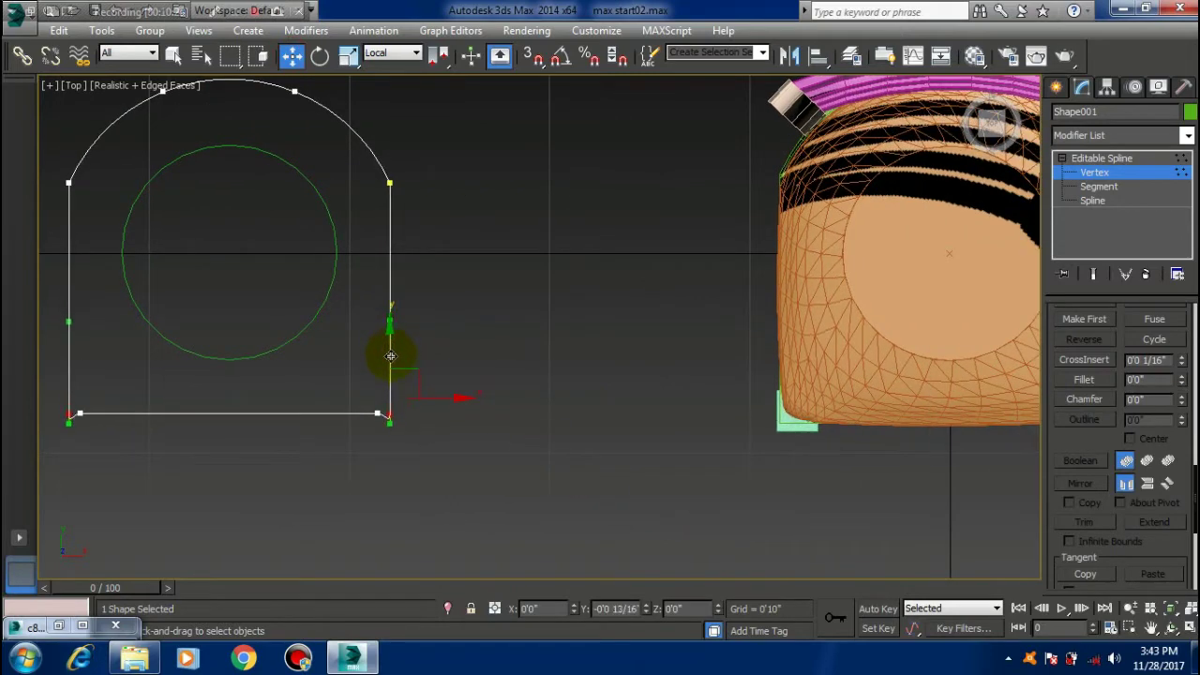
{"action": "left_click_drag", "start_coordinate": [391, 363], "coordinate": [391, 366]}
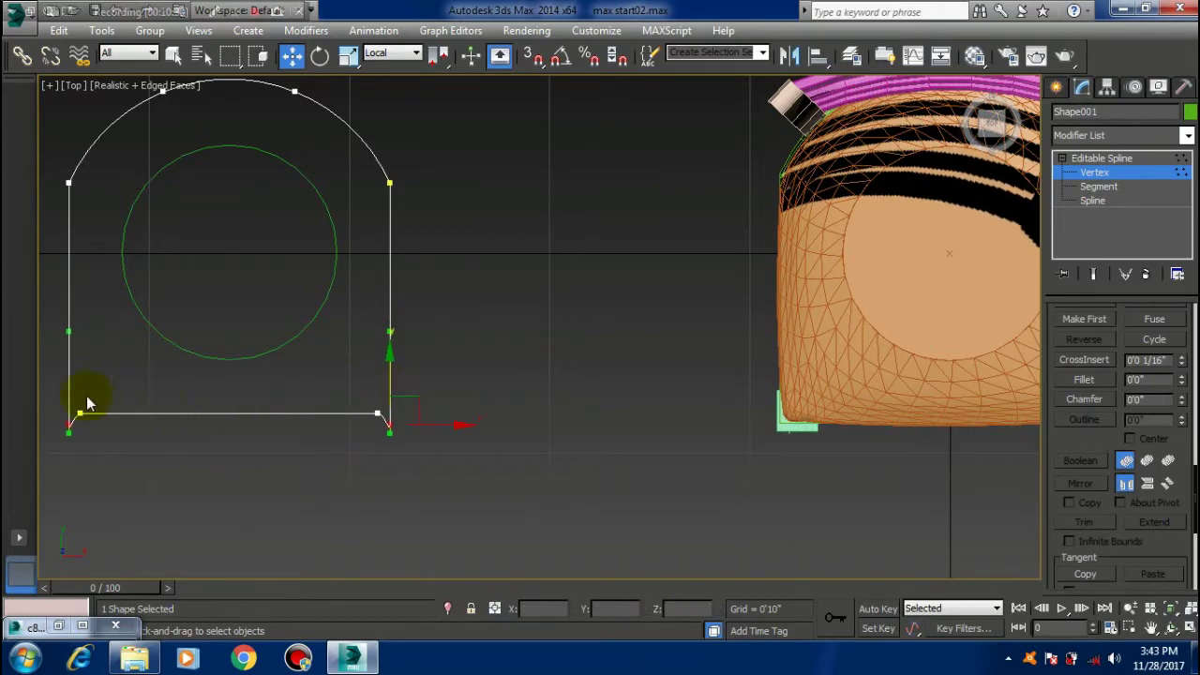
{"action": "left_click", "coordinate": [741, 200]}
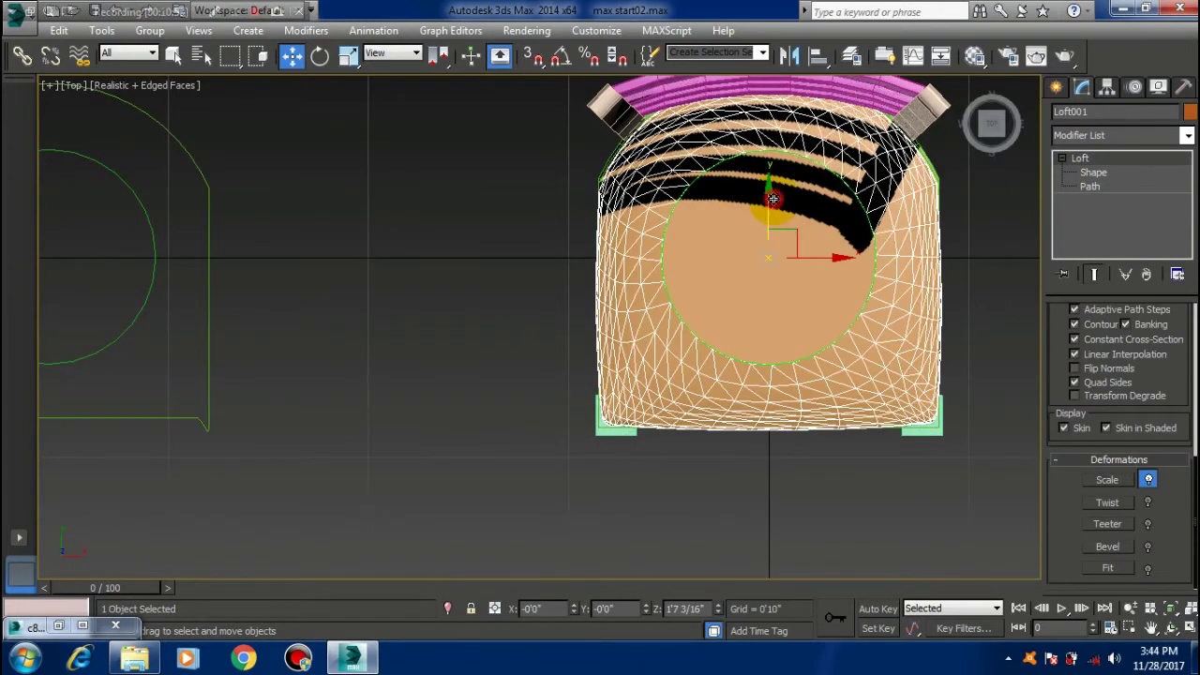
Scale the Shape001 spline to 105% along Y and widen it slightly along X
{"action": "left_click_drag", "start_coordinate": [773, 199], "coordinate": [771, 202]}
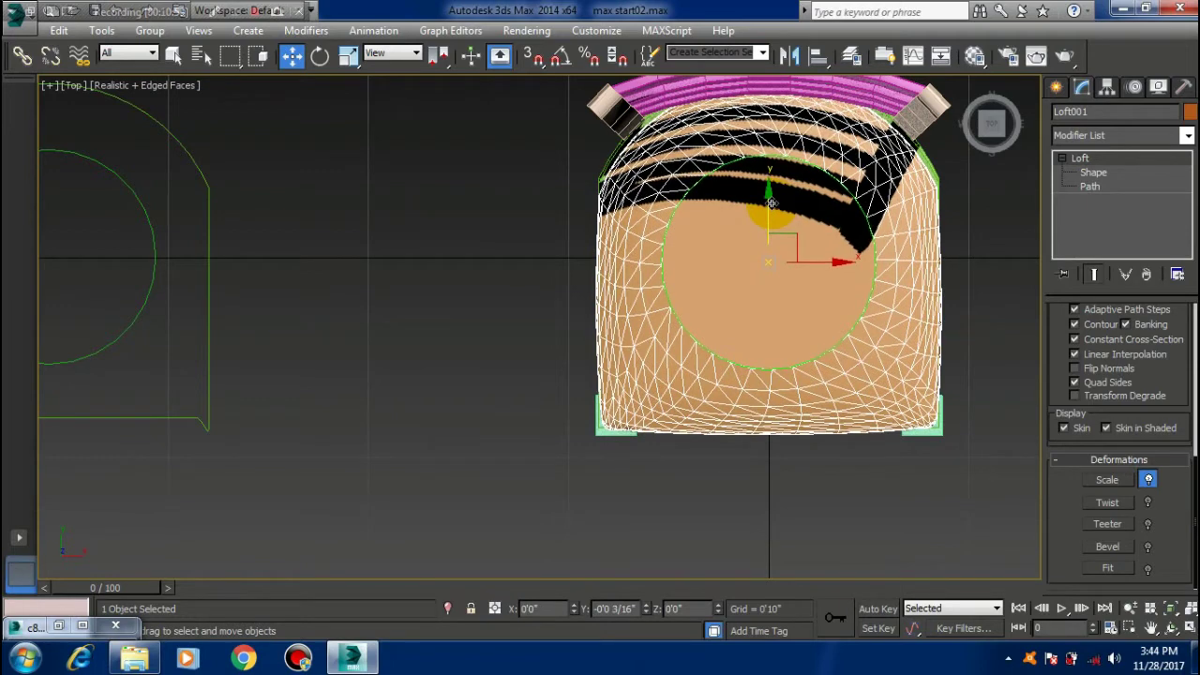
{"action": "middle_click_drag", "start_coordinate": [691, 370], "coordinate": [826, 293]}
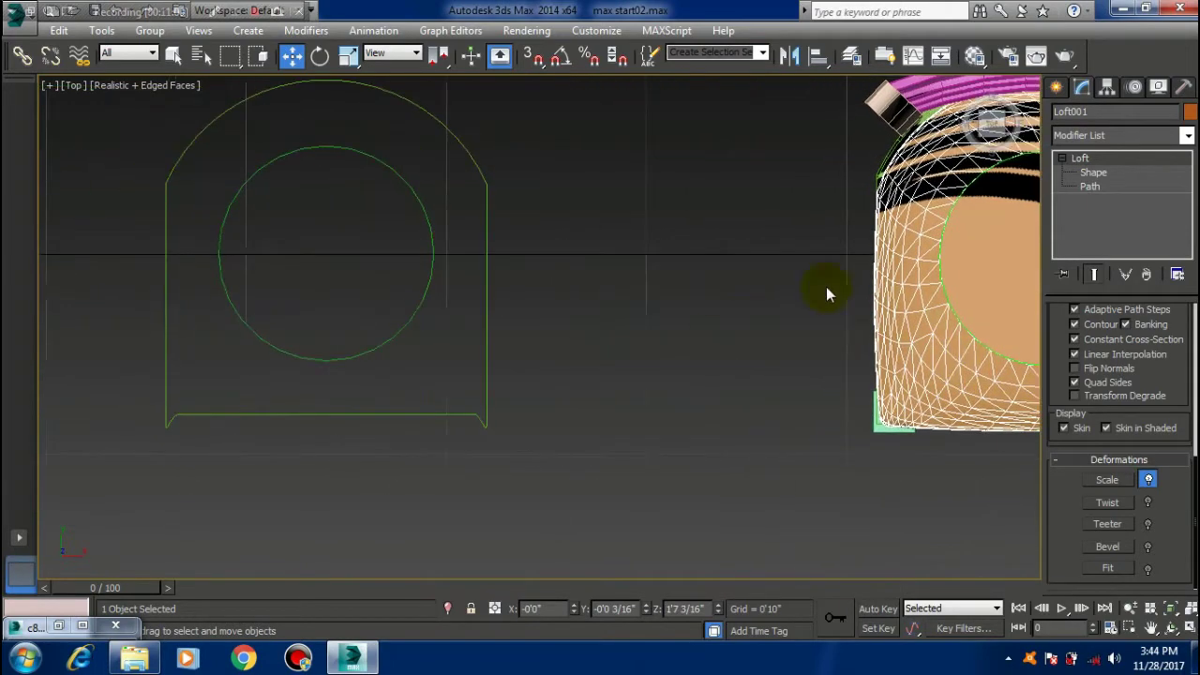
{"action": "left_click", "coordinate": [486, 277]}
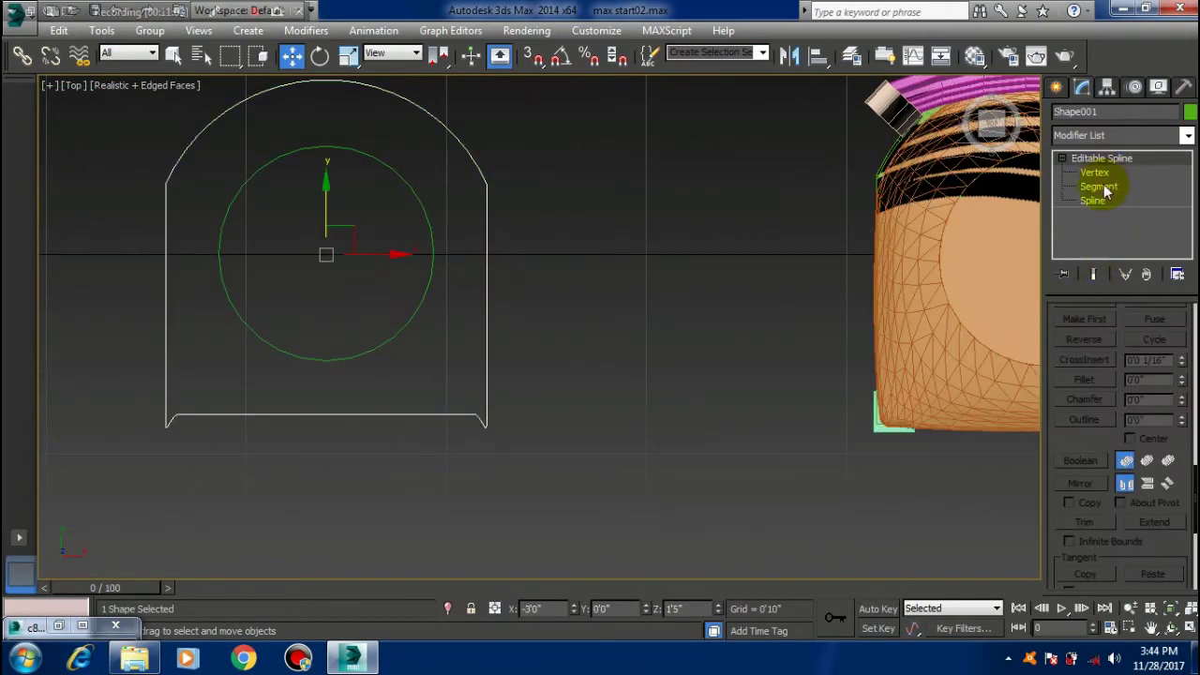
{"action": "left_click", "coordinate": [1102, 188]}
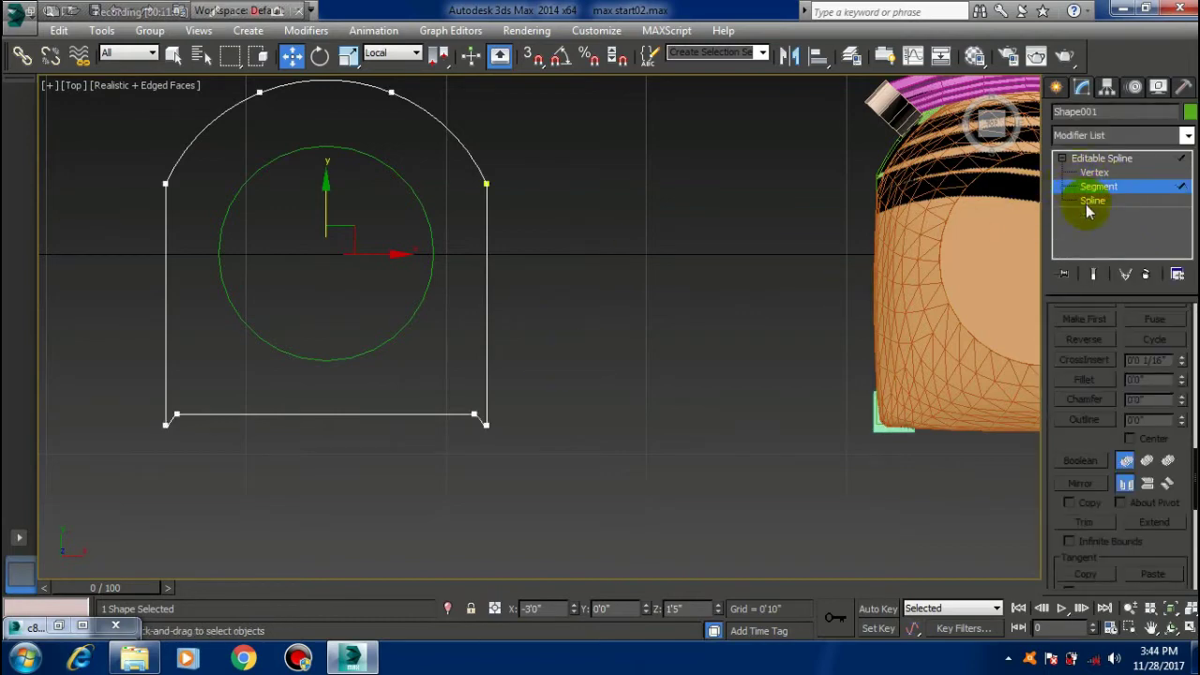
{"action": "left_click", "coordinate": [1088, 208]}
{"action": "left_click", "coordinate": [484, 319]}
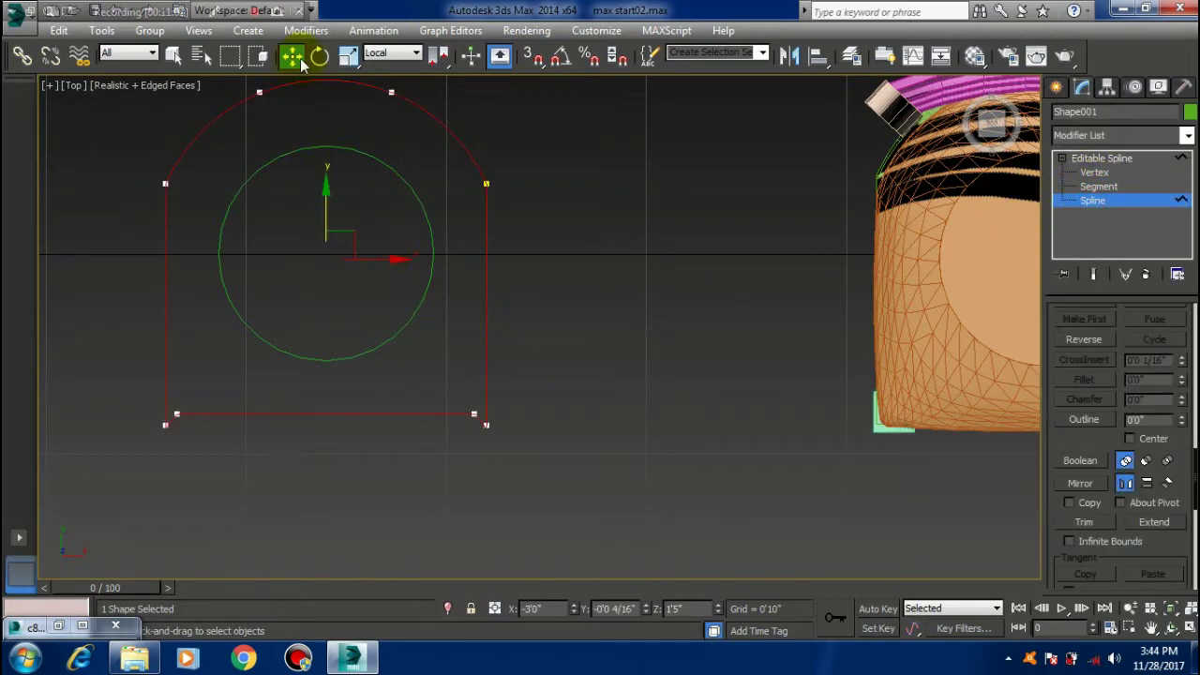
{"action": "left_click", "coordinate": [348, 56]}
{"action": "middle_click_drag", "start_coordinate": [491, 313], "coordinate": [456, 321]}
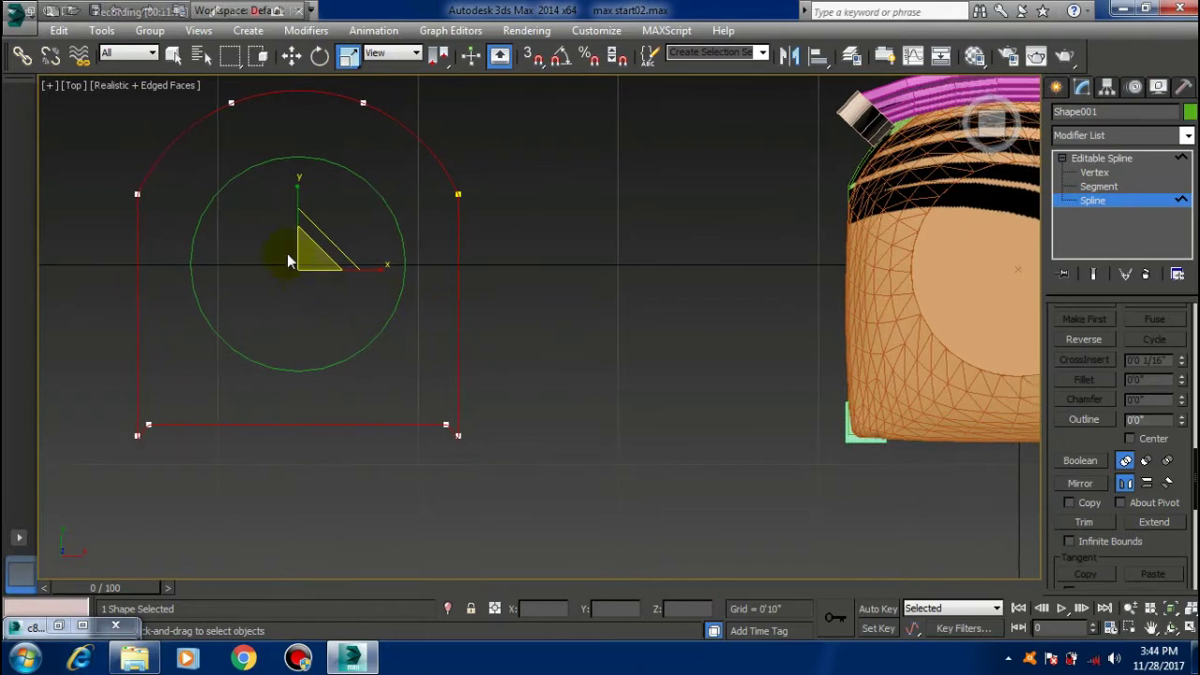
{"action": "left_click_drag", "start_coordinate": [298, 194], "coordinate": [298, 192]}
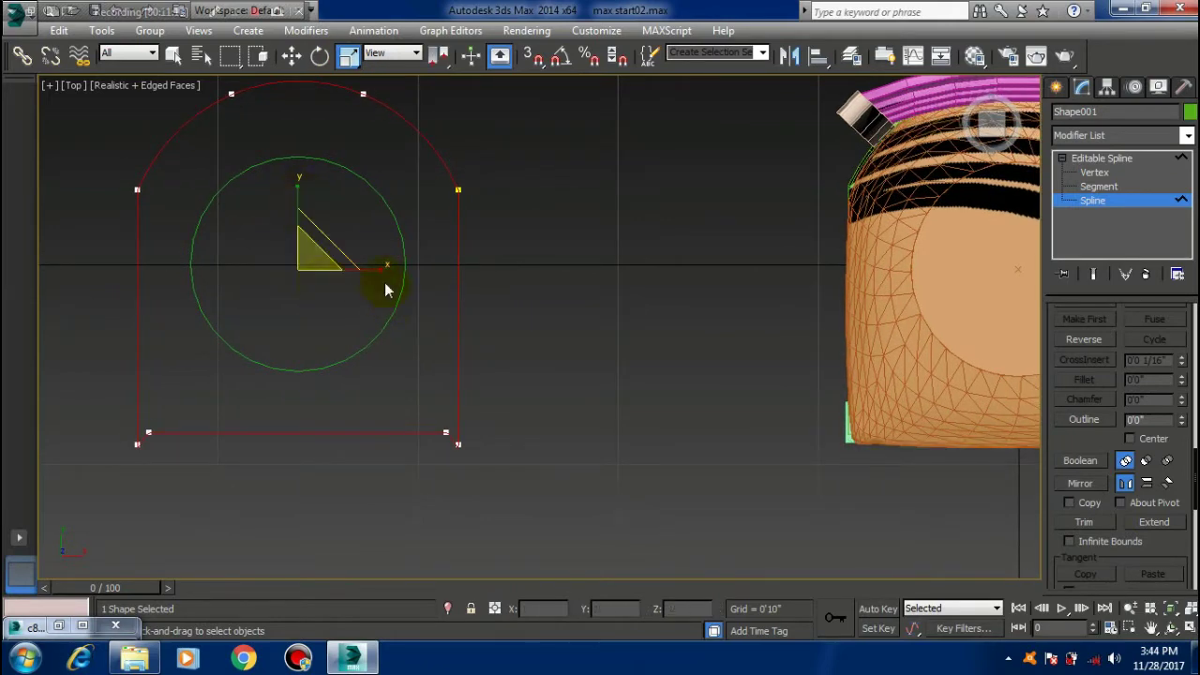
{"action": "left_click_drag", "start_coordinate": [375, 268], "coordinate": [376, 270]}
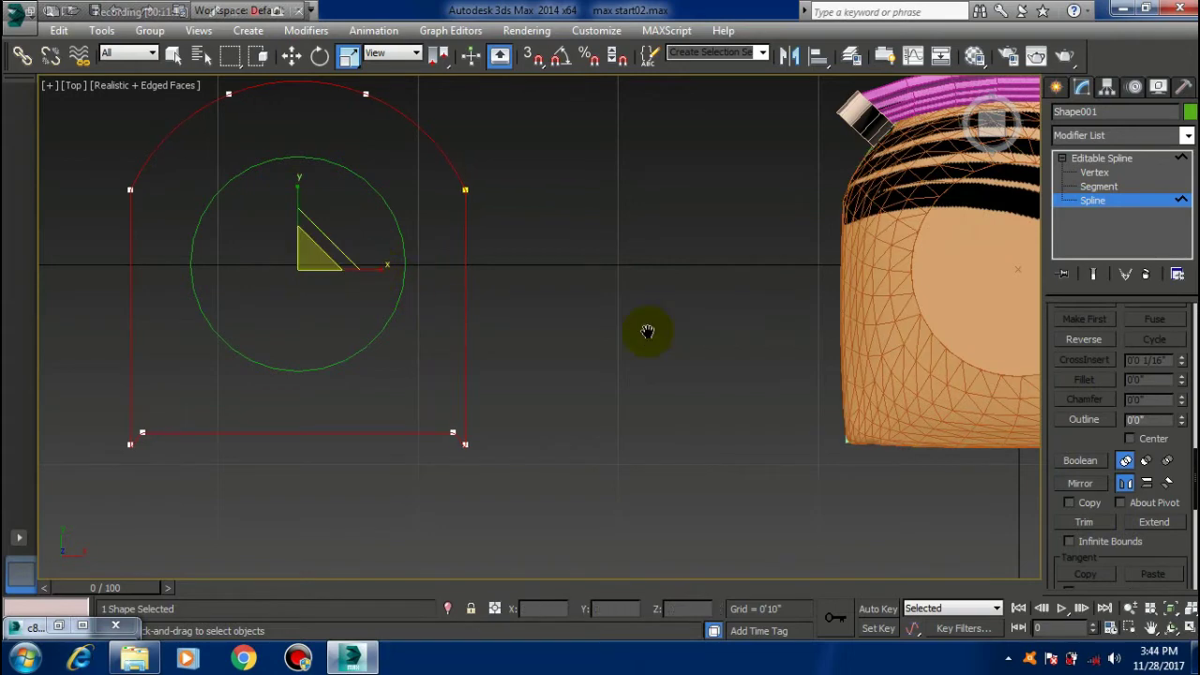
Exit spline editing and inspect the enlarged cushion in Perspective view with edged faces off
{"action": "mouse_move", "coordinate": [648, 332]}
{"action": "middle_mouse_down"}
{"action": "mouse_move", "coordinate": [613, 327]}
{"action": "mouse_move", "coordinate": [710, 356]}
{"action": "middle_mouse_up"}
{"action": "scroll", "coordinate": [613, 328], "scroll_direction": "down", "scroll_amount": 2}
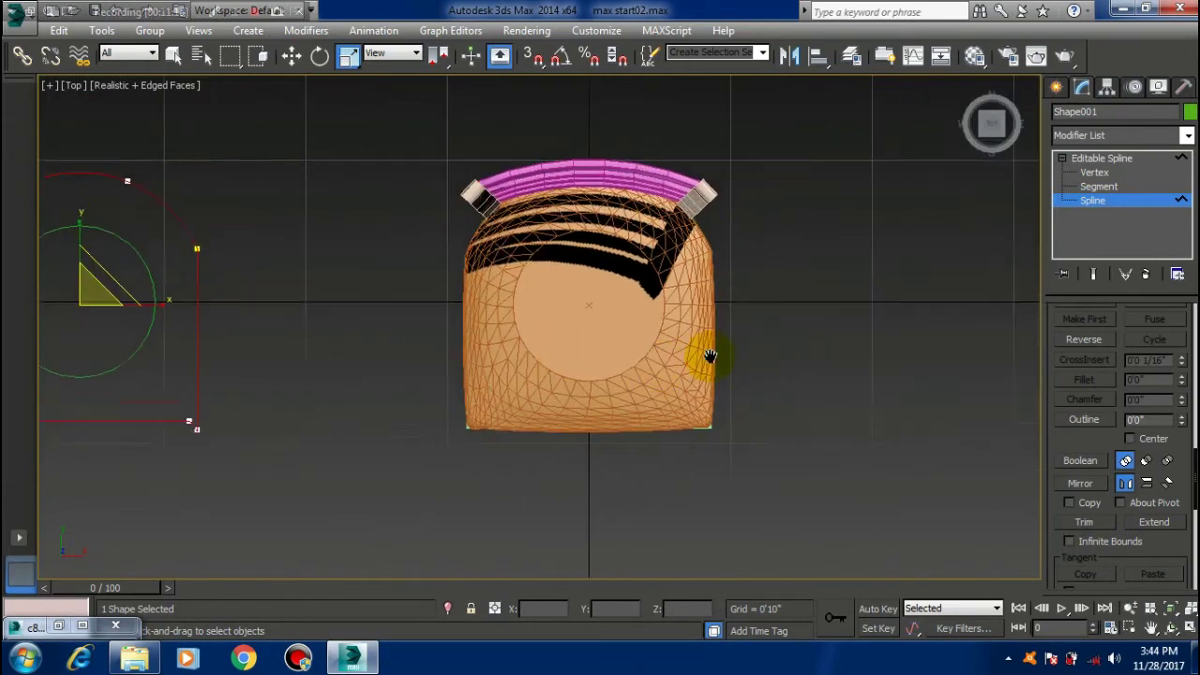
{"action": "left_click", "coordinate": [1101, 158]}
{"action": "middle_click_drag", "start_coordinate": [627, 323], "coordinate": [609, 383]}
{"action": "key", "text": "p"}
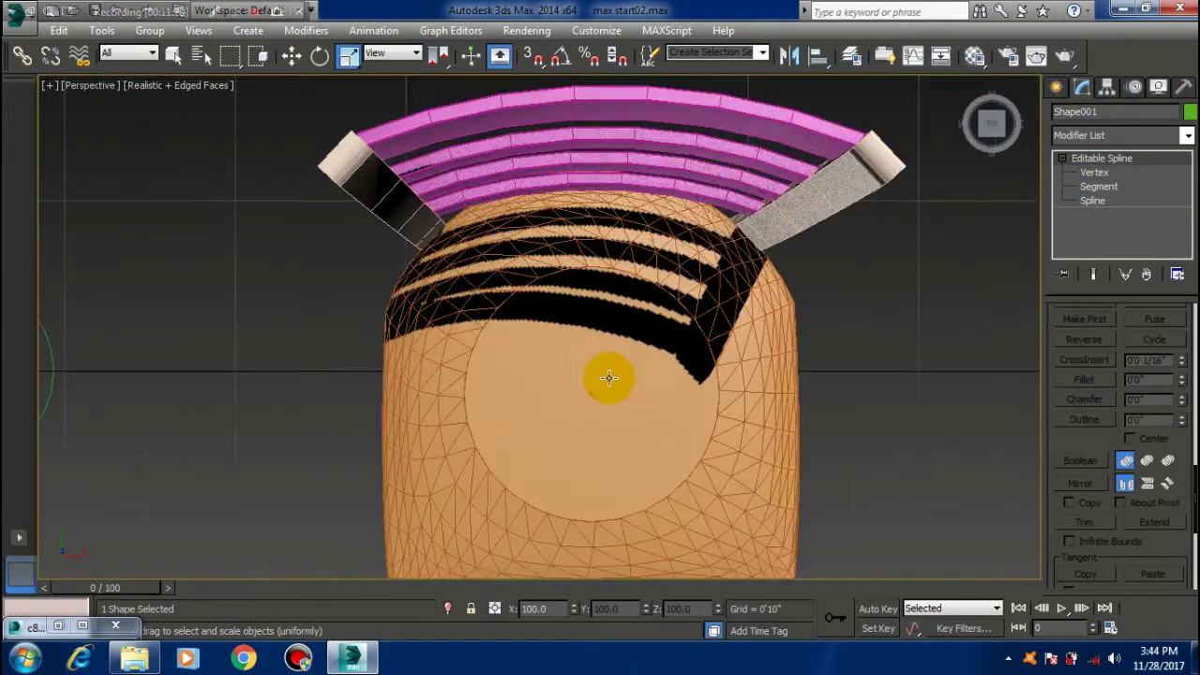
{"action": "mouse_move", "coordinate": [637, 463]}
{"action": "middle_mouse_down", "text": "alt"}
{"action": "mouse_move", "coordinate": [655, 381]}
{"action": "mouse_move", "coordinate": [570, 496]}
{"action": "mouse_move", "coordinate": [610, 442]}
{"action": "mouse_move", "coordinate": [551, 429]}
{"action": "mouse_move", "coordinate": [509, 396]}
{"action": "mouse_move", "coordinate": [557, 407]}
{"action": "mouse_move", "coordinate": [588, 432]}
{"action": "mouse_move", "coordinate": [584, 447]}
{"action": "mouse_move", "coordinate": [541, 346]}
{"action": "mouse_move", "coordinate": [557, 359]}
{"action": "middle_mouse_up", "text": "alt"}
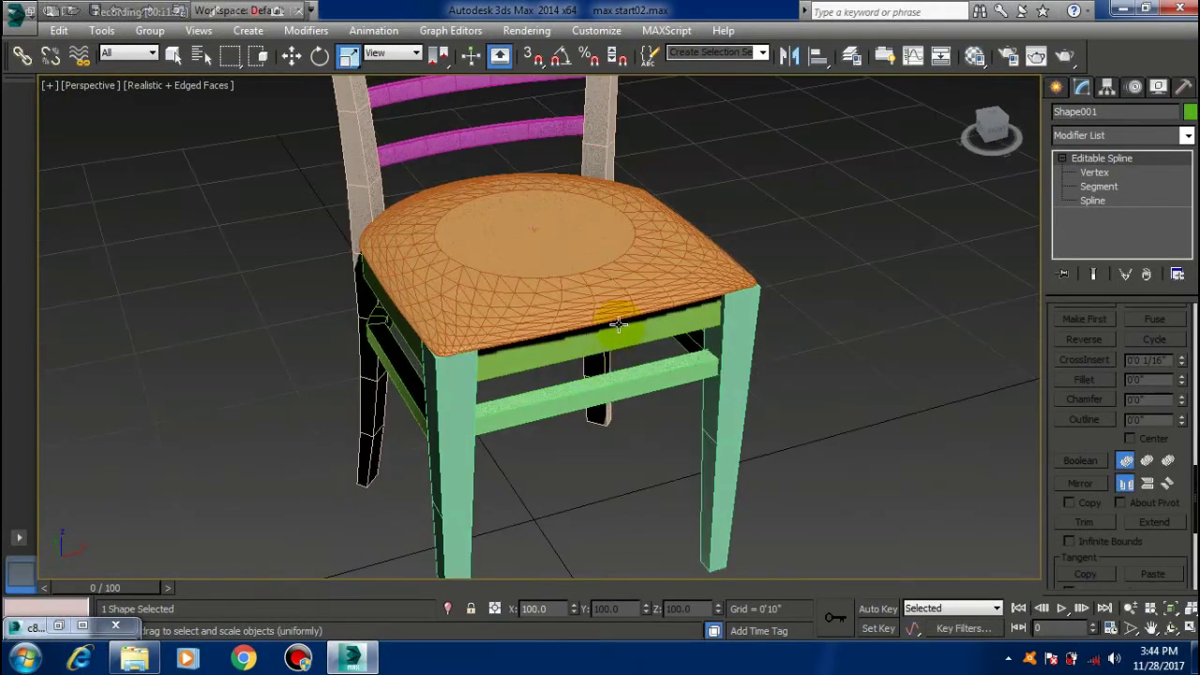
{"action": "middle_click_drag", "start_coordinate": [618, 325], "coordinate": [632, 365], "text": "alt"}
{"action": "key", "text": "F4"}
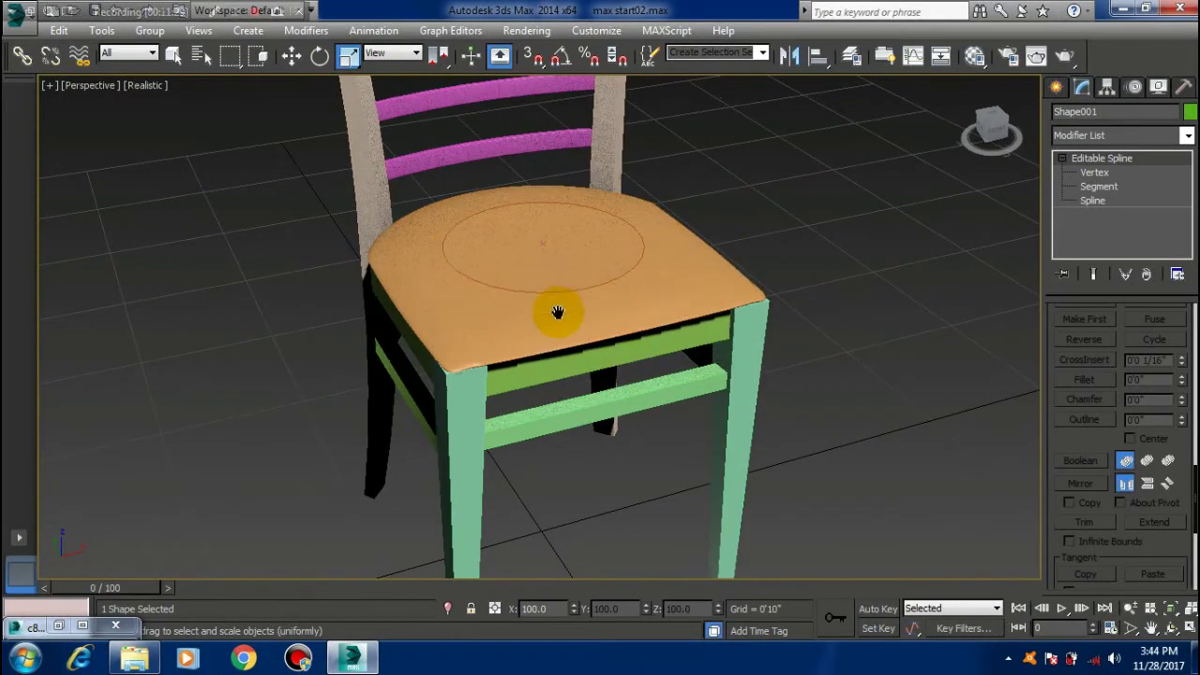
{"action": "middle_click_drag", "start_coordinate": [557, 312], "coordinate": [458, 287]}
{"action": "scroll", "coordinate": [616, 397], "scroll_direction": "up", "scroll_amount": 3}
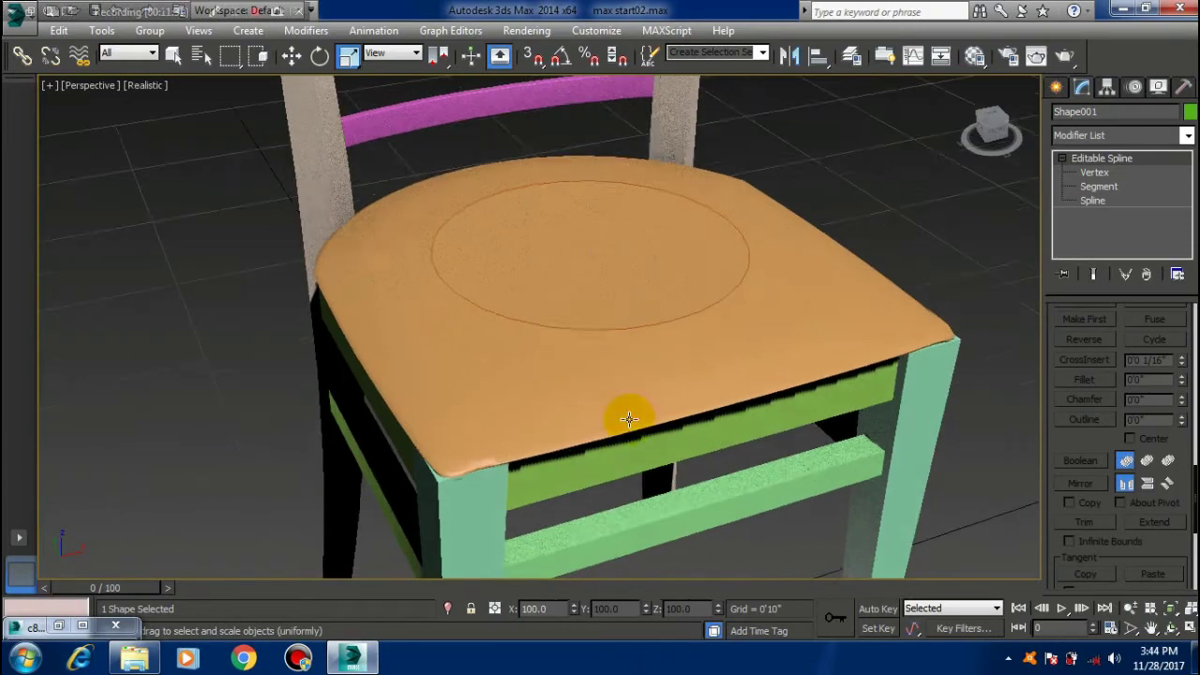
{"action": "middle_click_drag", "start_coordinate": [628, 418], "coordinate": [627, 456], "text": "alt"}
{"action": "middle_click_drag", "start_coordinate": [496, 188], "coordinate": [581, 388], "text": "alt"}
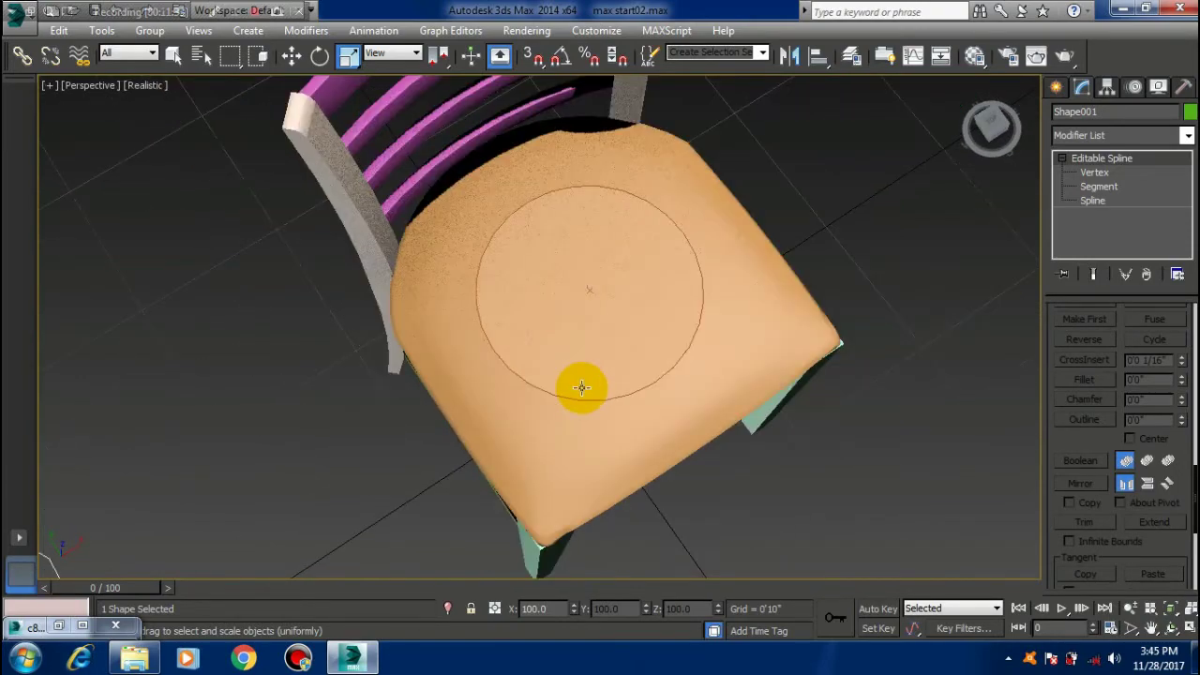
{"action": "key", "text": "shift+z"}
{"action": "key", "text": "shift+z"}
{"action": "key", "text": "shift+z"}
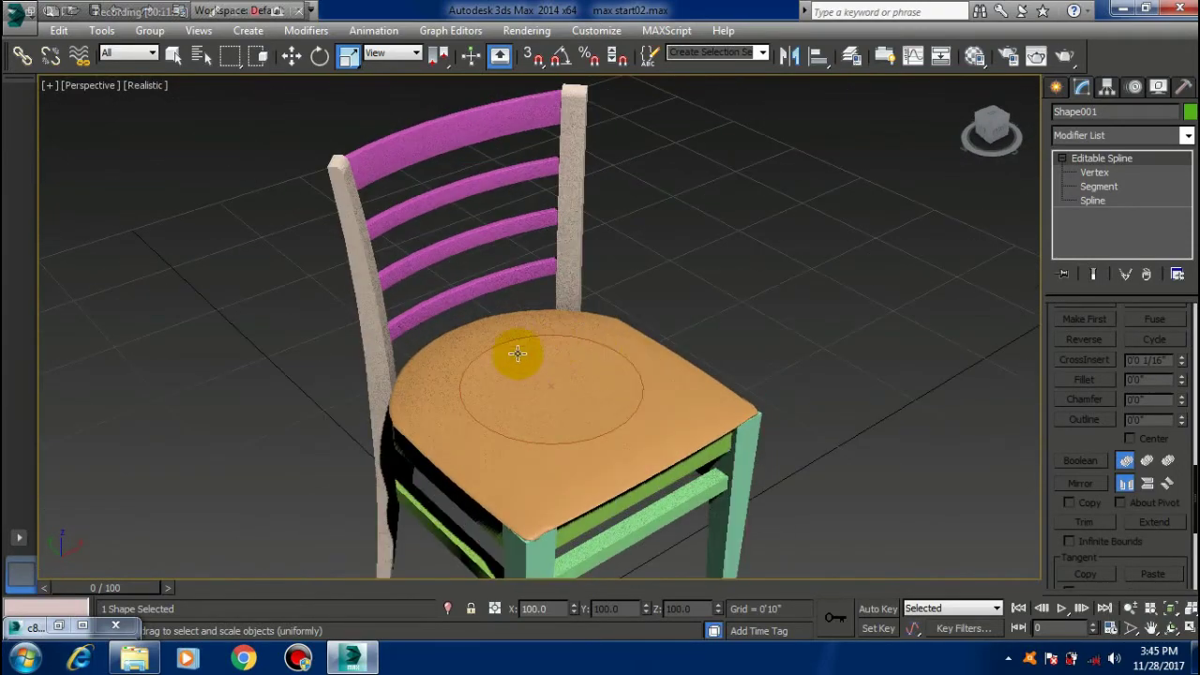
{"action": "key", "text": "shift+z"}
{"action": "key", "text": "shift+z"}
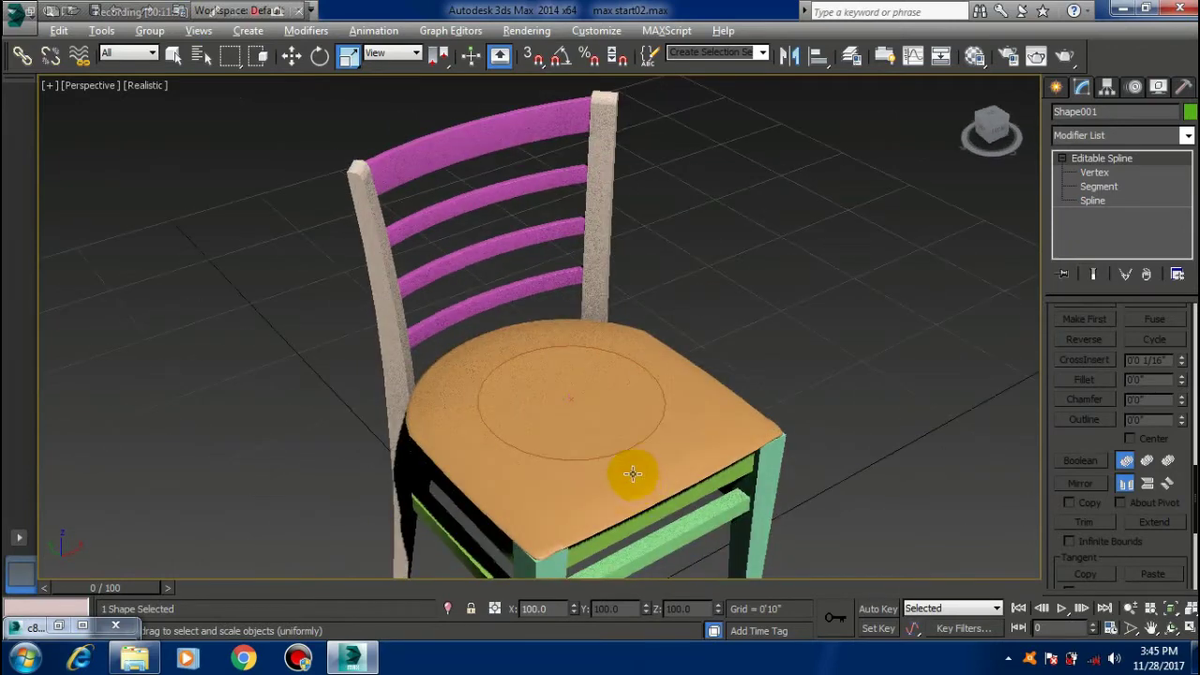
{"action": "key", "text": "shift+z"}
{"action": "left_click", "coordinate": [672, 342]}
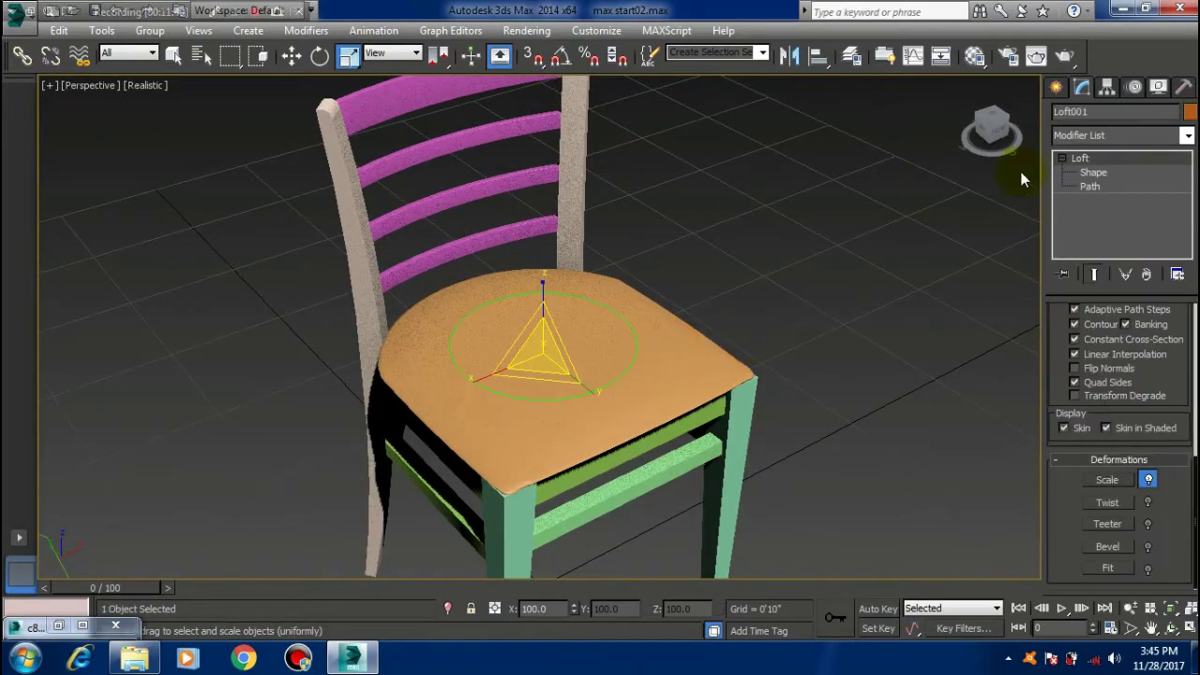
Add a Smooth modifier to Loft001 with Auto Smooth on at threshold 30
{"action": "left_click", "coordinate": [1057, 87]}
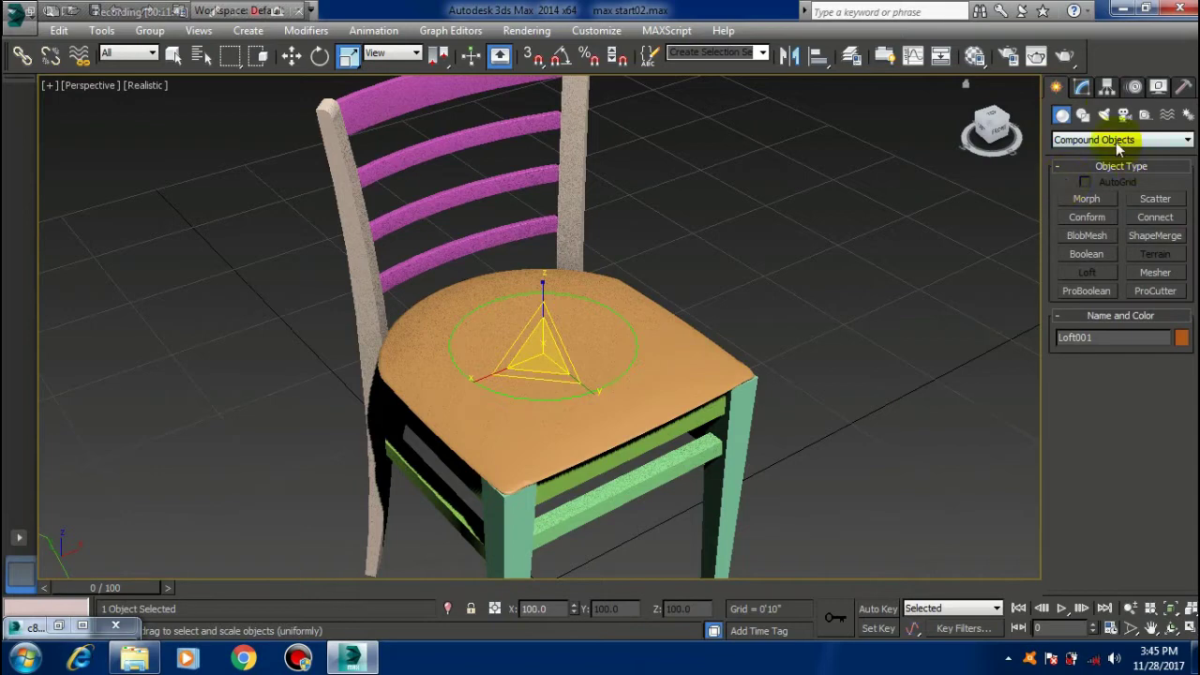
{"action": "left_click", "coordinate": [1082, 89]}
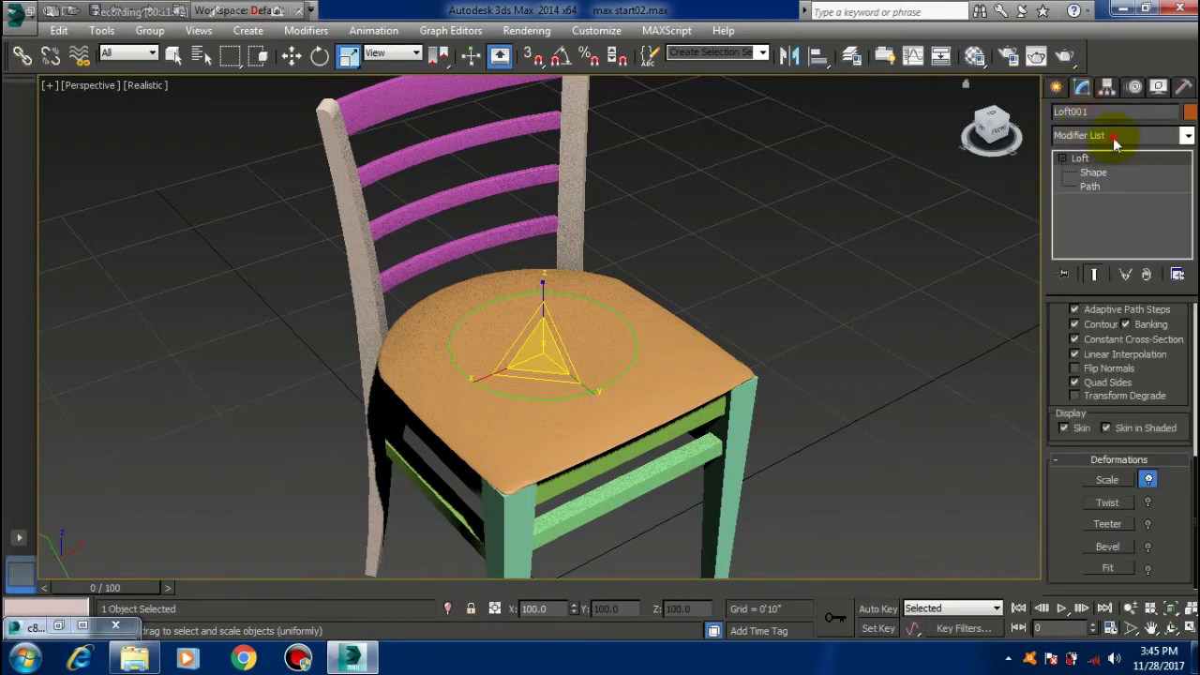
{"action": "left_click", "coordinate": [1115, 139]}
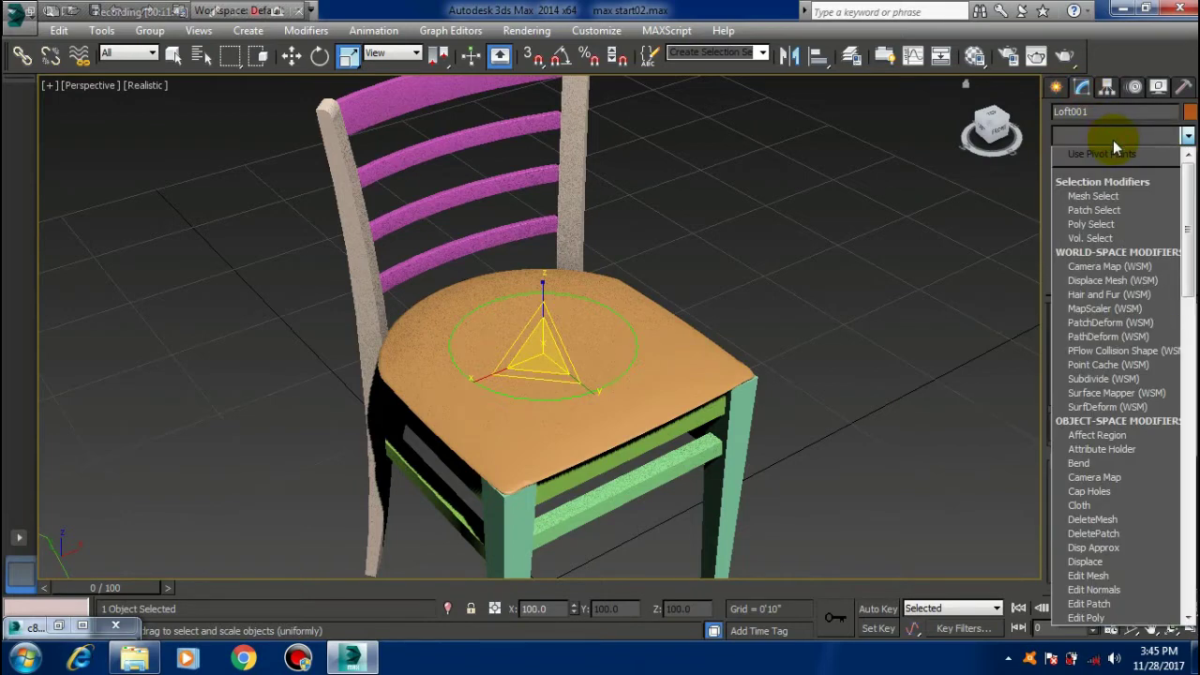
{"action": "scroll", "coordinate": [1113, 140], "scroll_direction": "down", "scroll_amount": 5}
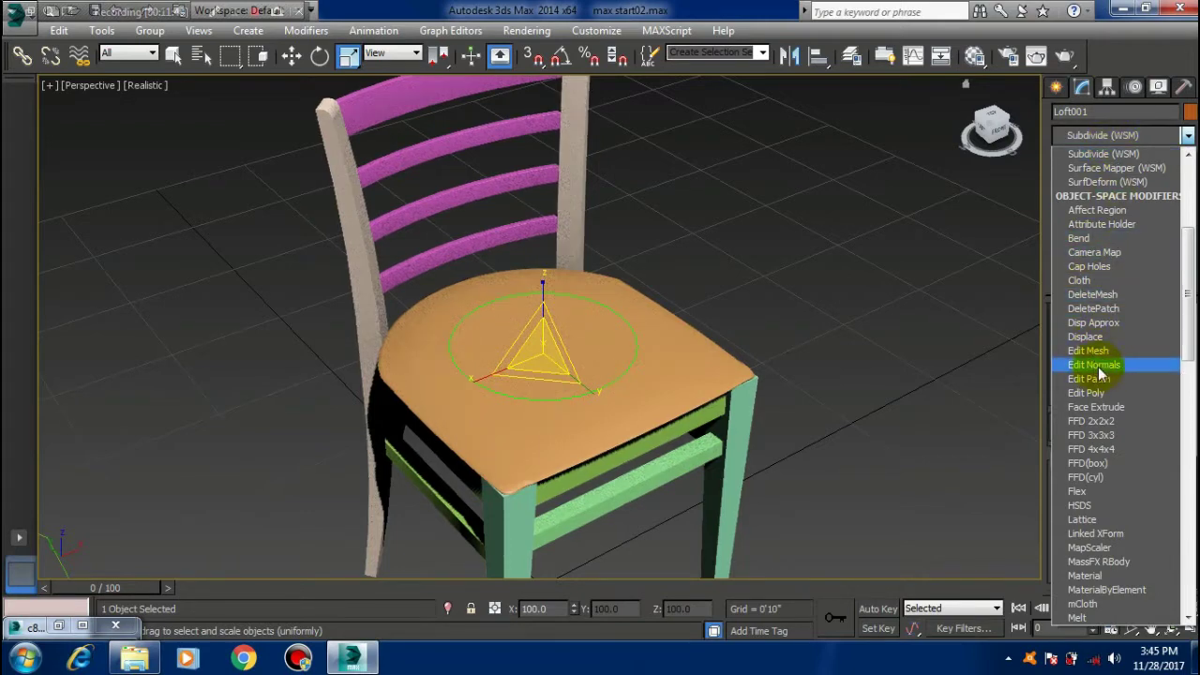
{"action": "scroll", "coordinate": [1110, 483], "scroll_direction": "down", "scroll_amount": 15}
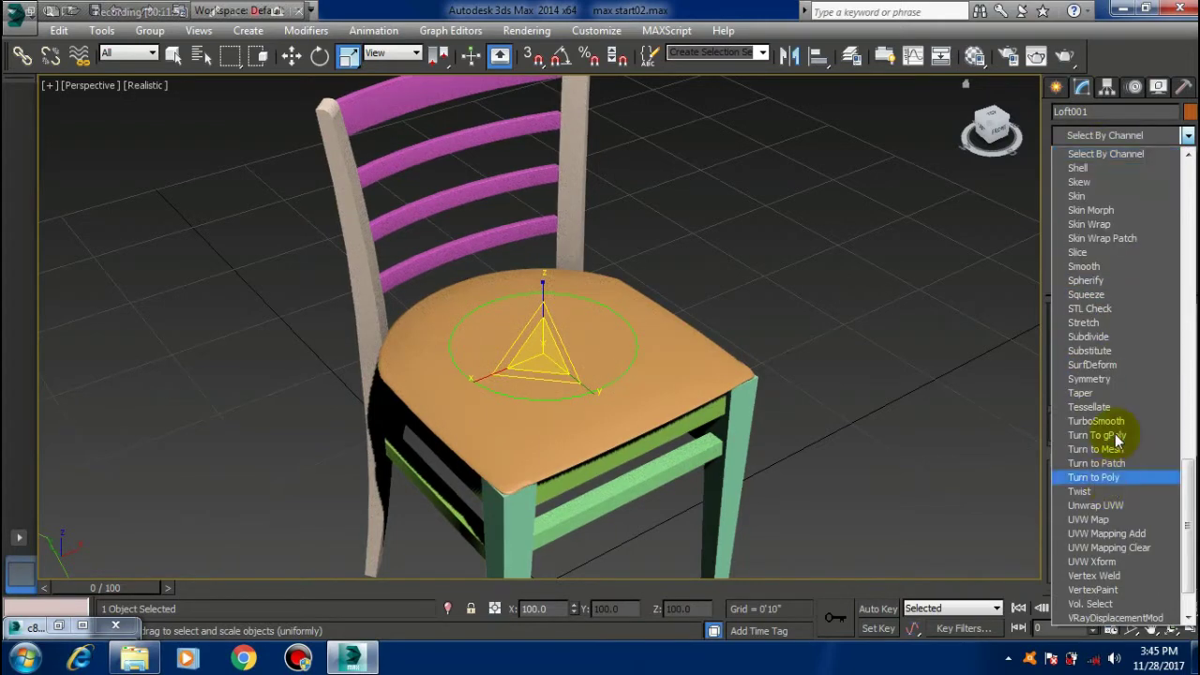
{"action": "left_click", "coordinate": [1094, 267]}
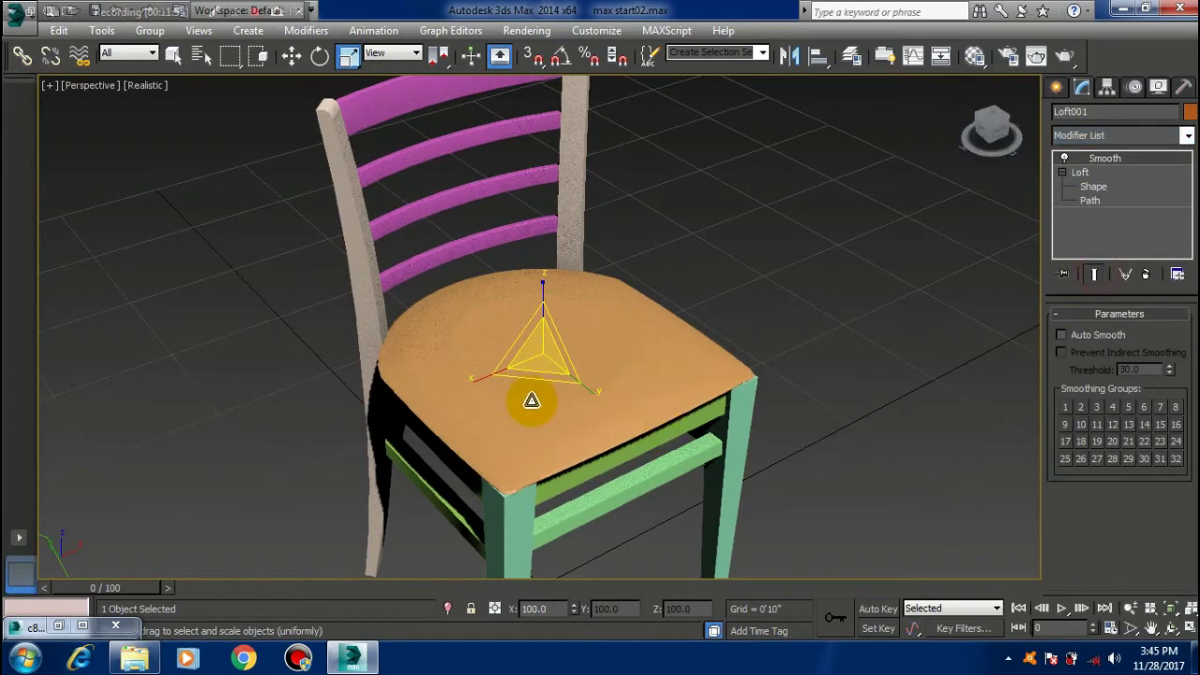
{"action": "mouse_move", "coordinate": [531, 403]}
{"action": "middle_mouse_down", "text": "alt"}
{"action": "mouse_move", "coordinate": [475, 448]}
{"action": "mouse_move", "coordinate": [482, 455]}
{"action": "mouse_move", "coordinate": [525, 469]}
{"action": "mouse_move", "coordinate": [579, 442]}
{"action": "mouse_move", "coordinate": [533, 380]}
{"action": "mouse_move", "coordinate": [528, 328]}
{"action": "middle_mouse_up", "text": "alt"}
{"action": "left_click", "coordinate": [1076, 335]}
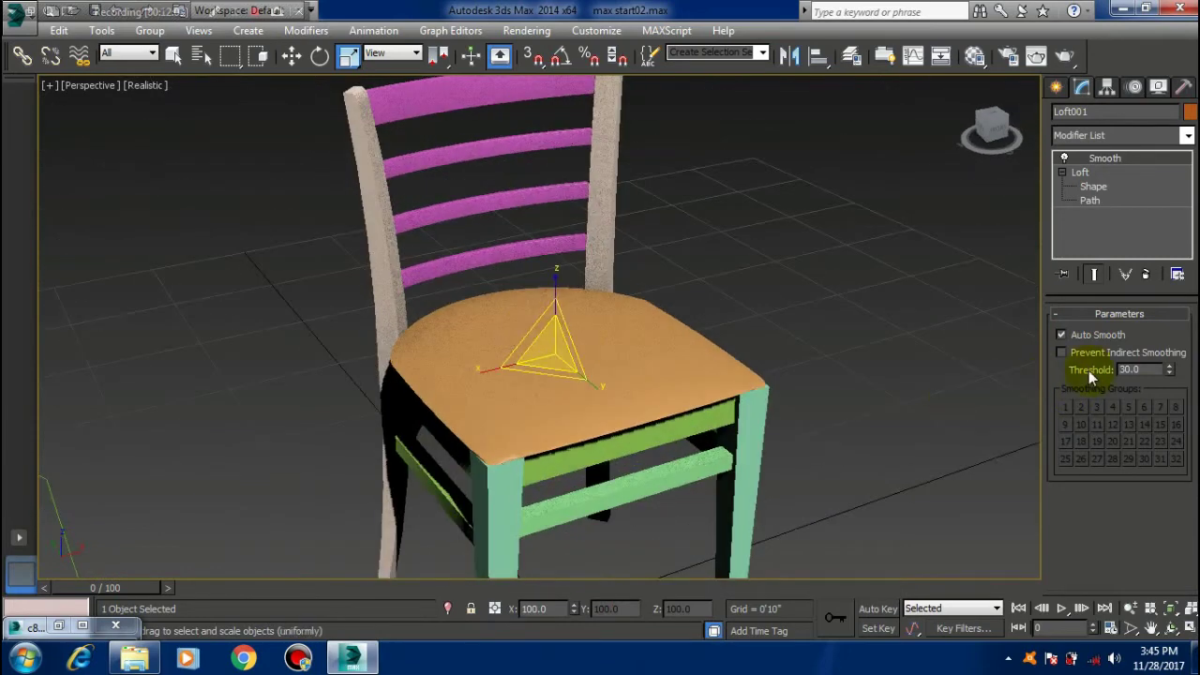
{"action": "scroll", "coordinate": [572, 433], "scroll_direction": "up", "scroll_amount": 1}
{"action": "scroll", "coordinate": [550, 428], "scroll_direction": "up", "scroll_amount": 4}
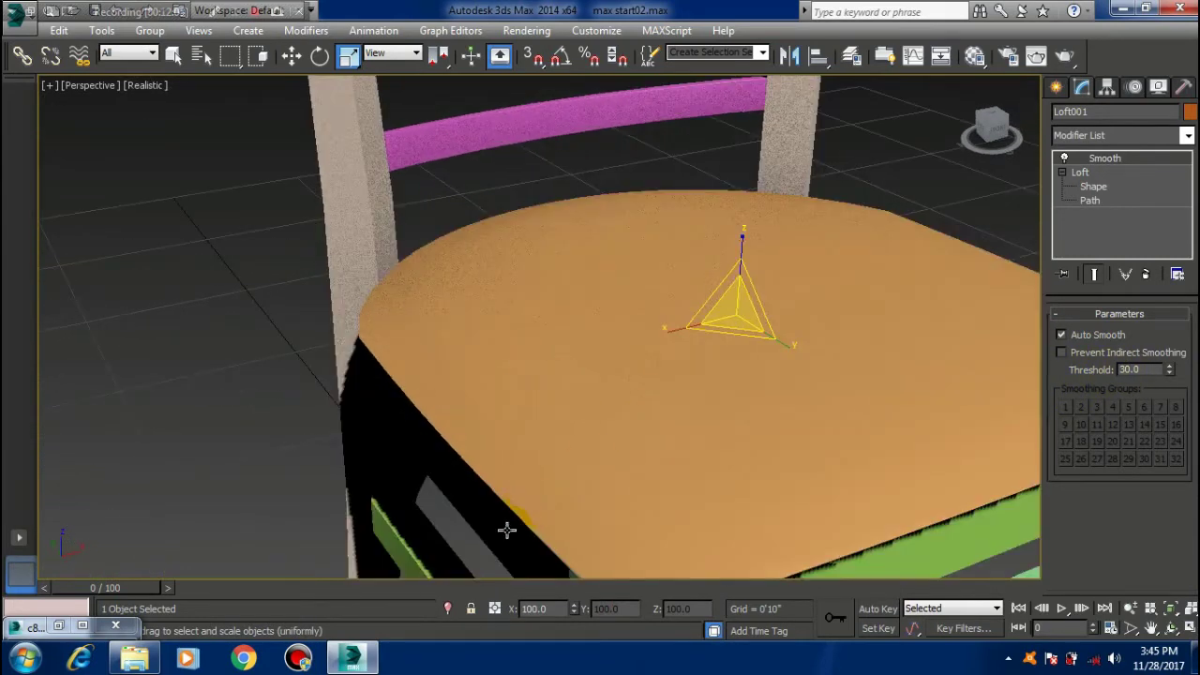
{"action": "mouse_move", "coordinate": [597, 456]}
{"action": "middle_mouse_down", "text": "alt"}
{"action": "mouse_move", "coordinate": [610, 501]}
{"action": "mouse_move", "coordinate": [691, 325]}
{"action": "mouse_move", "coordinate": [550, 506]}
{"action": "mouse_move", "coordinate": [568, 271]}
{"action": "mouse_move", "coordinate": [632, 434]}
{"action": "mouse_move", "coordinate": [568, 369]}
{"action": "mouse_move", "coordinate": [571, 316]}
{"action": "mouse_move", "coordinate": [407, 332]}
{"action": "mouse_move", "coordinate": [651, 343]}
{"action": "mouse_move", "coordinate": [668, 355]}
{"action": "middle_mouse_up", "text": "alt"}
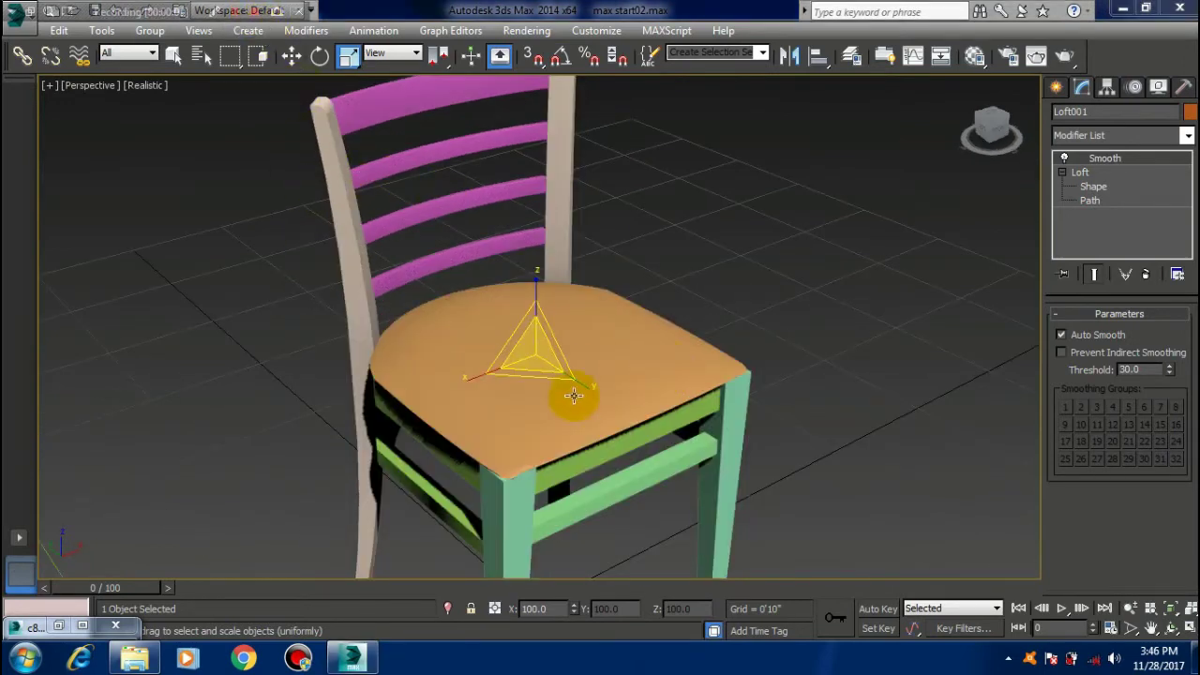
{"action": "middle_click_drag", "start_coordinate": [528, 417], "coordinate": [570, 401], "text": "alt"}
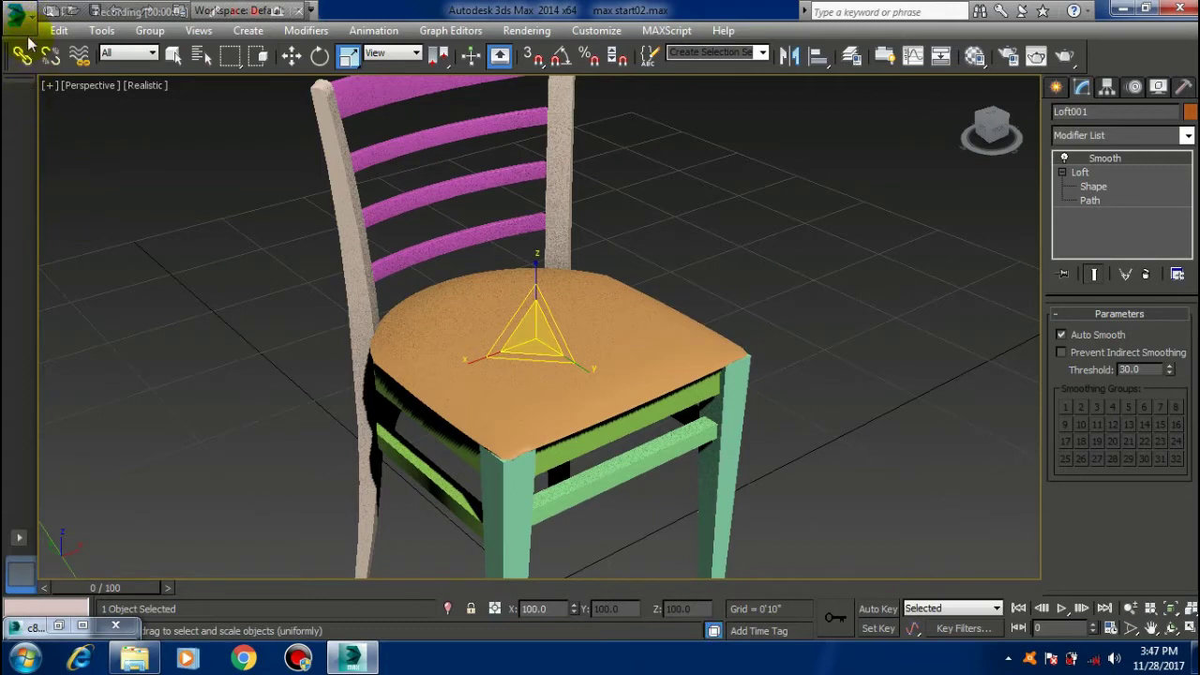
Use Save As from the application menu to save the scene as 'max start03'
{"action": "left_click", "coordinate": [16, 11]}
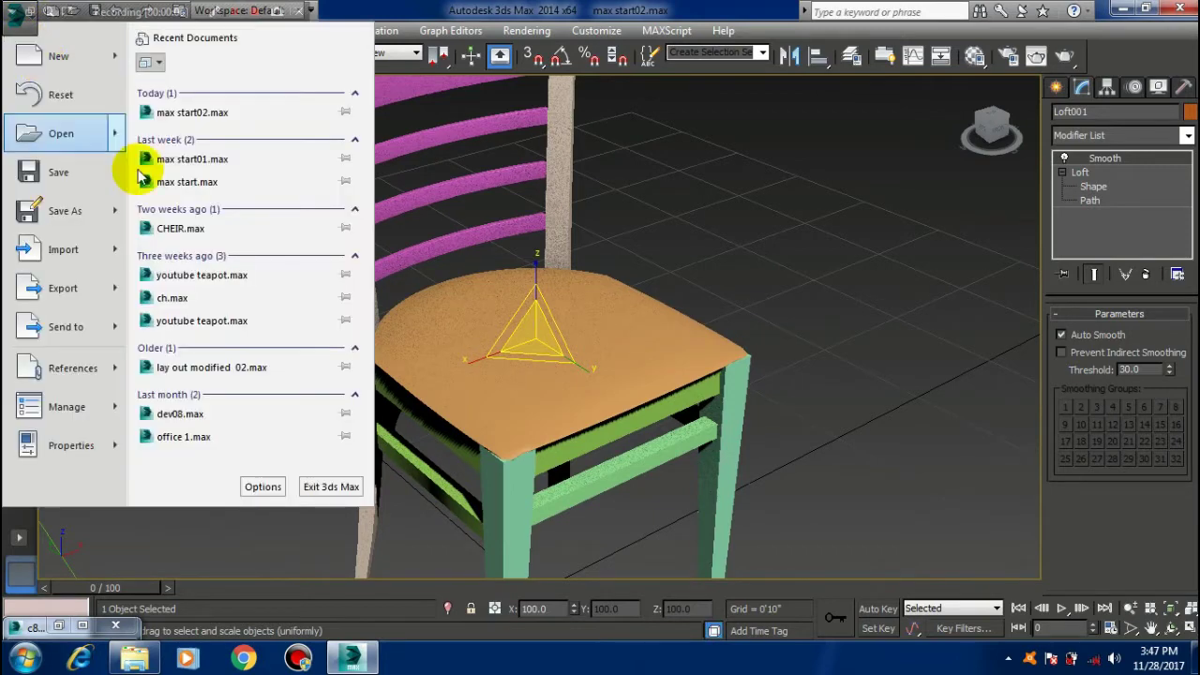
{"action": "left_click", "coordinate": [83, 220]}
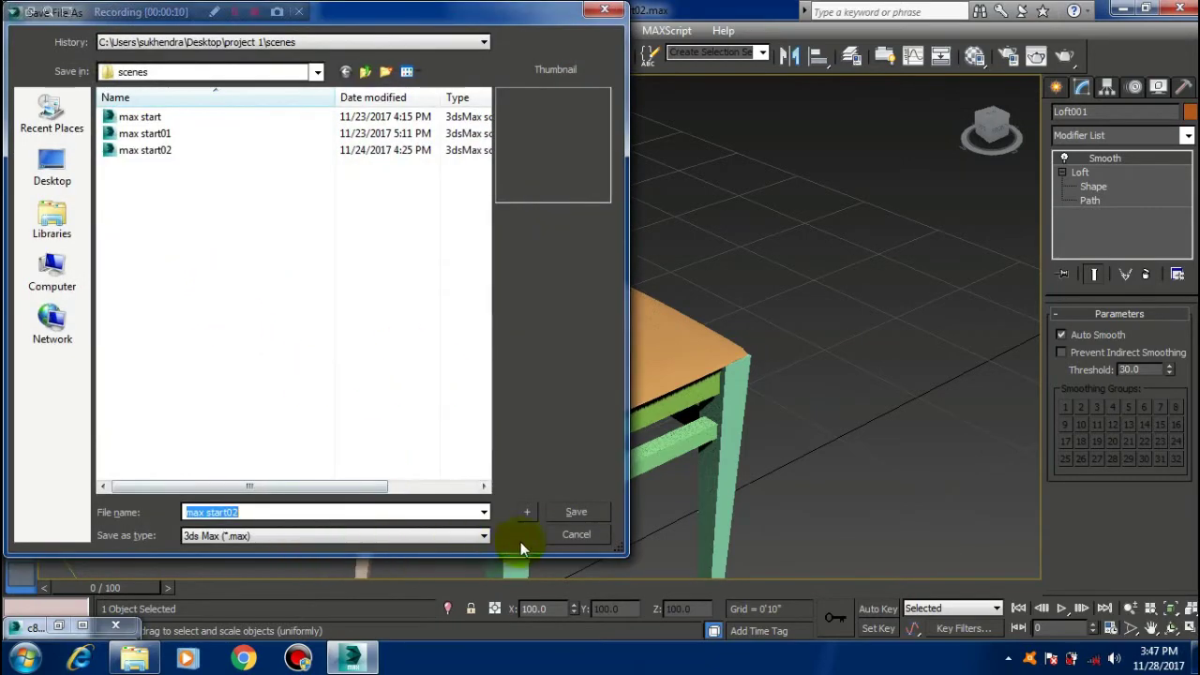
{"action": "left_click", "coordinate": [523, 512]}
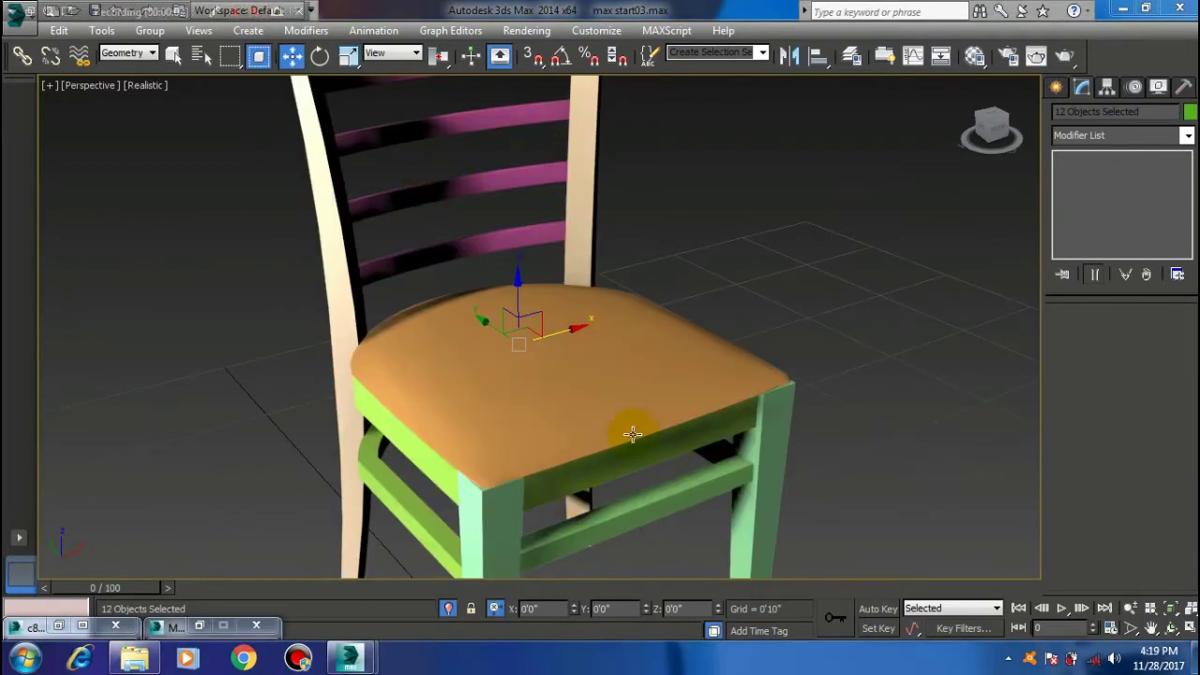
{"action": "middle_click_drag", "start_coordinate": [482, 313], "coordinate": [495, 313]}
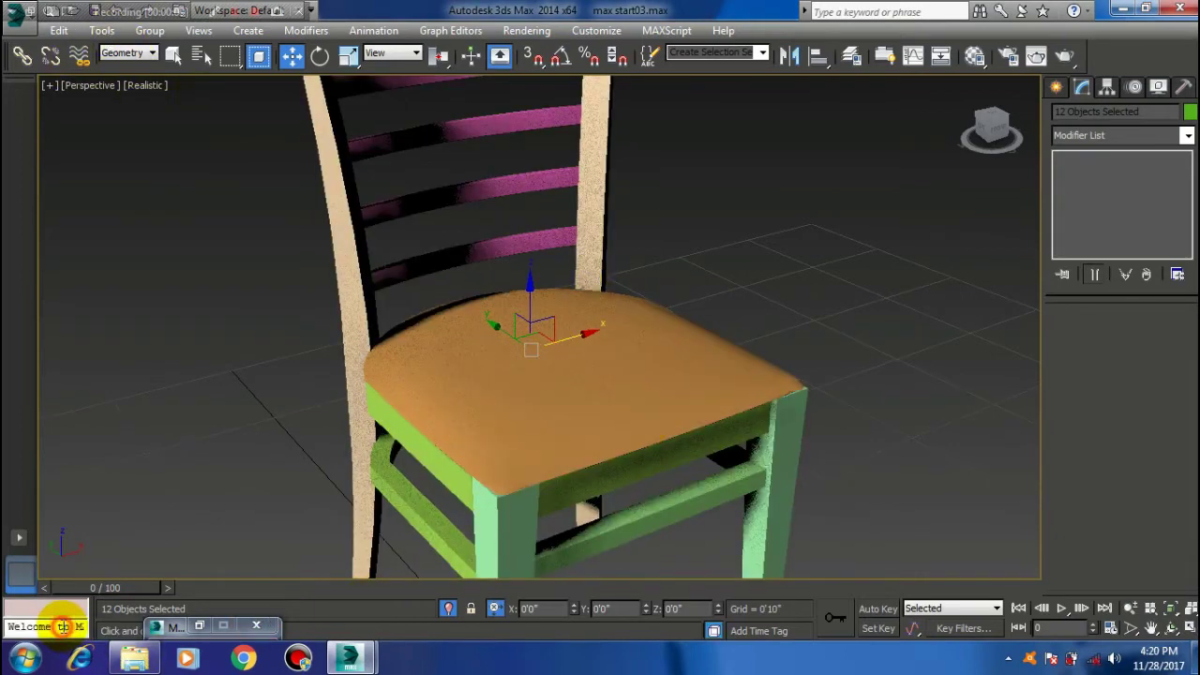
{"action": "left_click", "coordinate": [62, 627]}
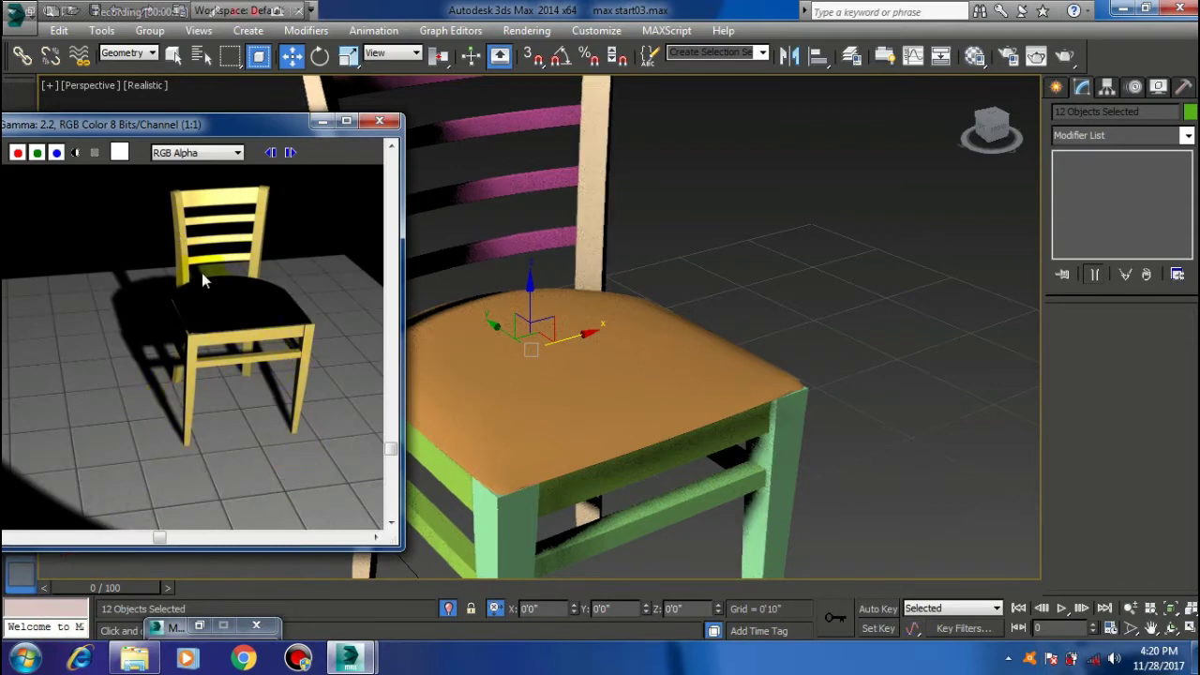
{"action": "left_click", "coordinate": [321, 122]}
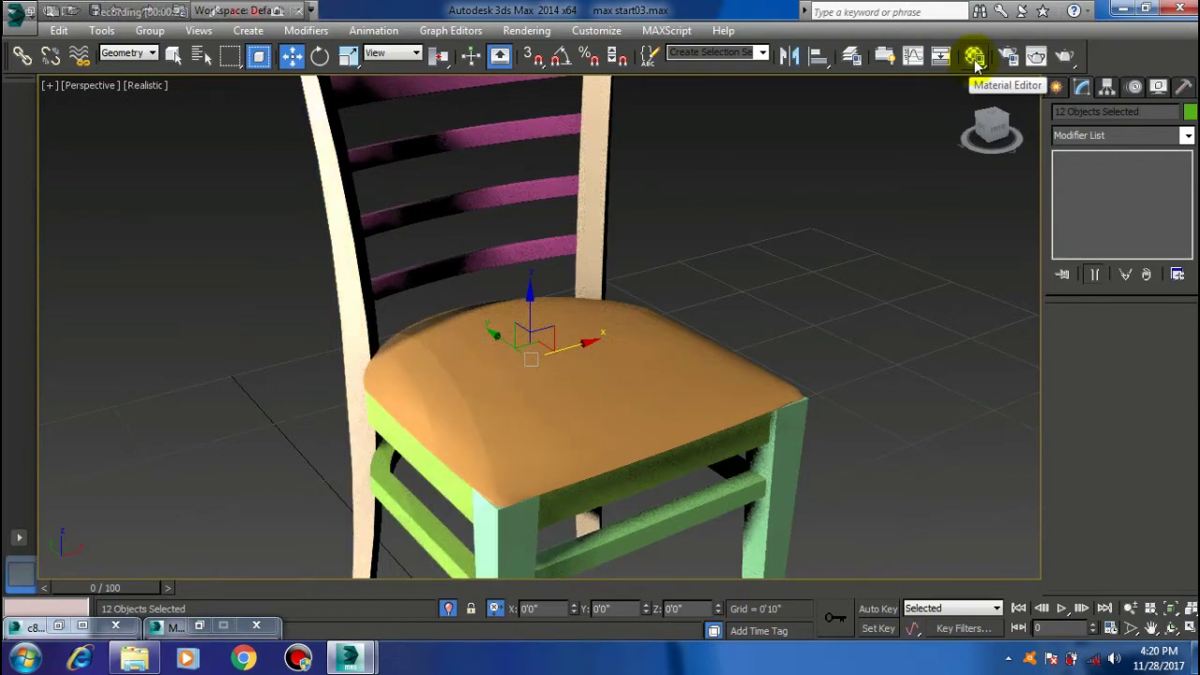
Open the Material Editor and select the Material #5 slot
{"action": "left_click", "coordinate": [976, 59]}
{"action": "mouse_move", "coordinate": [812, 56]}
{"action": "left_mouse_down"}
{"action": "mouse_move", "coordinate": [570, 65]}
{"action": "mouse_move", "coordinate": [322, 43]}
{"action": "left_mouse_up"}
{"action": "left_click", "coordinate": [360, 108]}
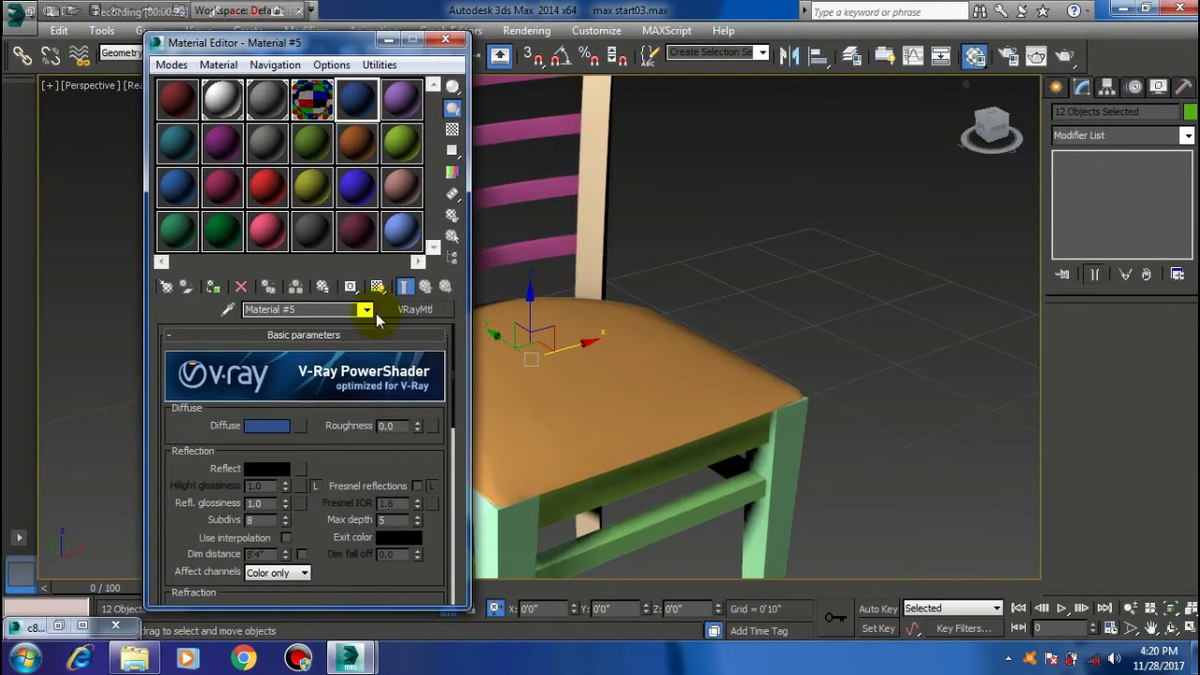
{"action": "left_click_drag", "start_coordinate": [316, 37], "coordinate": [188, 39]}
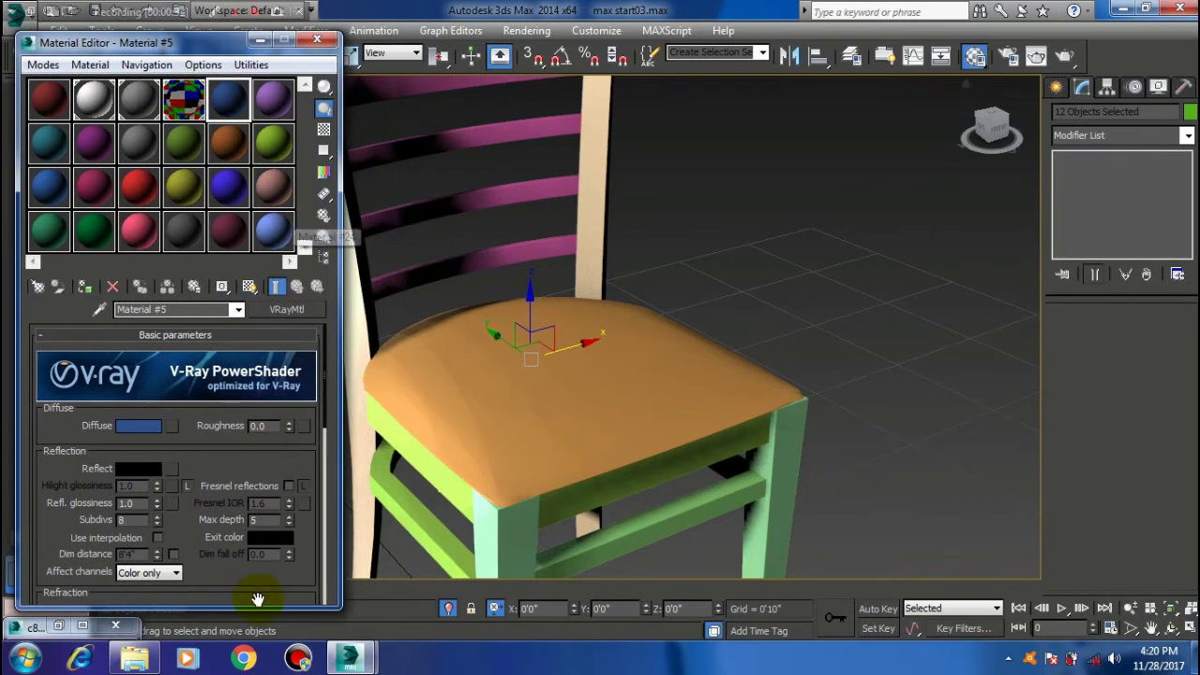
{"action": "left_click", "coordinate": [61, 626]}
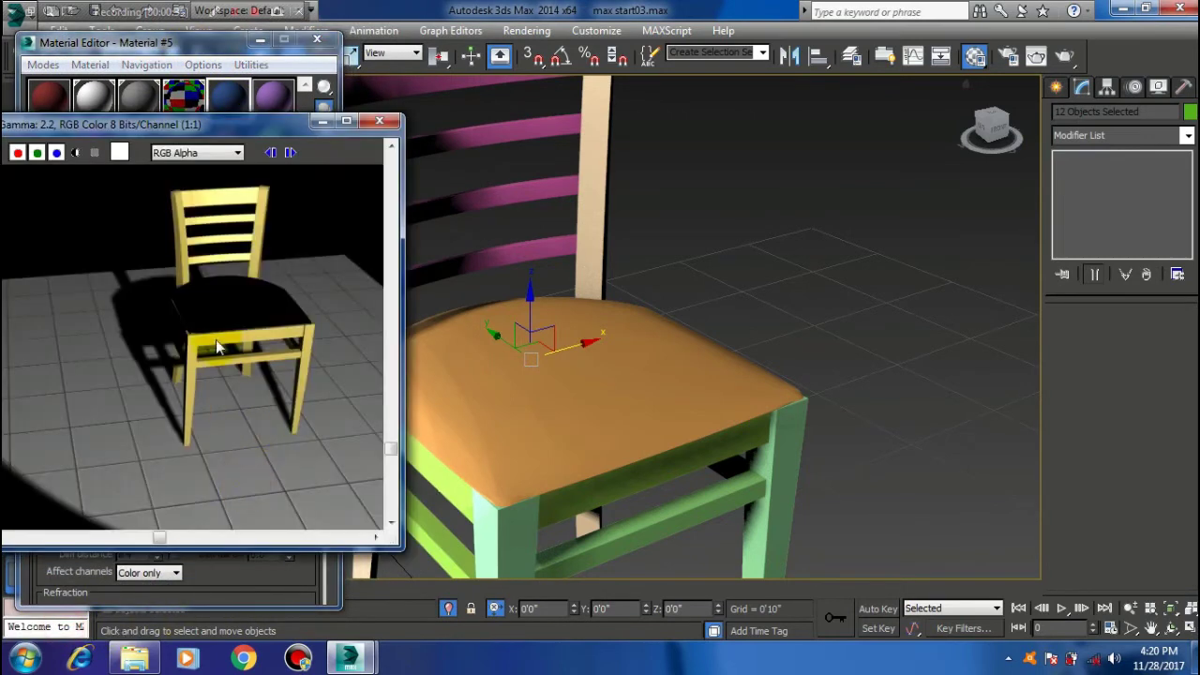
{"action": "left_click", "coordinate": [320, 122]}
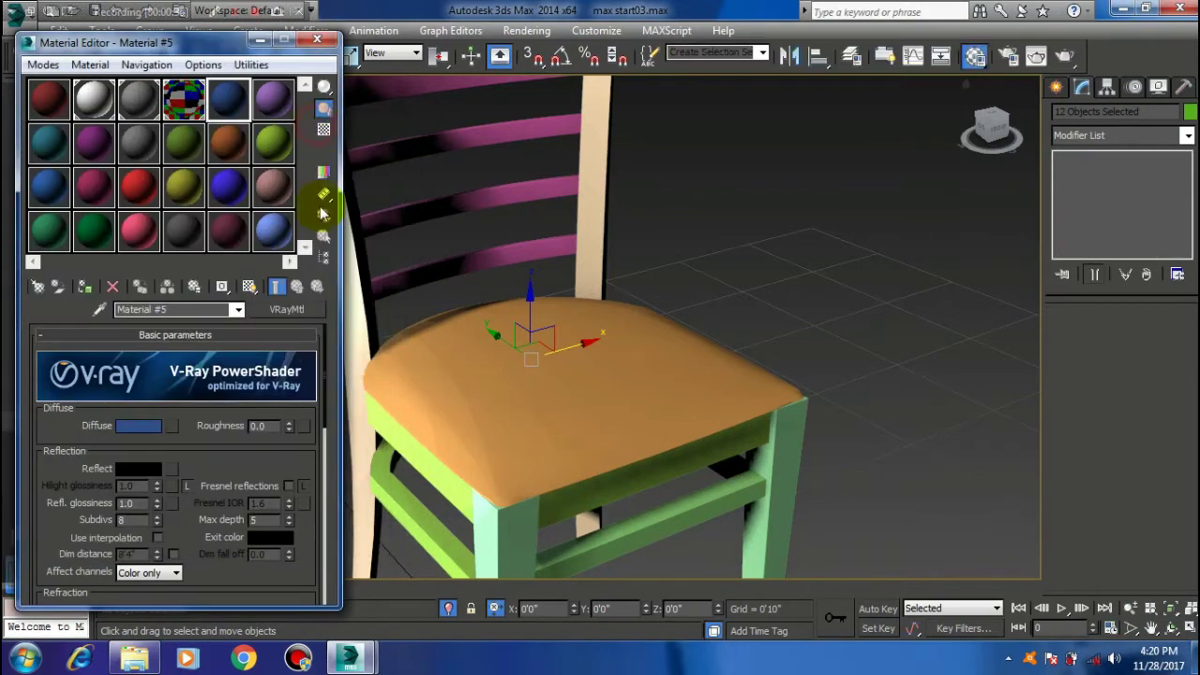
Change Material #5's V-Ray diffuse colour from blue to orange (210, 133, 64)
{"action": "left_click", "coordinate": [141, 425]}
{"action": "left_click_drag", "start_coordinate": [437, 182], "coordinate": [367, 143]}
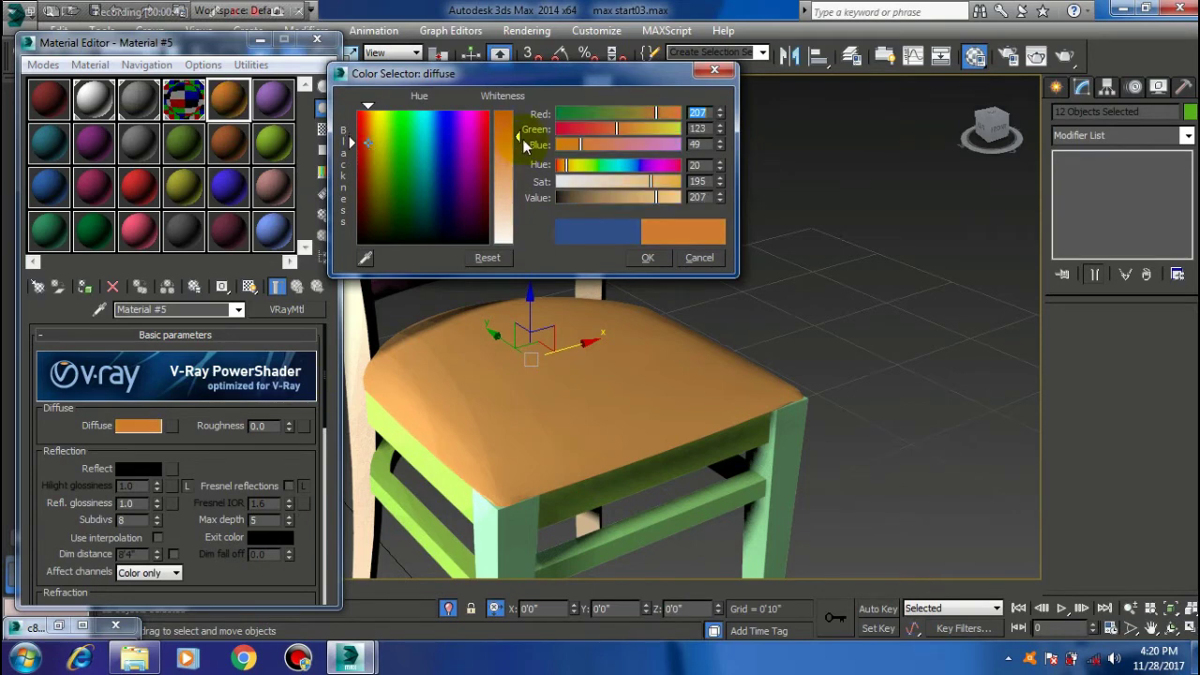
{"action": "left_click_drag", "start_coordinate": [517, 134], "coordinate": [516, 144]}
{"action": "left_click", "coordinate": [647, 258]}
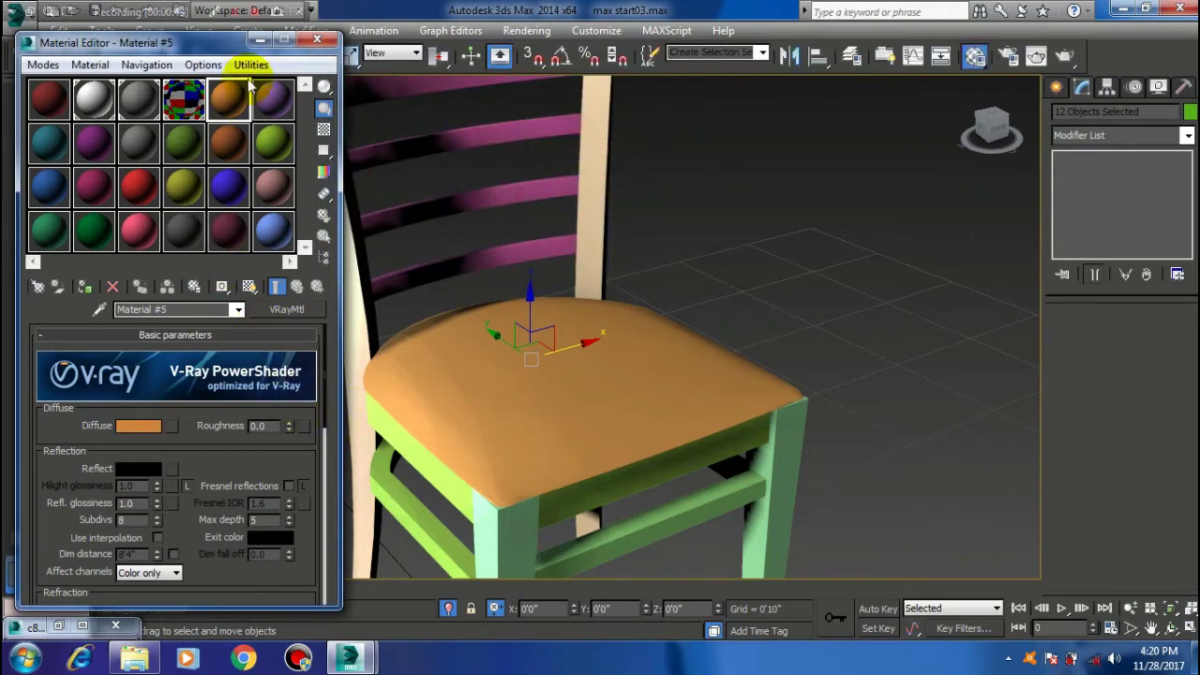
Box-select every part of the chair in the viewport
{"action": "scroll", "coordinate": [554, 350], "scroll_direction": "down", "scroll_amount": 2}
{"action": "scroll", "coordinate": [728, 393], "scroll_direction": "down", "scroll_amount": 2}
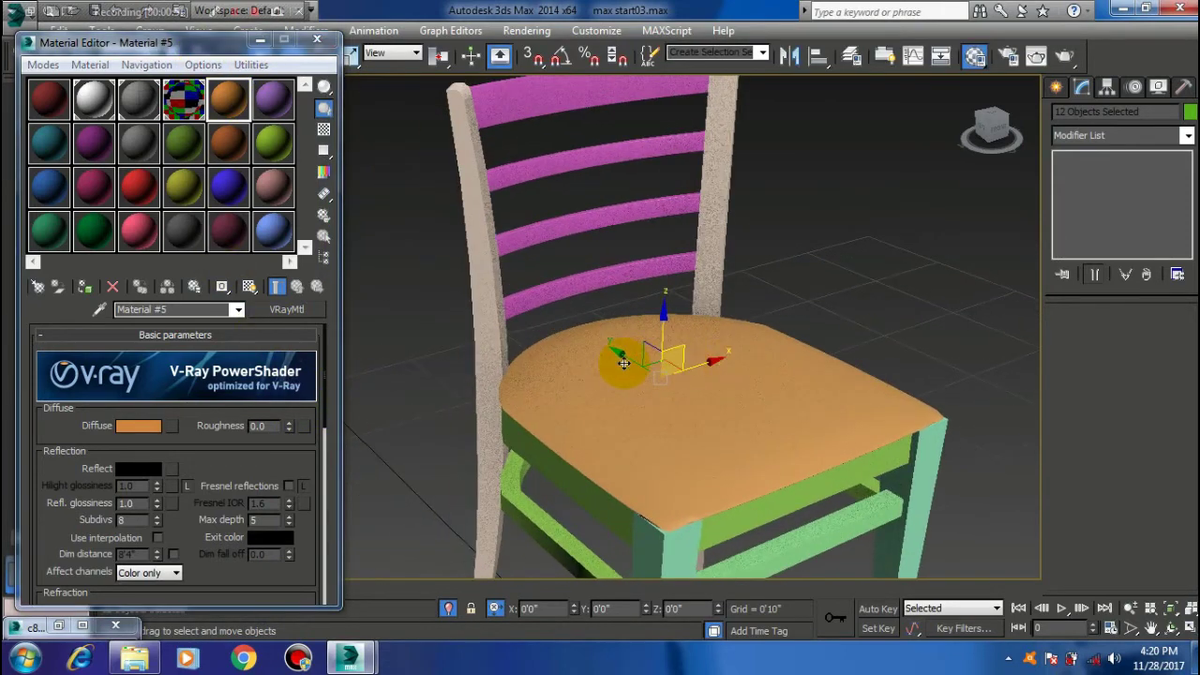
{"action": "scroll", "coordinate": [635, 357], "scroll_direction": "down", "scroll_amount": 2}
{"action": "middle_click_drag", "start_coordinate": [635, 278], "coordinate": [605, 277]}
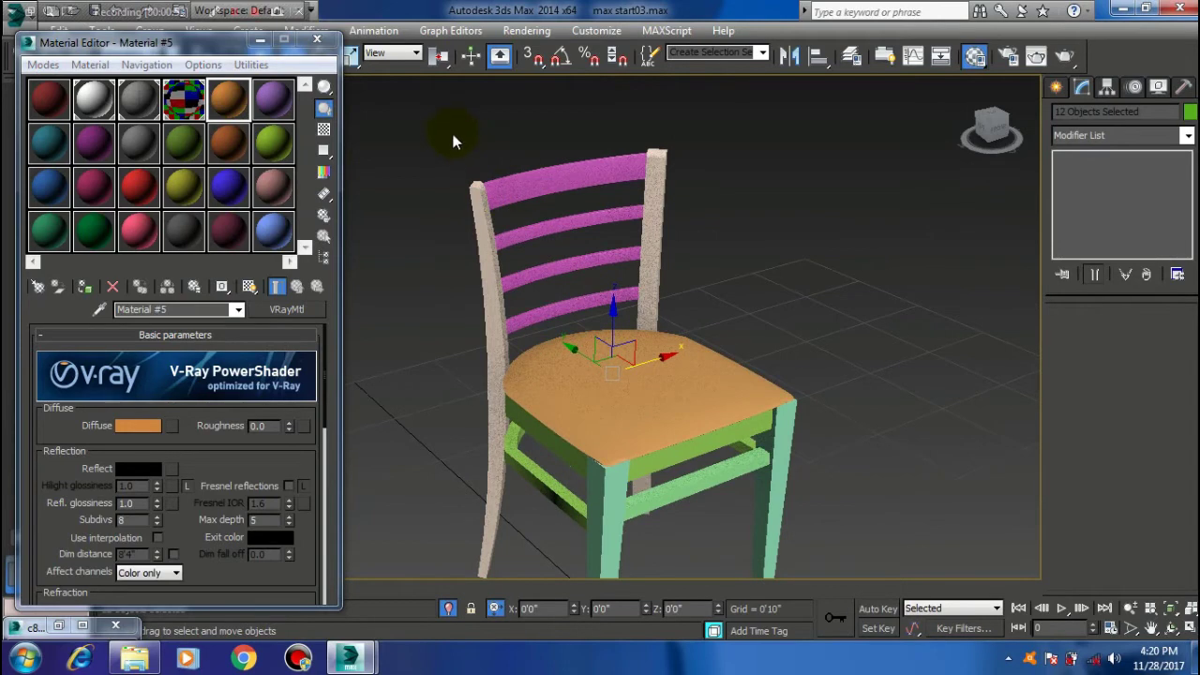
{"action": "scroll", "coordinate": [453, 140], "scroll_direction": "down", "scroll_amount": 3}
{"action": "left_click_drag", "start_coordinate": [486, 143], "coordinate": [682, 429]}
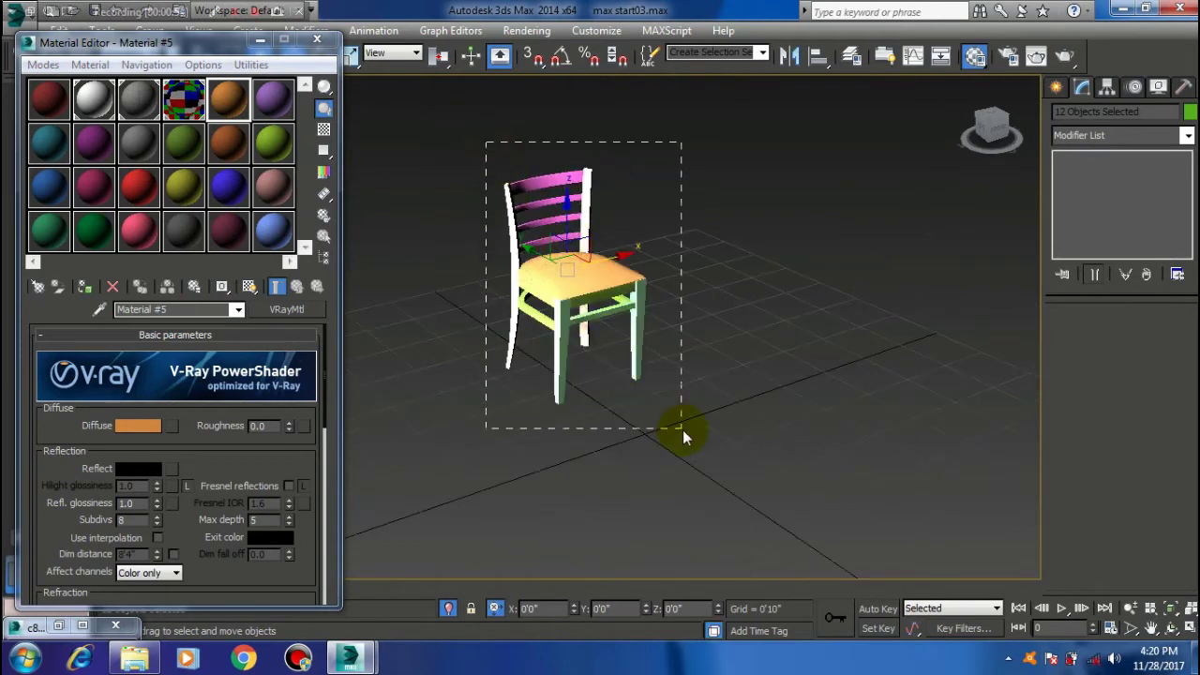
{"action": "scroll", "coordinate": [592, 275], "scroll_direction": "up", "scroll_amount": 4}
{"action": "middle_click_drag", "start_coordinate": [568, 310], "coordinate": [571, 315]}
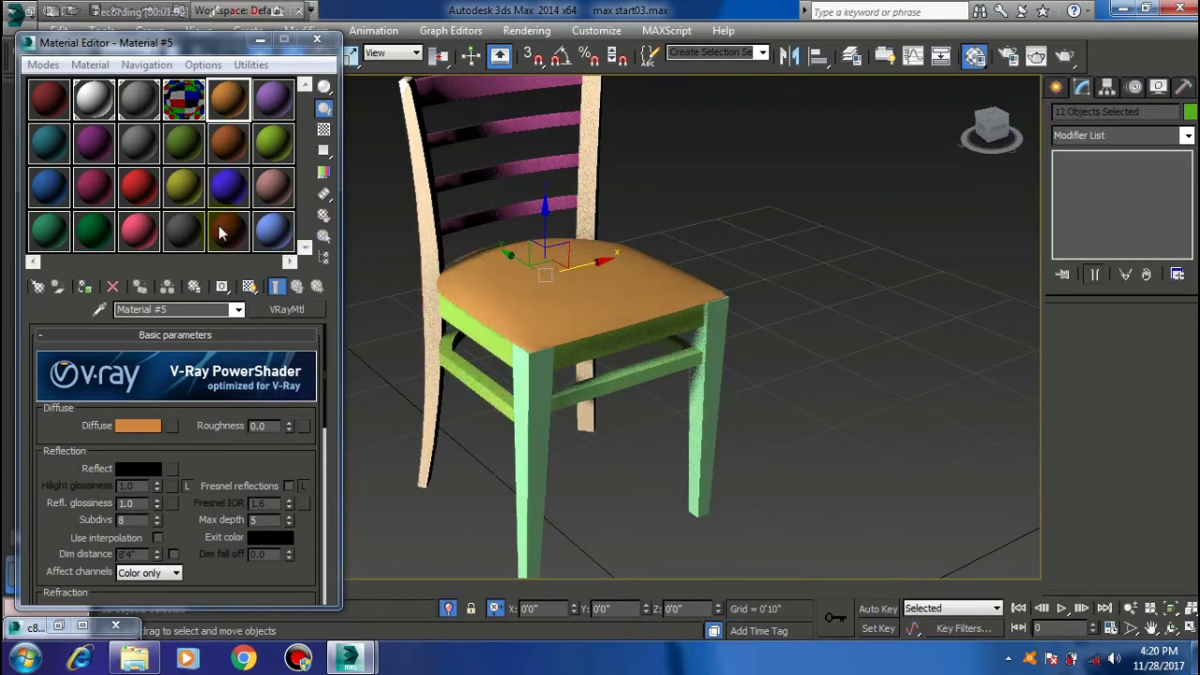
Assign orange Material #5 to the whole chair and lilac Material #6 to the seat
{"action": "left_click", "coordinate": [85, 286]}
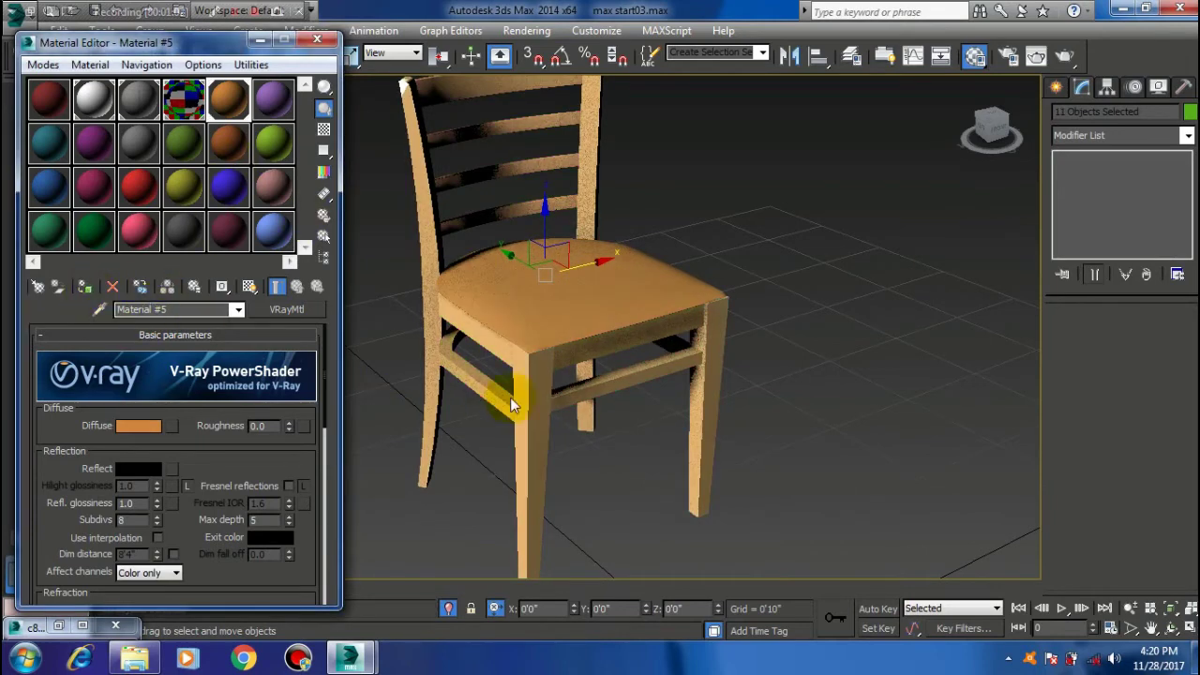
{"action": "middle_click_drag", "start_coordinate": [549, 356], "coordinate": [551, 316], "text": "alt"}
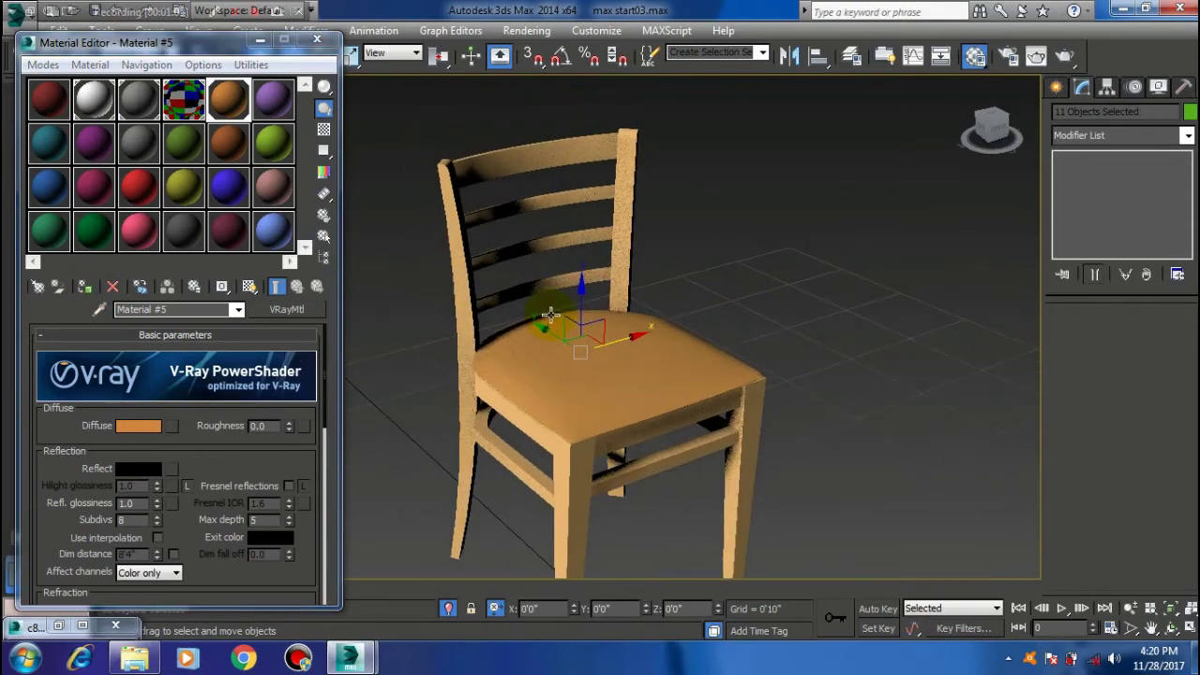
{"action": "mouse_move", "coordinate": [659, 451]}
{"action": "middle_mouse_down", "text": "alt"}
{"action": "mouse_move", "coordinate": [593, 410]}
{"action": "mouse_move", "coordinate": [638, 423]}
{"action": "middle_mouse_up", "text": "alt"}
{"action": "left_click", "coordinate": [281, 111]}
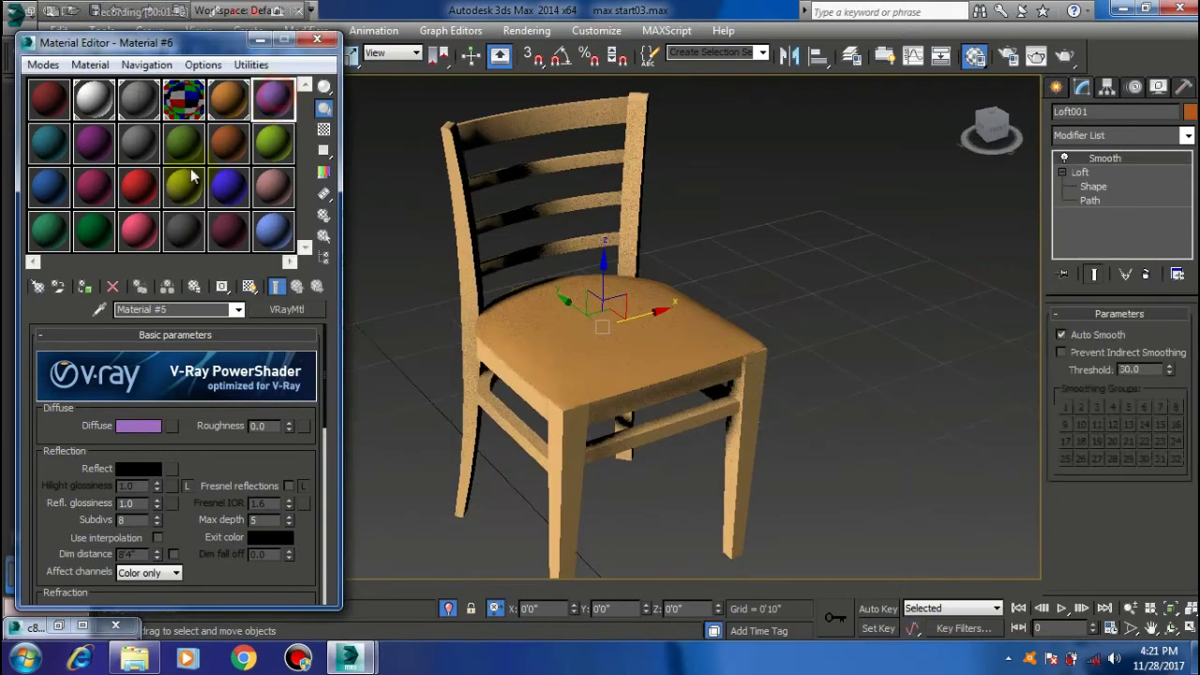
{"action": "left_click", "coordinate": [86, 285]}
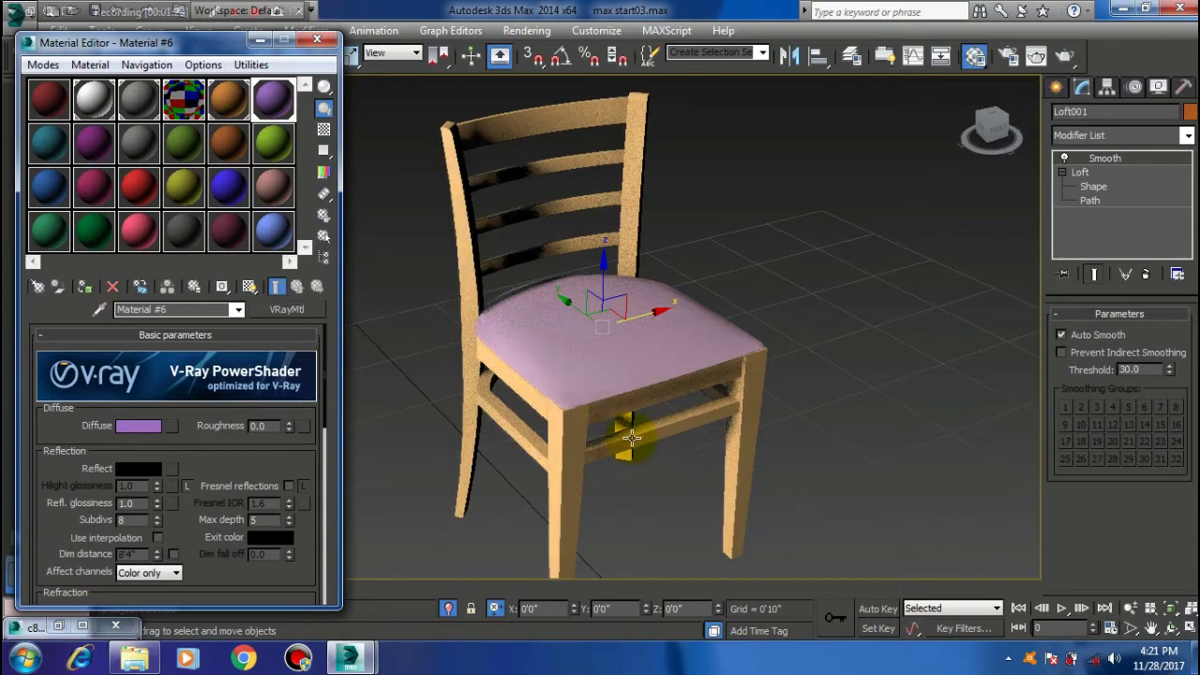
{"action": "mouse_move", "coordinate": [622, 379]}
{"action": "middle_mouse_down", "text": "alt"}
{"action": "mouse_move", "coordinate": [589, 327]}
{"action": "mouse_move", "coordinate": [544, 396]}
{"action": "mouse_move", "coordinate": [482, 407]}
{"action": "mouse_move", "coordinate": [656, 413]}
{"action": "middle_mouse_up", "text": "alt"}
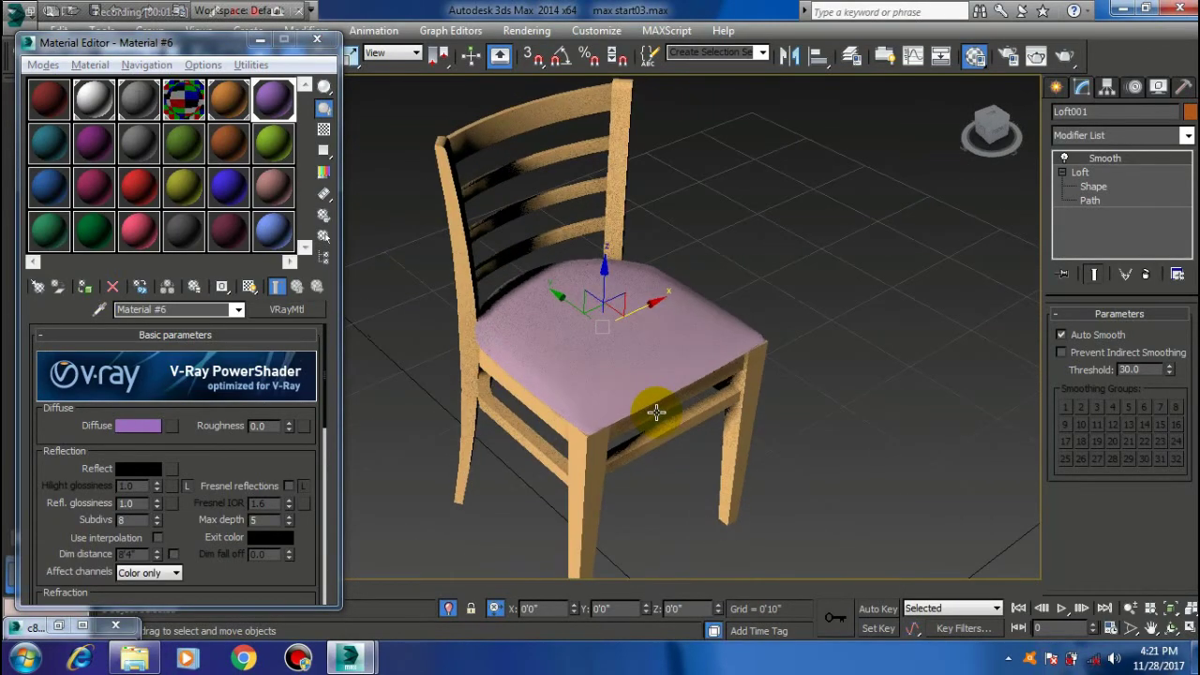
Set Material #5's reflection colour to a dark grey (20)
{"action": "left_click", "coordinate": [228, 97]}
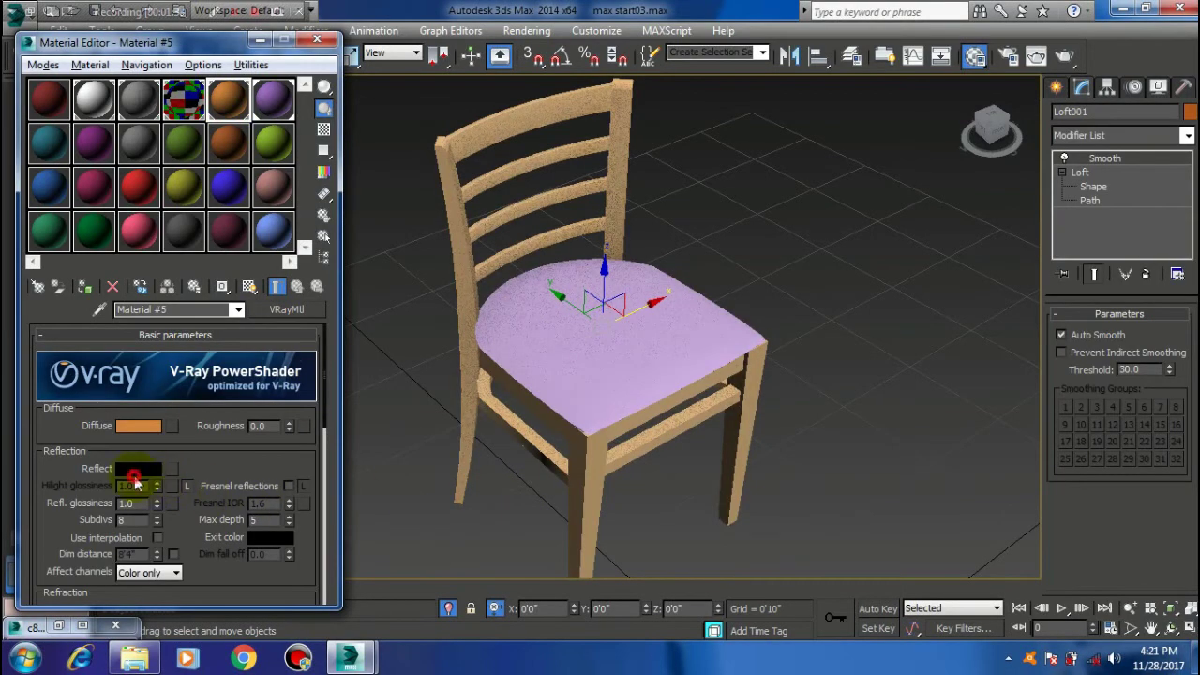
{"action": "left_click", "coordinate": [134, 472]}
{"action": "left_click_drag", "start_coordinate": [516, 113], "coordinate": [516, 116]}
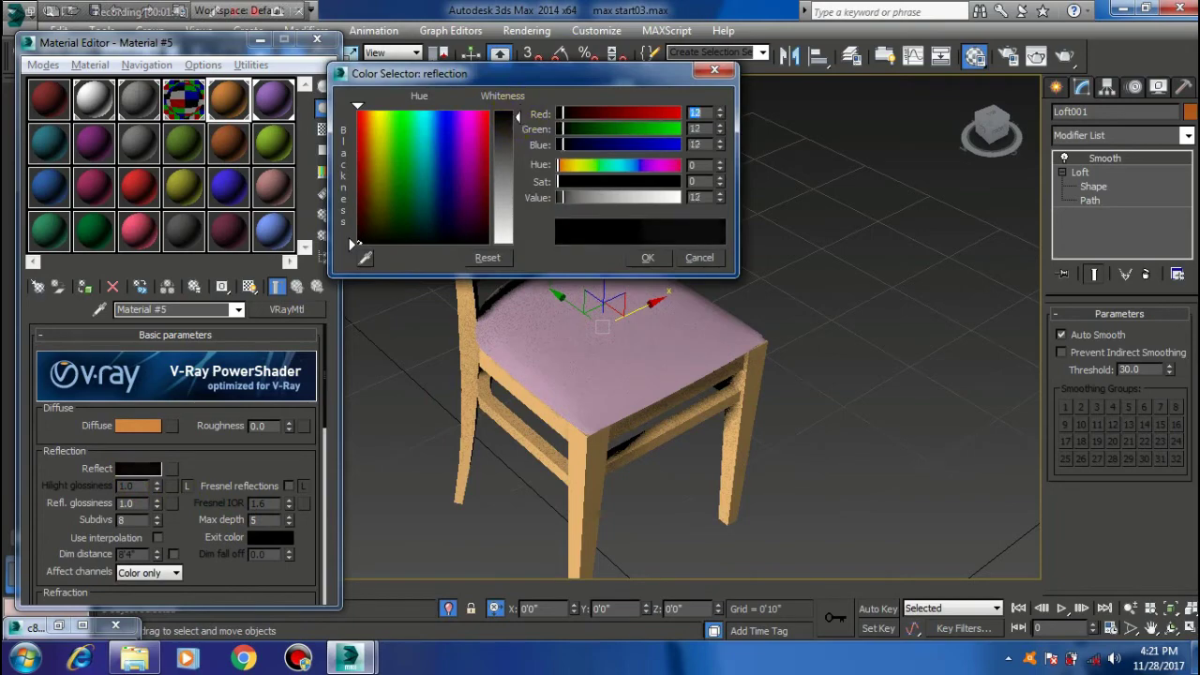
{"action": "left_click", "coordinate": [648, 259]}
{"action": "mouse_move", "coordinate": [482, 348]}
{"action": "middle_mouse_down", "text": "alt"}
{"action": "mouse_move", "coordinate": [390, 262]}
{"action": "mouse_move", "coordinate": [501, 298]}
{"action": "middle_mouse_up", "text": "alt"}
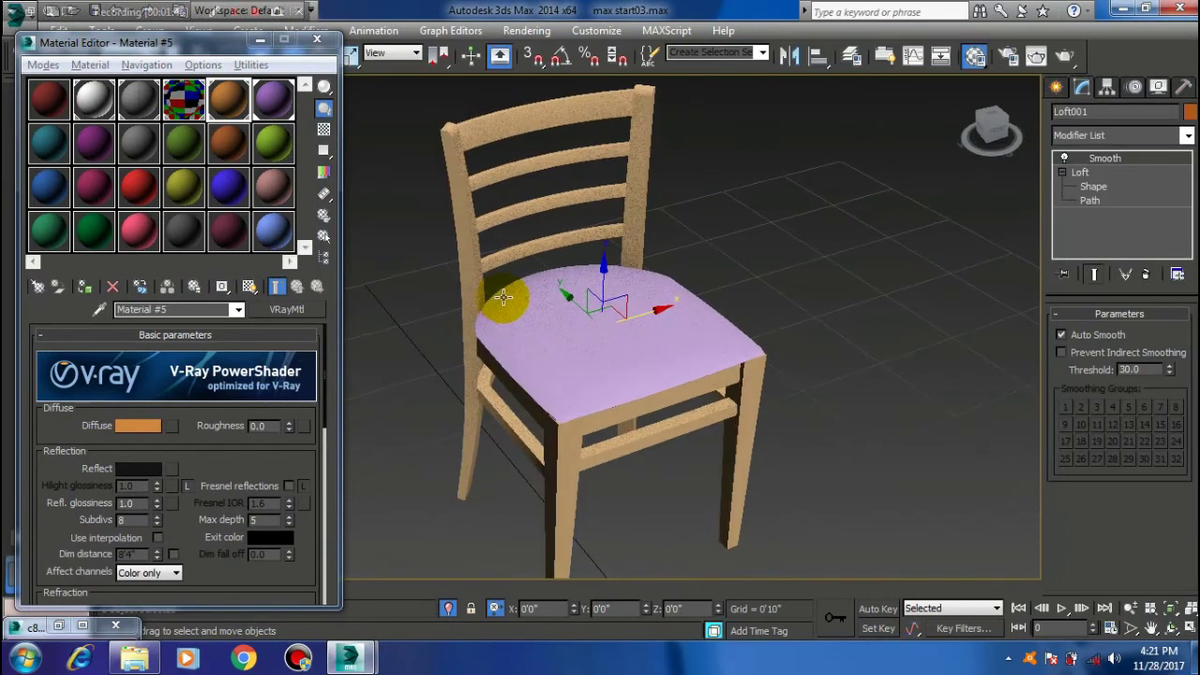
{"action": "mouse_move", "coordinate": [590, 469]}
{"action": "middle_mouse_down", "text": "alt"}
{"action": "mouse_move", "coordinate": [613, 437]}
{"action": "mouse_move", "coordinate": [609, 461]}
{"action": "middle_mouse_up", "text": "alt"}
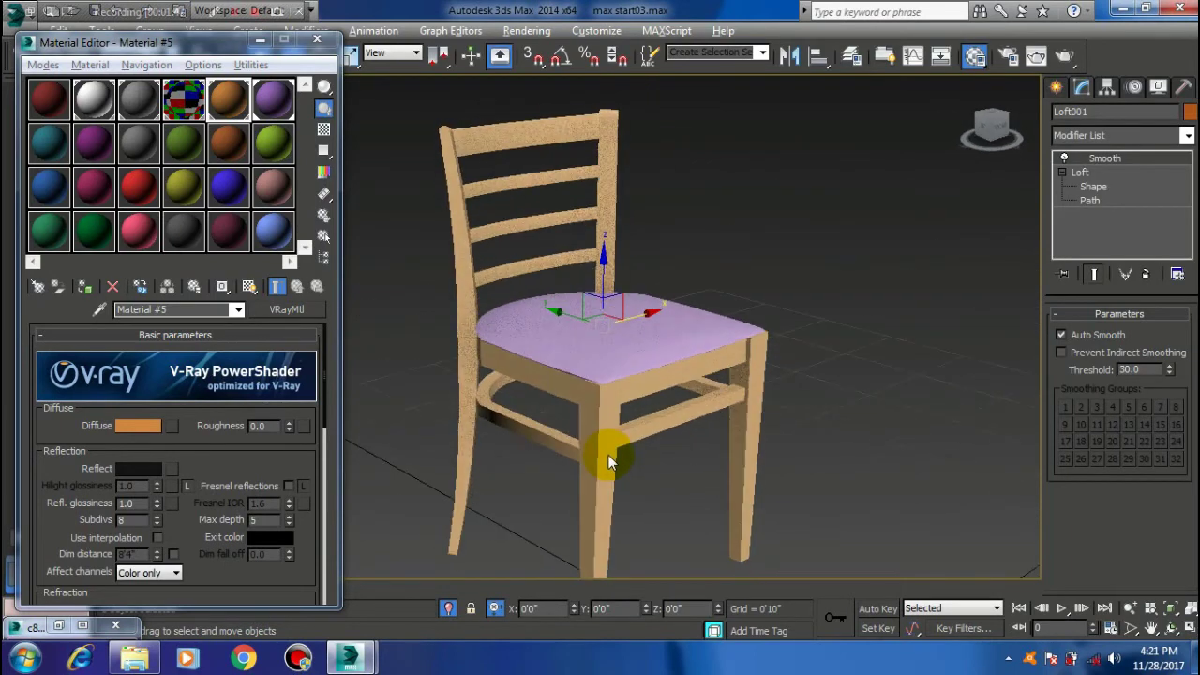
Change Material #6's diffuse colour from purple to near-black grey (15)
{"action": "scroll", "coordinate": [609, 462], "scroll_direction": "up", "scroll_amount": 3}
{"action": "left_click", "coordinate": [273, 98]}
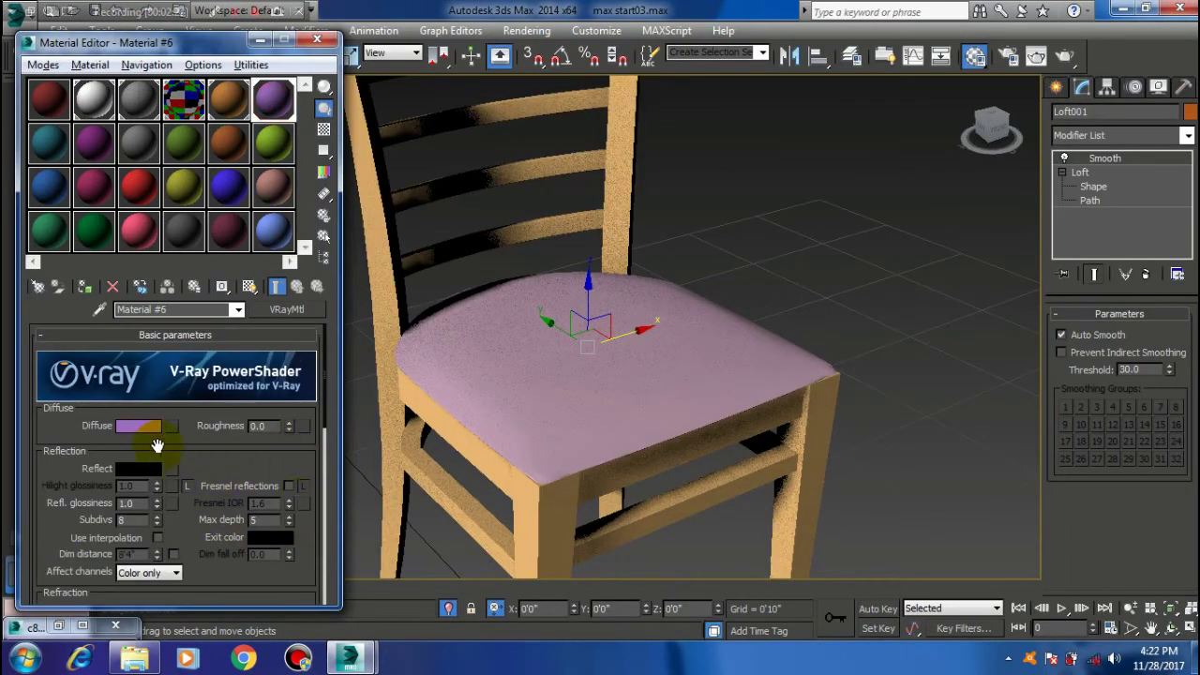
{"action": "middle_click_drag", "start_coordinate": [570, 407], "coordinate": [635, 391]}
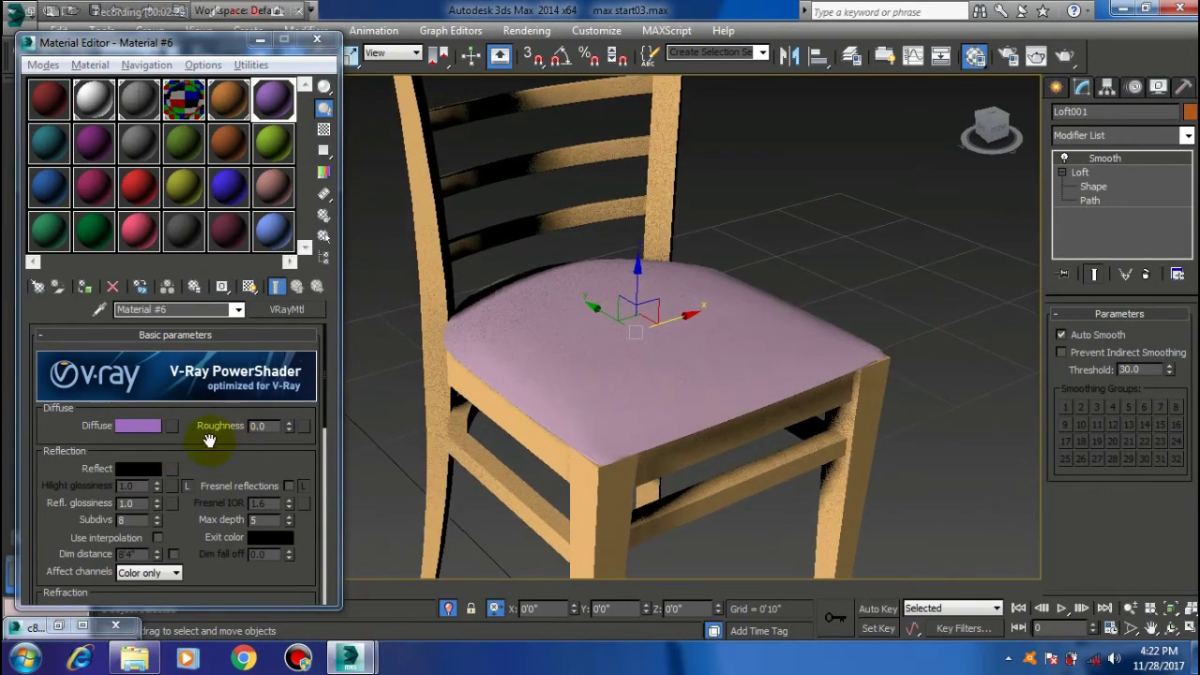
{"action": "left_click", "coordinate": [151, 428]}
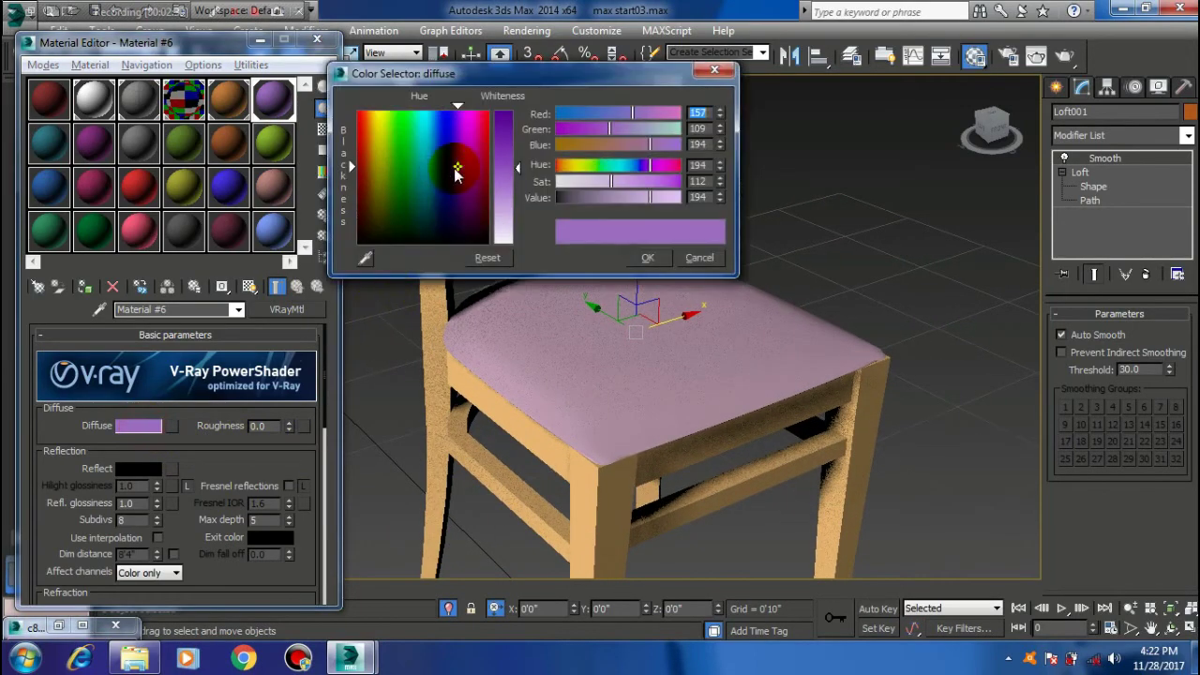
{"action": "mouse_move", "coordinate": [456, 174]}
{"action": "left_mouse_down"}
{"action": "mouse_move", "coordinate": [487, 242]}
{"action": "mouse_move", "coordinate": [530, 266]}
{"action": "left_mouse_up"}
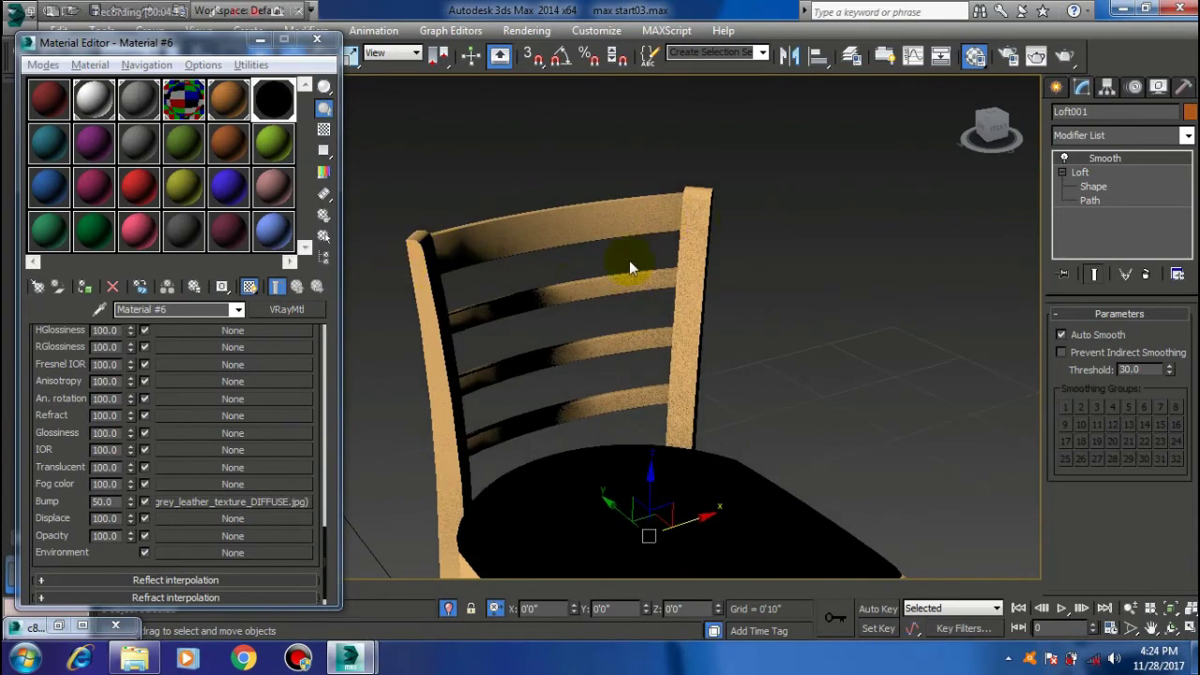
{"action": "left_click", "coordinate": [233, 110]}
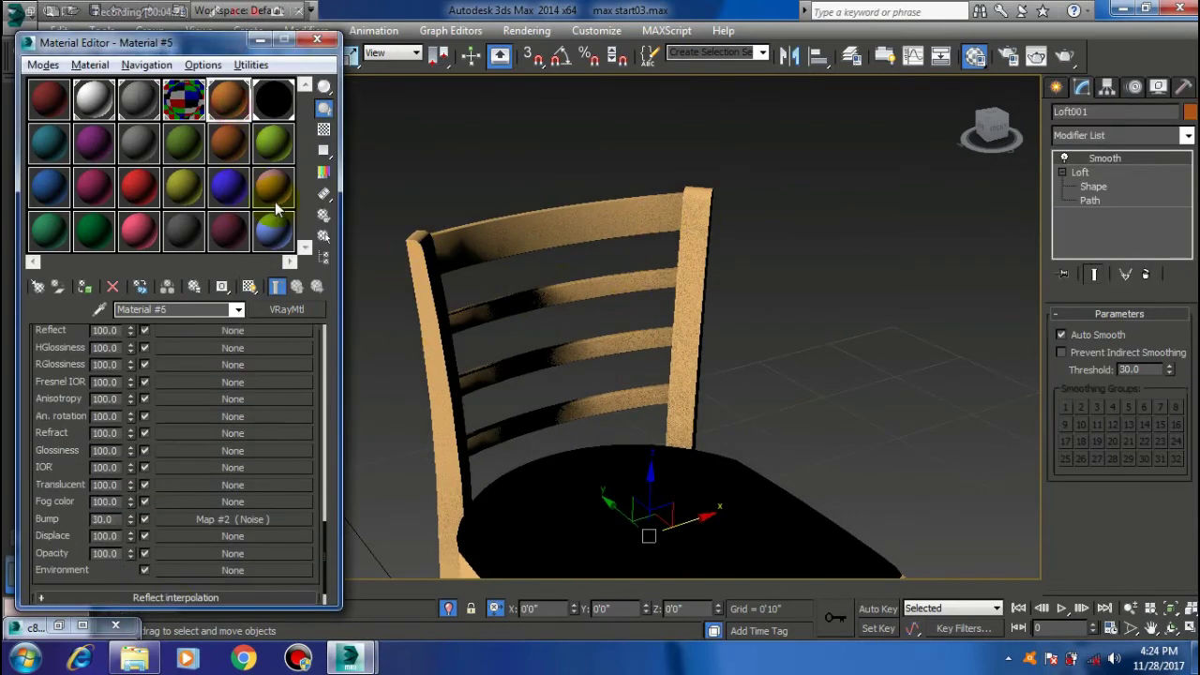
{"action": "left_click_drag", "start_coordinate": [64, 443], "coordinate": [66, 591]}
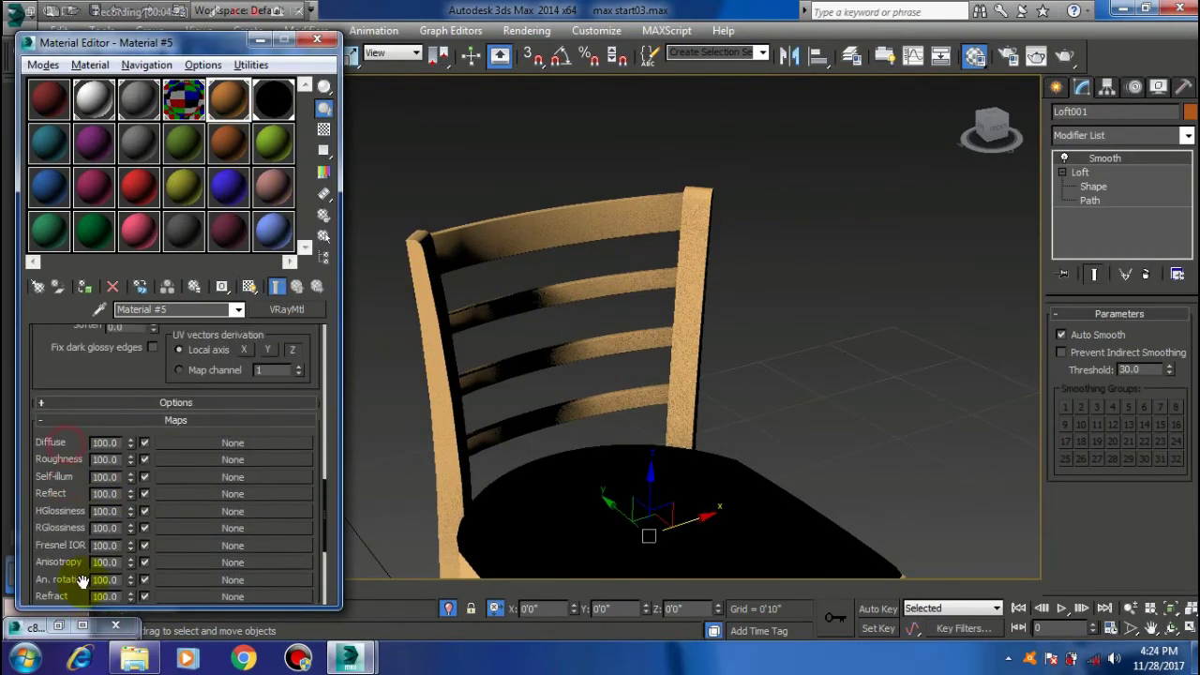
{"action": "left_click_drag", "start_coordinate": [112, 375], "coordinate": [120, 603]}
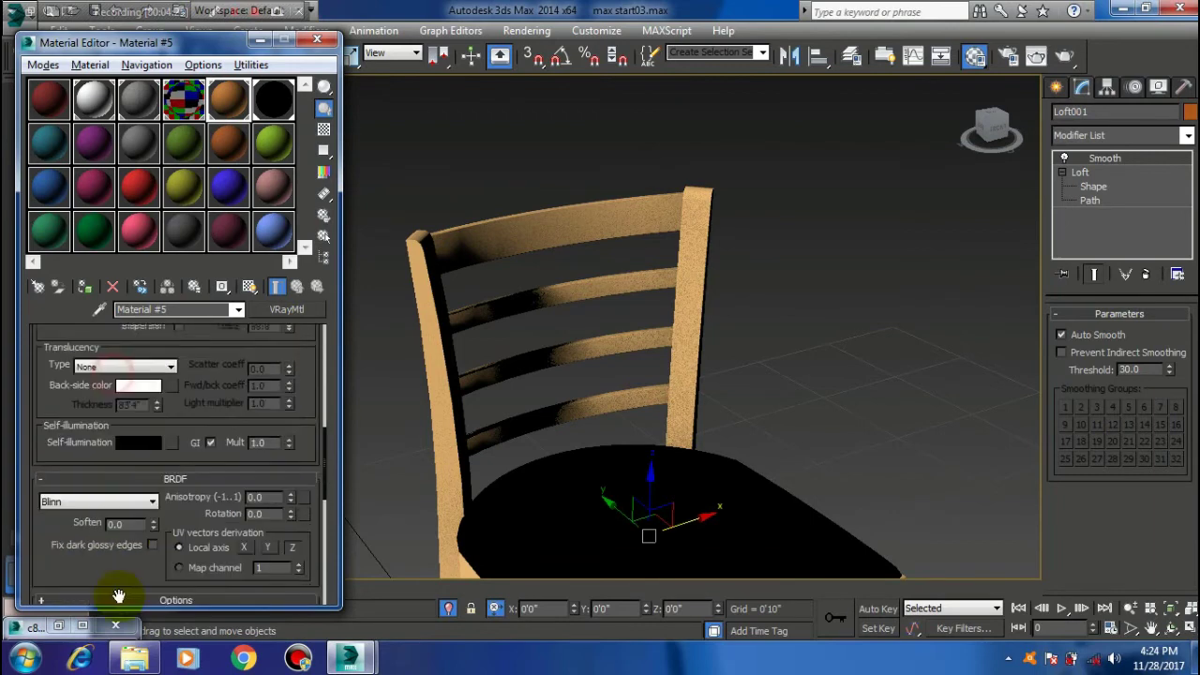
{"action": "left_click_drag", "start_coordinate": [107, 348], "coordinate": [116, 519]}
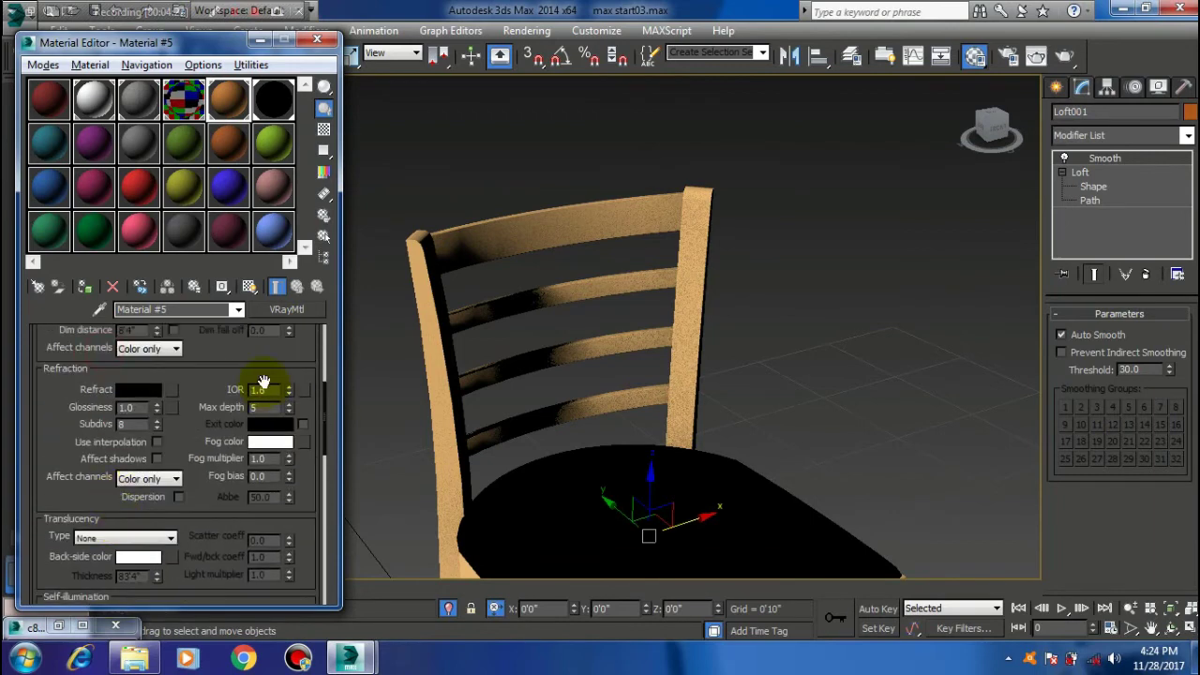
{"action": "left_click_drag", "start_coordinate": [196, 365], "coordinate": [151, 434]}
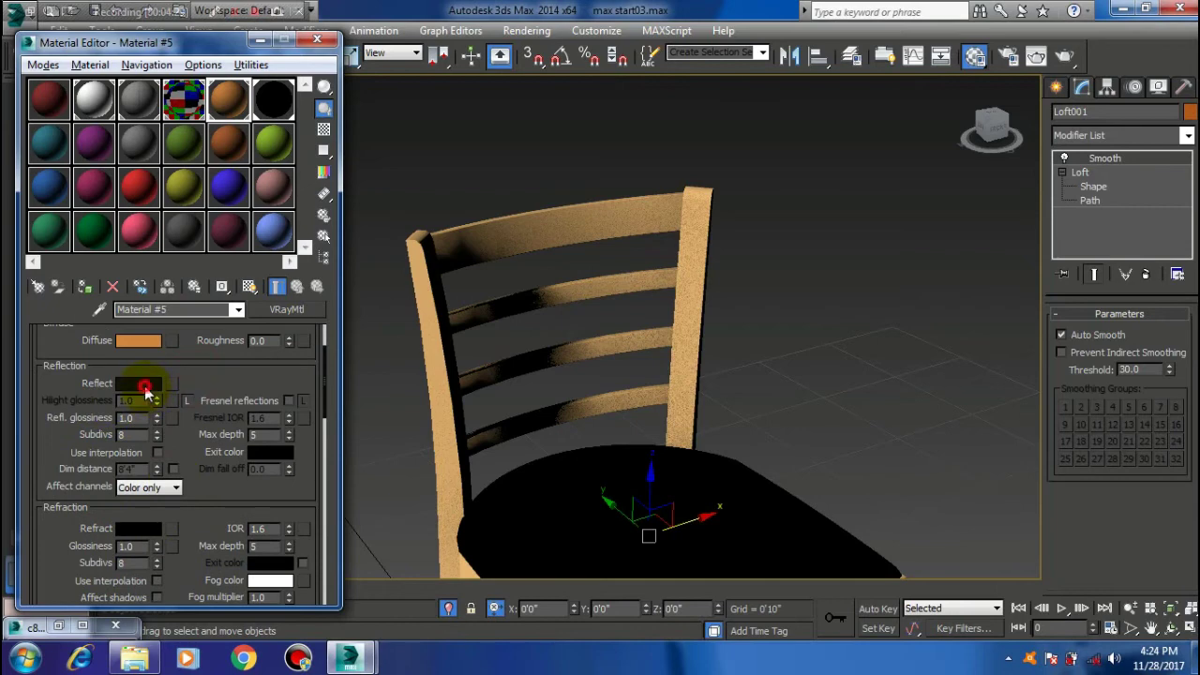
{"action": "left_click", "coordinate": [145, 386]}
{"action": "left_click", "coordinate": [645, 259]}
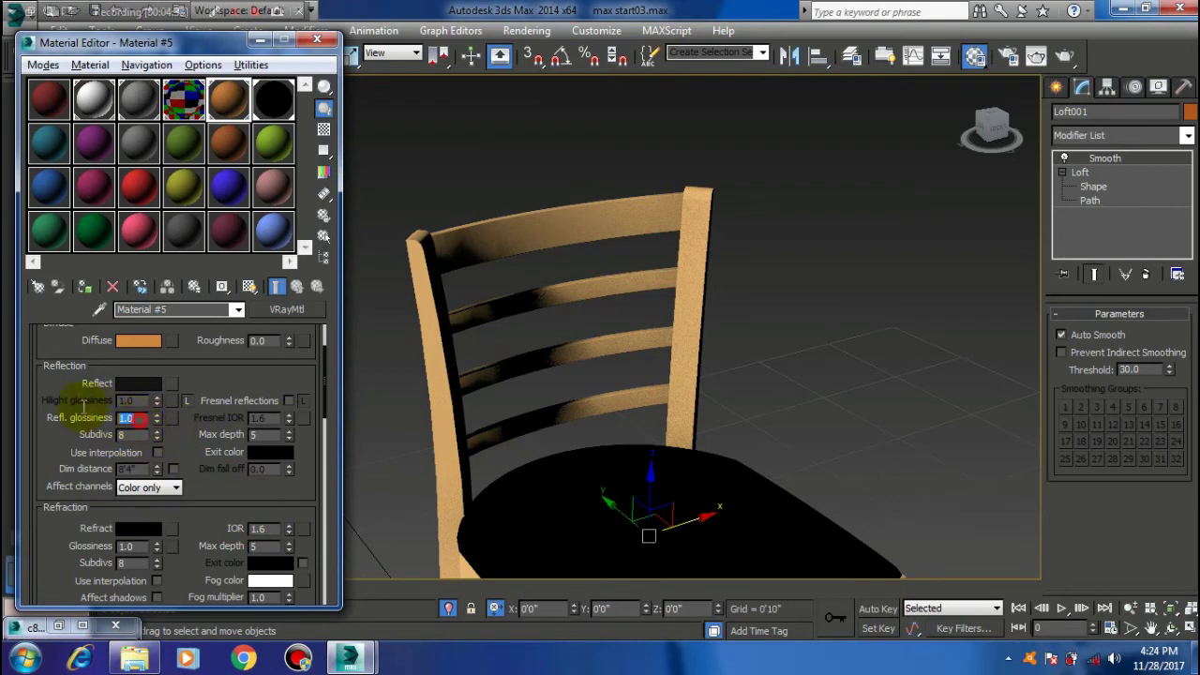
{"action": "mouse_move", "coordinate": [182, 365]}
{"action": "left_mouse_down"}
{"action": "mouse_move", "coordinate": [189, 496]}
{"action": "mouse_move", "coordinate": [86, 331]}
{"action": "left_mouse_up"}
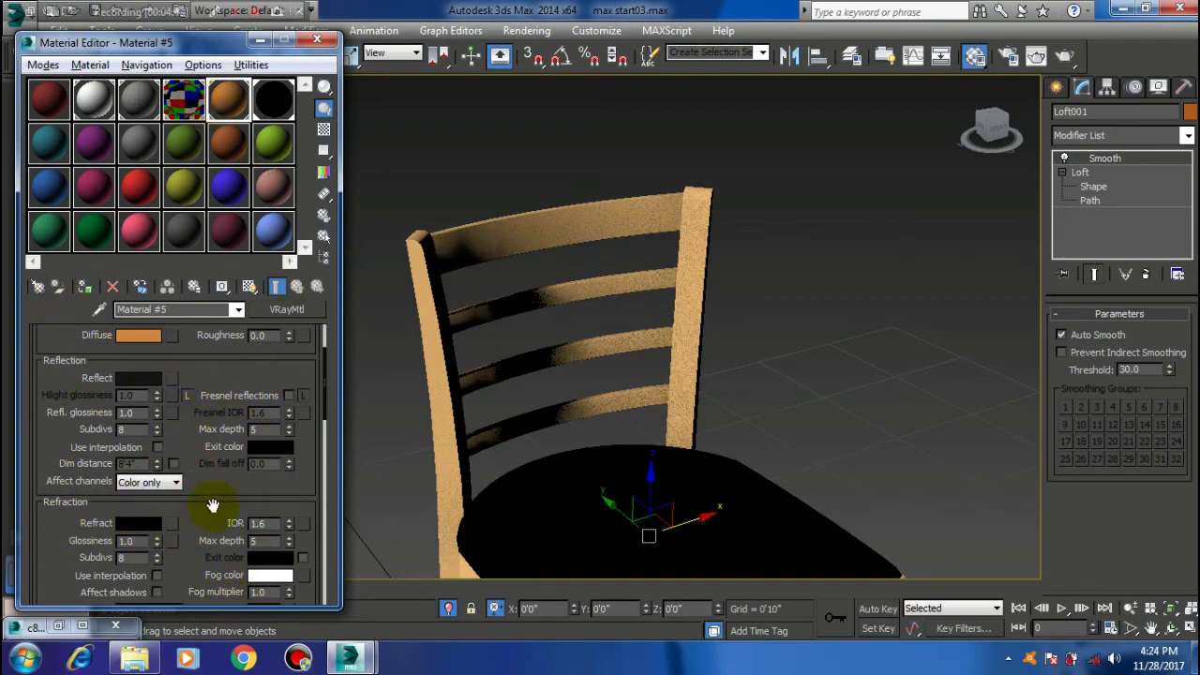
{"action": "scroll", "coordinate": [230, 344], "scroll_direction": "down", "scroll_amount": 3}
{"action": "scroll", "coordinate": [188, 402], "scroll_direction": "down", "scroll_amount": 3}
{"action": "scroll", "coordinate": [189, 413], "scroll_direction": "down", "scroll_amount": 3}
{"action": "scroll", "coordinate": [189, 413], "scroll_direction": "down", "scroll_amount": 3}
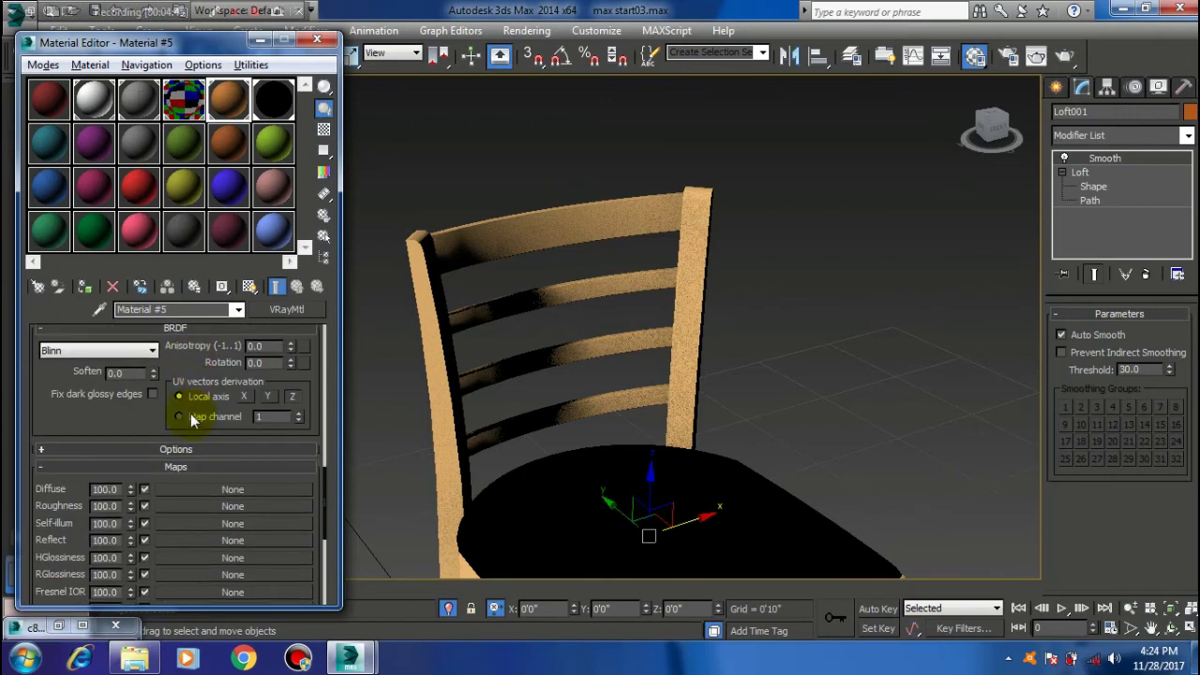
{"action": "scroll", "coordinate": [185, 407], "scroll_direction": "down", "scroll_amount": 3}
{"action": "scroll", "coordinate": [185, 437], "scroll_direction": "up", "scroll_amount": 3}
{"action": "scroll", "coordinate": [186, 441], "scroll_direction": "up", "scroll_amount": 3}
{"action": "scroll", "coordinate": [185, 442], "scroll_direction": "up", "scroll_amount": 3}
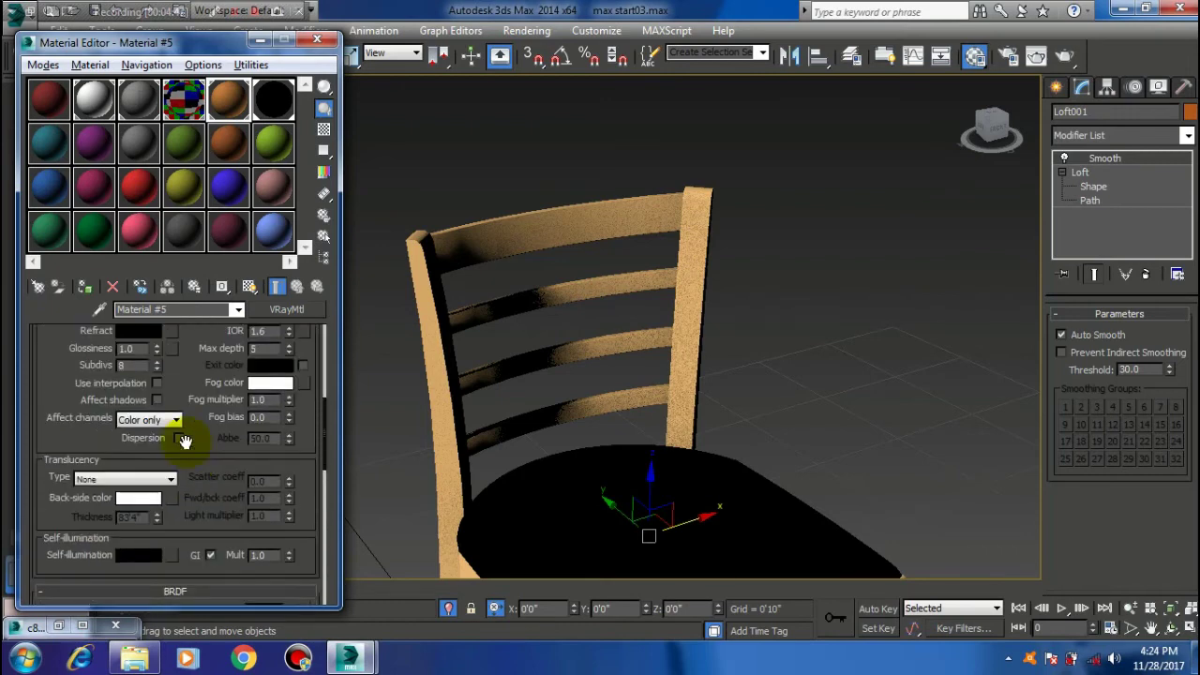
{"action": "scroll", "coordinate": [187, 429], "scroll_direction": "up", "scroll_amount": 2}
{"action": "scroll", "coordinate": [131, 489], "scroll_direction": "up", "scroll_amount": 2}
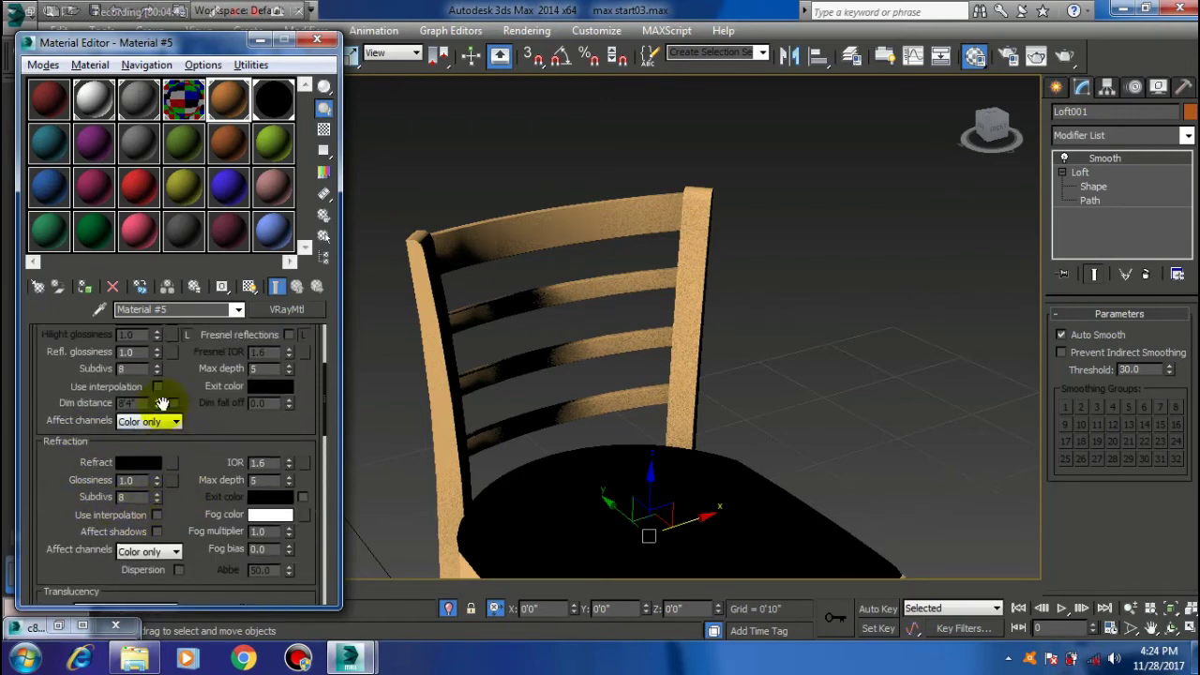
{"action": "scroll", "coordinate": [103, 497], "scroll_direction": "up", "scroll_amount": 1}
{"action": "scroll", "coordinate": [211, 394], "scroll_direction": "up", "scroll_amount": 2}
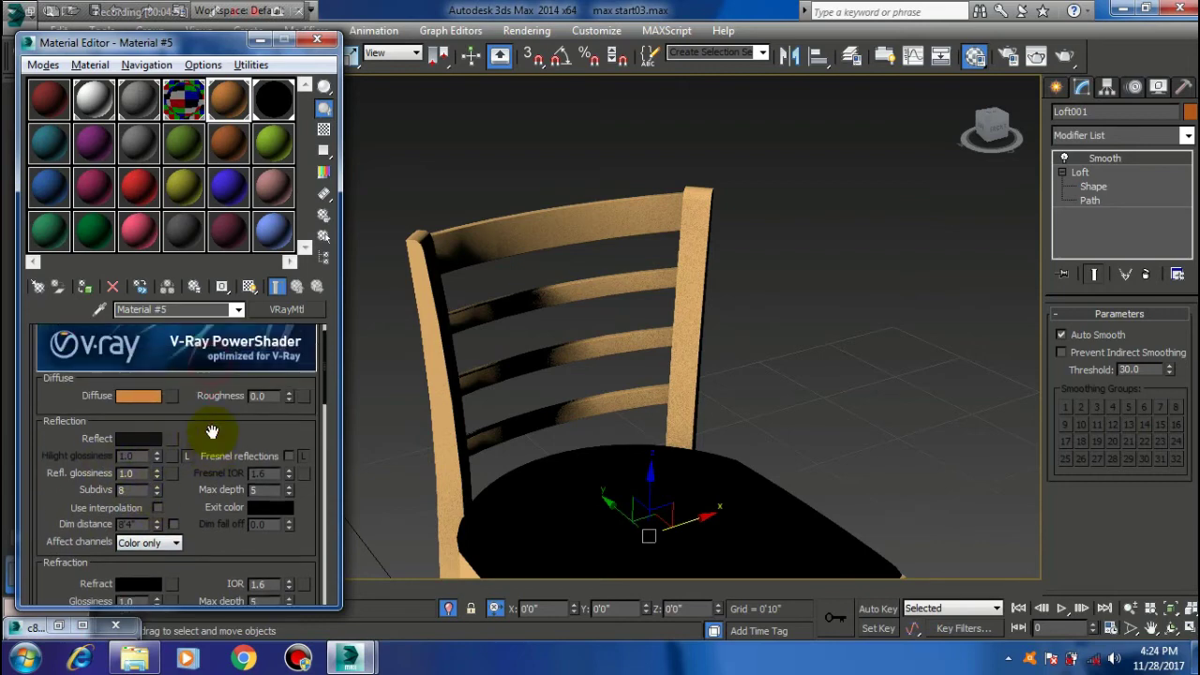
{"action": "scroll", "coordinate": [211, 440], "scroll_direction": "up", "scroll_amount": 1}
{"action": "scroll", "coordinate": [216, 450], "scroll_direction": "down", "scroll_amount": 3}
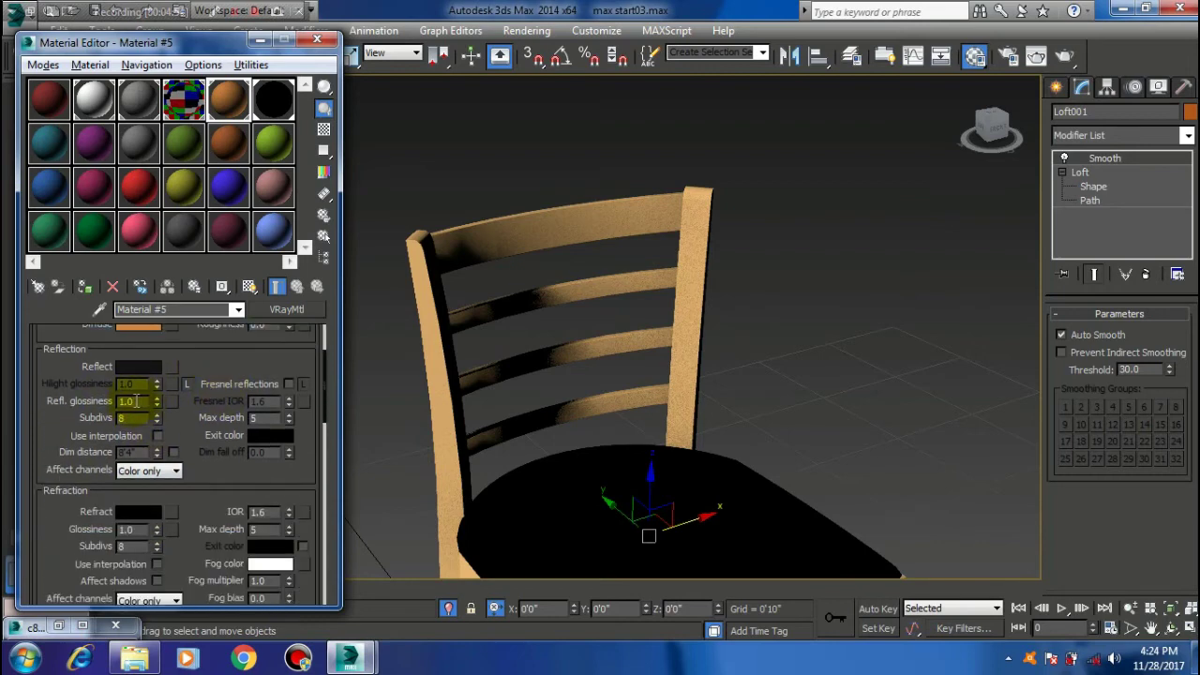
{"action": "scroll", "coordinate": [136, 401], "scroll_direction": "up", "scroll_amount": 3}
{"action": "scroll", "coordinate": [647, 294], "scroll_direction": "down", "scroll_amount": 3}
{"action": "scroll", "coordinate": [627, 335], "scroll_direction": "down", "scroll_amount": 3}
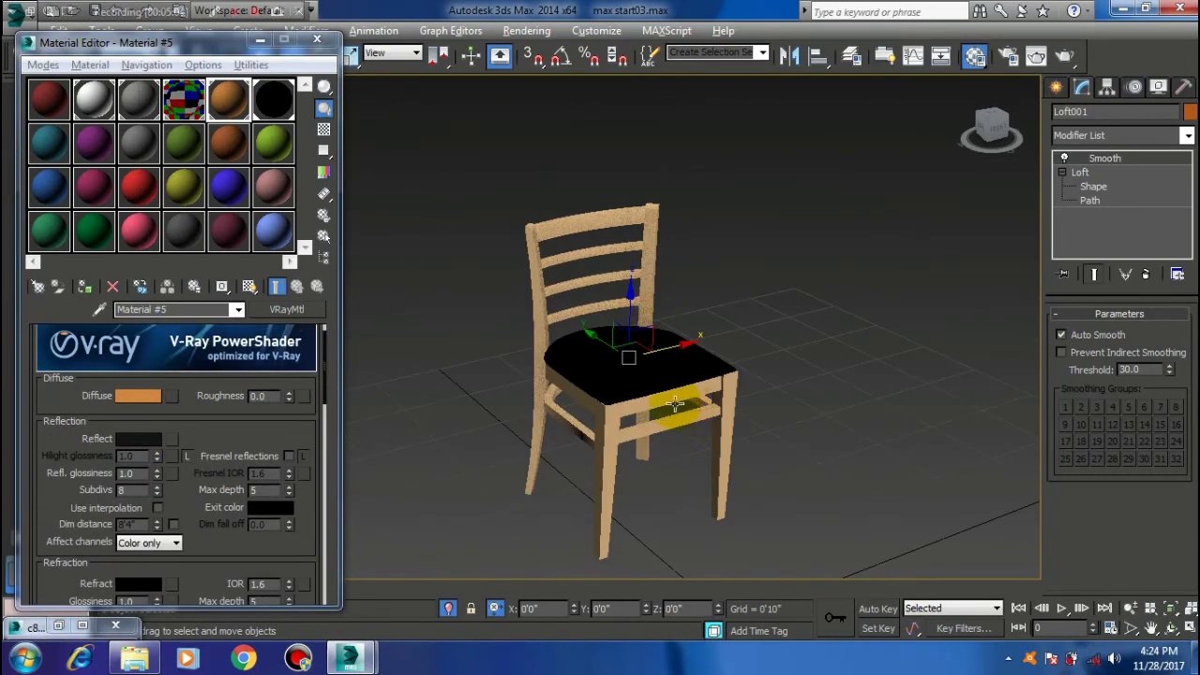
{"action": "middle_click_drag", "start_coordinate": [676, 403], "coordinate": [686, 411], "text": "alt"}
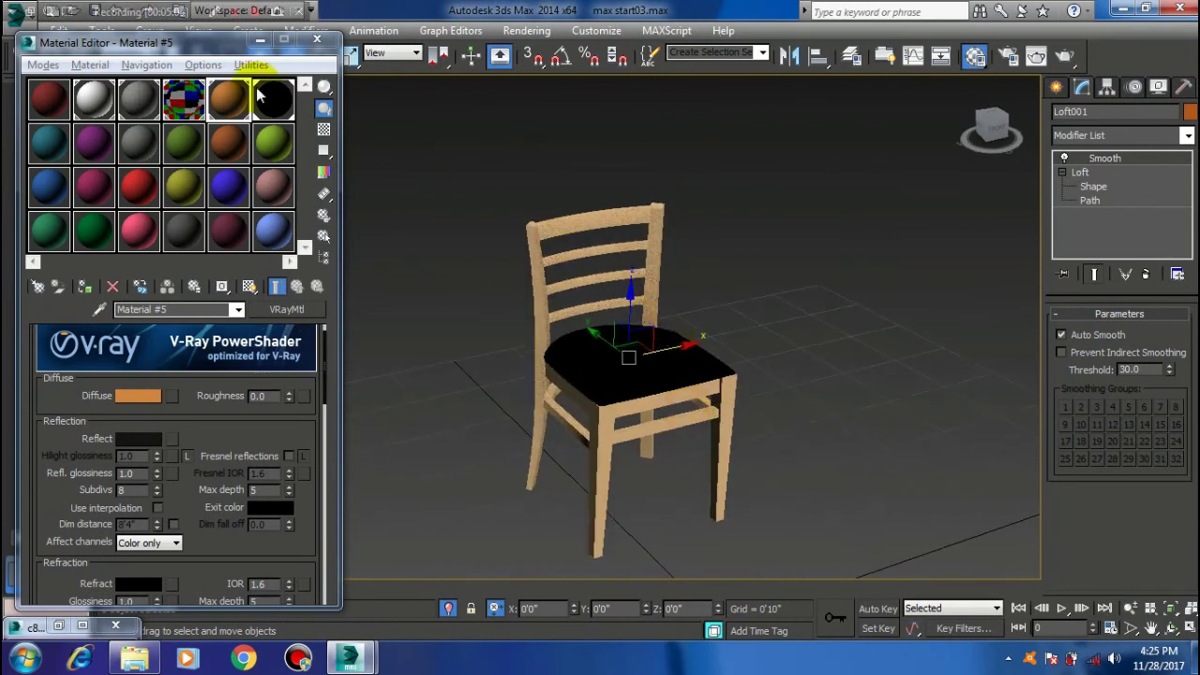
Minimize the Material Editor and exit Isolate Selection to show the tiled room around the chair
{"action": "left_click", "coordinate": [260, 40]}
{"action": "middle_click_drag", "start_coordinate": [607, 275], "coordinate": [560, 277]}
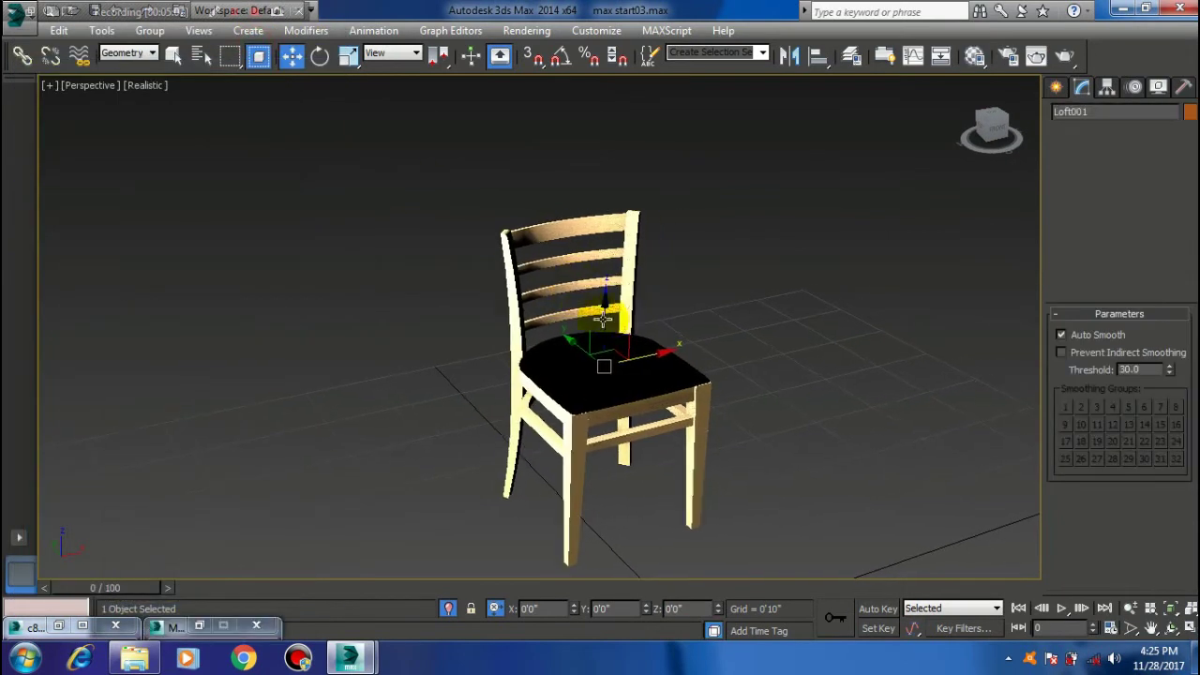
{"action": "left_click", "coordinate": [449, 609]}
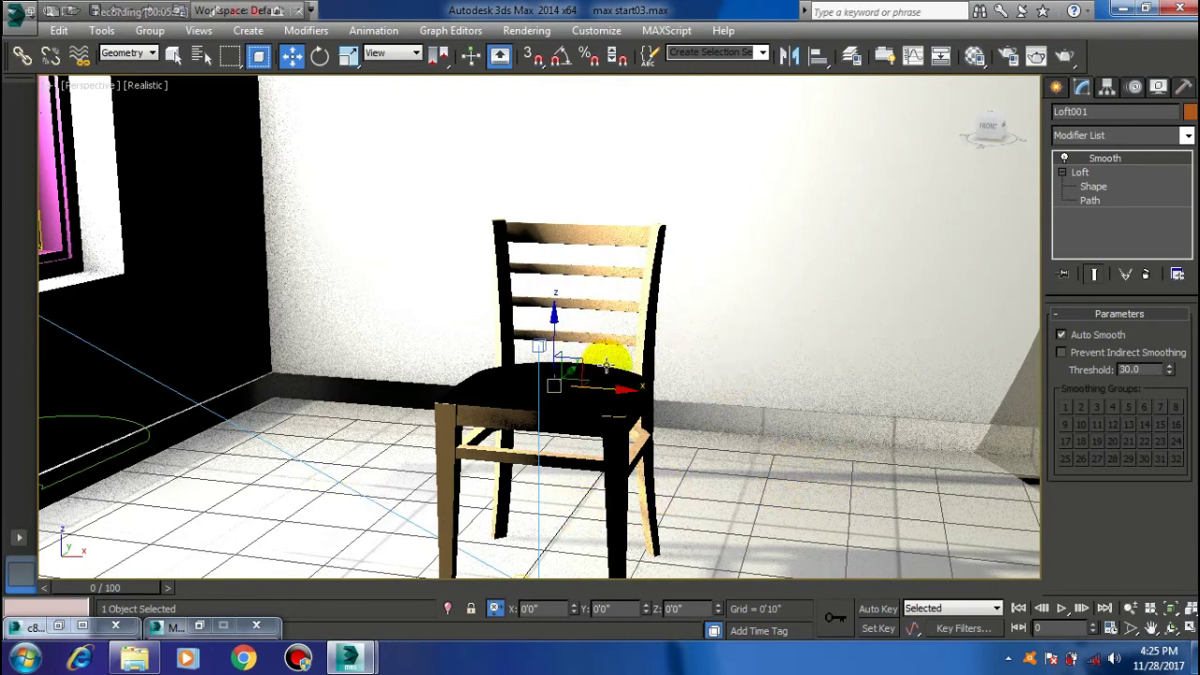
Render the room scene with V-Ray, then restart the render with Shift+Q
{"action": "left_click", "coordinate": [1065, 54]}
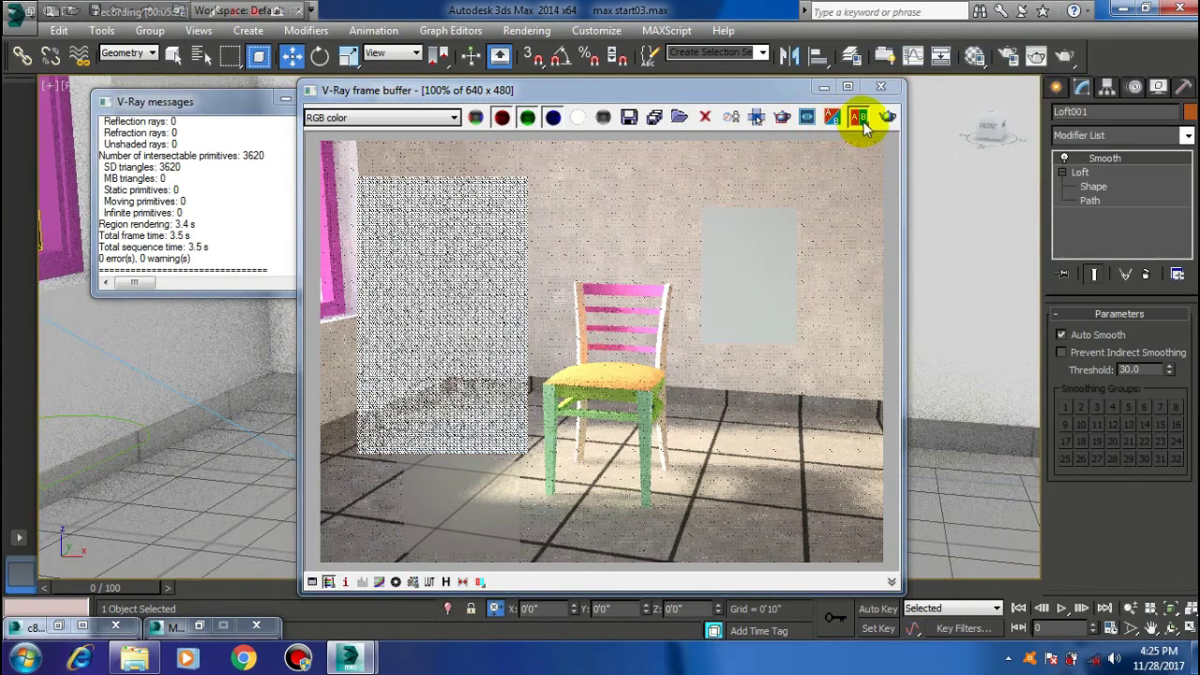
{"action": "key", "text": "shift+q"}
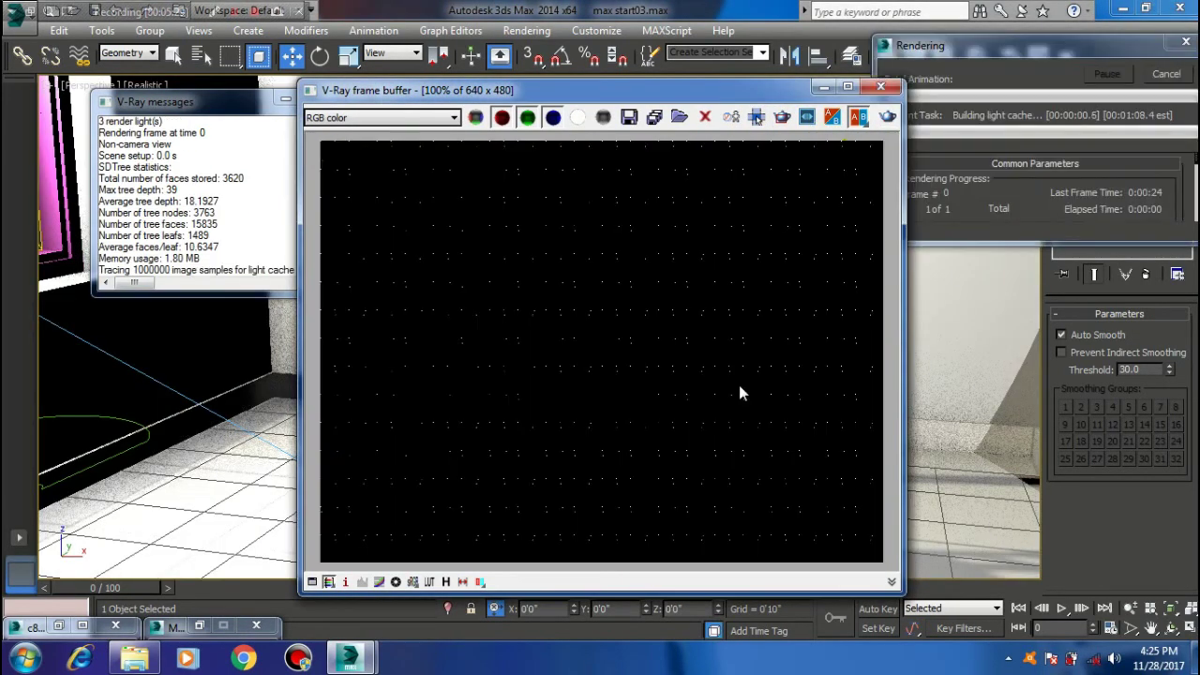